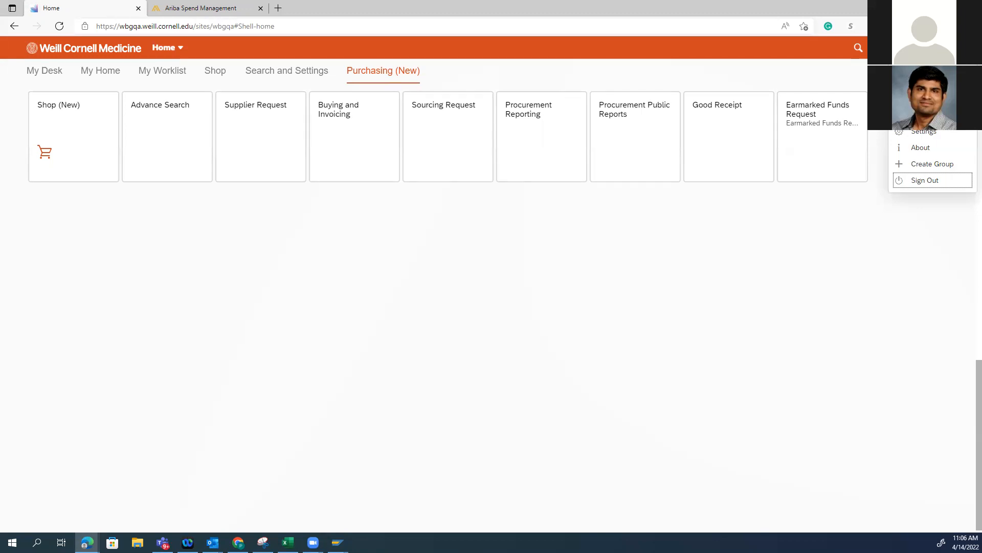
# Open the Shop (New) guided buying site and start a non-catalog request for services
pyautogui.click(444, 362)
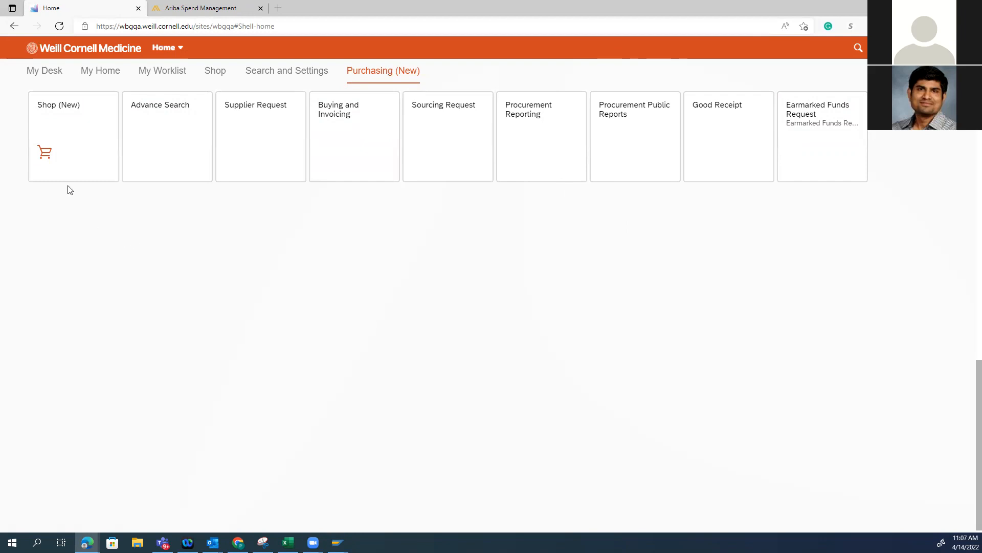
pyautogui.click(45, 114)
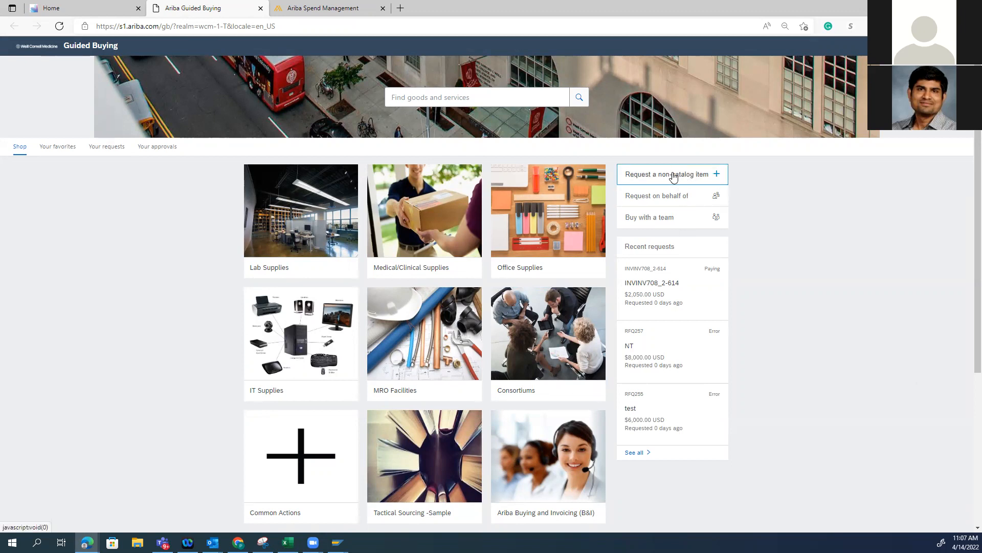
pyautogui.click(686, 176)
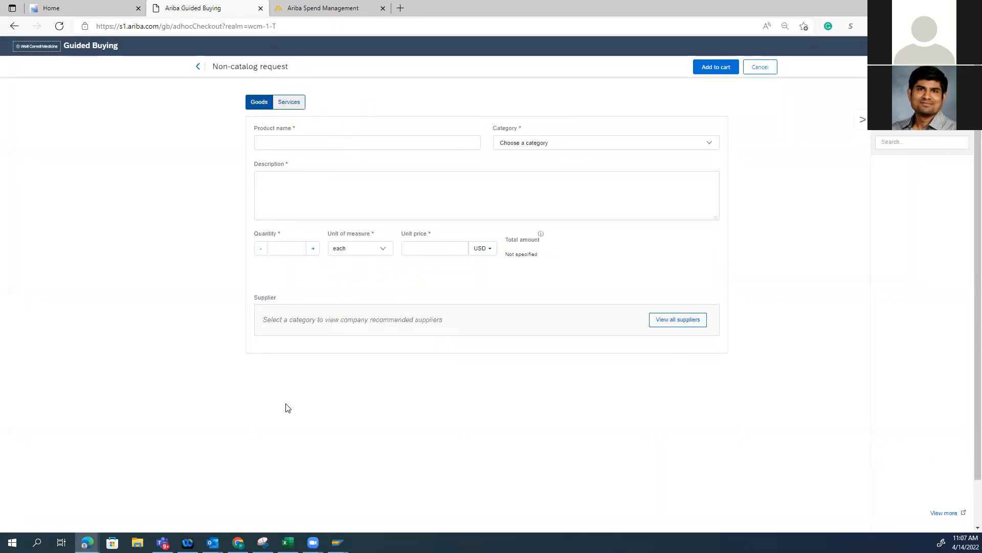
pyautogui.click(287, 104)
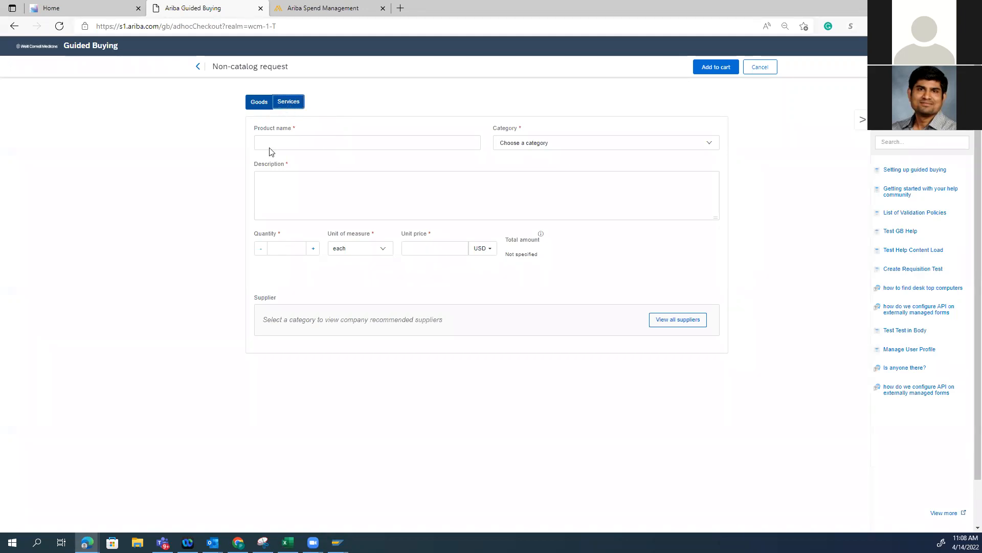
# Hide the help panel and enter "Professional Services demo 4142022" as the service name
pyautogui.click(282, 143)
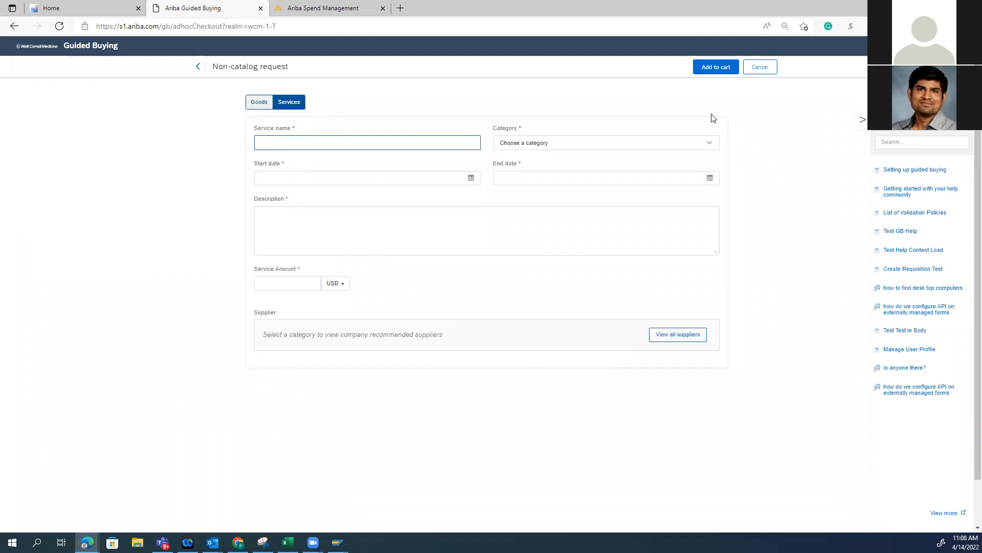
pyautogui.click(862, 121)
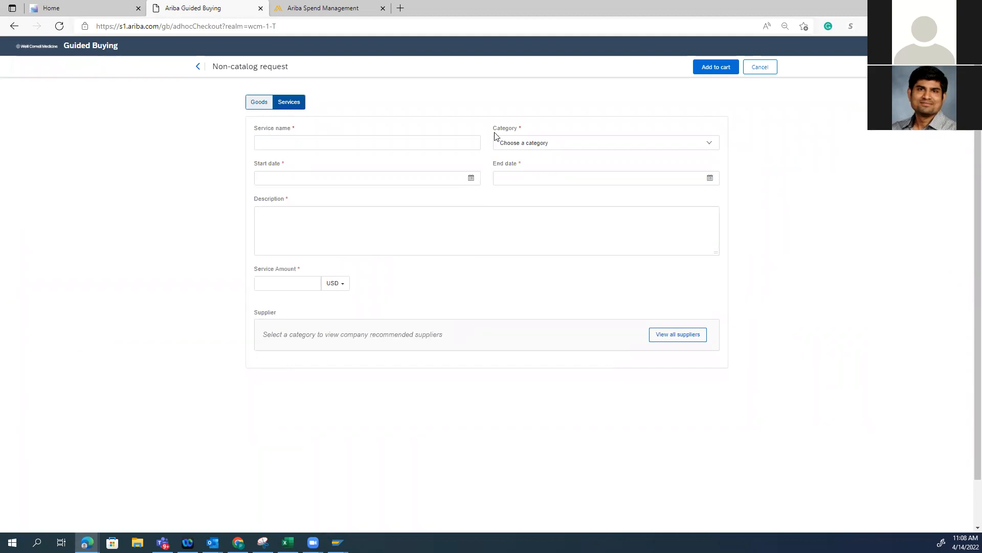
pyautogui.click(274, 140)
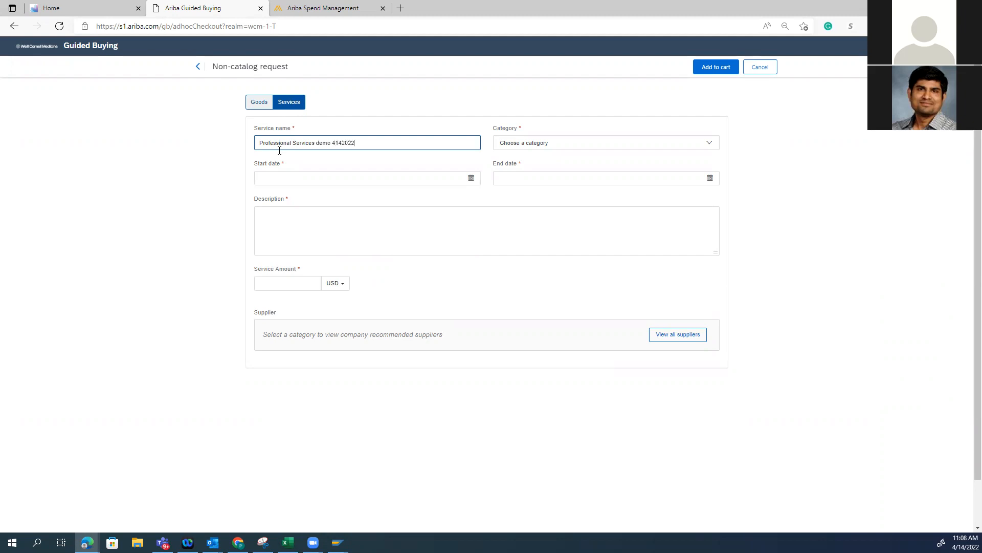
# Search all categories by name for "professional" and choose 80101706 (Professional procurement services) for the request
pyautogui.click(708, 143)
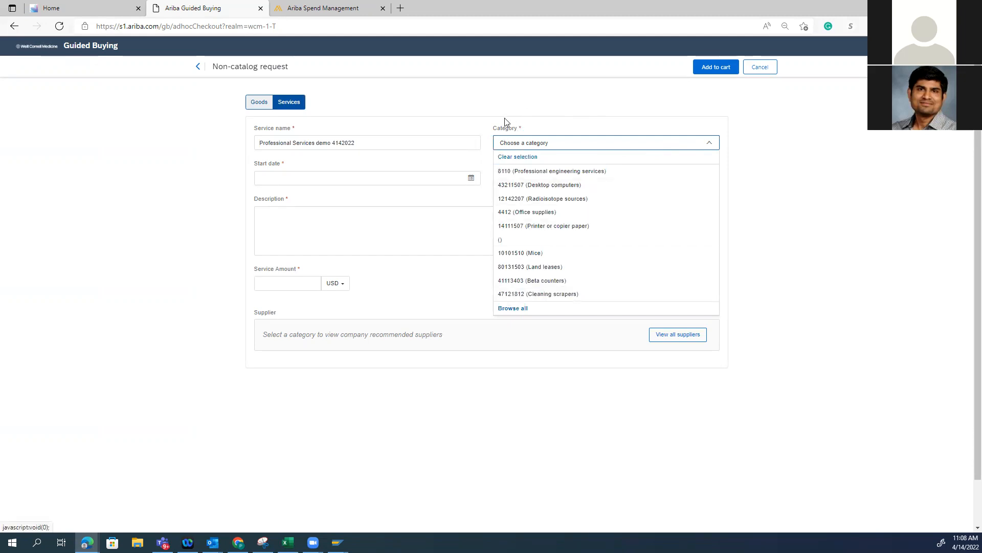
pyautogui.click(509, 310)
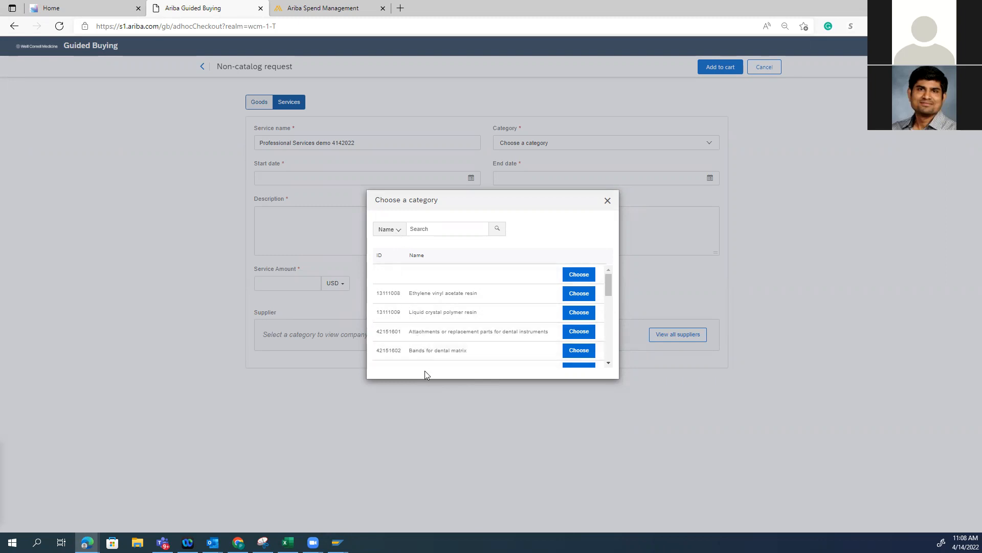
pyautogui.click(431, 229)
pyautogui.click(385, 229)
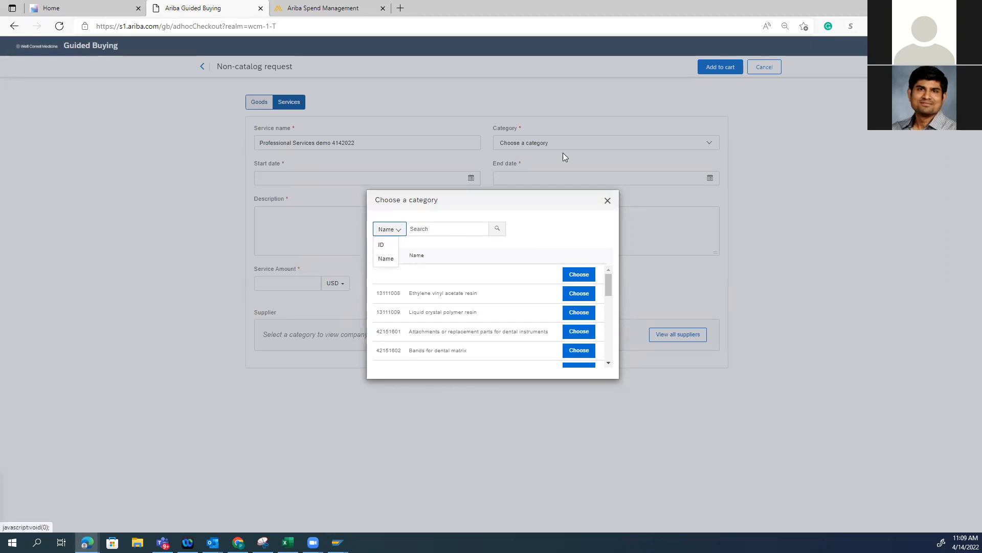
pyautogui.click(386, 258)
pyautogui.click(428, 229)
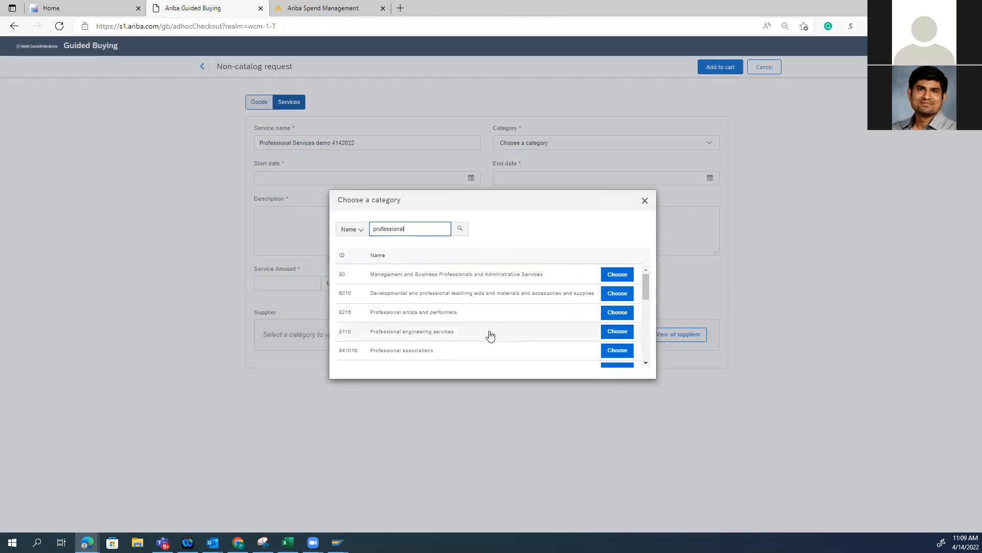
pyautogui.scroll(-1, 491, 335)
pyautogui.scroll(-3, 490, 336)
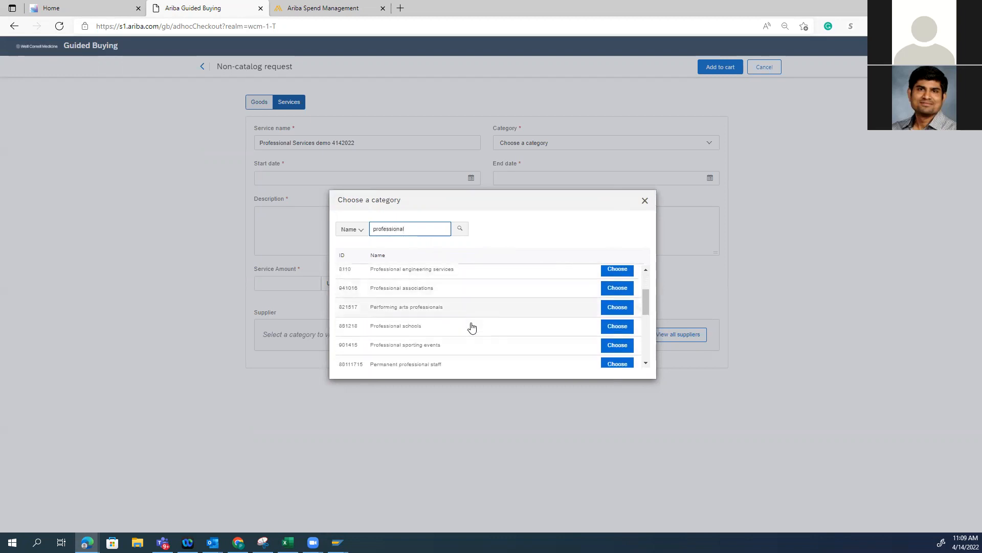
pyautogui.scroll(-2, 461, 345)
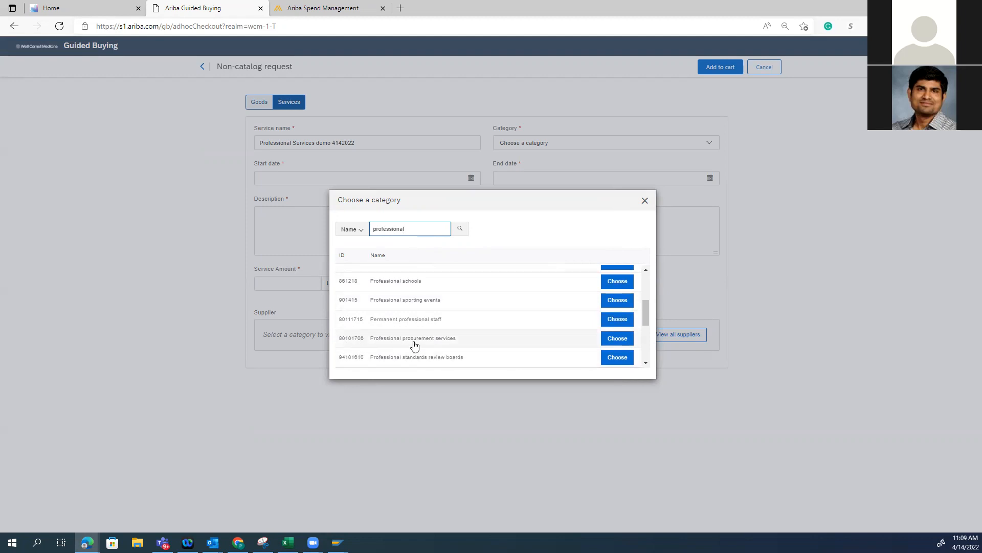
pyautogui.click(625, 337)
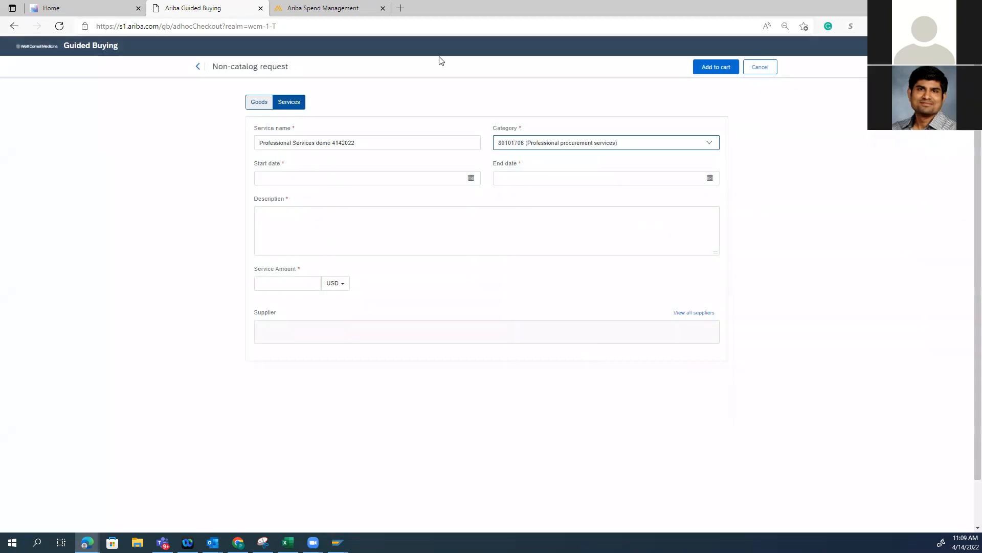
# Set the service start date to Apr 15, 2022 and the end date to Aug 15, 2022
pyautogui.click(470, 181)
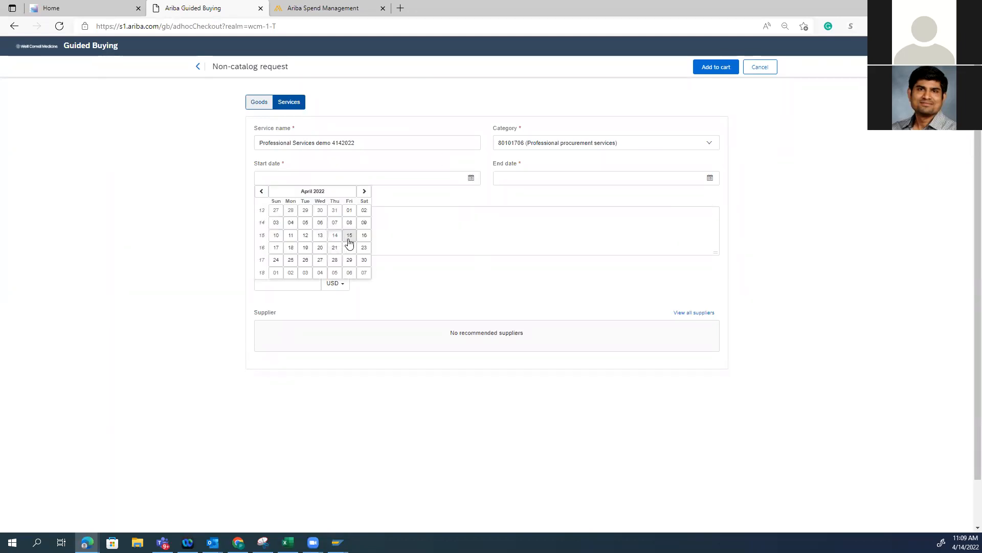
pyautogui.click(349, 235)
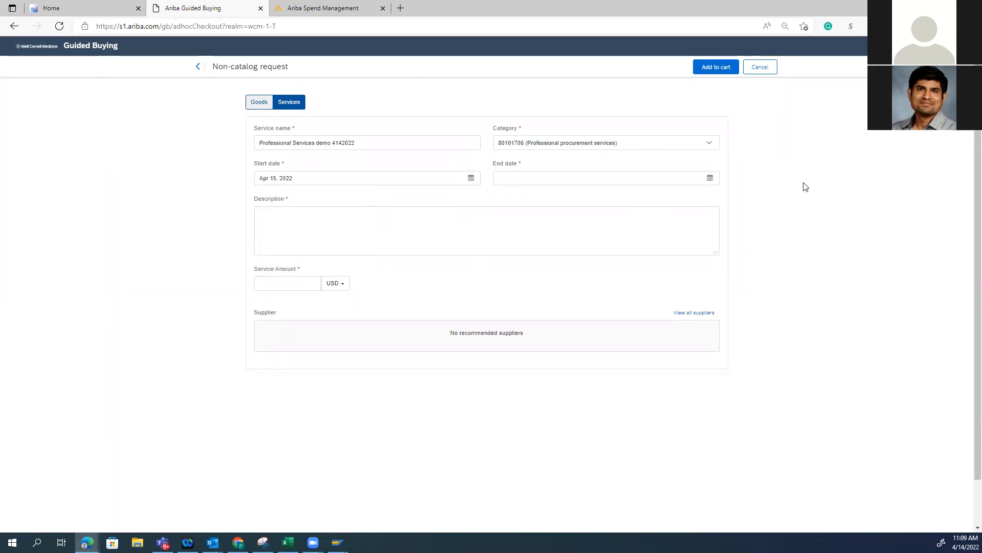
pyautogui.click(711, 179)
pyautogui.click(603, 191)
pyautogui.click(604, 191)
pyautogui.click(603, 192)
pyautogui.click(603, 192)
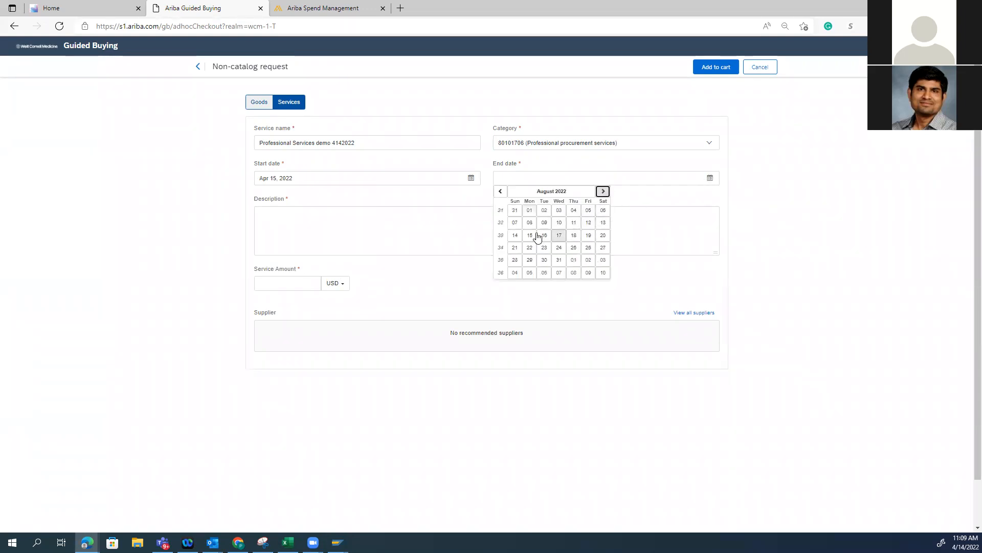
pyautogui.click(537, 237)
# Copy the service name into the description and set the service amount to 20,000 USD
pyautogui.click(320, 228)
pyautogui.tripleClick(323, 142)
pyautogui.hotkey('ctrl', 'c')
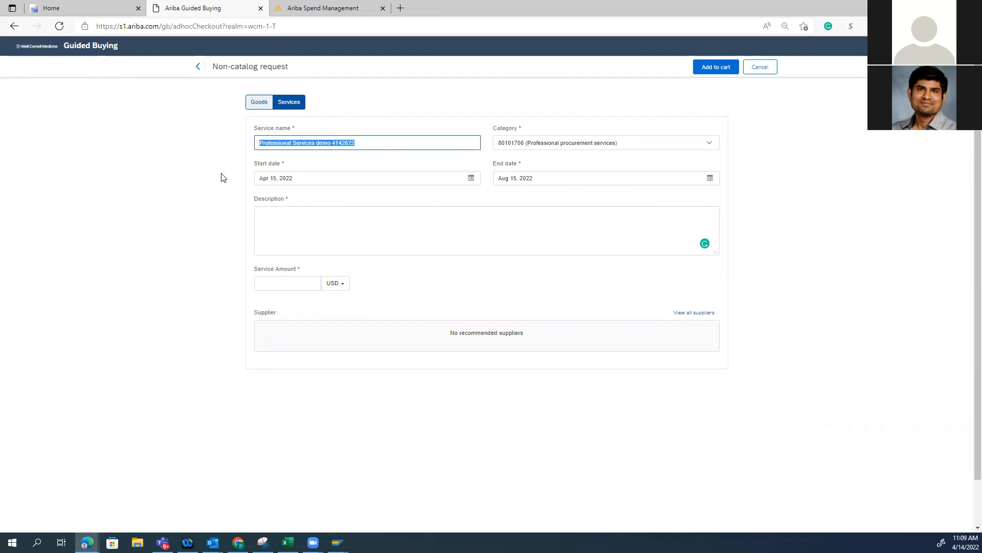
pyautogui.click(353, 228)
pyautogui.hotkey('ctrl', 'v')
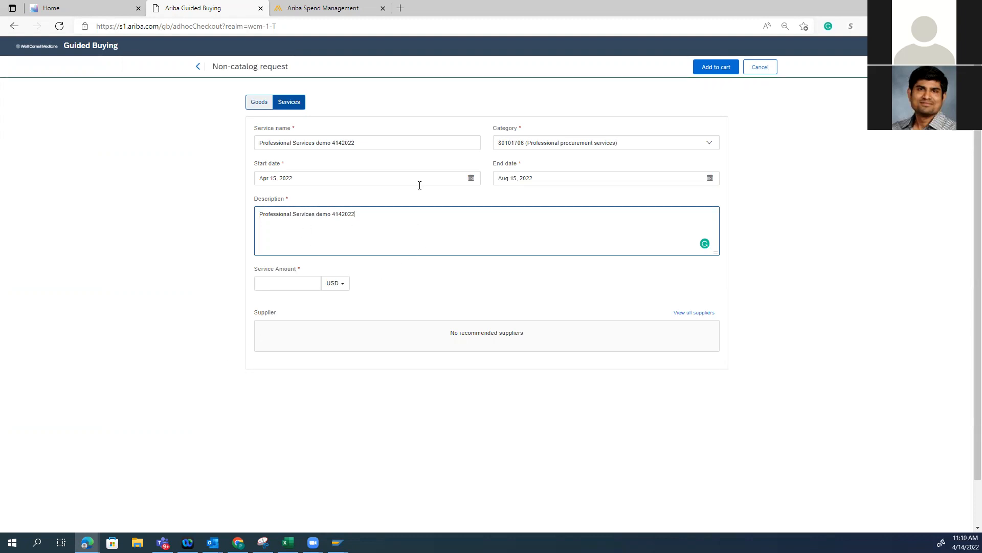
pyautogui.click(289, 284)
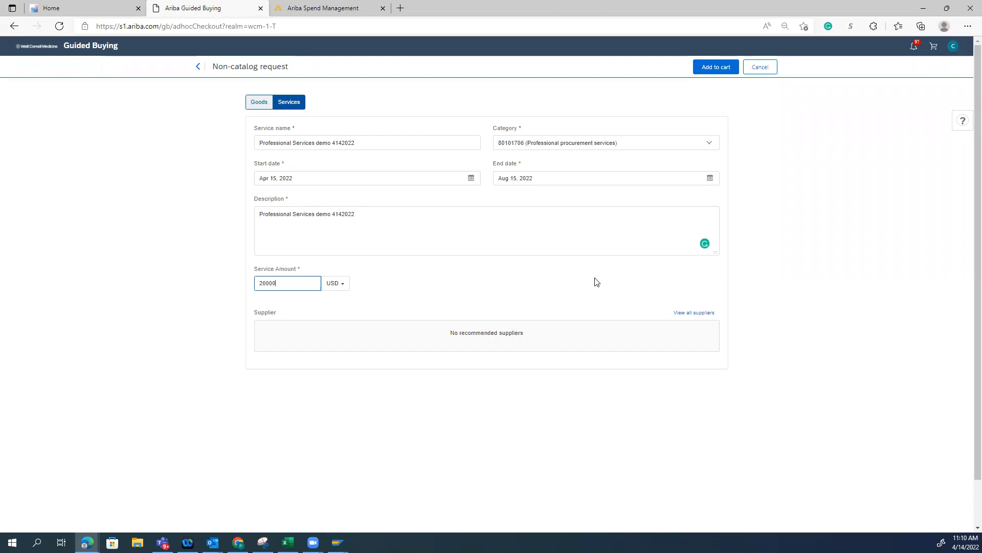
pyautogui.click(609, 298)
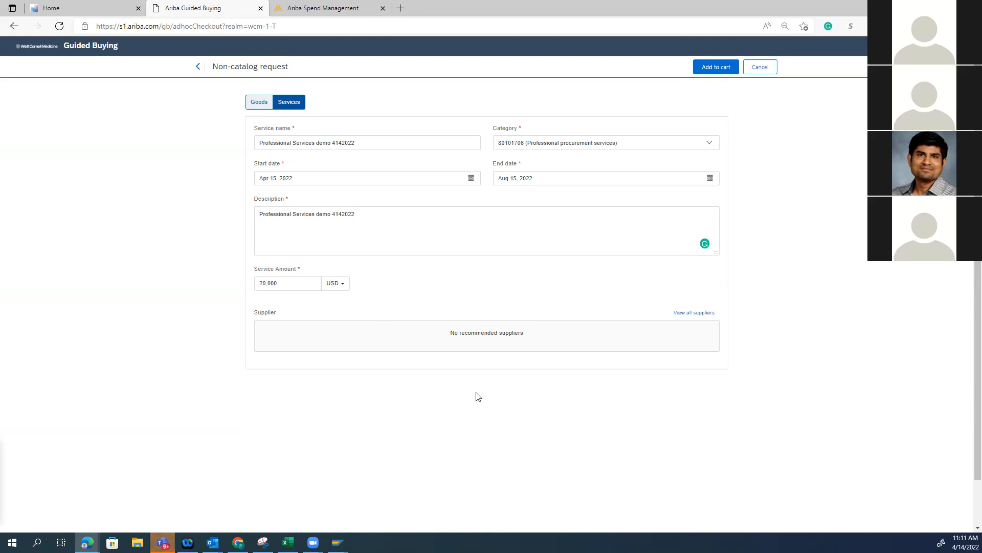
# Look up ABC Supplier Inc. by its supplier ID among all suppliers and choose it for the request
pyautogui.click(688, 314)
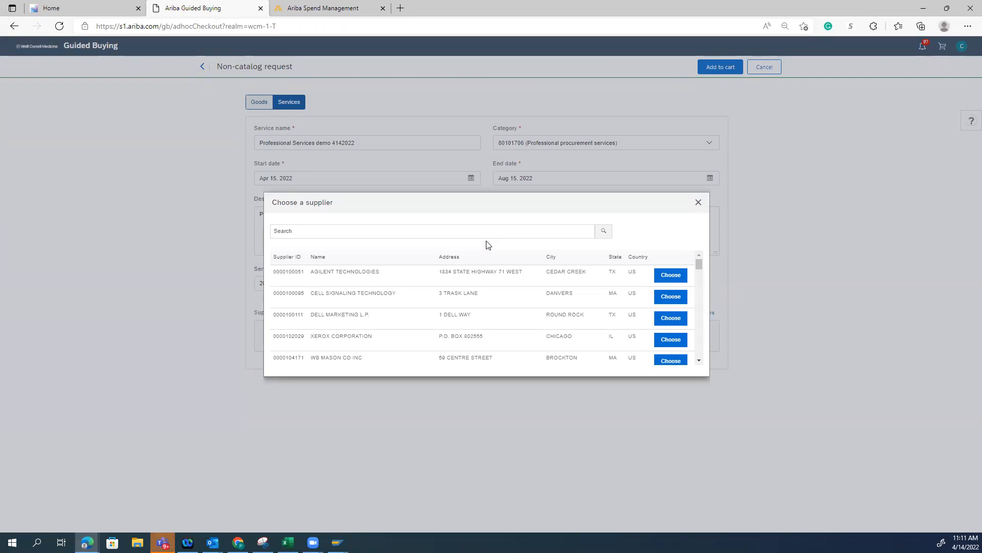
pyautogui.click(483, 231)
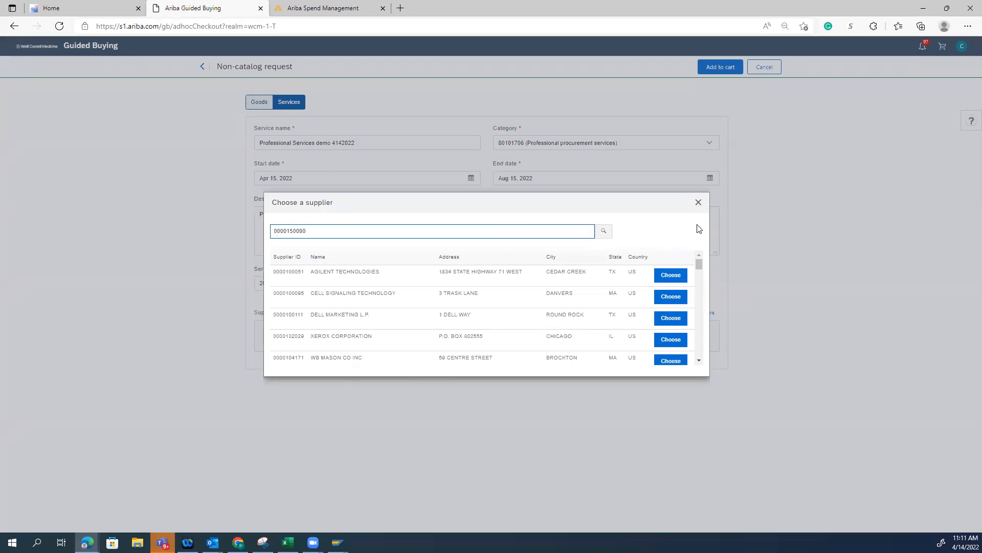
pyautogui.click(604, 231)
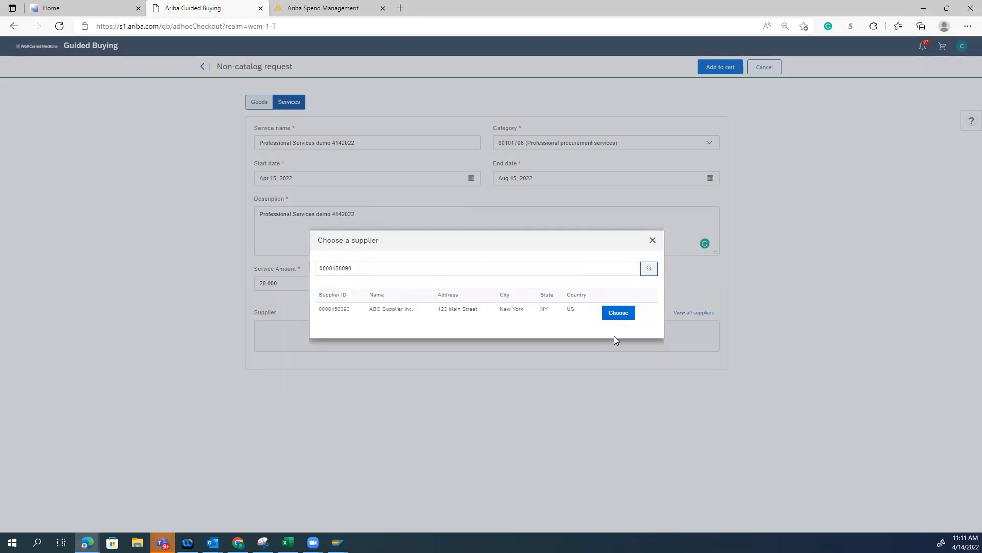
pyautogui.click(619, 314)
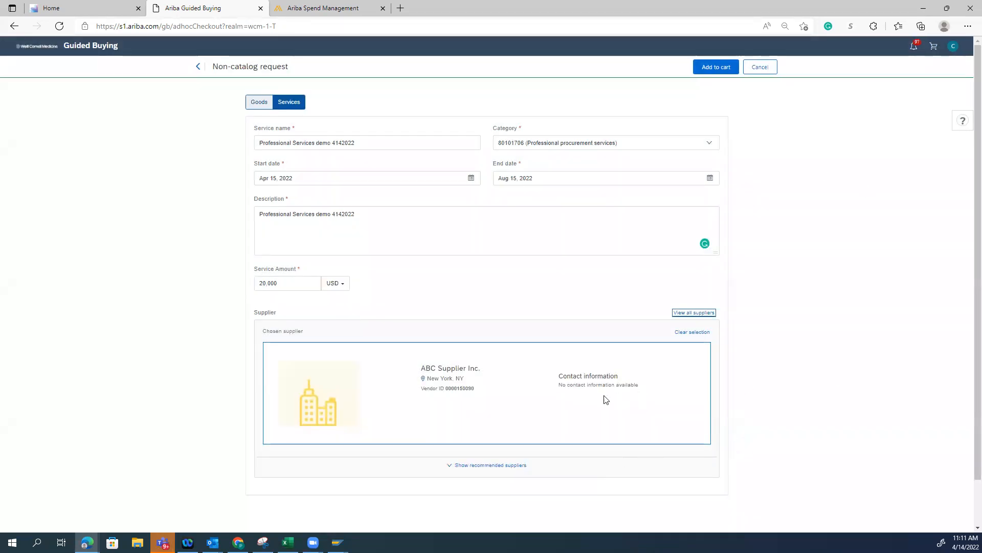
# Add the completed services request to the cart and proceed to checkout
pyautogui.click(713, 68)
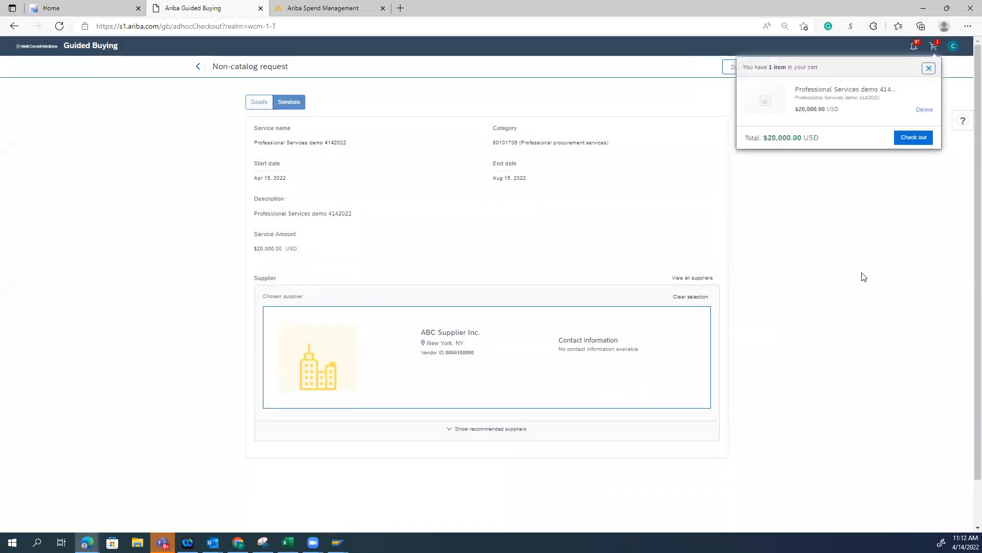
pyautogui.click(926, 139)
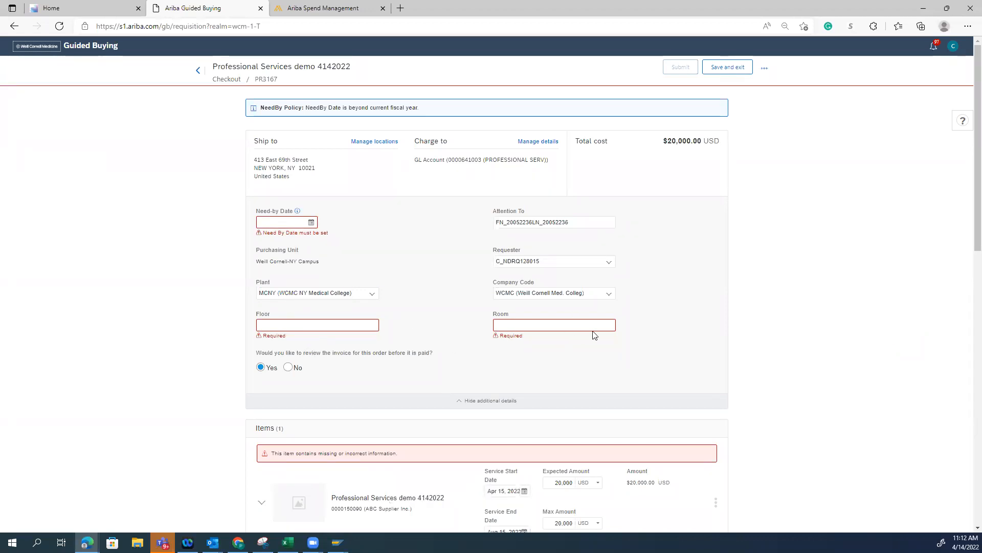
pyautogui.click(953, 46)
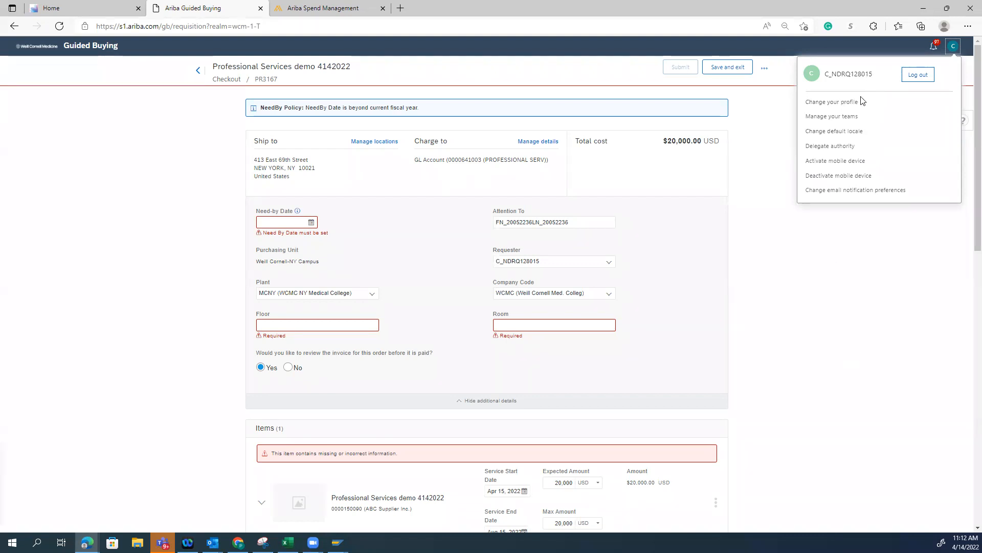
# Enter floor 10 and room 1011 in the requisition's additional details
pyautogui.click(265, 324)
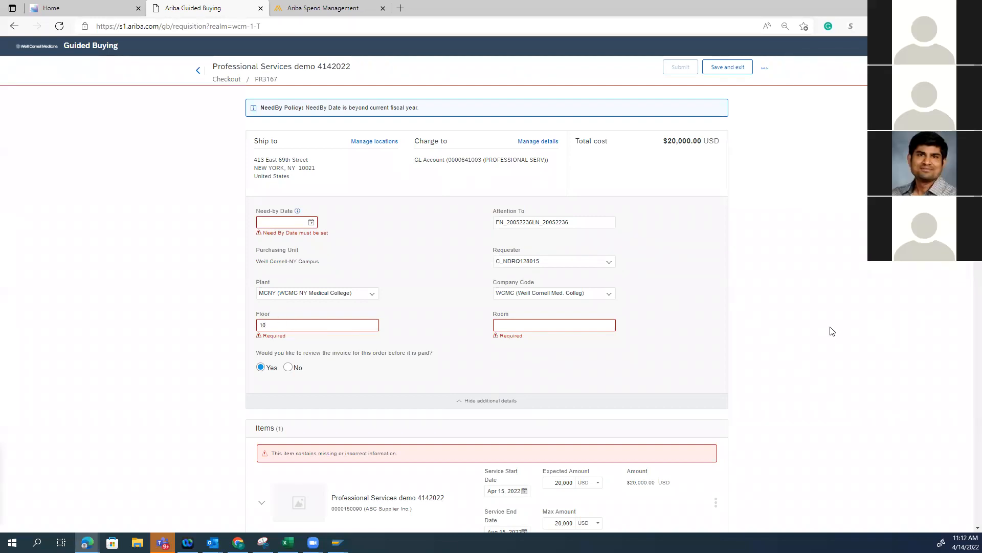
pyautogui.click(545, 325)
pyautogui.write('1011')
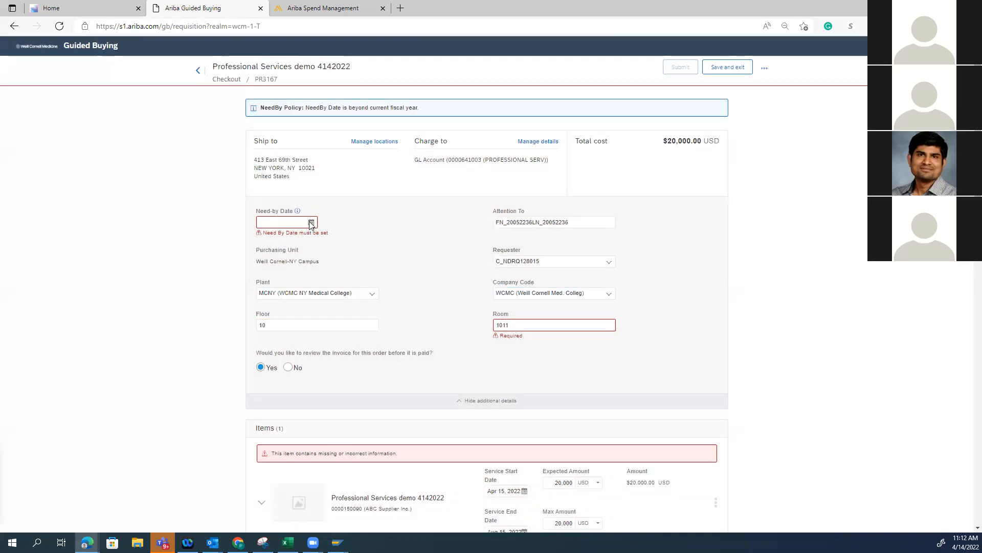
# Set the requisition's need-by date to Aug 15, 2022
pyautogui.click(310, 223)
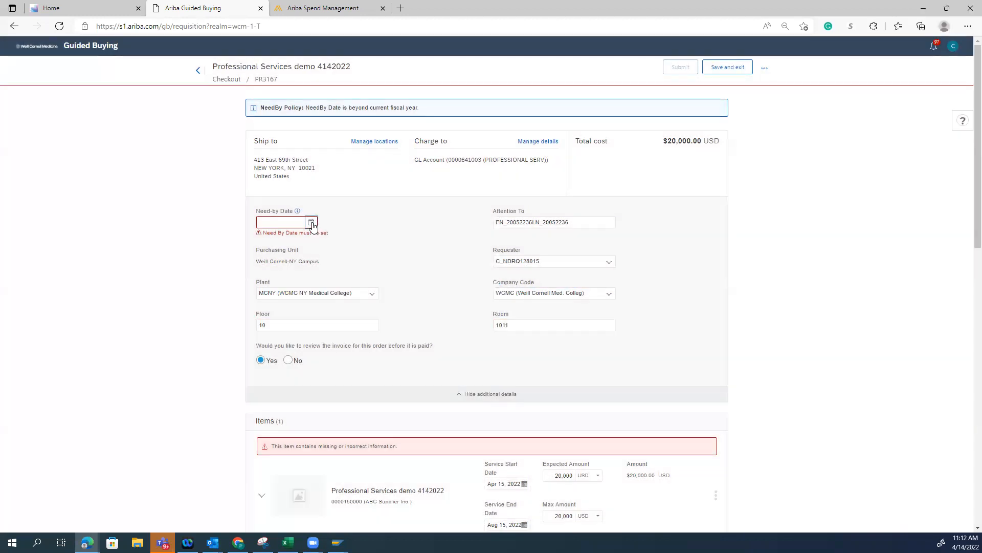
pyautogui.click(311, 222)
pyautogui.click(366, 235)
pyautogui.click(367, 236)
pyautogui.click(367, 235)
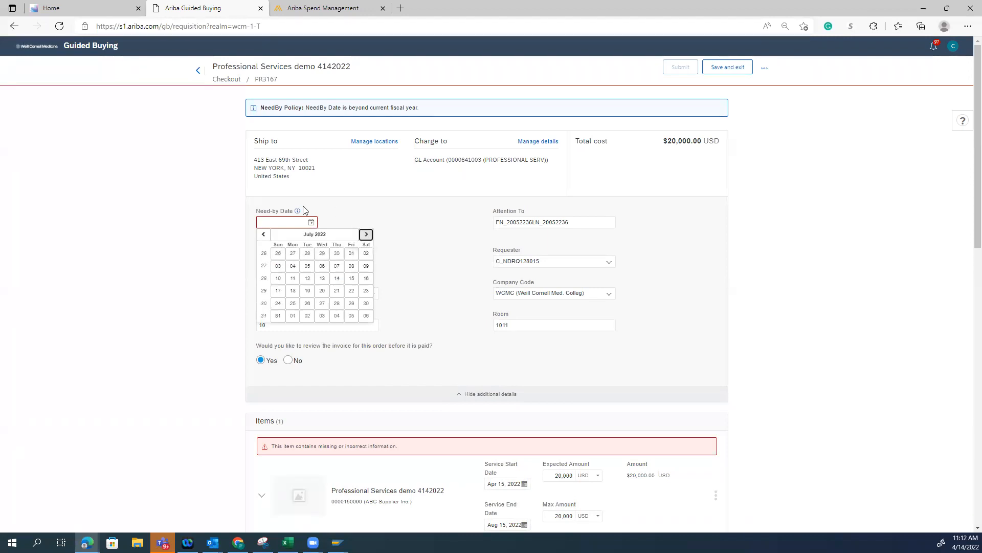
pyautogui.click(366, 235)
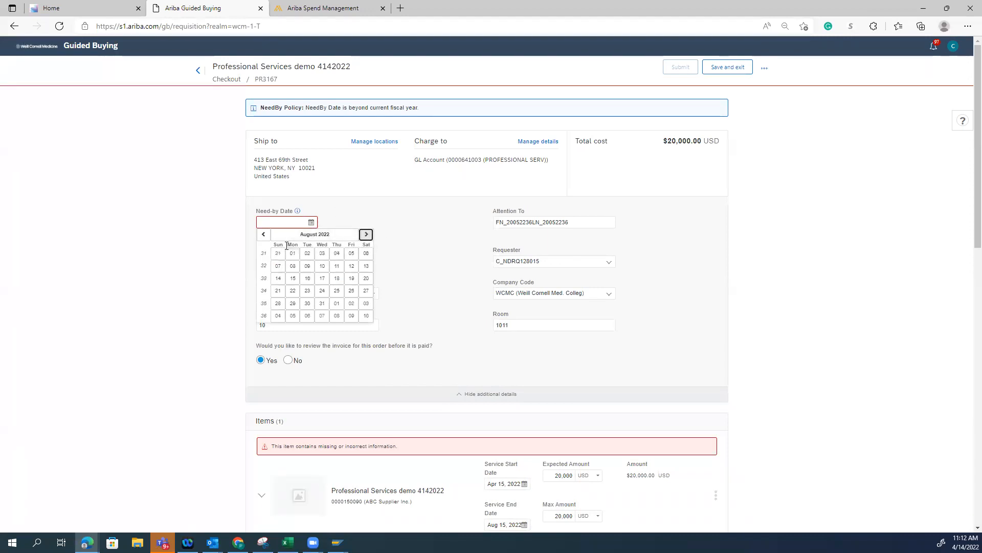
pyautogui.click(294, 280)
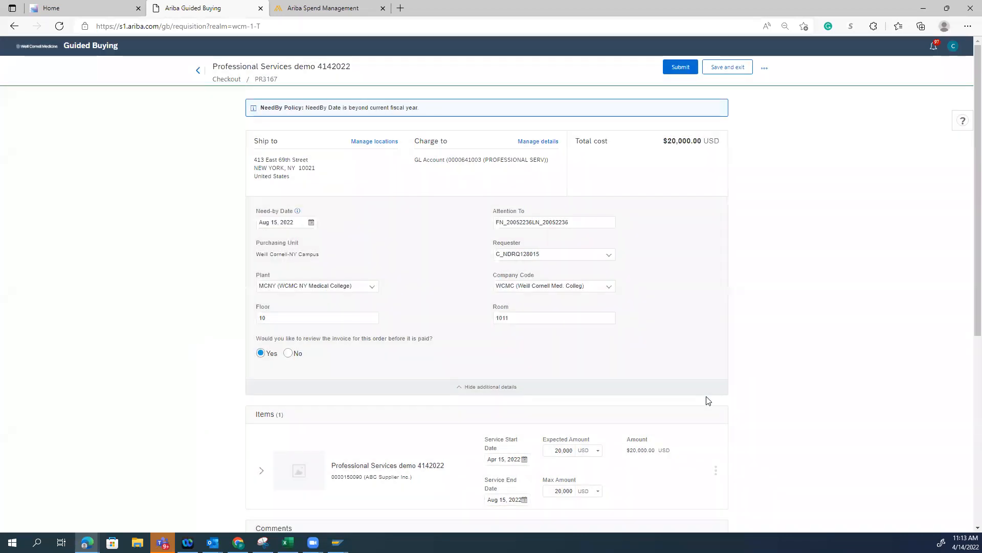
# Assign fund 12330900 (MEDICINE BUDGET) in the accounting details of the Professional Services demo 4142022 item
pyautogui.scroll(-4, 706, 399)
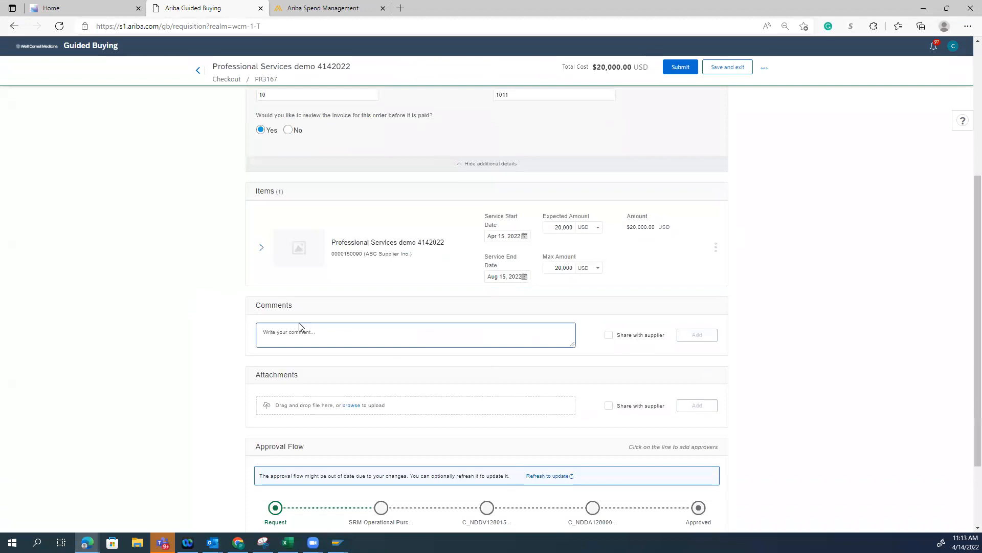
pyautogui.click(261, 247)
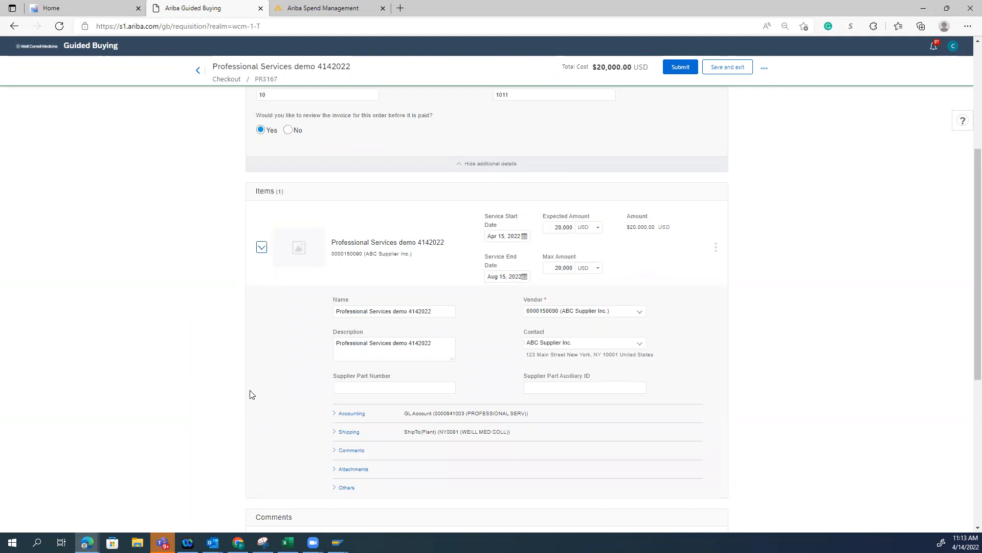
pyautogui.click(335, 414)
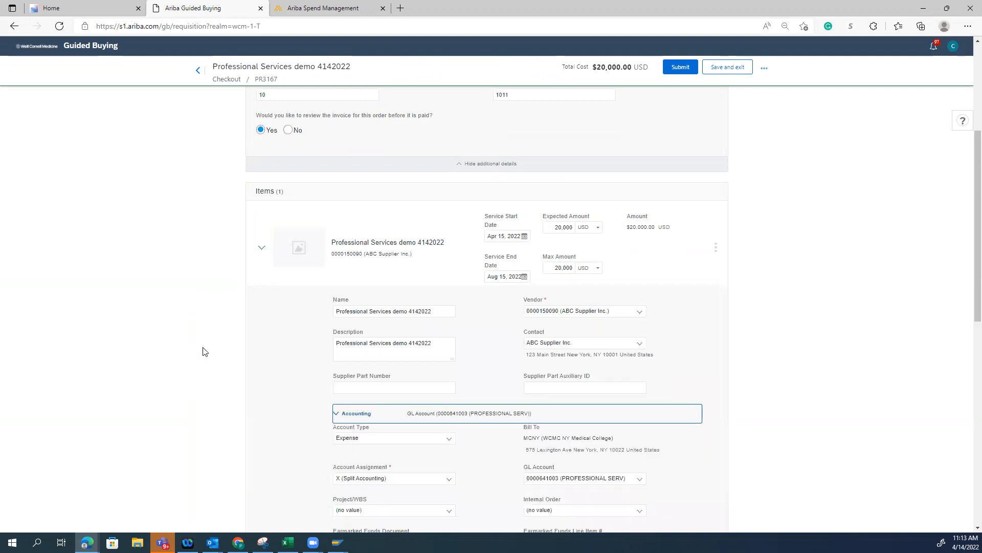
pyautogui.scroll(-5, 203, 349)
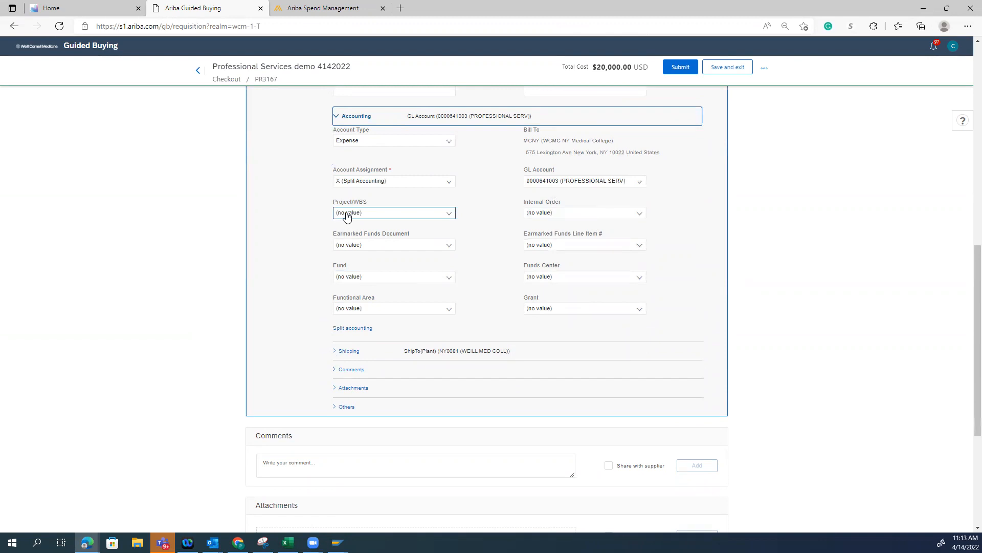
pyautogui.click(379, 140)
pyautogui.click(281, 145)
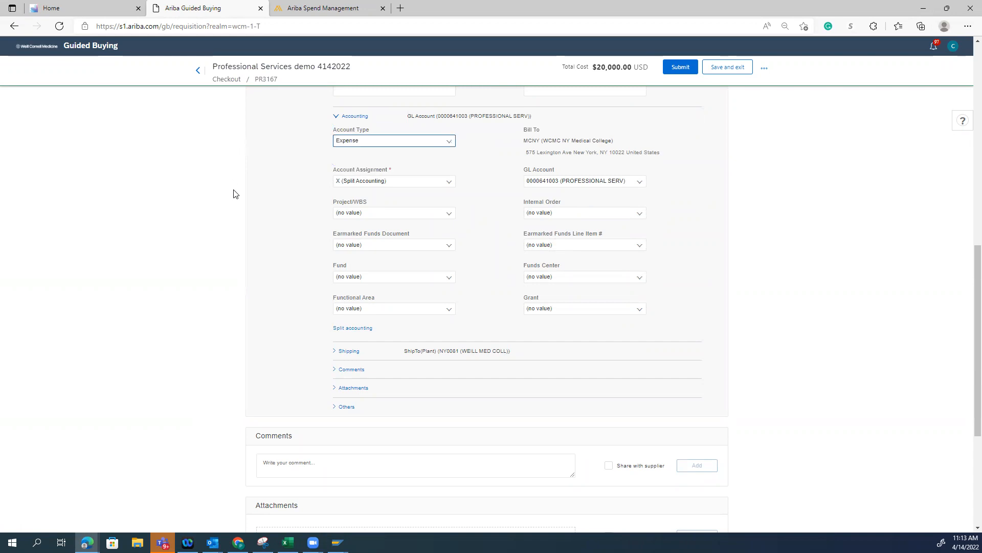
pyautogui.click(446, 279)
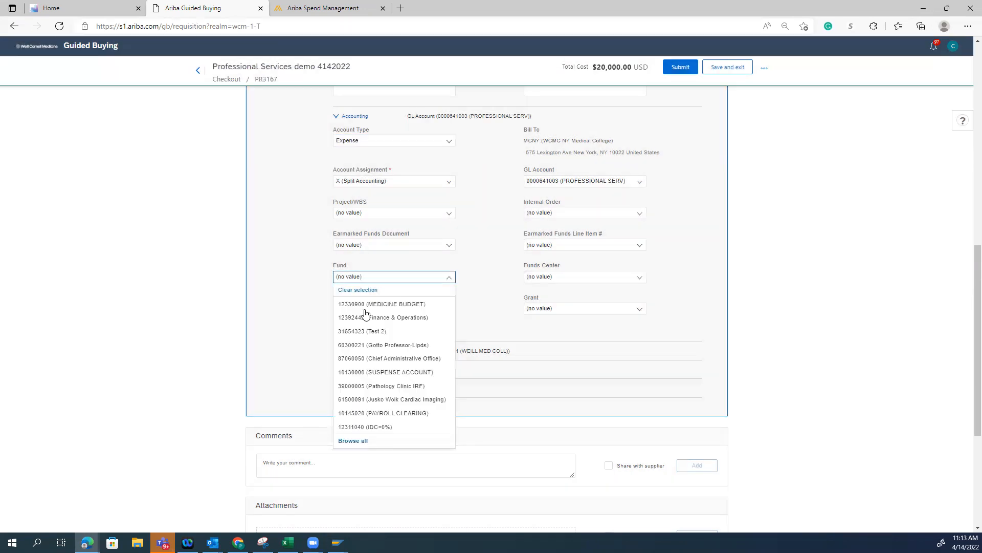
pyautogui.click(376, 305)
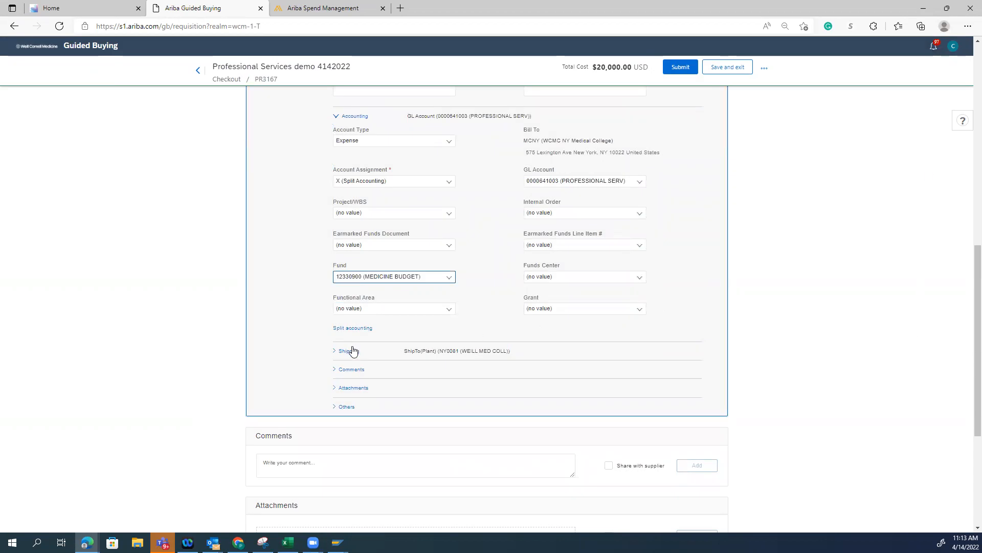
# Review the line item's remaining details, including the commodity code and item category among its other attributes
pyautogui.scroll(-2, 579, 344)
pyautogui.scroll(2, 552, 184)
pyautogui.scroll(5, 749, 272)
pyautogui.scroll(5, 716, 266)
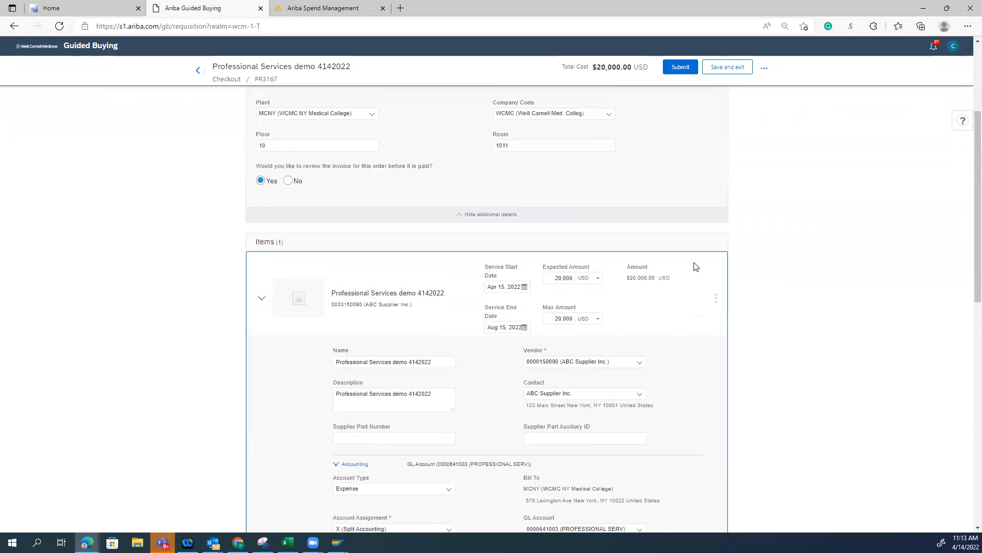
pyautogui.scroll(-13, 554, 302)
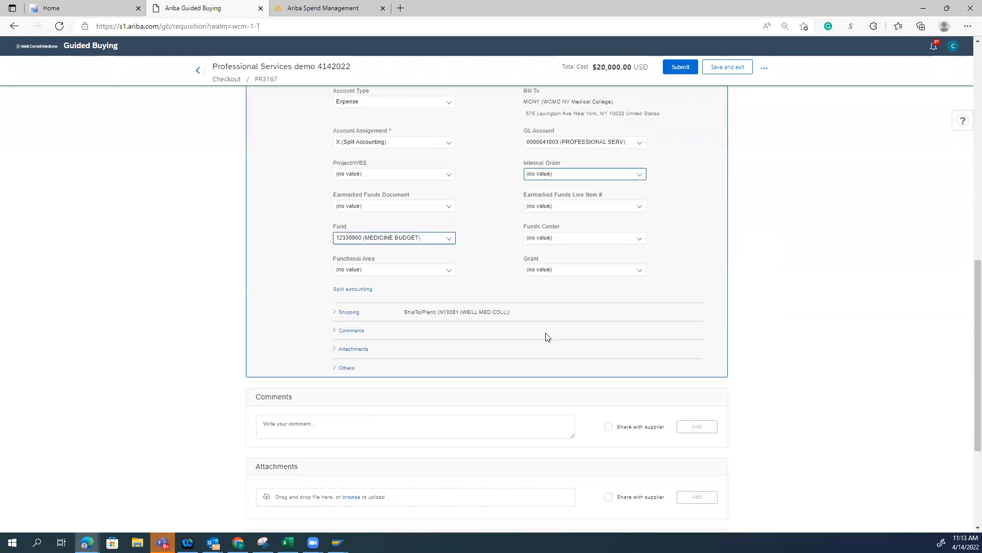
pyautogui.click(333, 258)
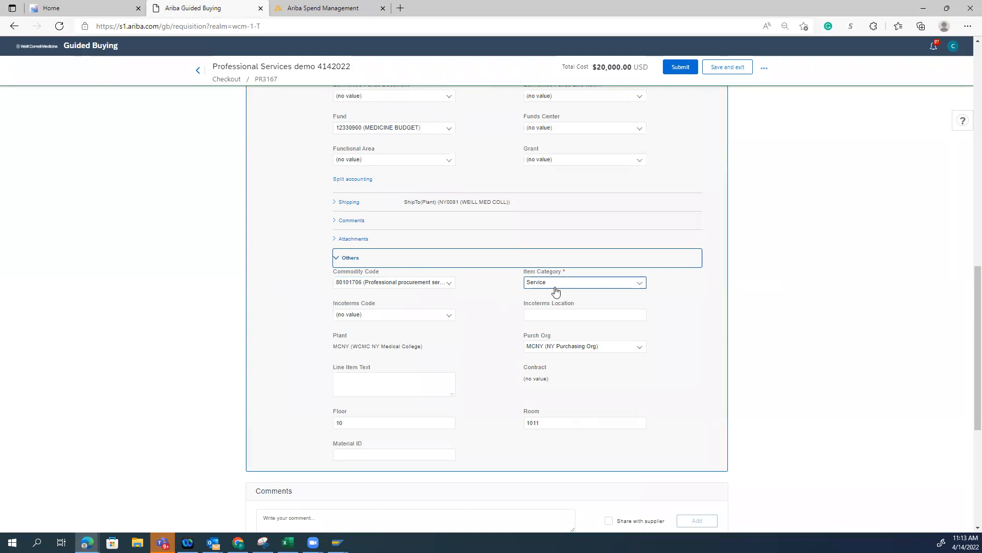
pyautogui.scroll(3, 556, 291)
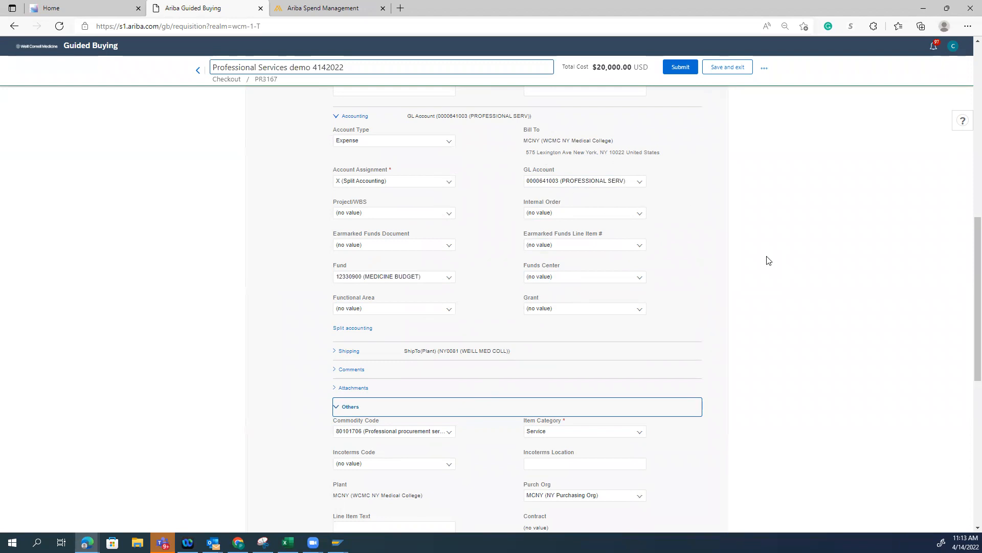
# Examine the requisition's approval flow and the reviewer information for each pending approval stage
pyautogui.scroll(-8, 769, 261)
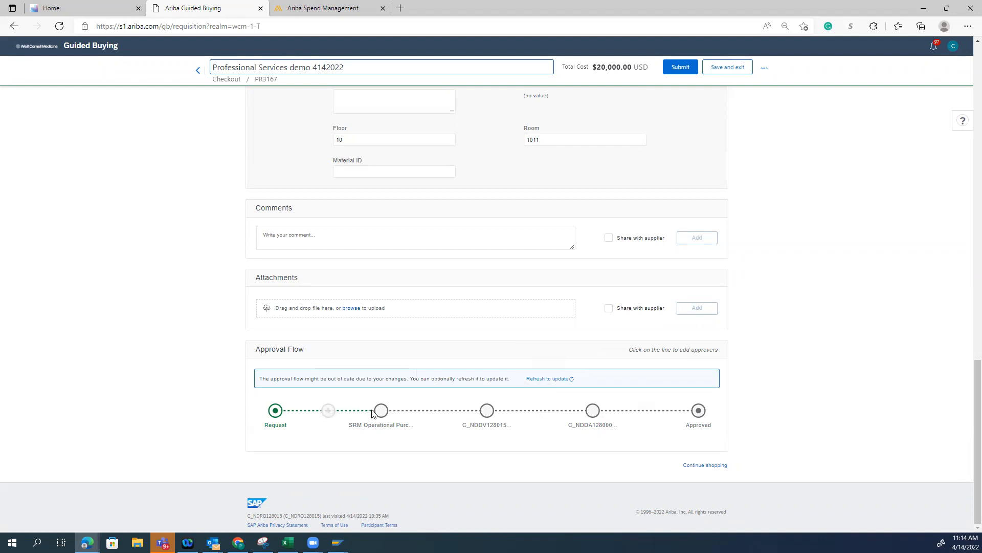
pyautogui.moveTo(380, 412)
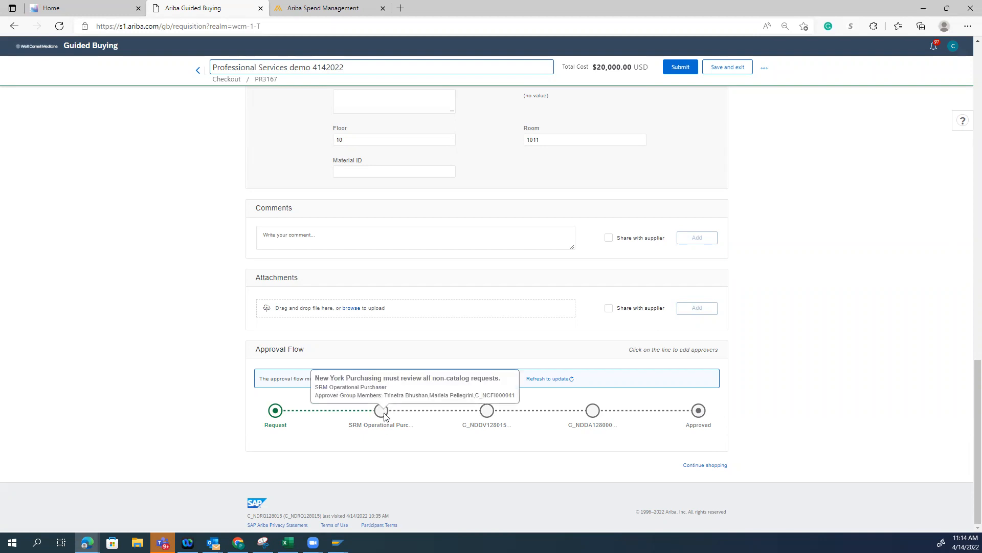
pyautogui.moveTo(484, 415)
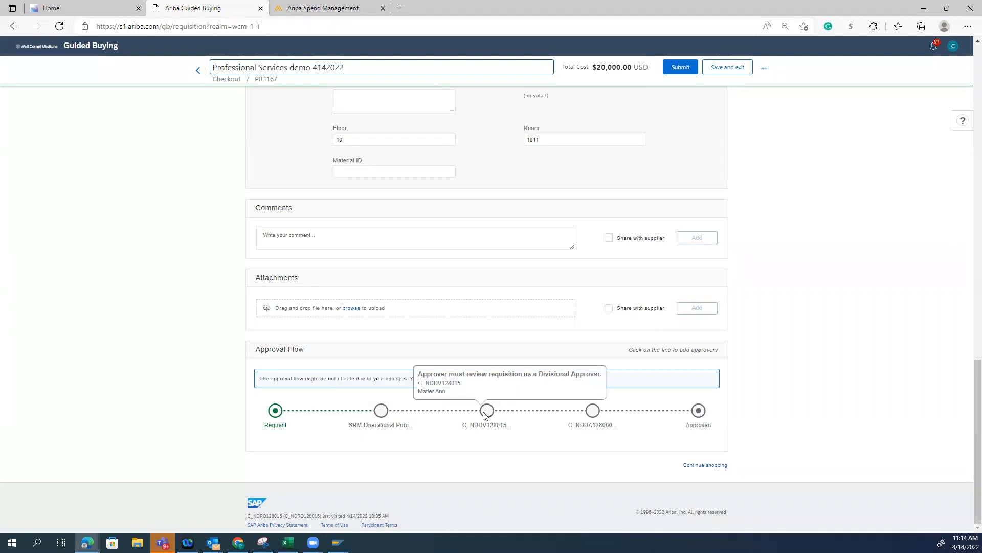
pyautogui.moveTo(591, 413)
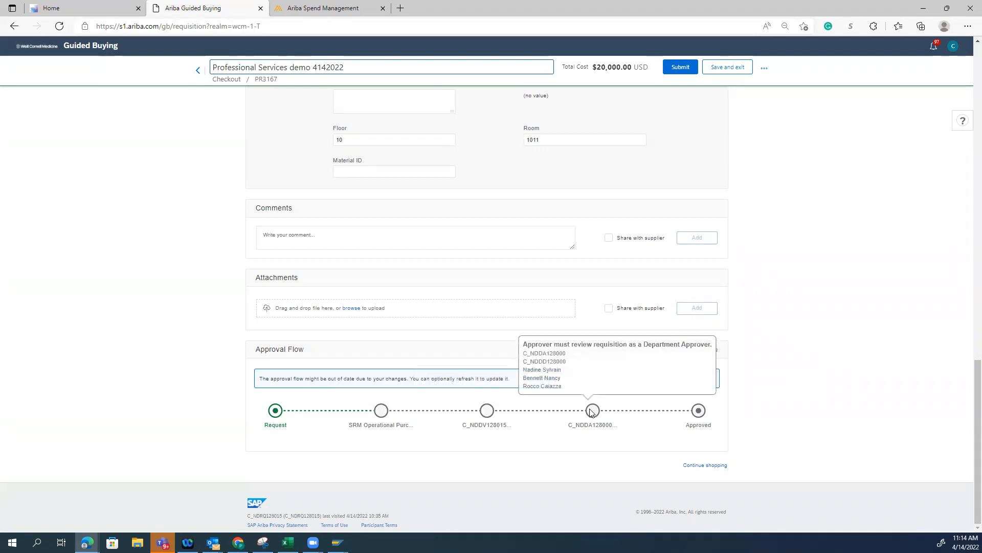
pyautogui.scroll(10, 779, 371)
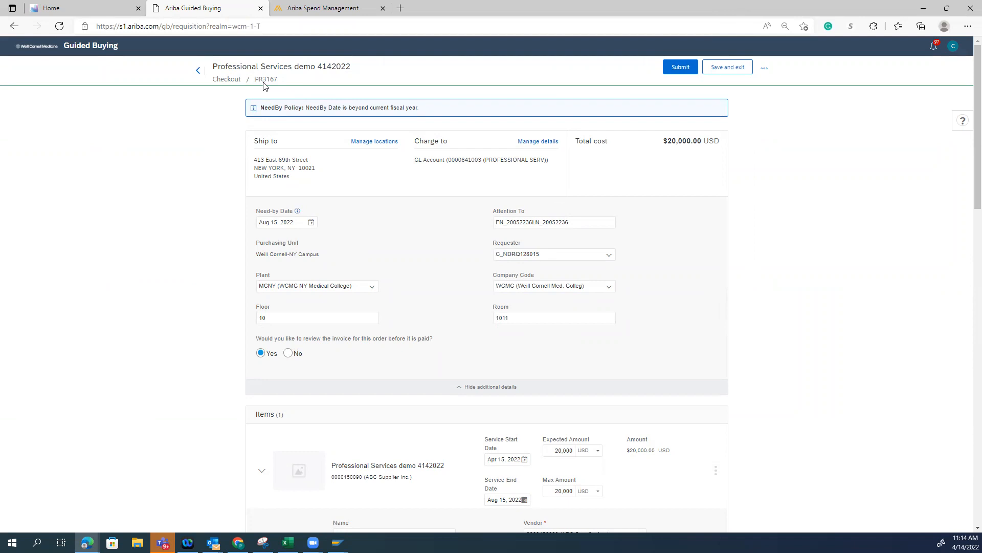
pyautogui.scroll(-15, 580, 453)
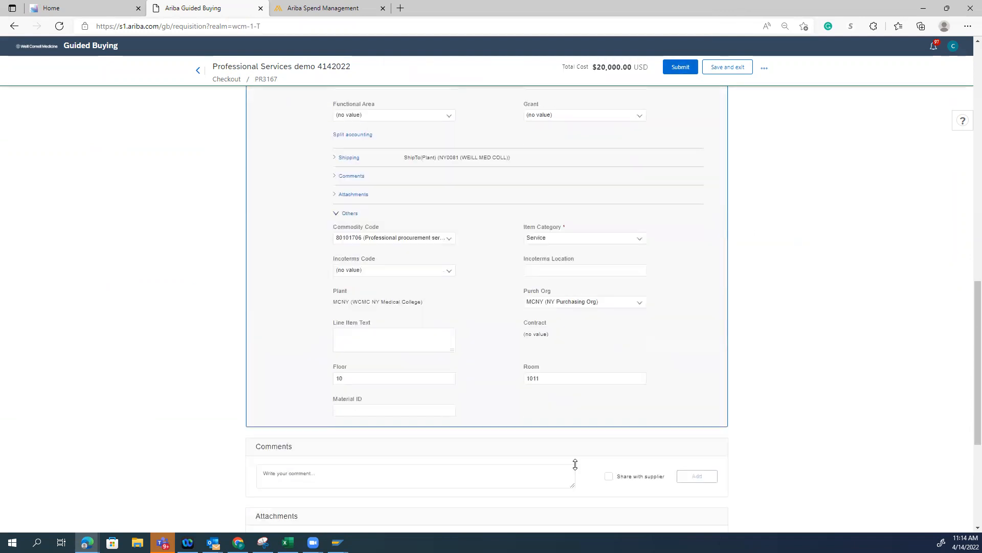
pyautogui.scroll(-3, 570, 465)
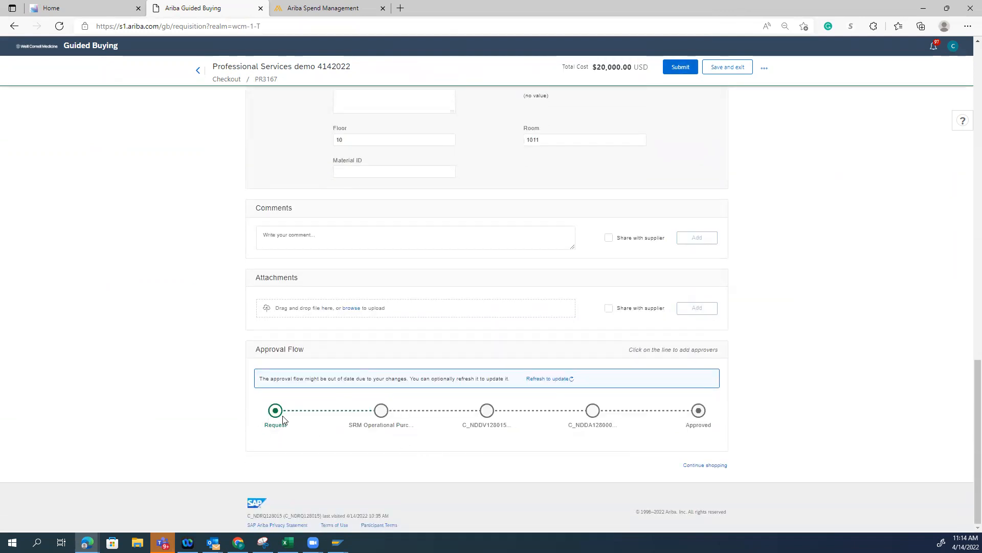
# Try to submit the requisition, copy the error details to the clipboard, and repeat the attempt once
pyautogui.click(677, 70)
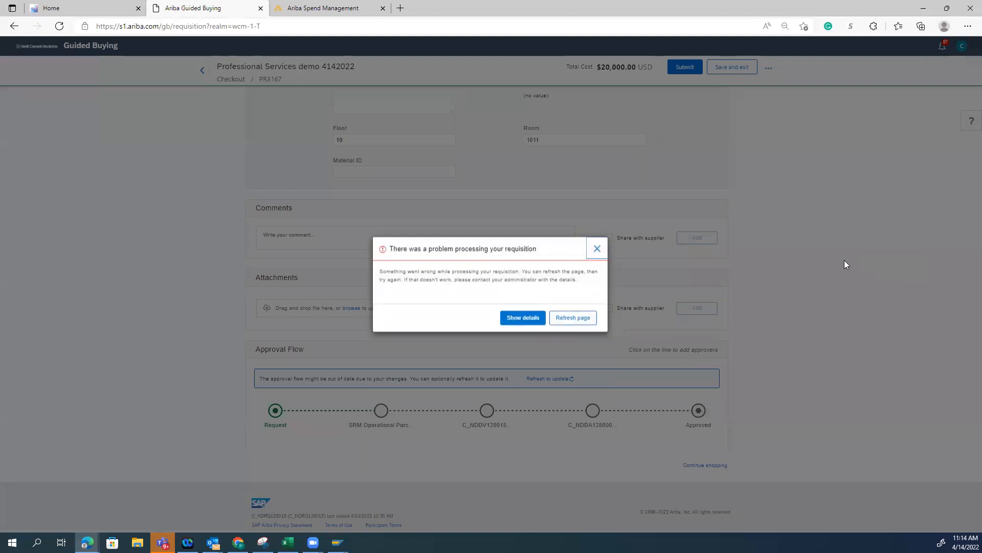
pyautogui.click(518, 320)
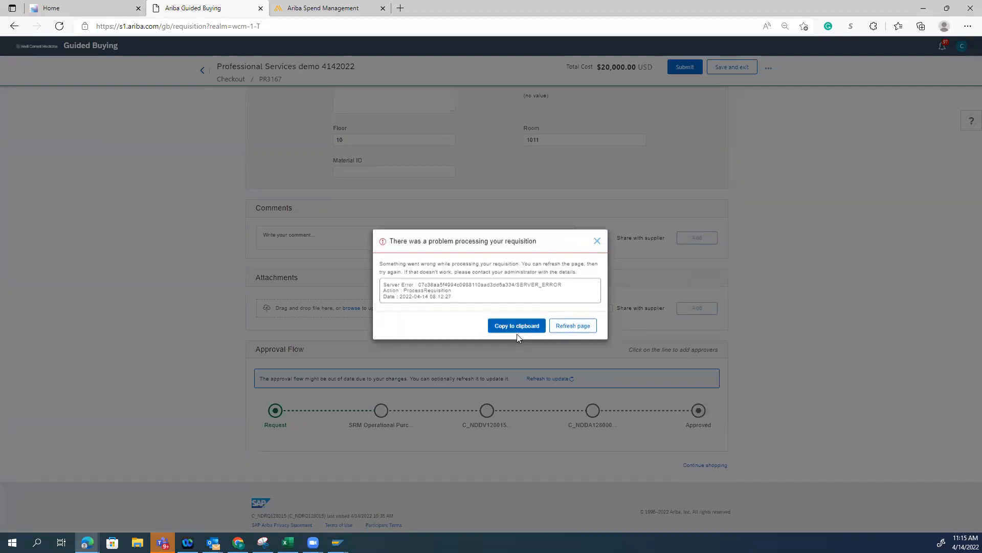
pyautogui.click(517, 327)
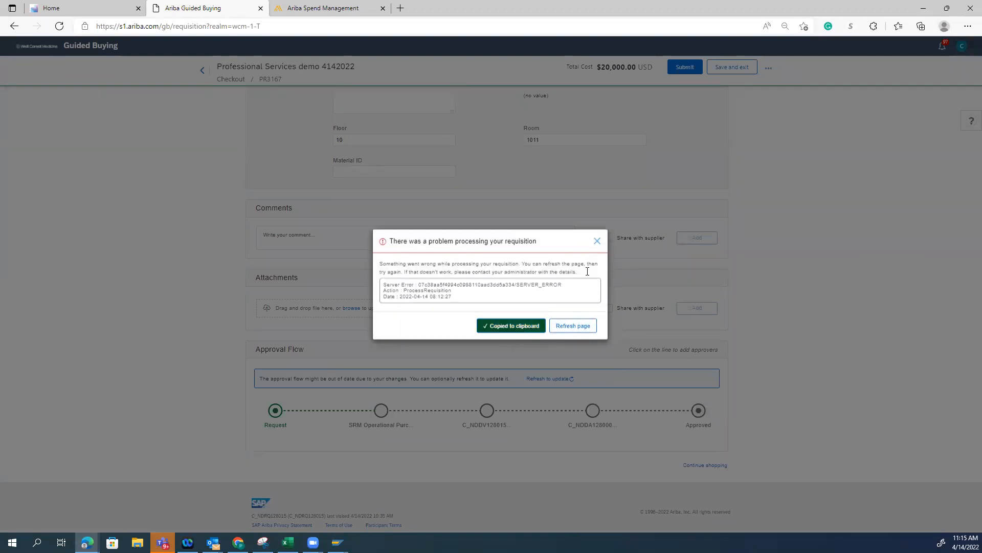
pyautogui.click(597, 242)
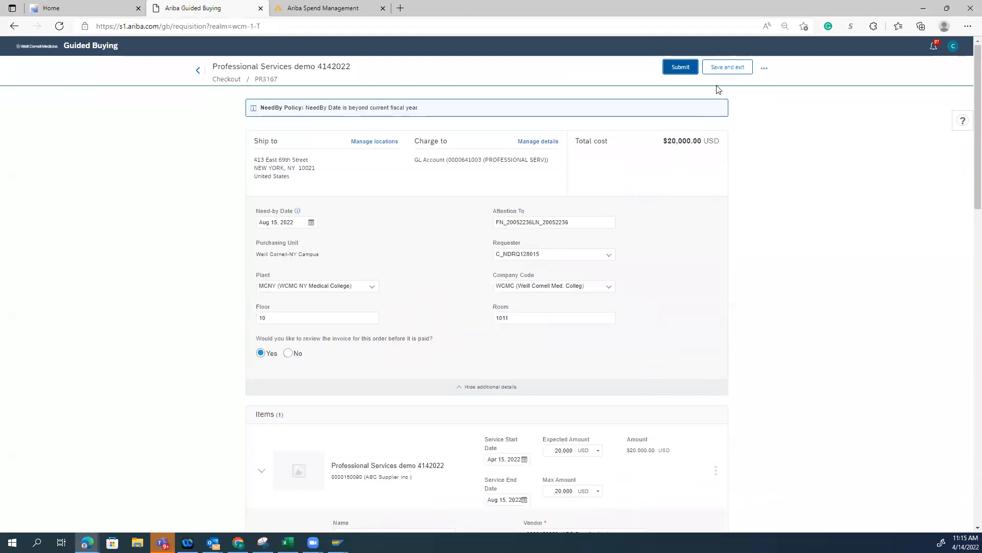
pyautogui.click(688, 68)
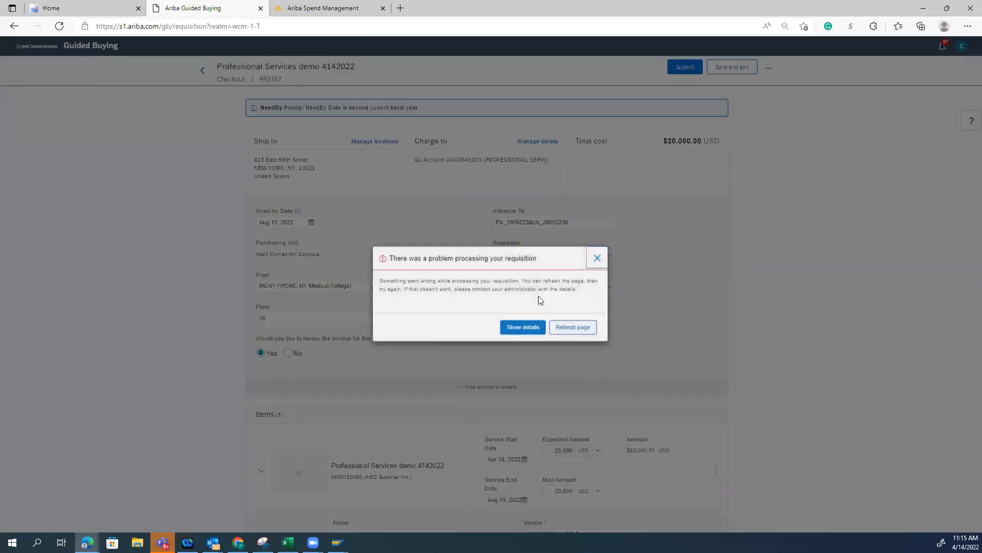
pyautogui.click(523, 327)
pyautogui.click(491, 326)
pyautogui.click(597, 241)
# Reload the checkout page, then submit the requisition for approval and view the submitted request
pyautogui.click(59, 26)
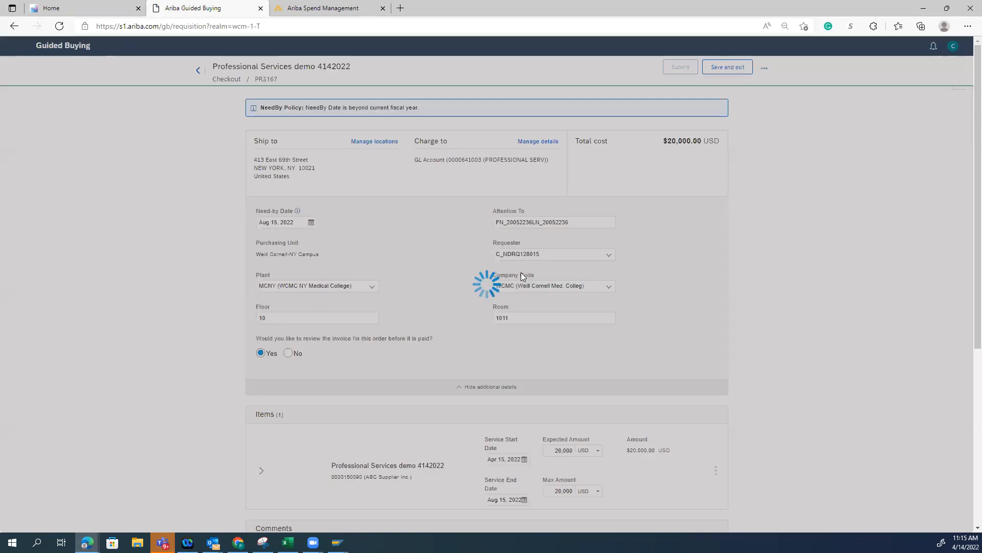
pyautogui.scroll(-6, 726, 346)
pyautogui.scroll(6, 726, 351)
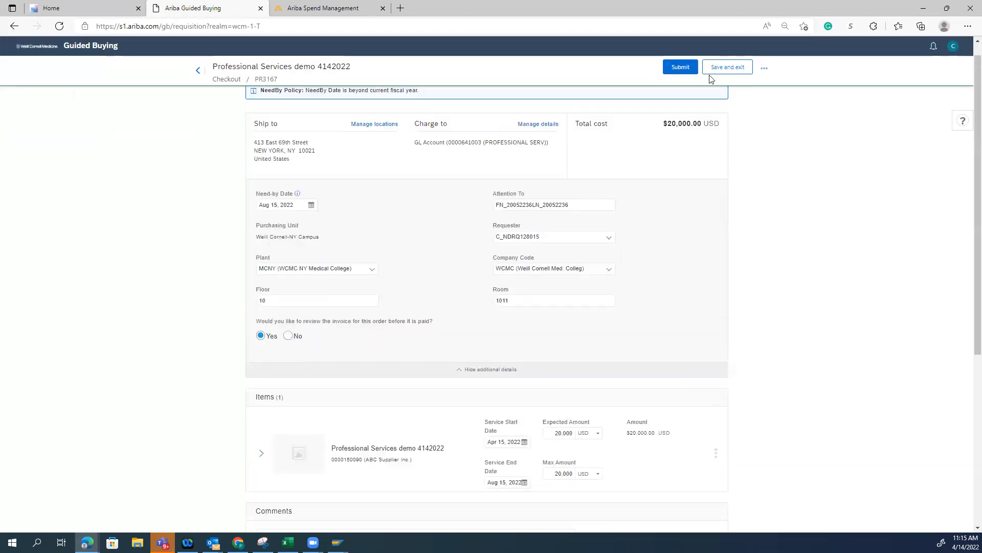
pyautogui.click(680, 67)
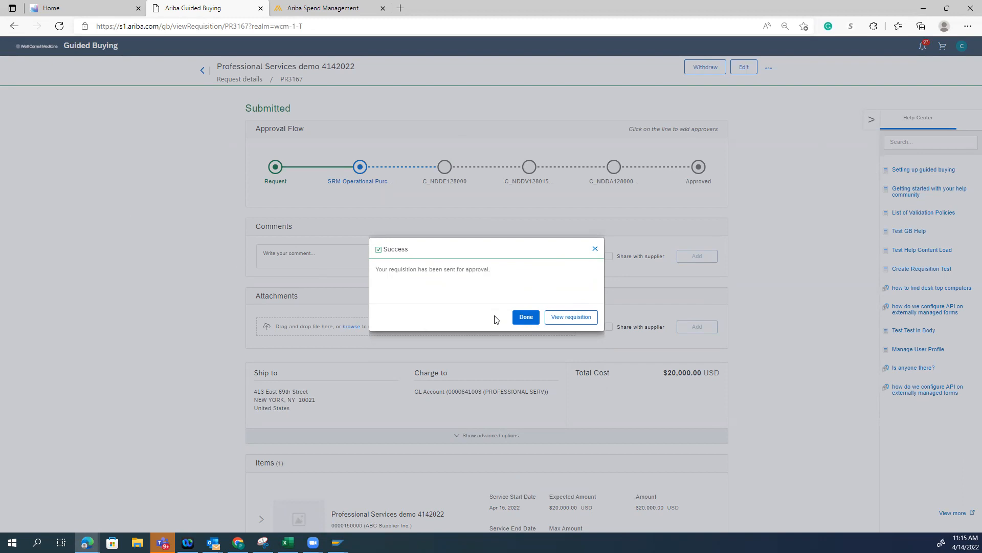
pyautogui.click(562, 312)
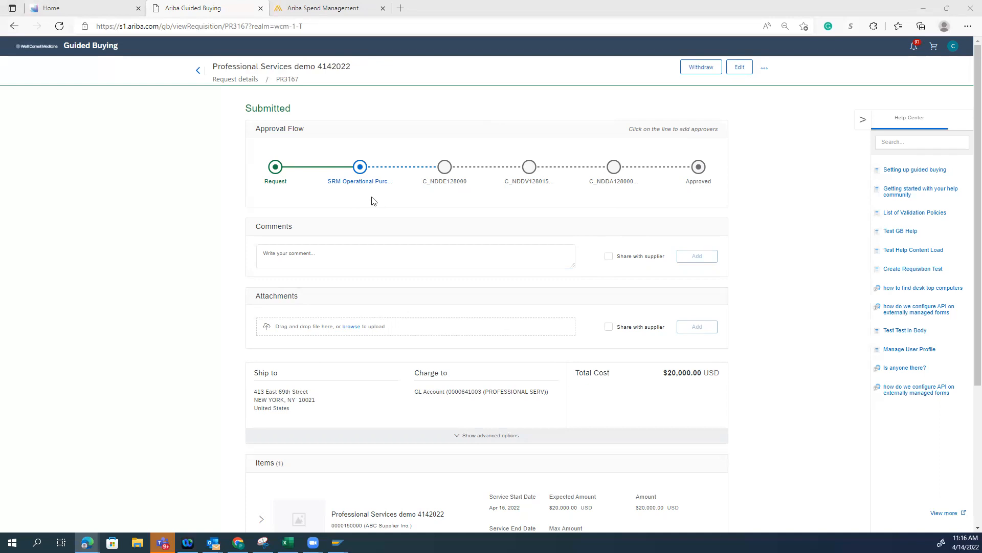
# Check who must review the submitted requisition and refresh its page to follow the approval progress
pyautogui.moveTo(360, 169)
pyautogui.click(60, 26)
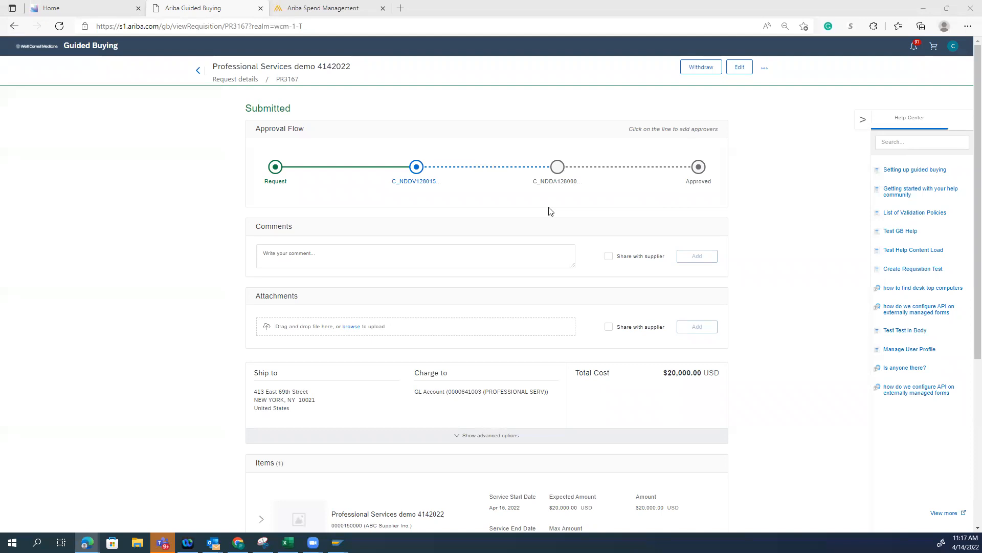
pyautogui.click(60, 26)
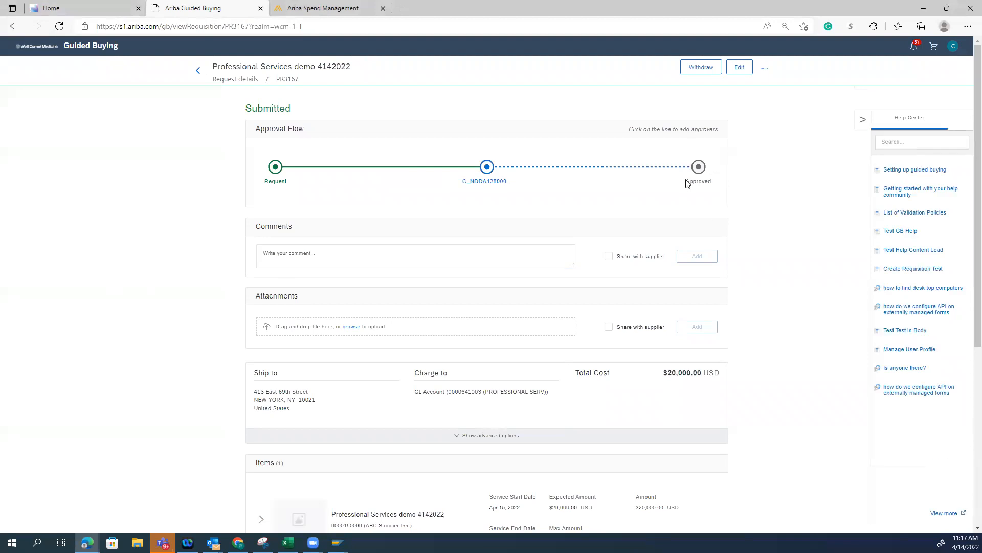
# Switch to the Chrome browser and open the Weill Cornell Medicine home page at wbgqa.weill.cornell.edu
pyautogui.click(87, 542)
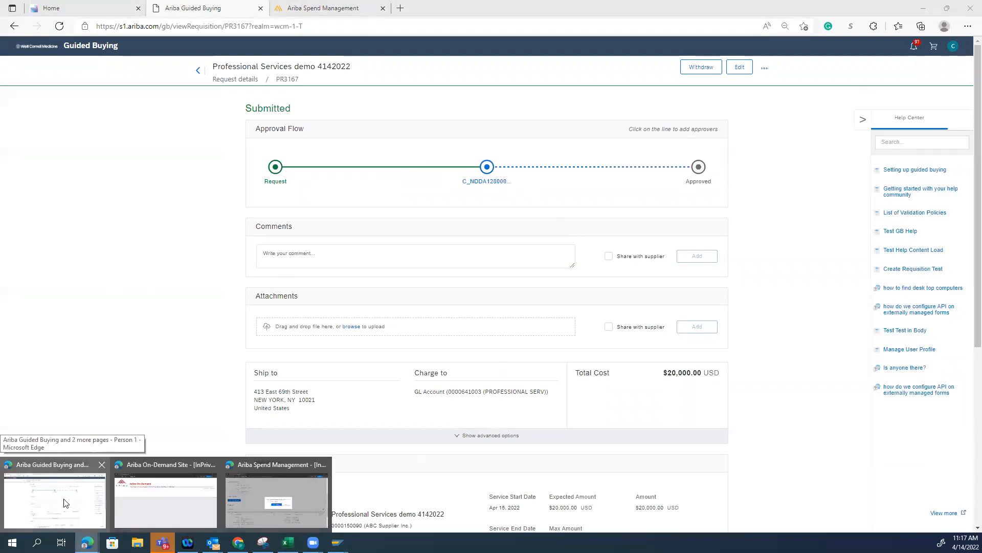
pyautogui.click(65, 501)
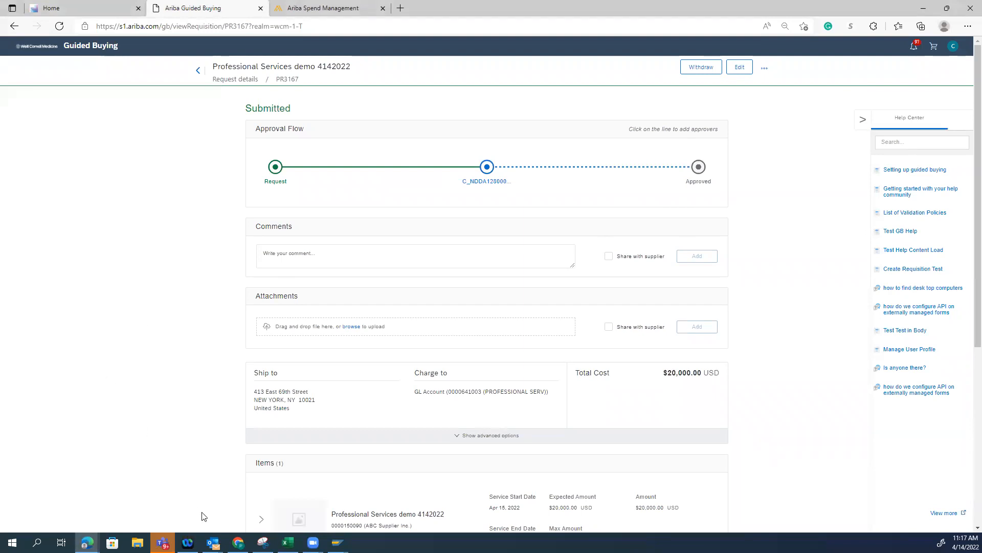
pyautogui.click(238, 543)
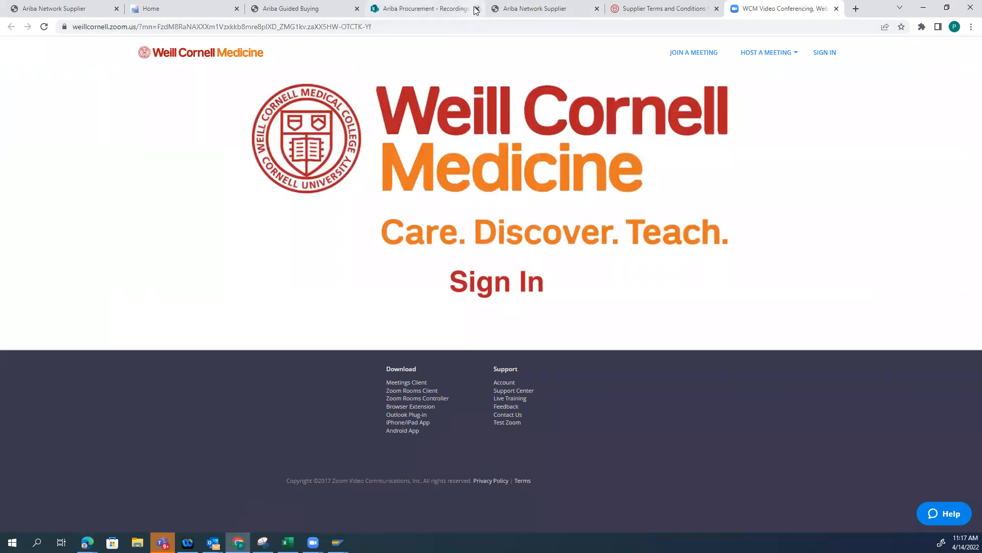
pyautogui.click(486, 25)
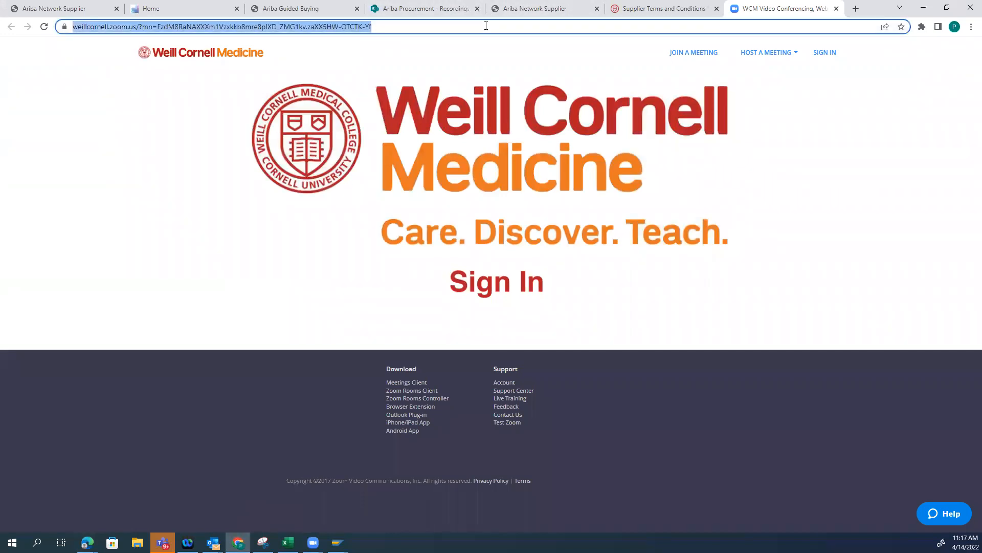
pyautogui.write('w')
pyautogui.press('BackSpace')
pyautogui.press('BackSpace')
pyautogui.write('wbgqa')
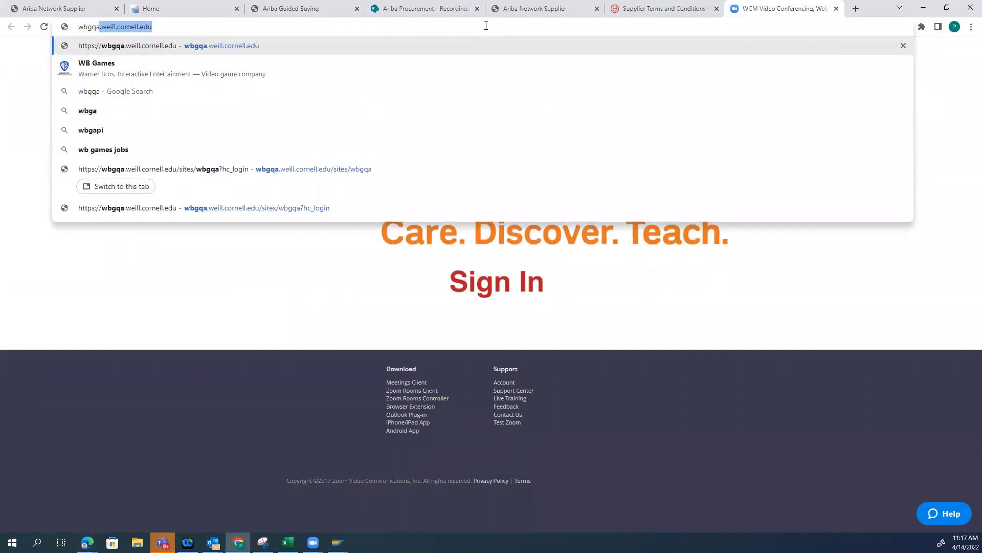
pyautogui.press('Return')
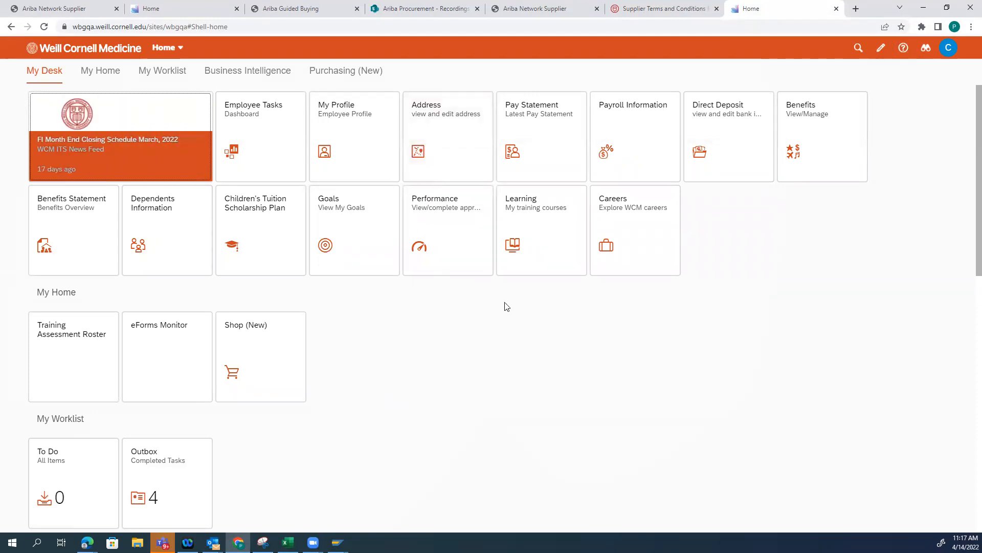
# Look through the Purchasing and worklist tiles, then sign out of the current gateway account, repeating the sign-out once the home page reloads
pyautogui.click(314, 74)
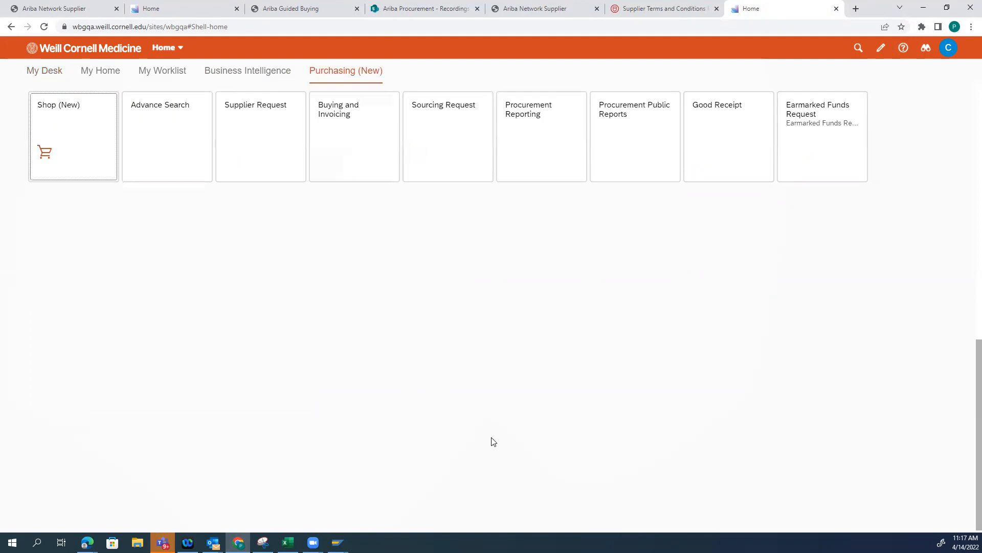
pyautogui.click(166, 75)
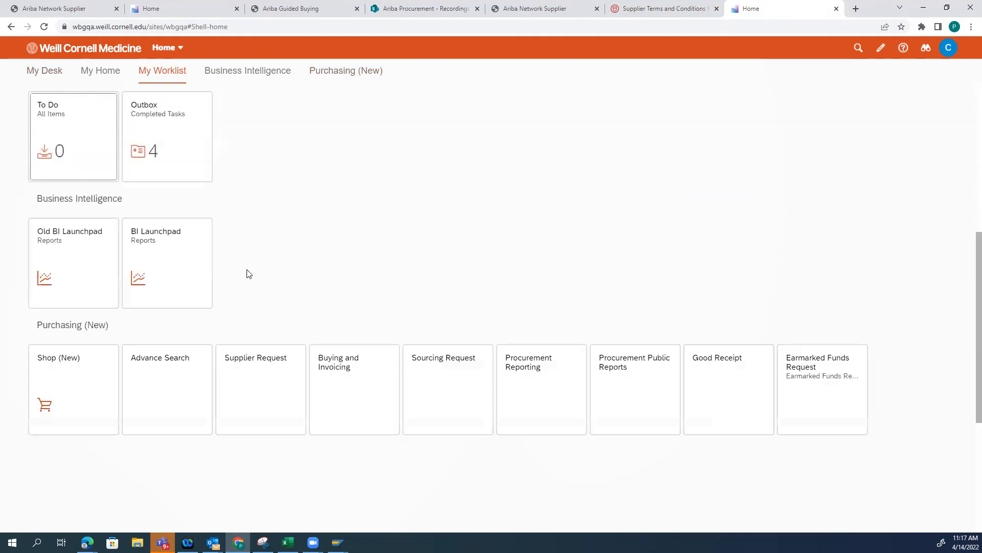
pyautogui.click(948, 49)
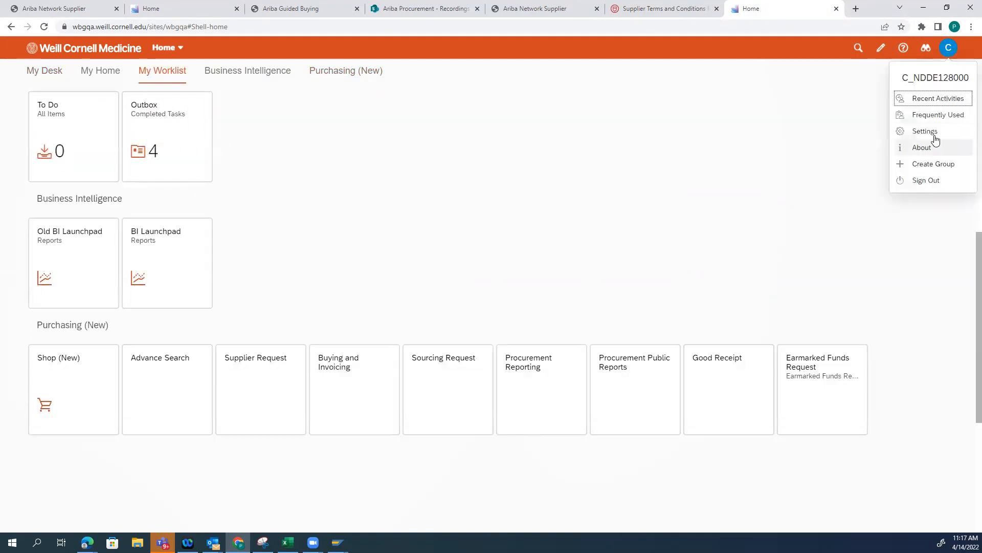
pyautogui.click(921, 181)
pyautogui.click(520, 309)
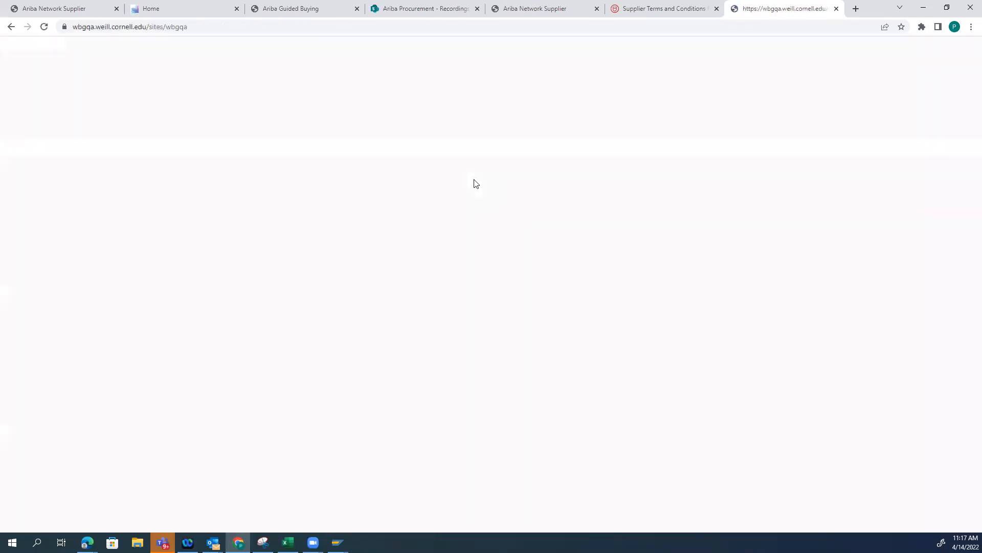
pyautogui.click(948, 48)
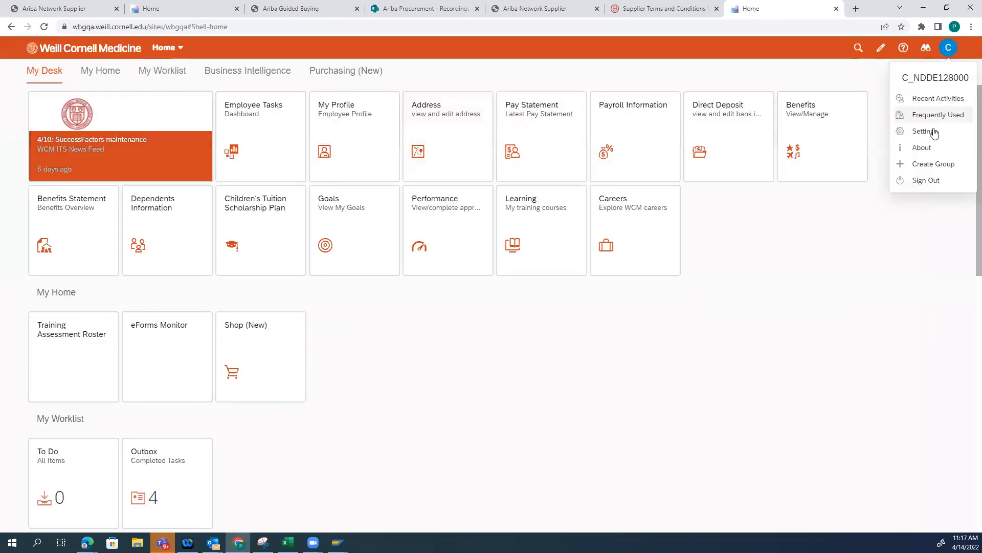
pyautogui.click(926, 180)
pyautogui.click(522, 310)
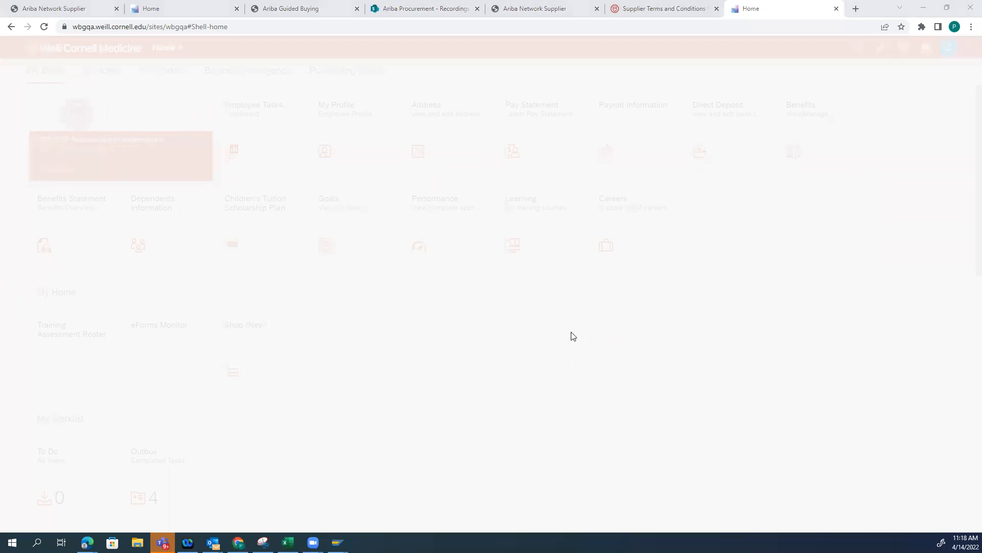
# Switch to the Edge browser and review the details of the submitted Professional Services demo 4142022 requisition
pyautogui.hotkey('alt', 'Tab')
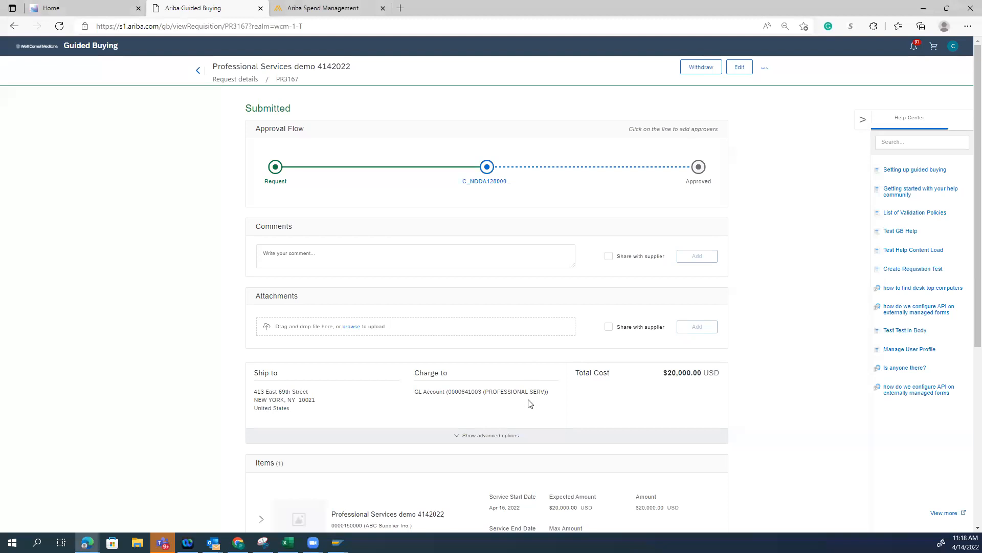
pyautogui.scroll(-8, 530, 403)
pyautogui.scroll(6, 530, 403)
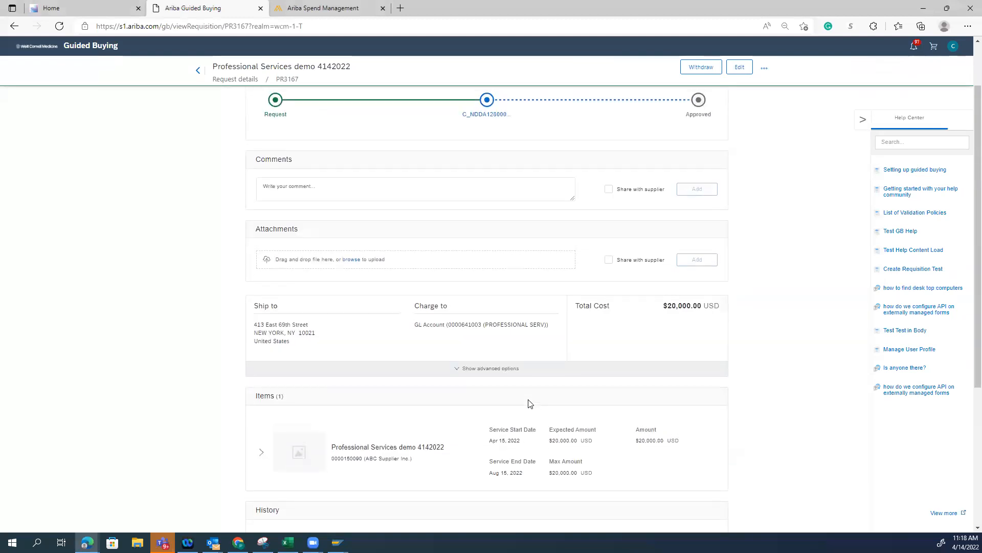
pyautogui.scroll(1, 528, 403)
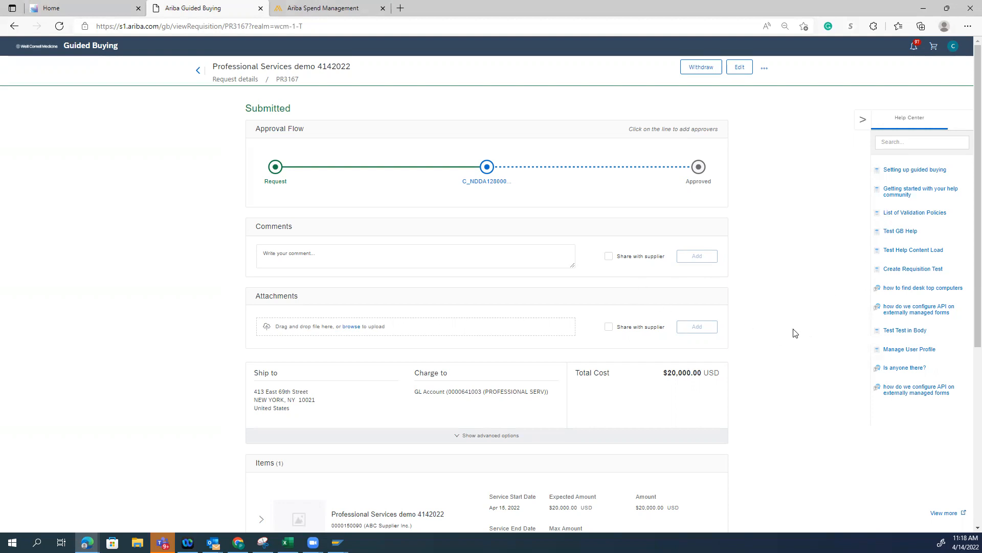
# Switch to Chrome and sign in to Weill Cornell Medicine with the approver's CWID and saved password, using Test Active Directory as authentication source
pyautogui.click(131, 332)
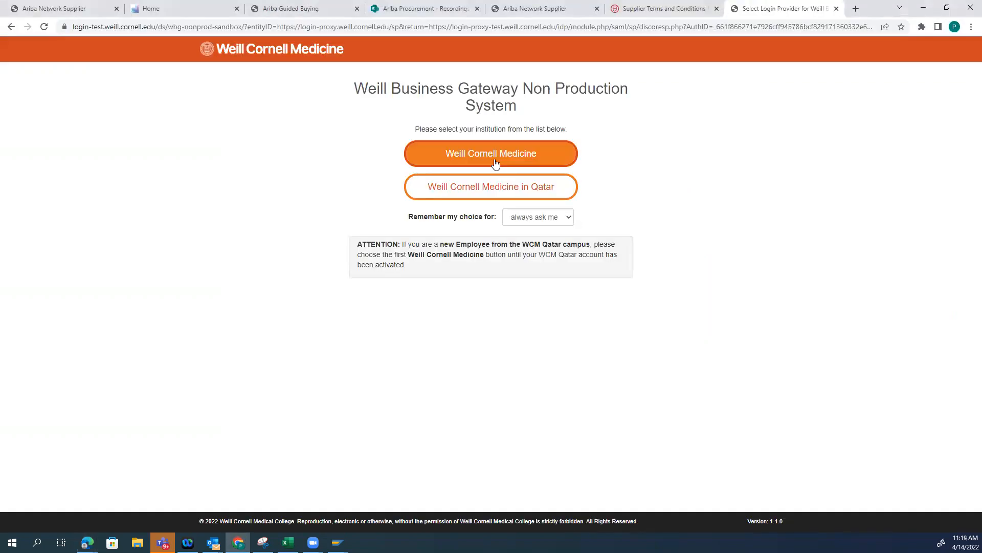
pyautogui.click(494, 160)
pyautogui.moveTo(302, 145); pyautogui.dragTo(264, 136)
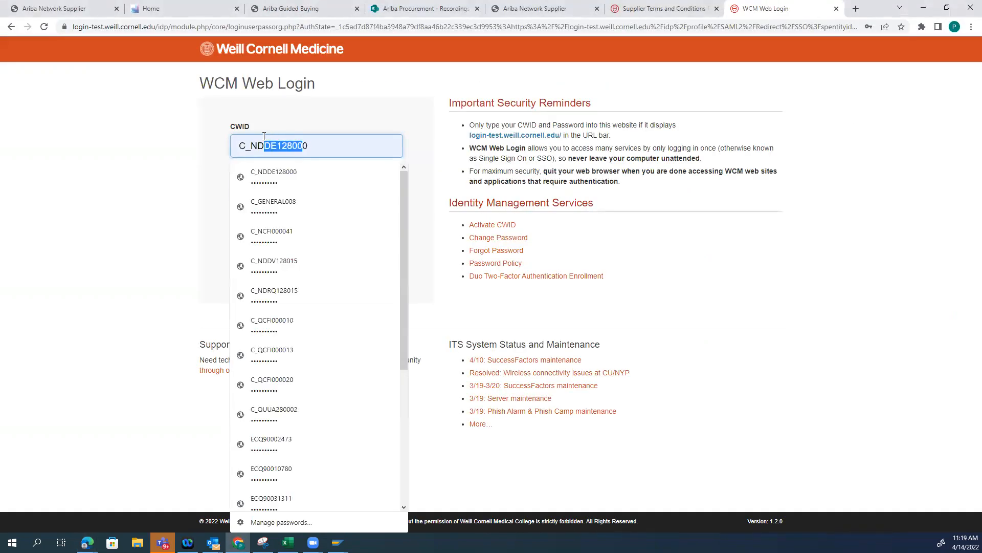
pyautogui.press('Delete')
pyautogui.press('Delete')
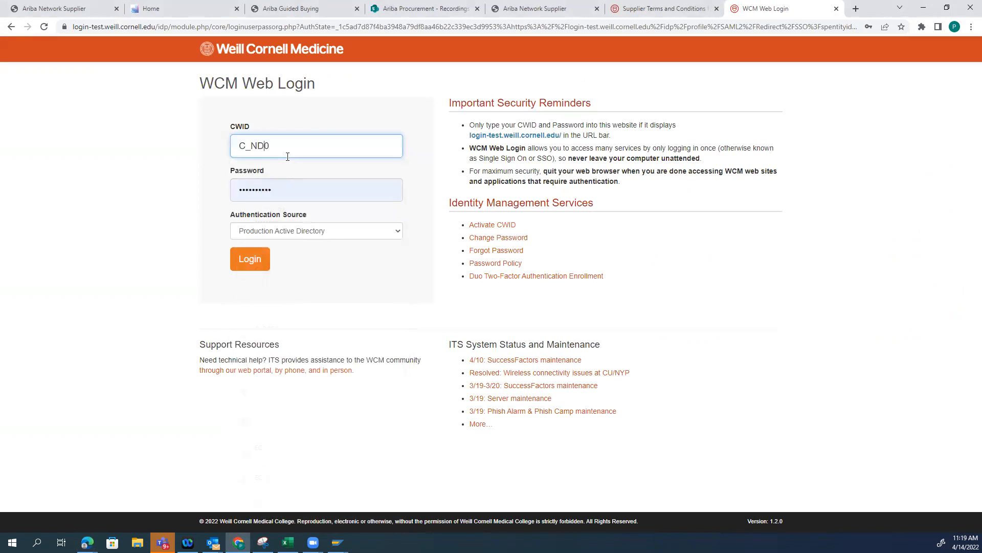
pyautogui.write('DA')
pyautogui.click(299, 175)
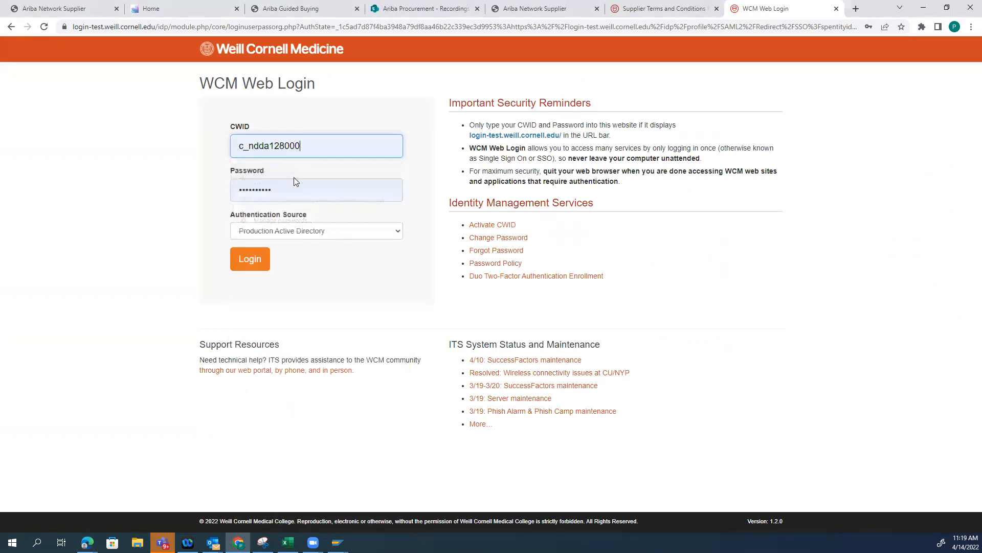
pyautogui.click(276, 232)
pyautogui.click(278, 254)
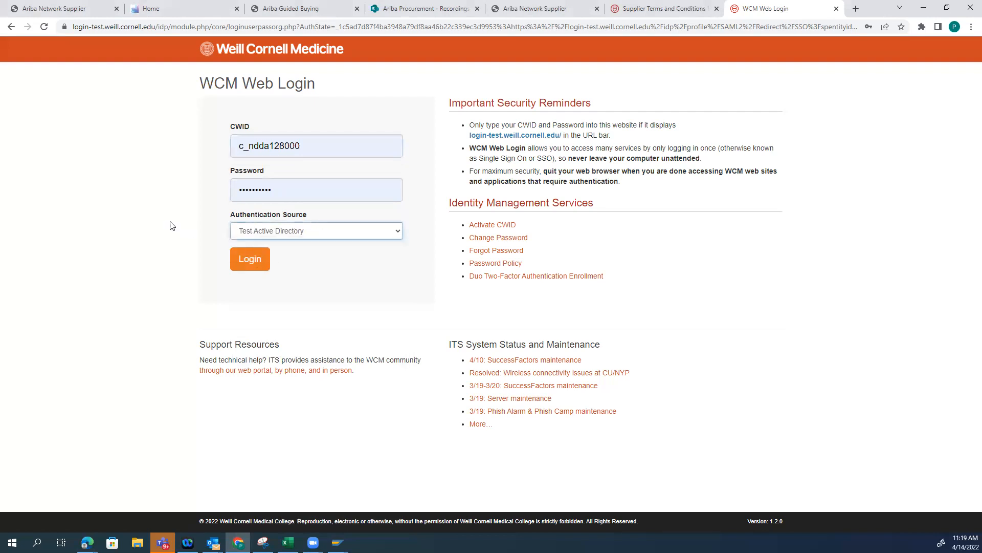
pyautogui.click(250, 259)
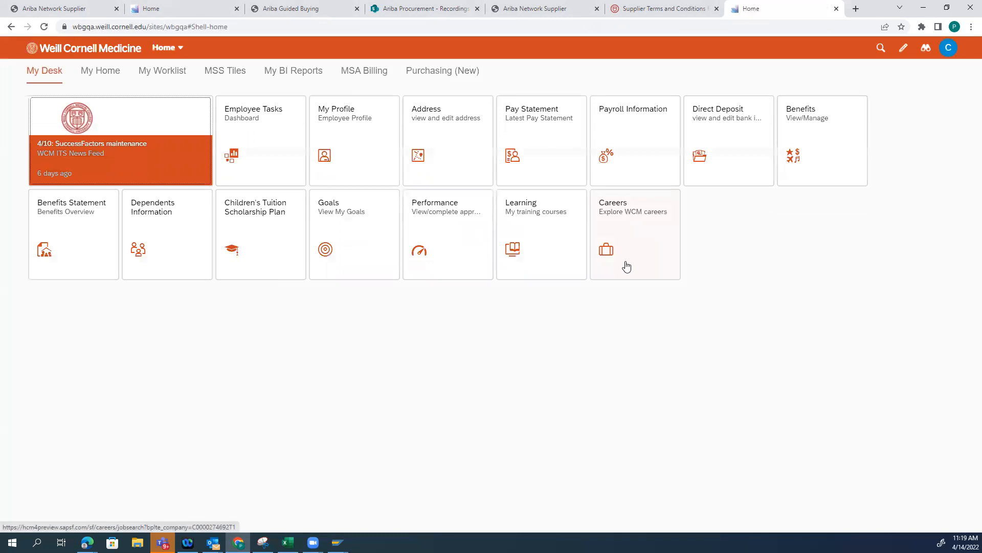
# Open the Guided Buying shop from the purchasing tiles and check the requests awaiting approval
pyautogui.click(174, 72)
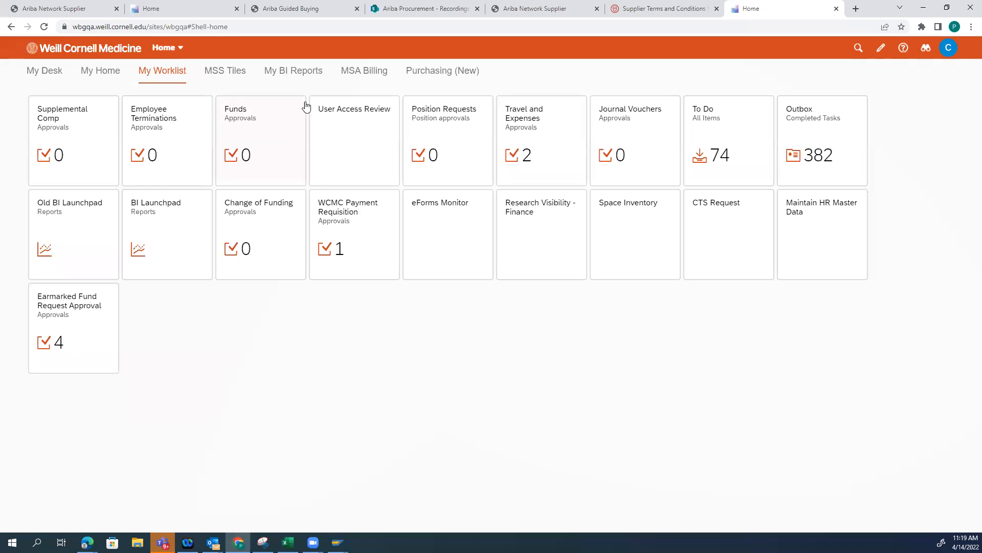
pyautogui.click(431, 71)
pyautogui.click(84, 145)
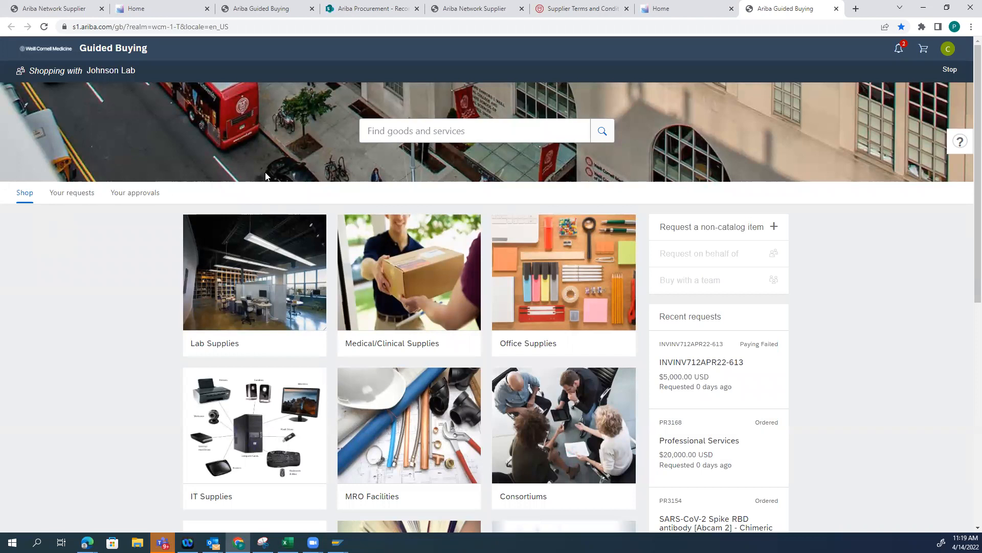
pyautogui.click(123, 193)
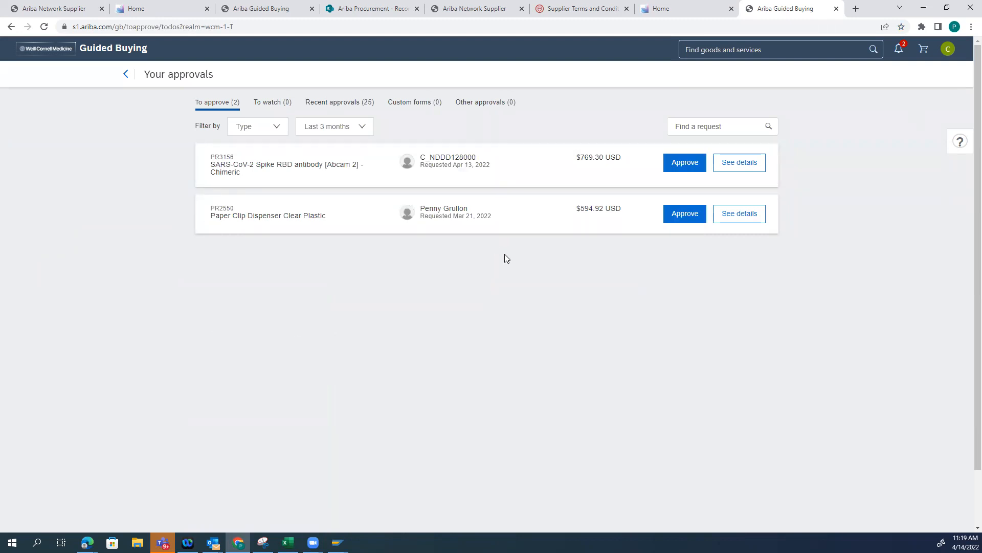
pyautogui.hotkey('alt', 'Tab')
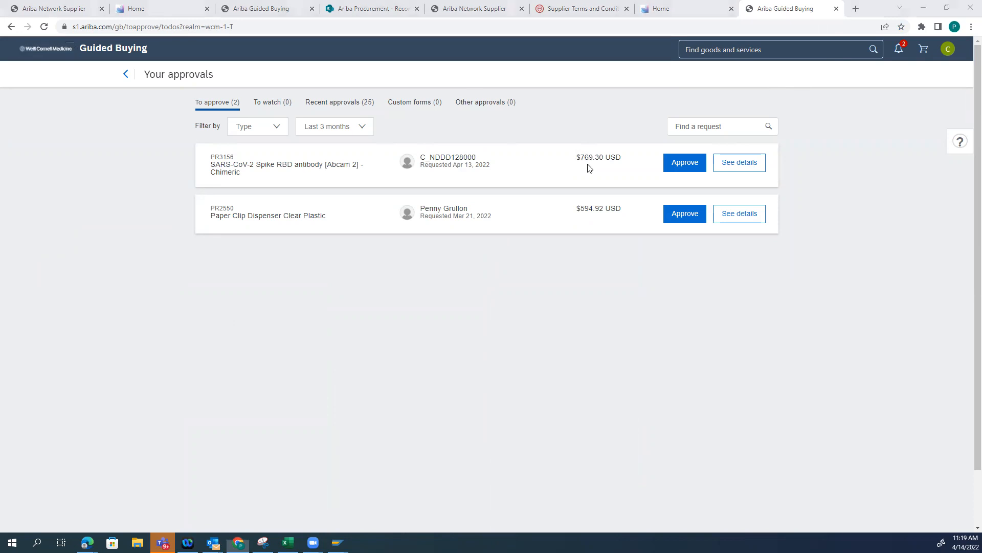
pyautogui.hotkey('alt', 'Tab')
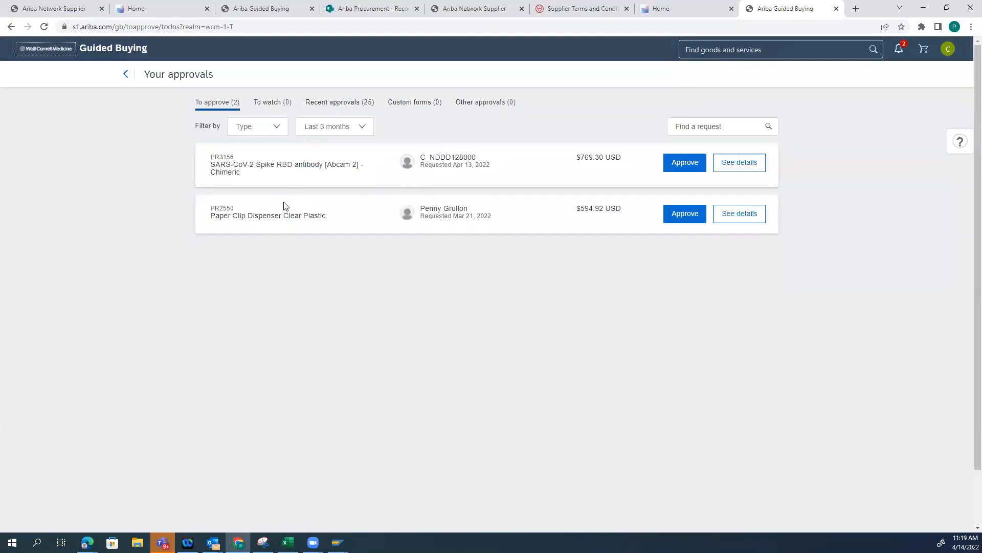
# Log out of the Guided Buying session and reopen the gateway site at wbgqa.weill.cornell.edu
pyautogui.click(948, 48)
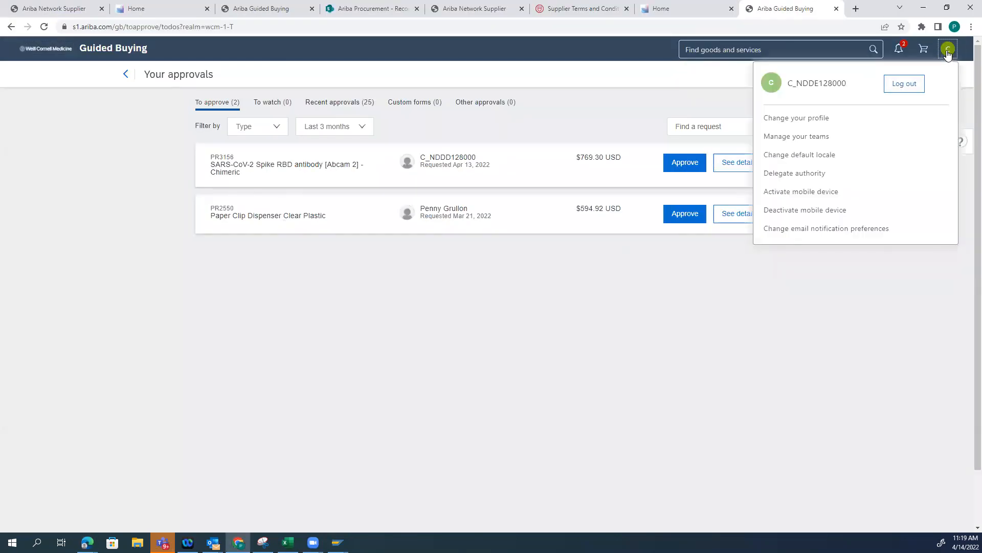
pyautogui.click(895, 88)
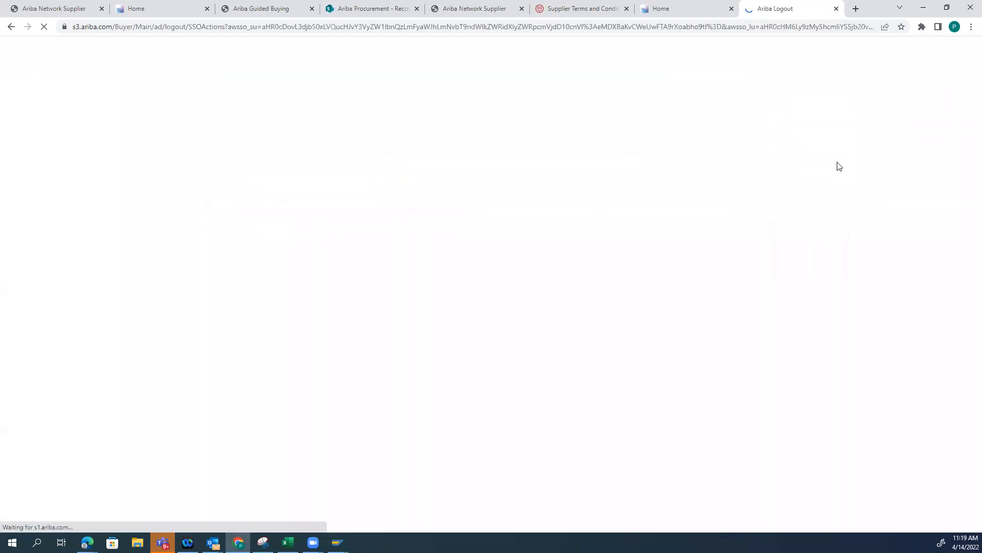
pyautogui.click(323, 29)
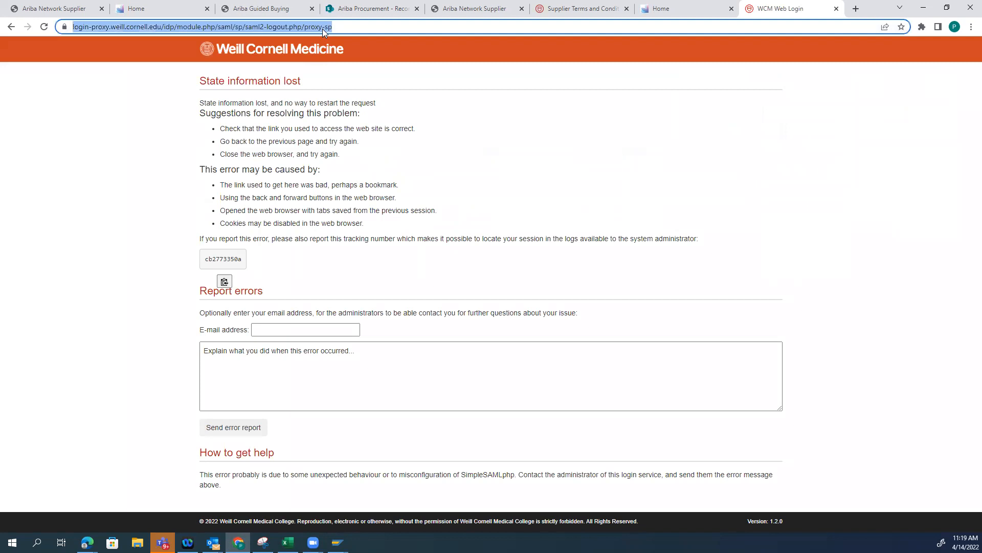
pyautogui.write('wbgqa.weill.cornell.edu')
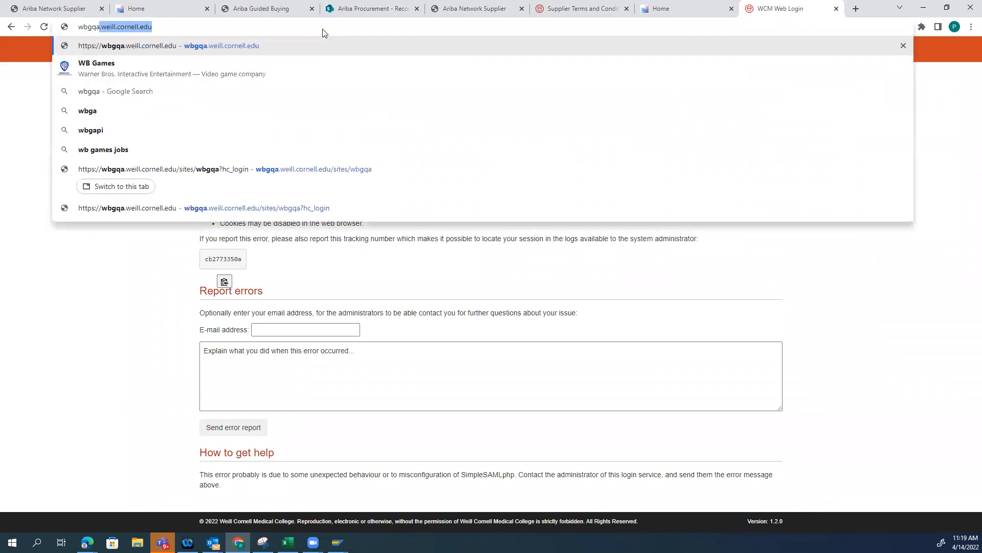
pyautogui.press('Return')
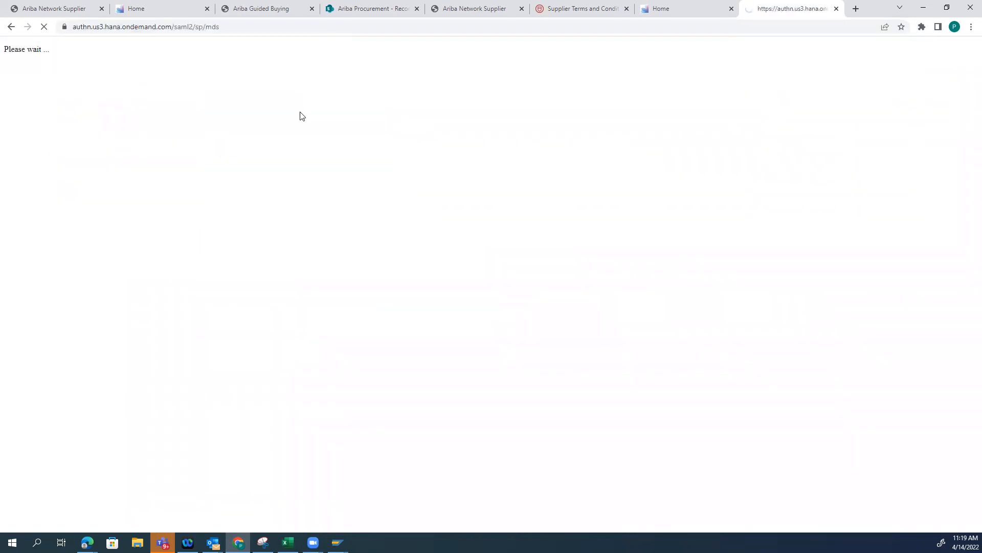
# Sign in to the gateway again with the approver's saved CWID and password, authenticating against Test Active Directory
pyautogui.click(445, 161)
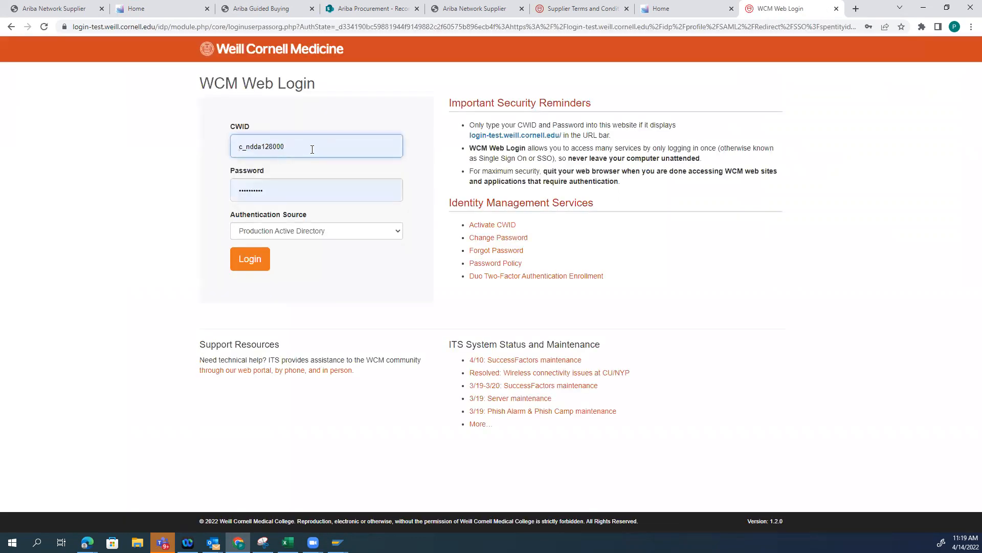
pyautogui.click(310, 149)
pyautogui.click(261, 145)
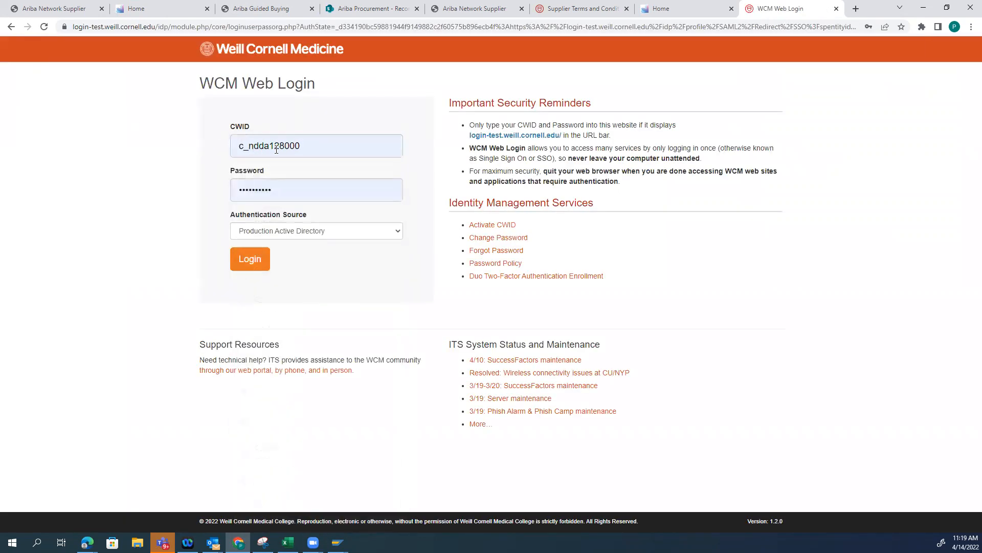
pyautogui.click(276, 233)
pyautogui.click(246, 253)
pyautogui.click(256, 260)
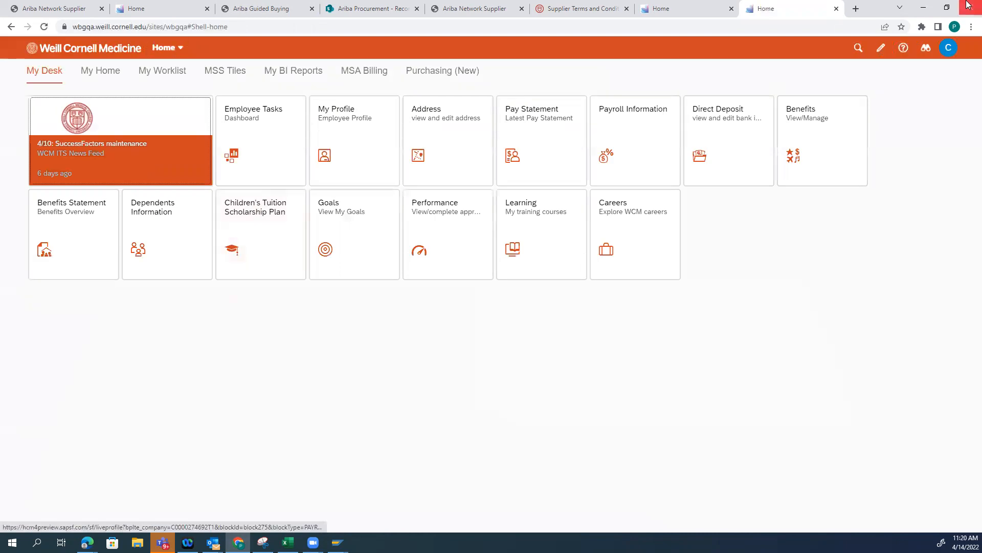
# Launch the Guided Buying shop under the approver's account and open the list of requests to approve
pyautogui.click(949, 50)
pyautogui.click(891, 253)
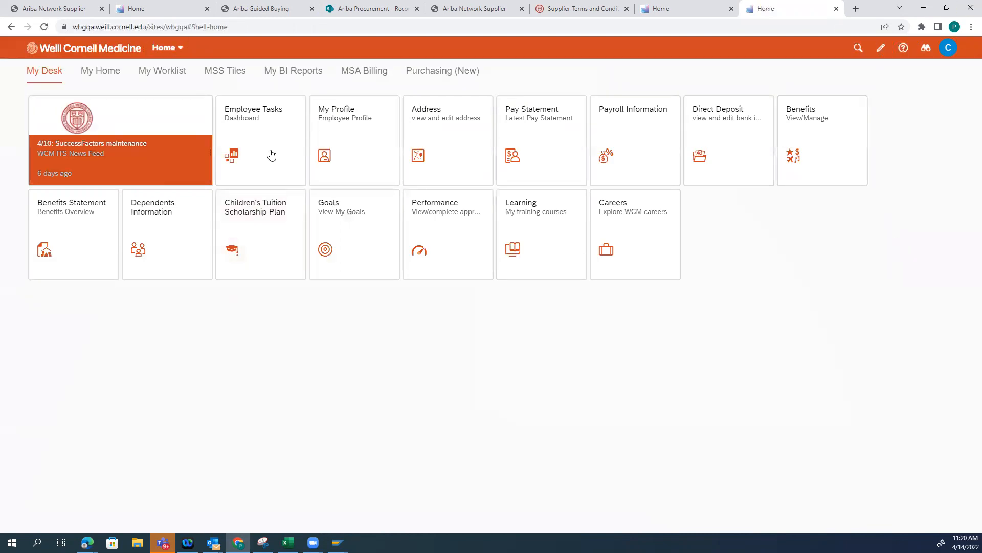
pyautogui.click(432, 71)
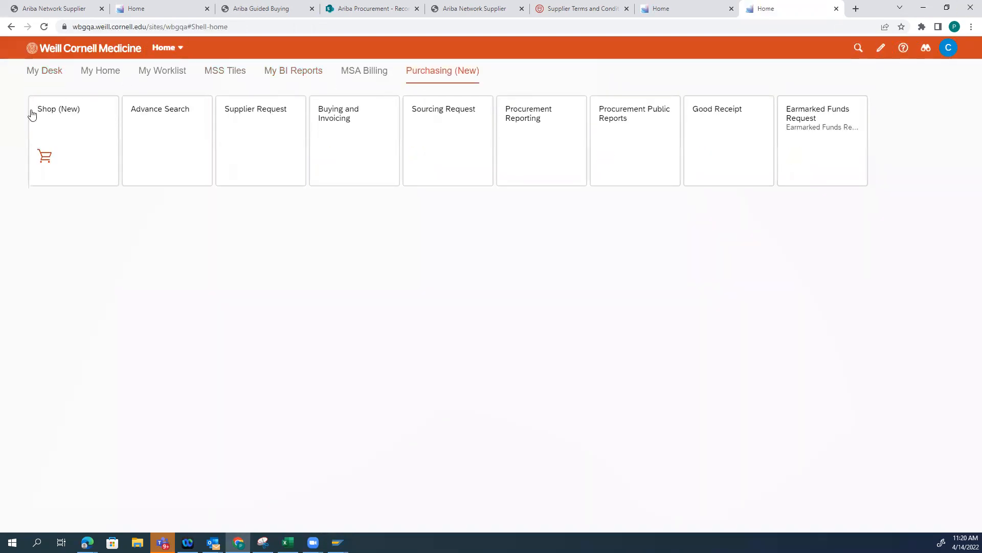
pyautogui.click(58, 125)
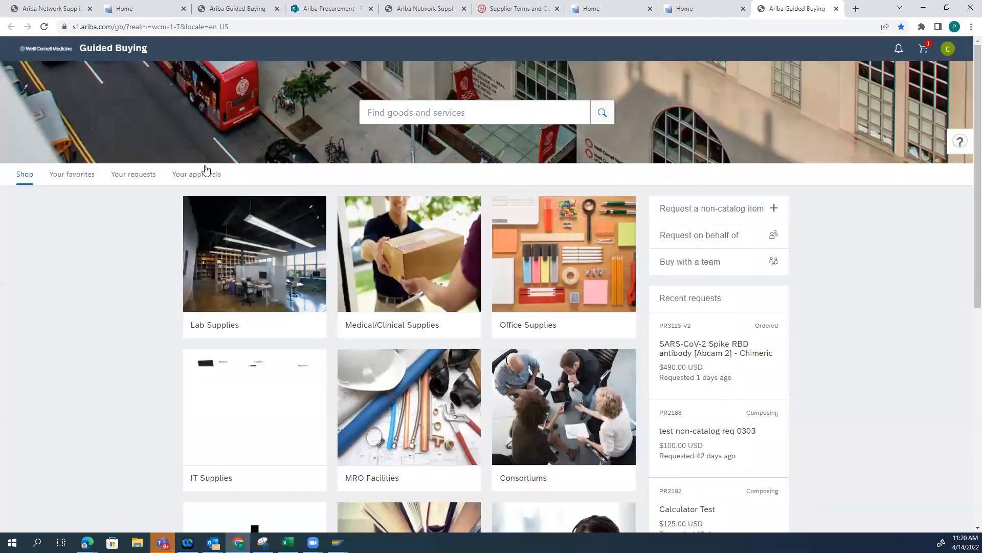
pyautogui.click(204, 173)
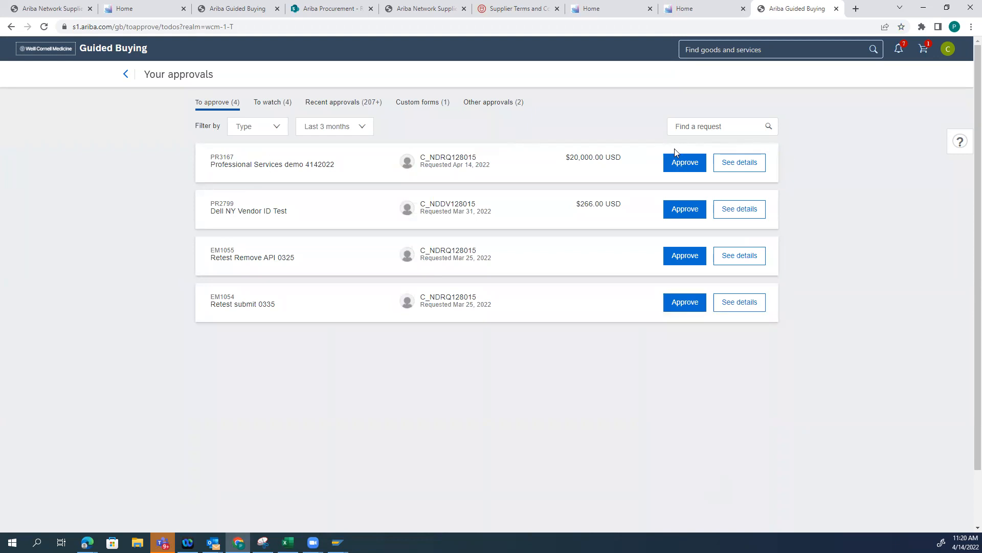
# Approve the Professional Services demo 4142022 request without a comment and switch back to its details page in the Edge browser
pyautogui.click(685, 162)
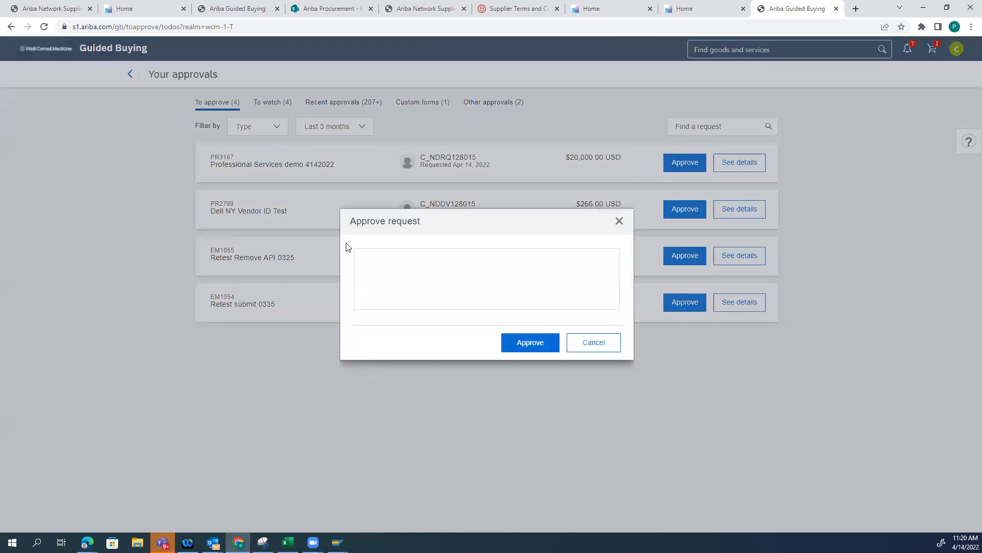
pyautogui.click(535, 348)
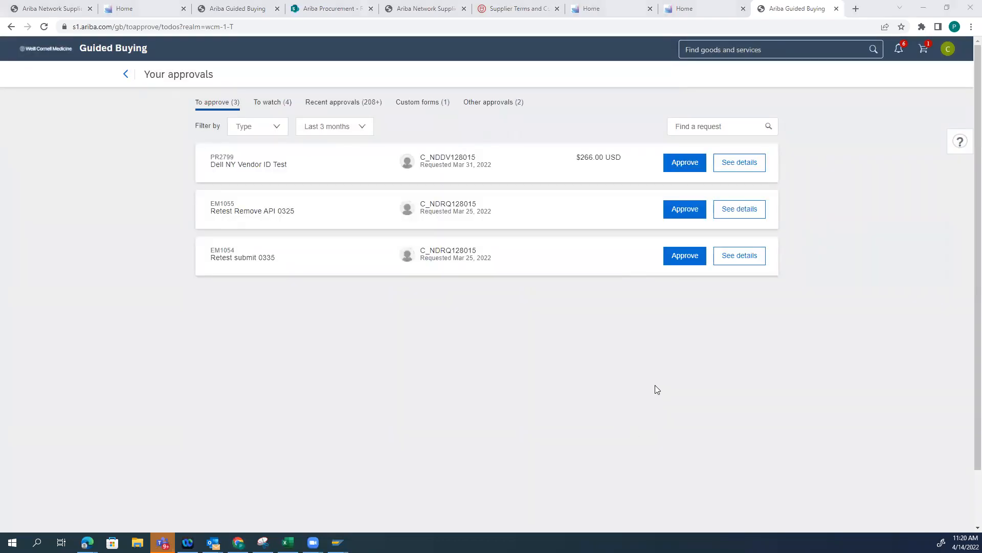
pyautogui.hotkey('alt', 'Tab')
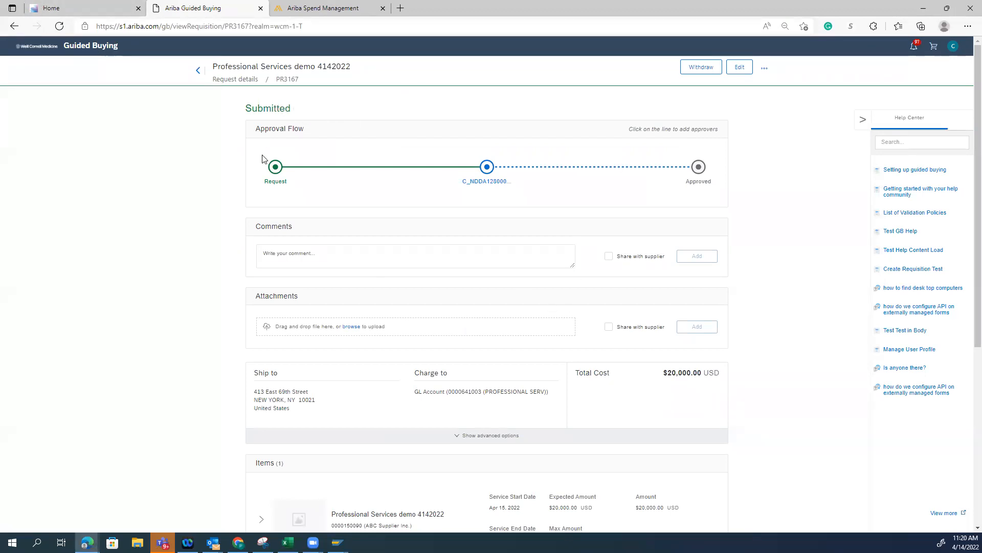
# Refresh the Professional Services demo 4142022 request and review its approval flow and the supplier transmission entry in its history
pyautogui.click(59, 26)
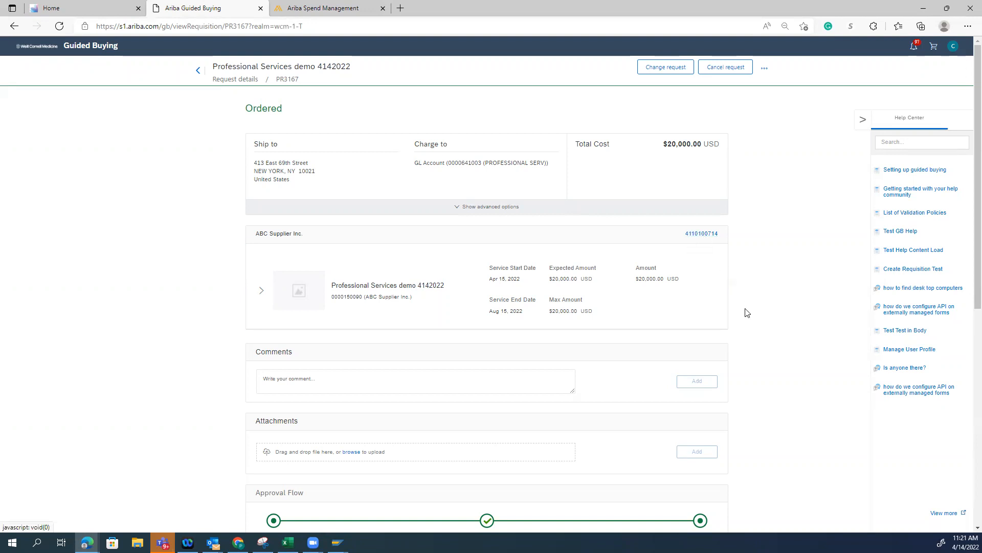
pyautogui.scroll(-8, 746, 318)
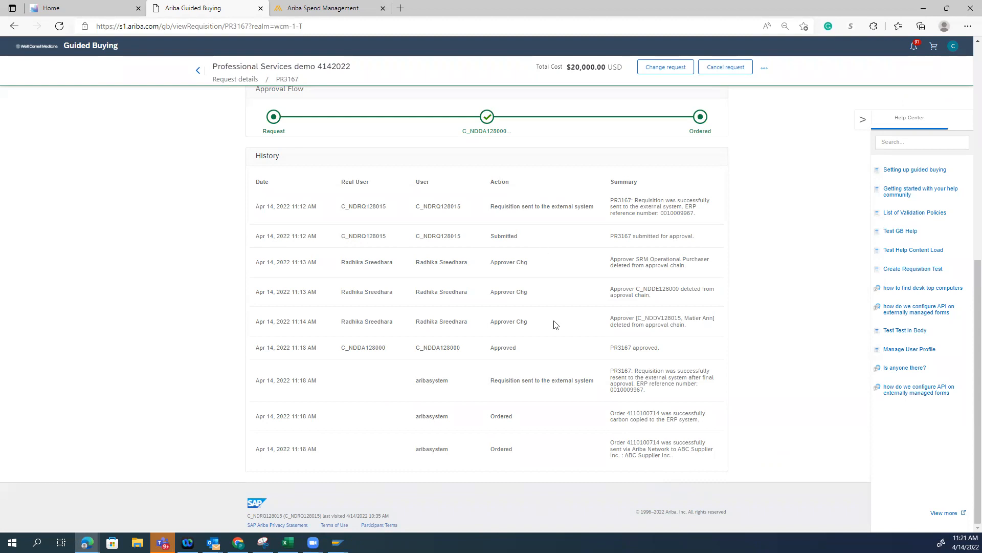
pyautogui.moveTo(673, 460); pyautogui.dragTo(609, 443)
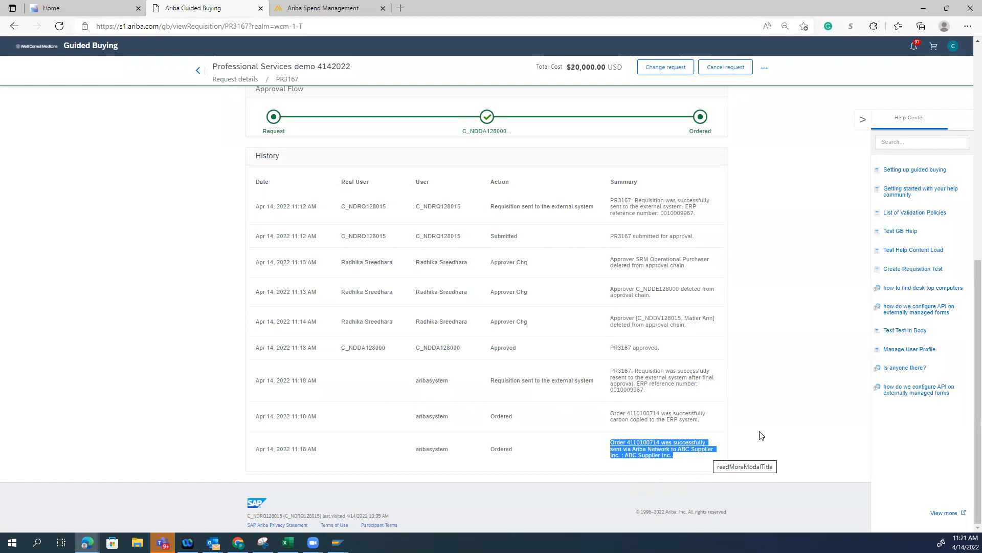
pyautogui.click(729, 452)
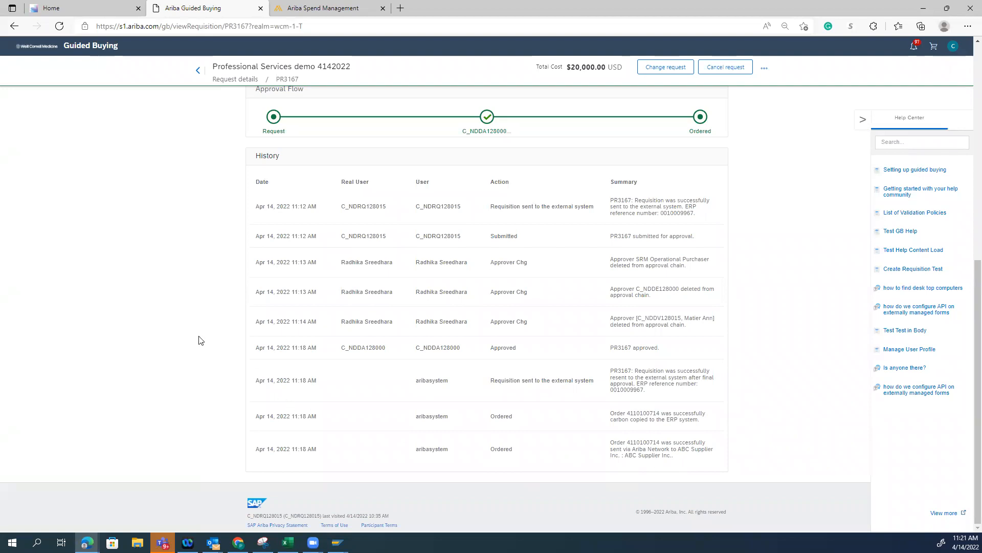
pyautogui.scroll(8, 218, 312)
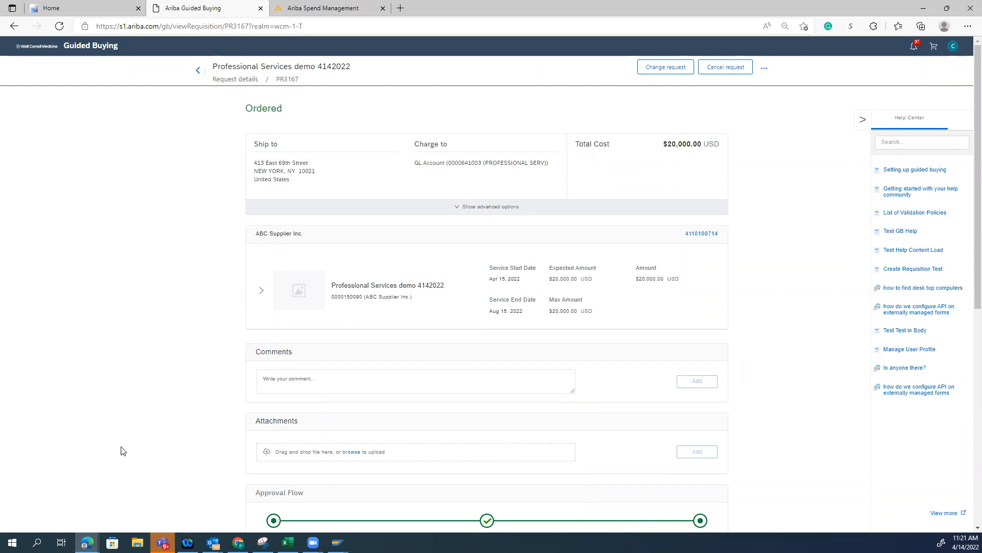
pyautogui.scroll(-8, 136, 438)
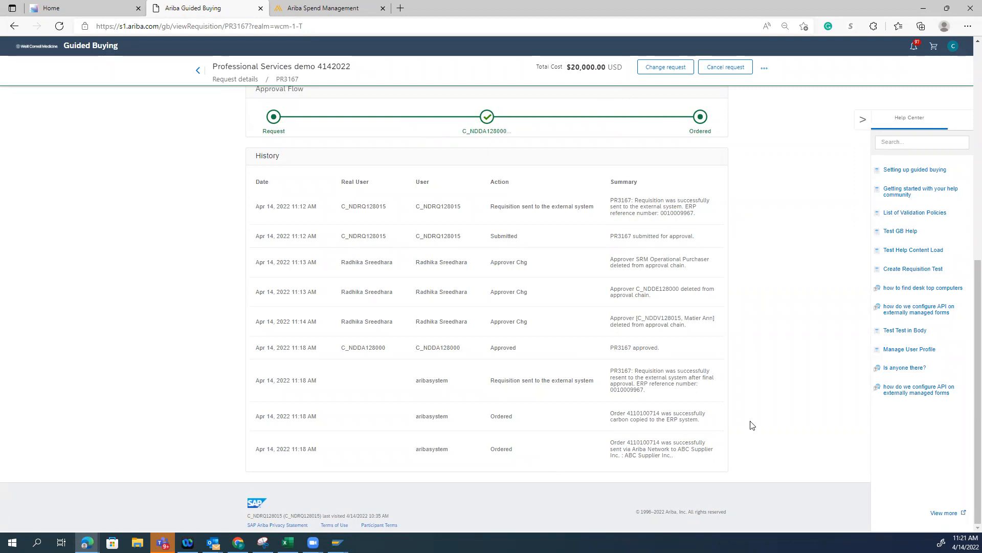
pyautogui.scroll(10, 755, 381)
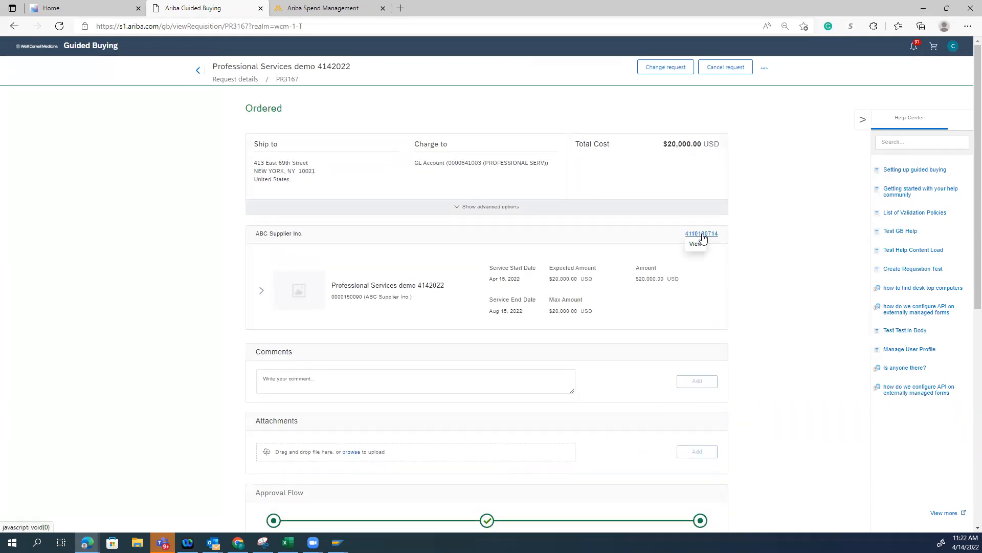
# Open the purchase order issued to ABC Supplier Inc. from the request and review its history, including the ERP copy entry
pyautogui.click(699, 235)
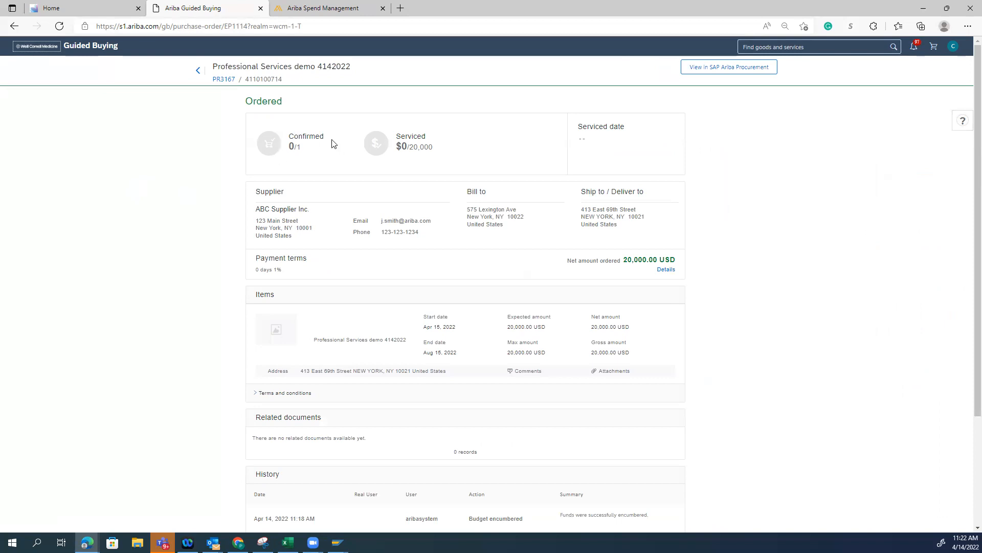
pyautogui.scroll(-3, 747, 404)
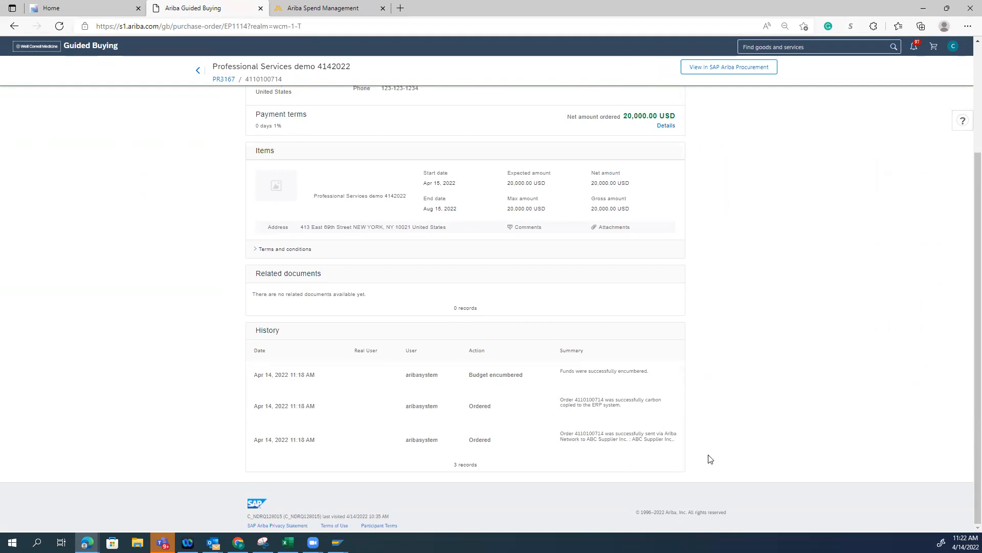
pyautogui.moveTo(627, 411); pyautogui.dragTo(562, 400)
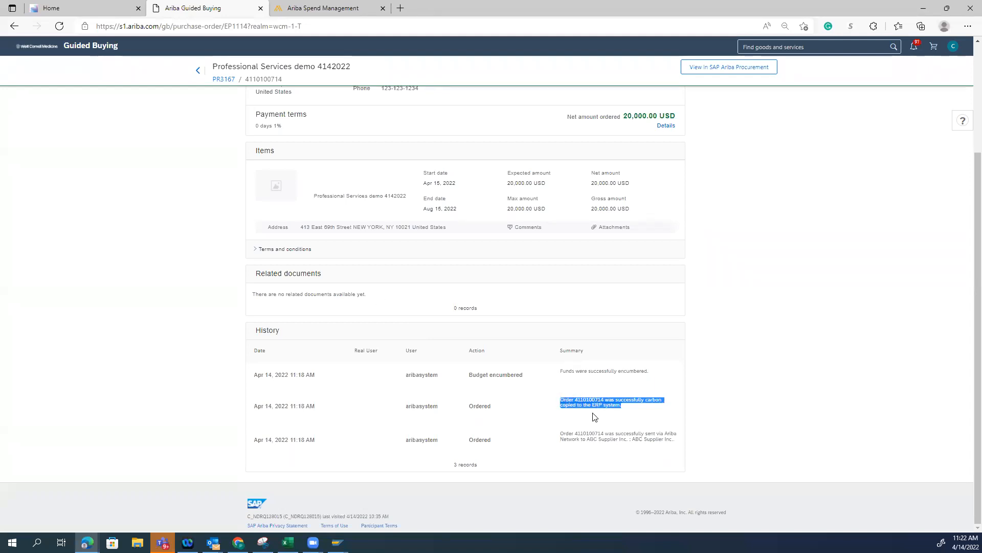
pyautogui.click(844, 407)
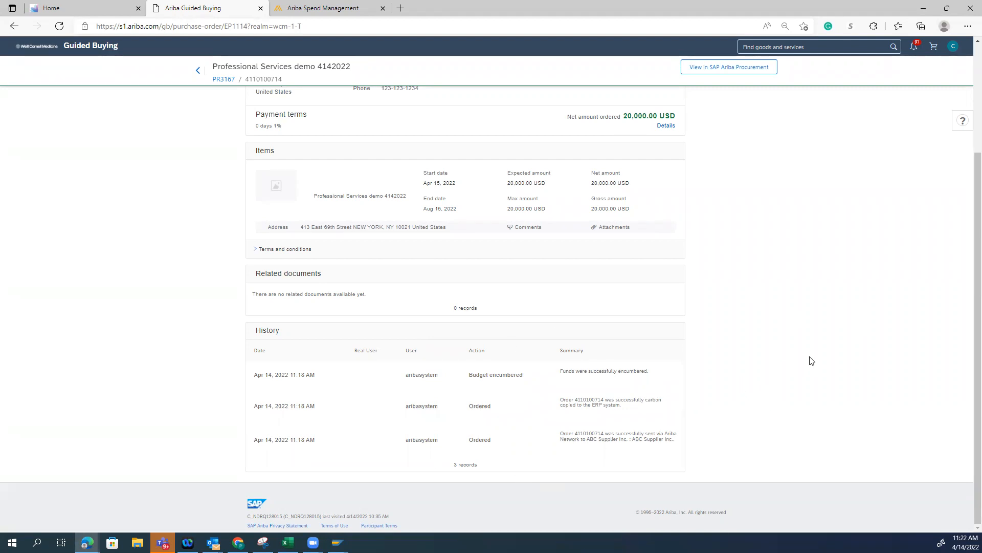
pyautogui.scroll(3, 814, 364)
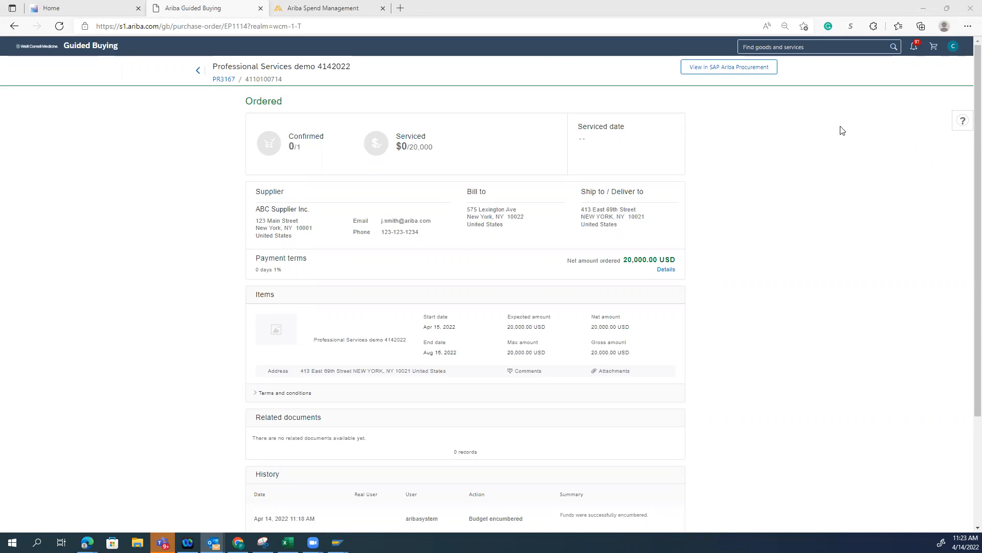
# View the purchase order in SAP Ariba Procurement, examine its summary, and reopen that view after returning to Guided Buying
pyautogui.click(728, 66)
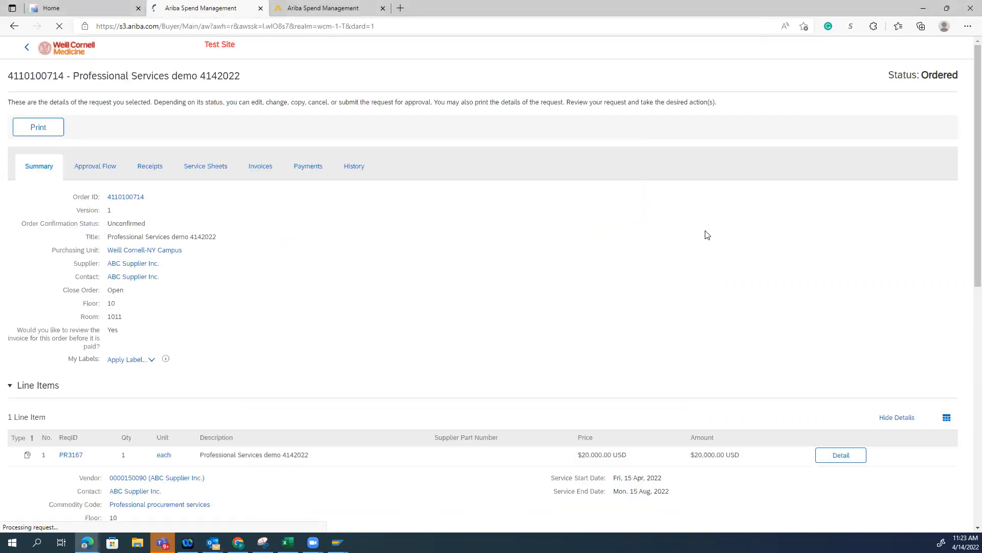
pyautogui.scroll(-9, 394, 320)
pyautogui.scroll(9, 392, 322)
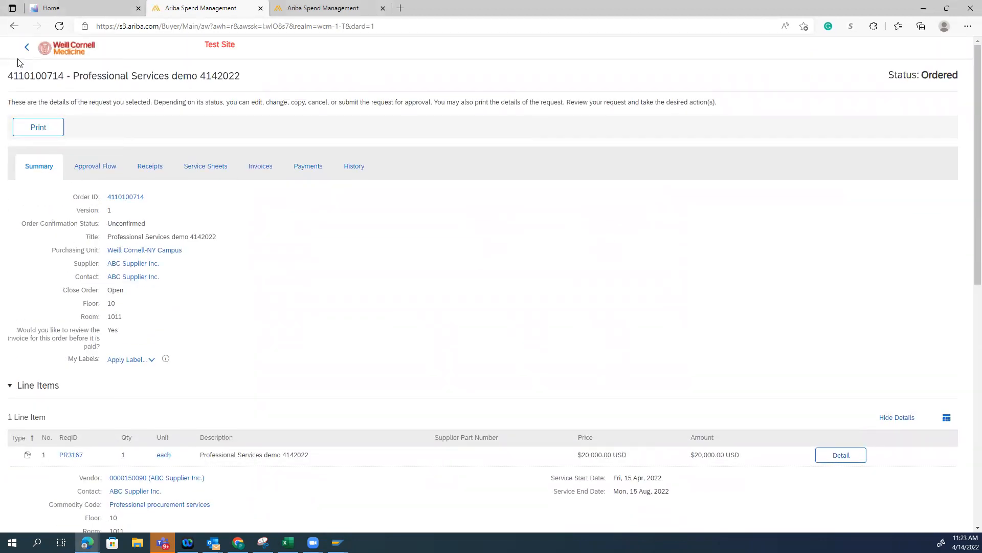
pyautogui.click(26, 50)
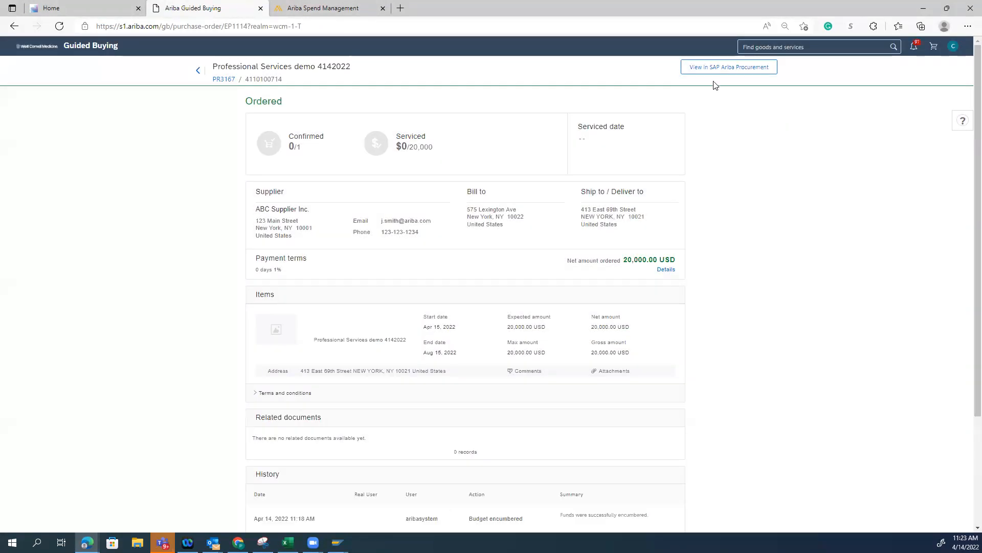
pyautogui.click(748, 73)
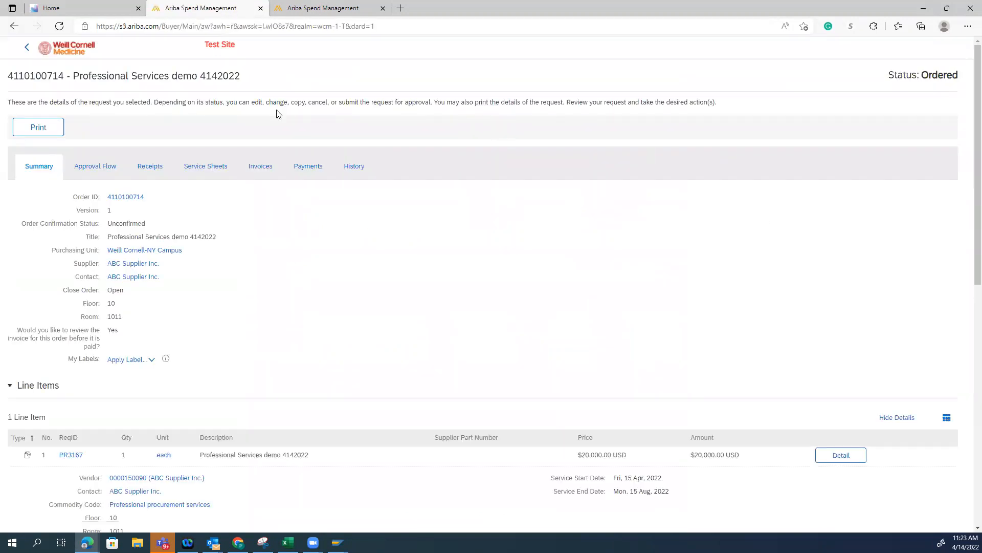
# Open the printable version of the purchase order and review its line item, delivery contact e-mail and terms and conditions link
pyautogui.click(36, 132)
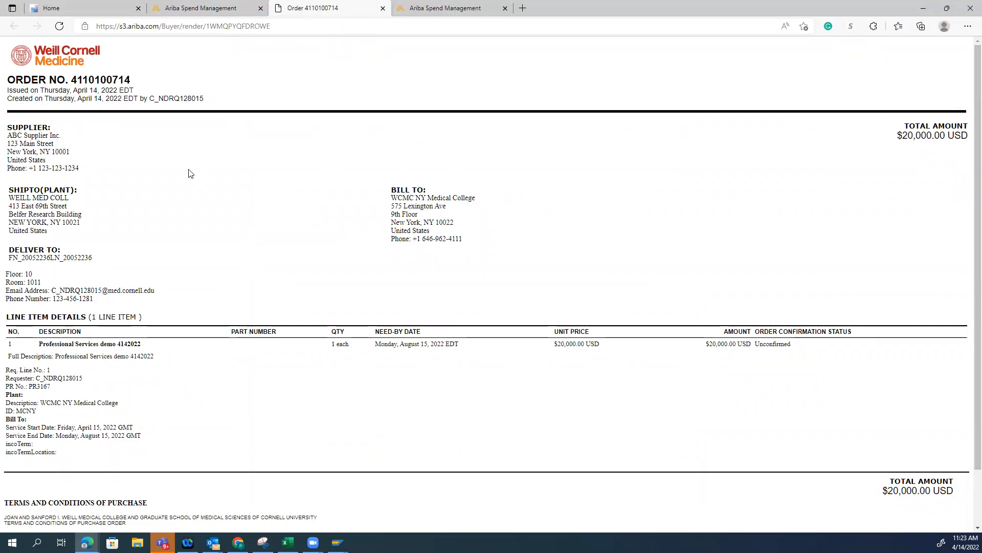
pyautogui.scroll(-1, 180, 248)
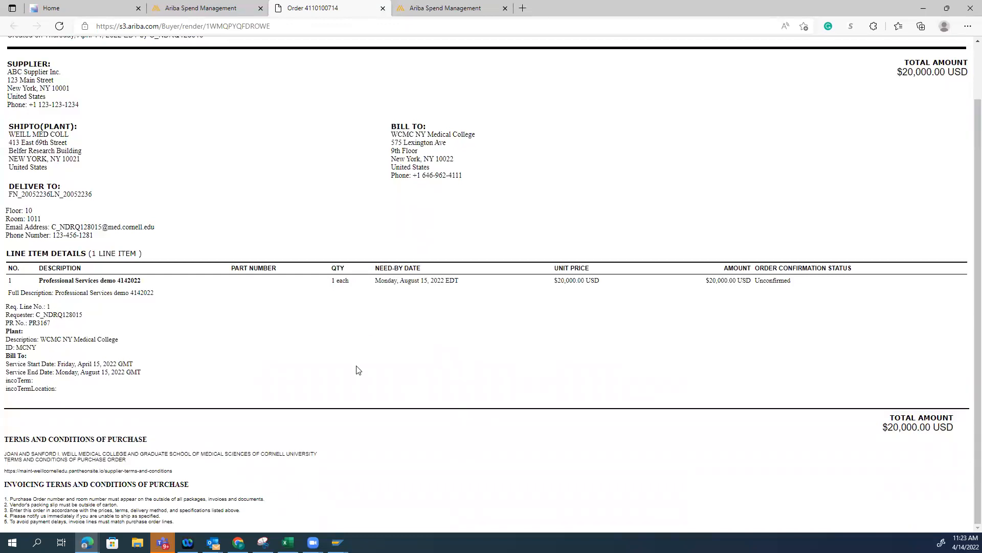
pyautogui.scroll(1, 369, 388)
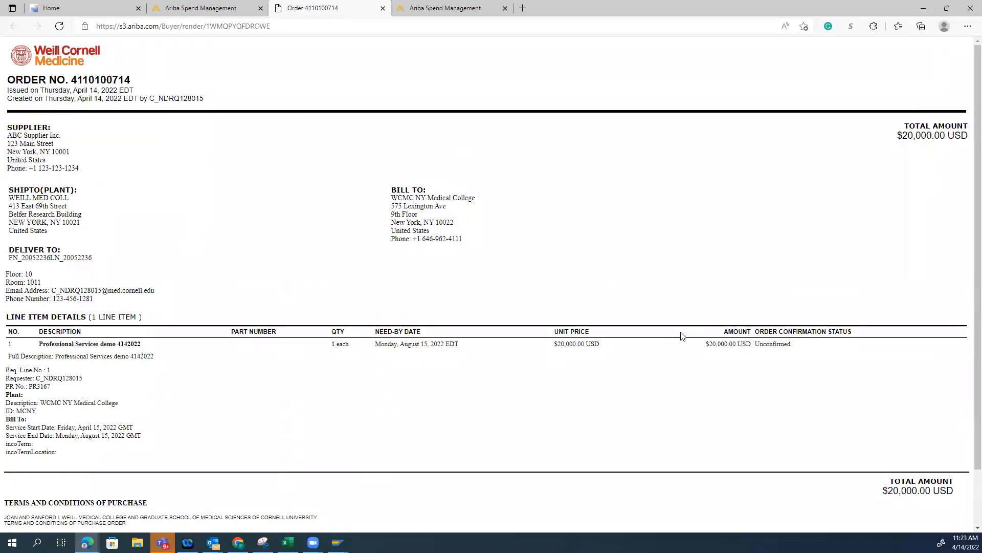
pyautogui.scroll(-1, 672, 384)
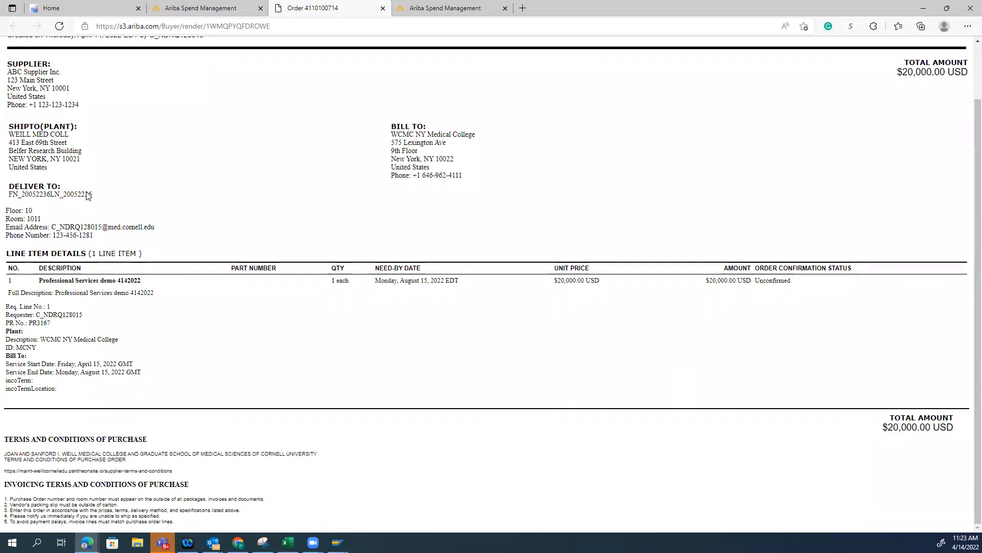
pyautogui.moveTo(155, 229); pyautogui.dragTo(58, 230)
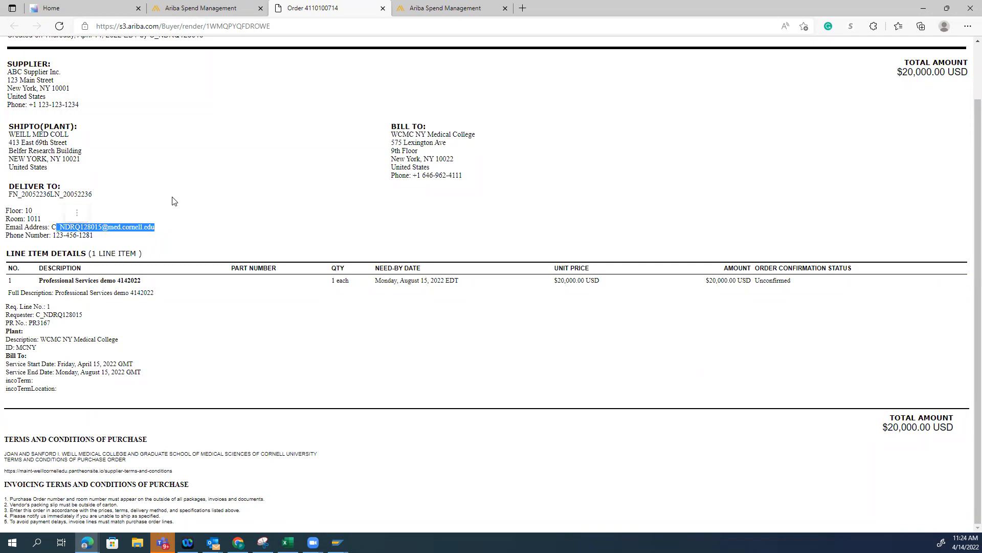
pyautogui.click(107, 238)
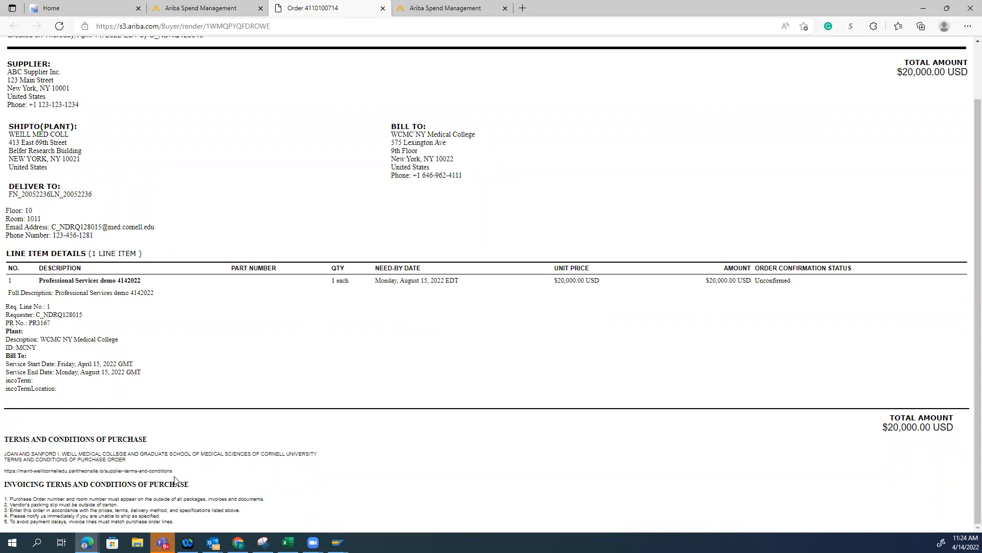
pyautogui.moveTo(194, 473); pyautogui.dragTo(3, 477)
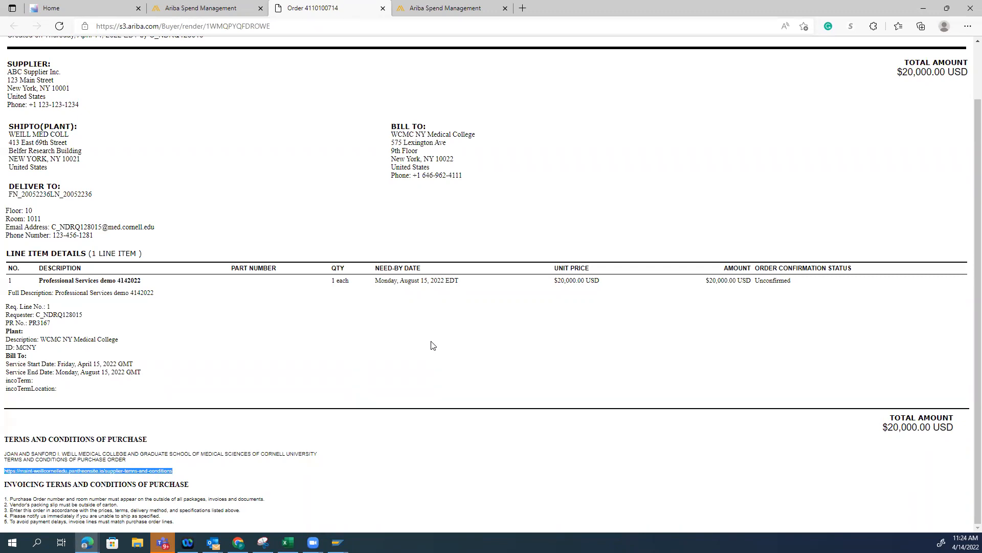
# Switch to the Chrome browser and look through the Supplier Terms and Conditions for NY page from its beginning
pyautogui.hotkey('alt', 'Tab')
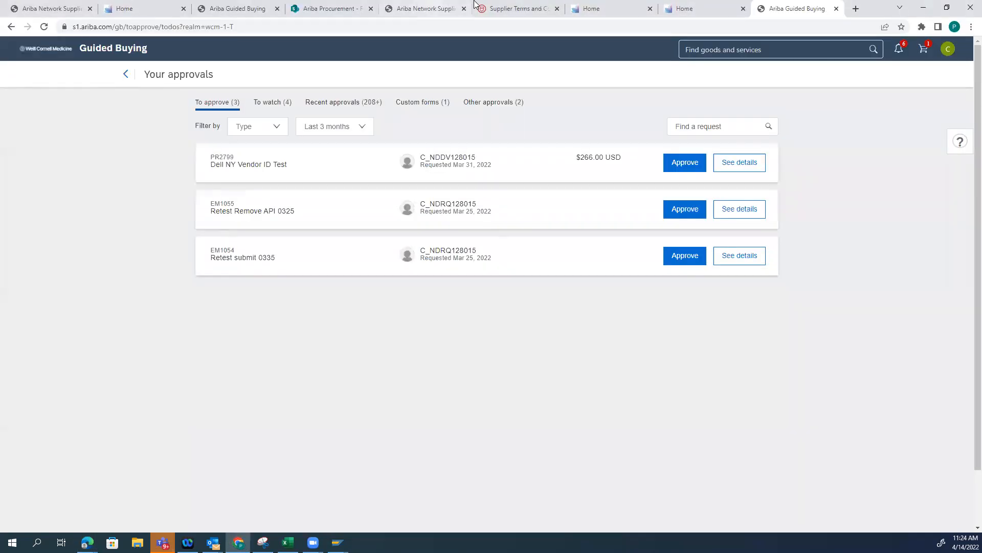
pyautogui.click(522, 12)
pyautogui.scroll(4, 379, 366)
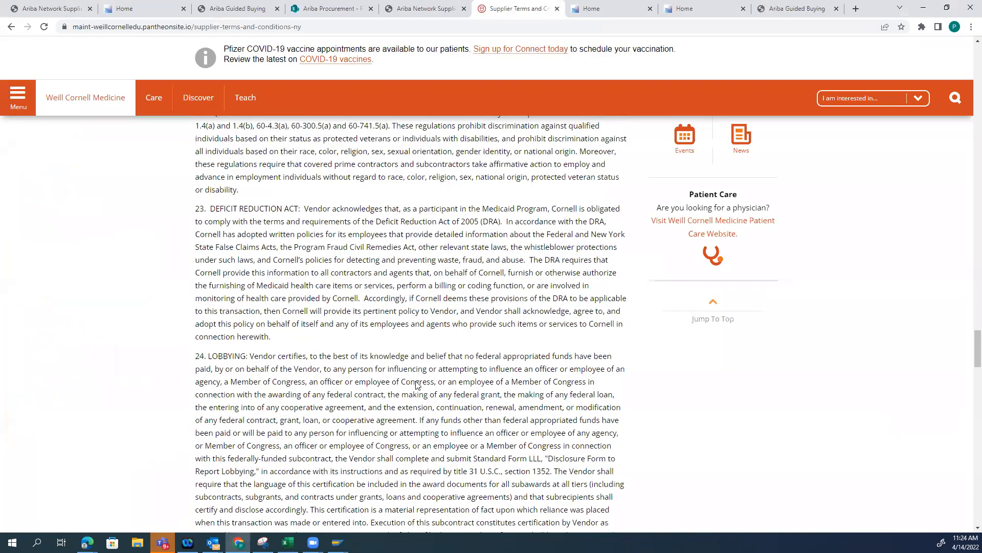
pyautogui.scroll(10, 378, 367)
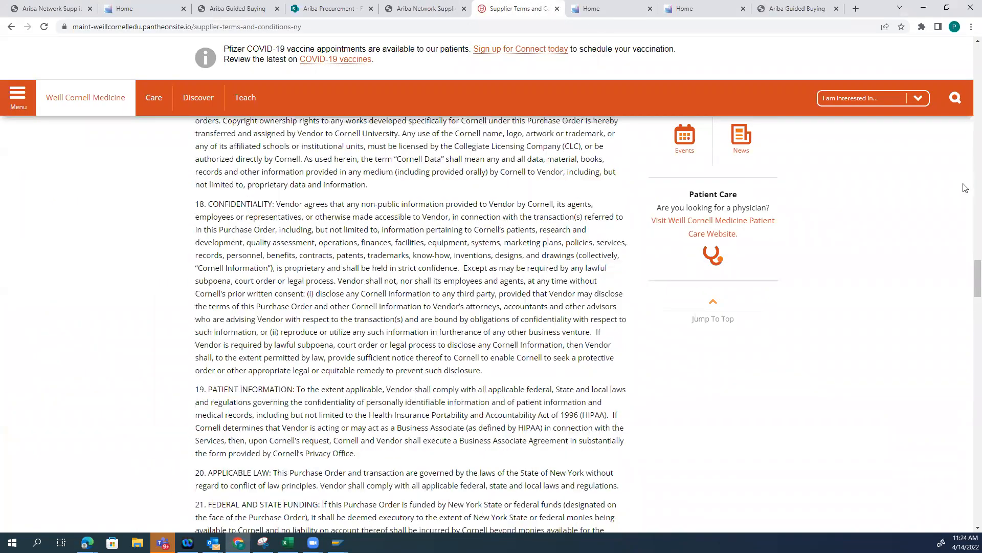
pyautogui.scroll(20, 239, 253)
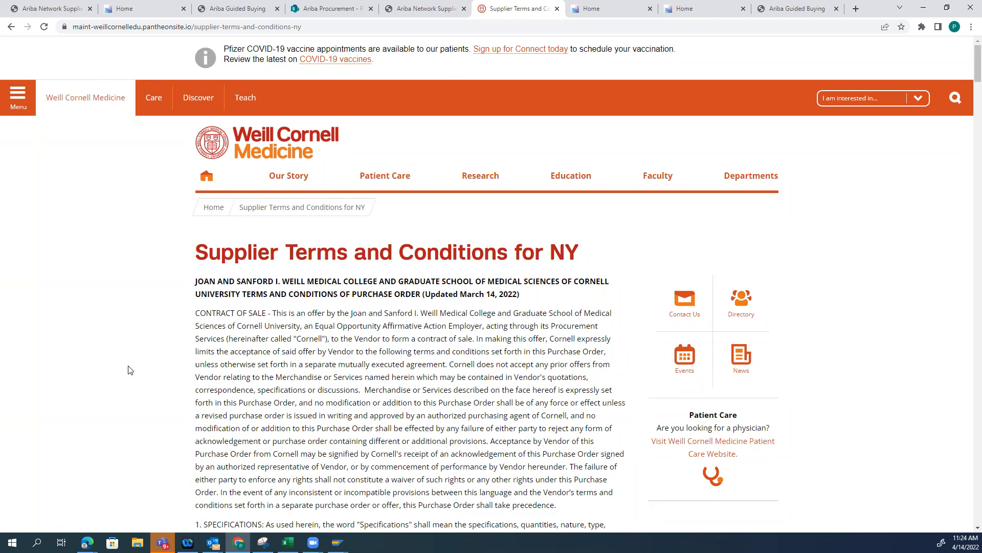
pyautogui.scroll(-4, 392, 375)
pyautogui.scroll(4, 392, 375)
# Open the Supplier Request Form from the gateway's purchasing tiles and examine its supplier information, primary contact and requestor department fields
pyautogui.click(622, 9)
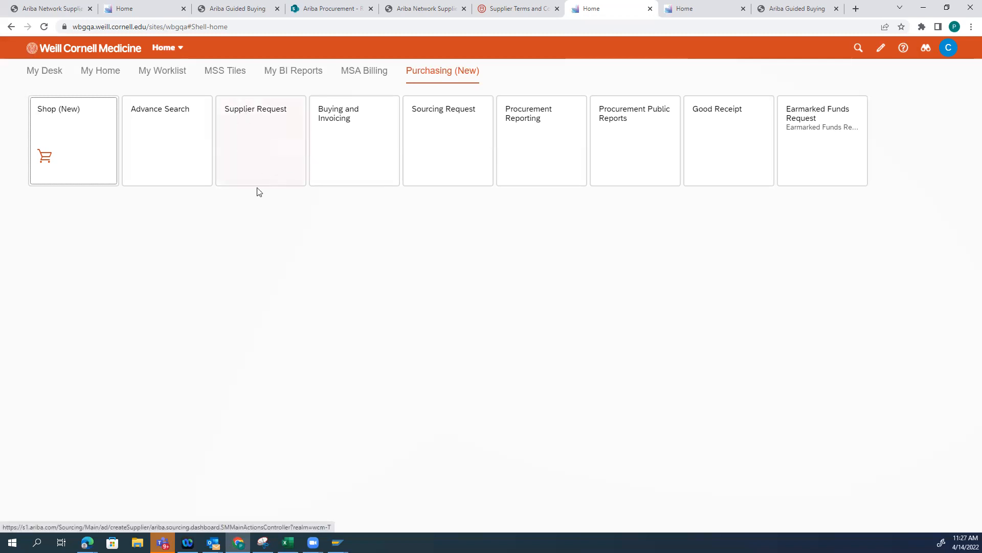
pyautogui.click(265, 128)
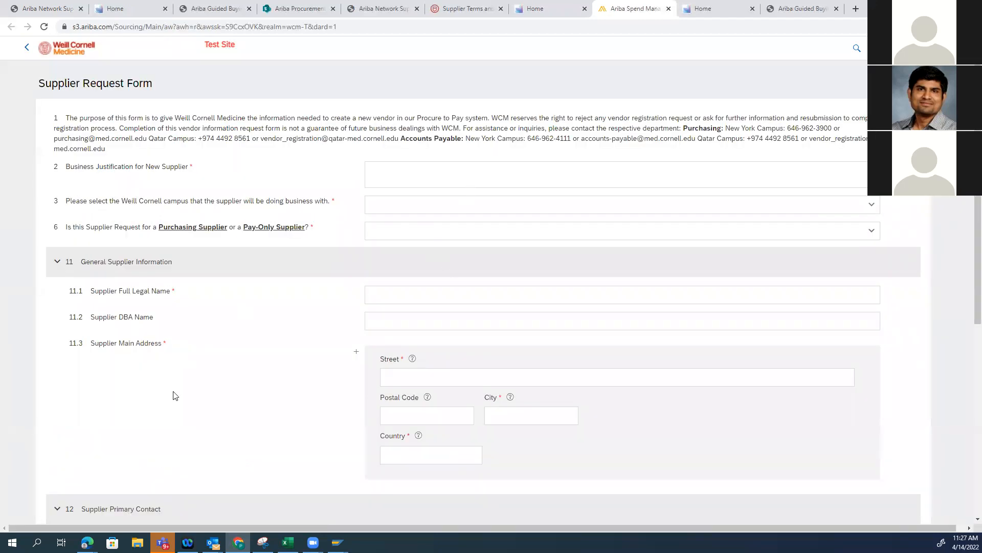
pyautogui.scroll(-1, 176, 396)
pyautogui.scroll(-2, 382, 401)
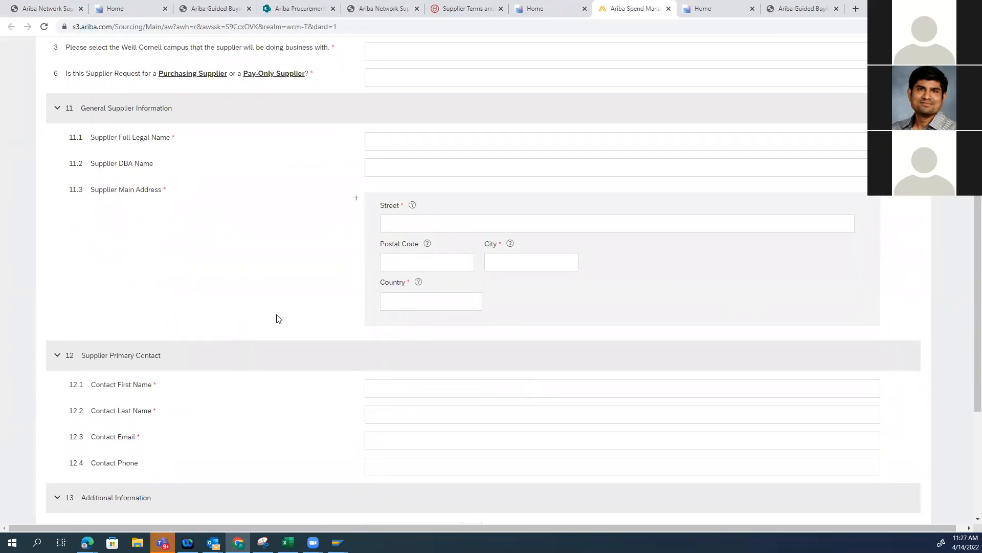
pyautogui.scroll(-3, 276, 319)
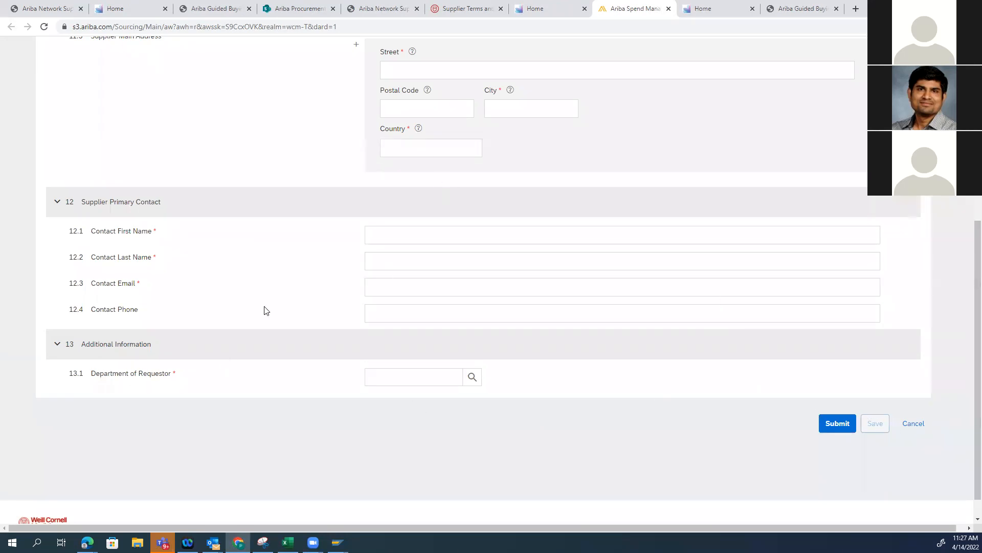
pyautogui.scroll(6, 273, 333)
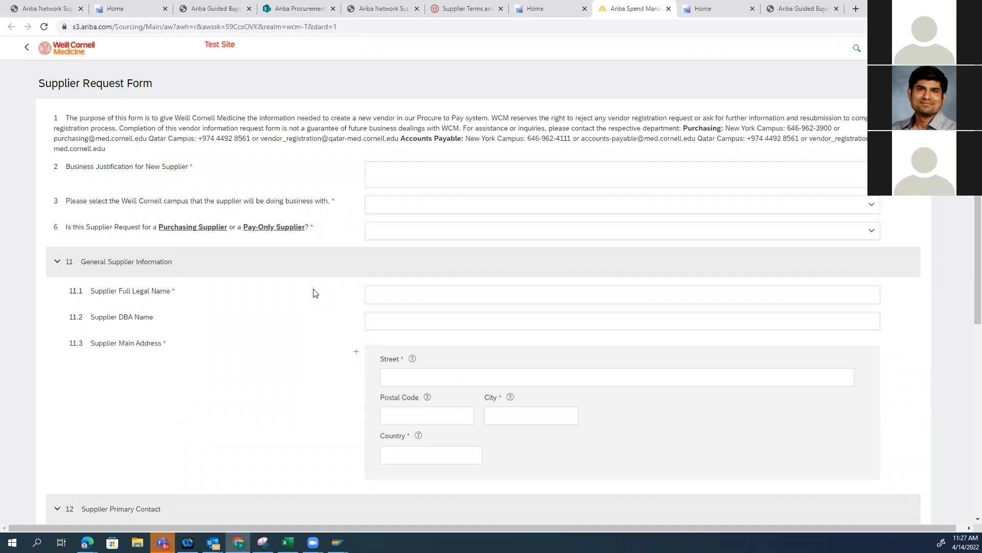
pyautogui.scroll(-3, 324, 307)
pyautogui.scroll(3, 269, 285)
# Close the Supplier Request Form and return to the gateway home page with the Purchasing (New) tiles
pyautogui.click(669, 8)
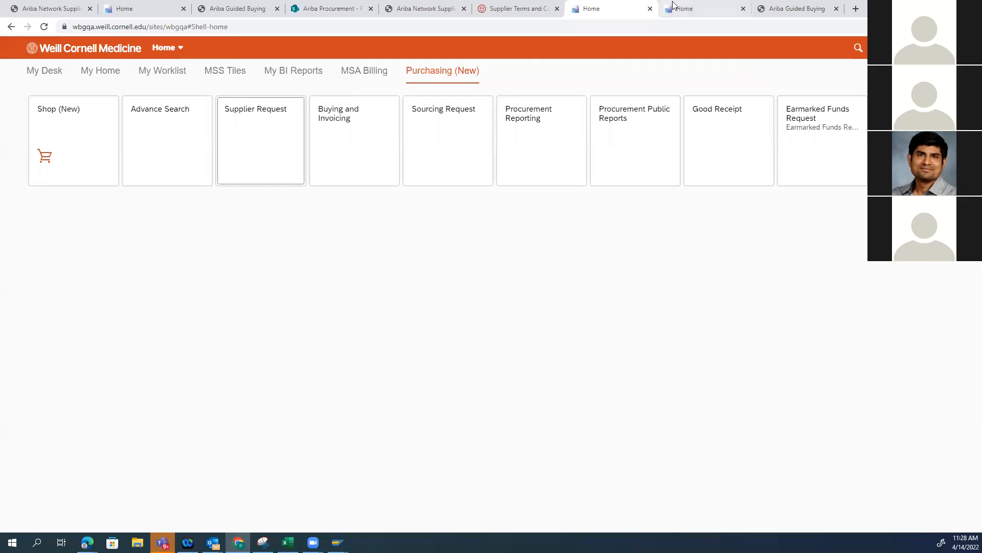
pyautogui.click(807, 5)
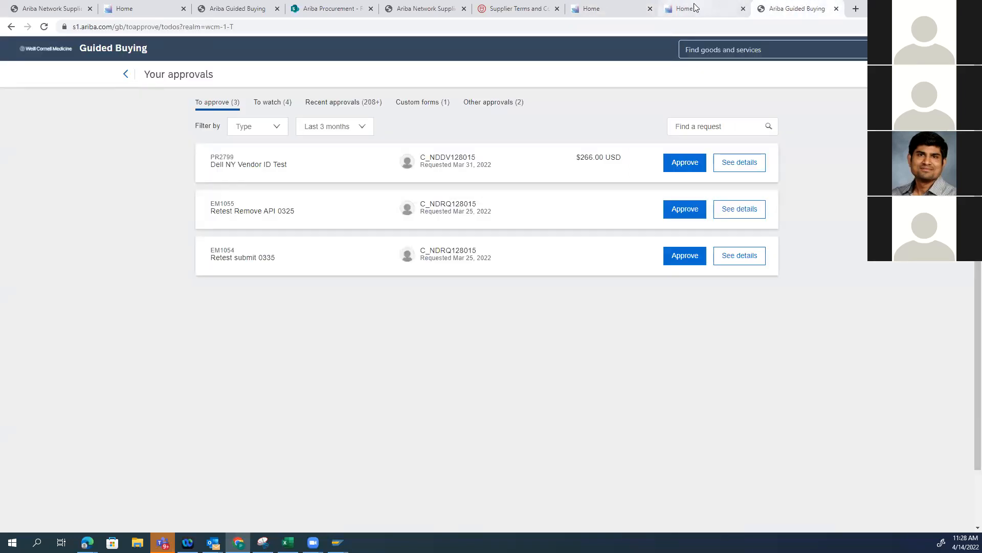
pyautogui.click(626, 11)
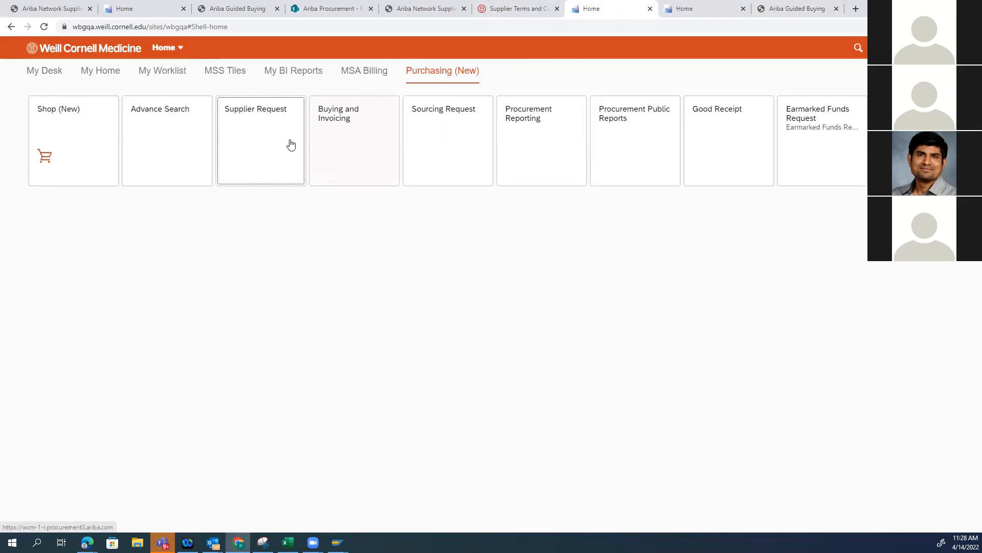
# Reopen the Supplier Request Form, view the Purchasing Supplier and Pay-Only Supplier choices for the request type question, and close the form
pyautogui.click(255, 137)
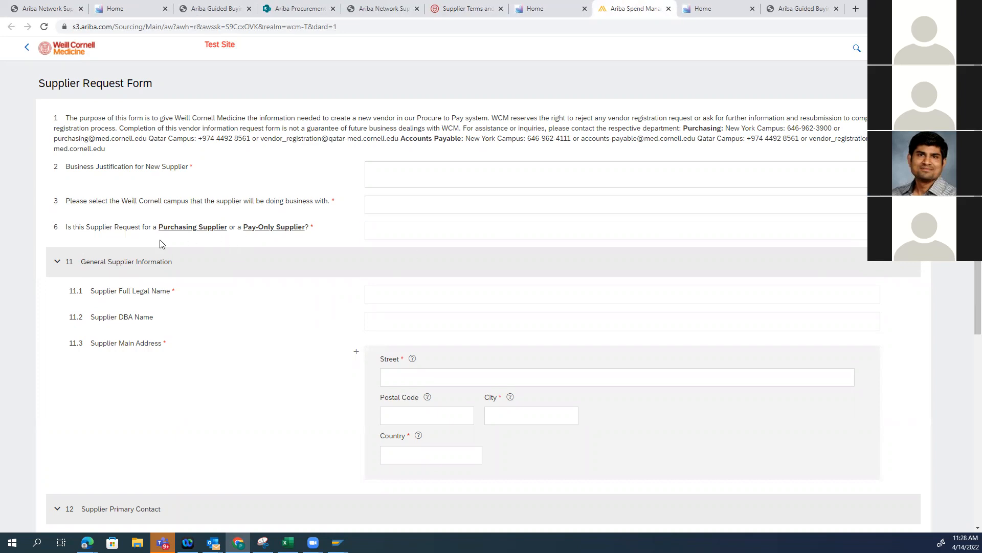
pyautogui.click(863, 232)
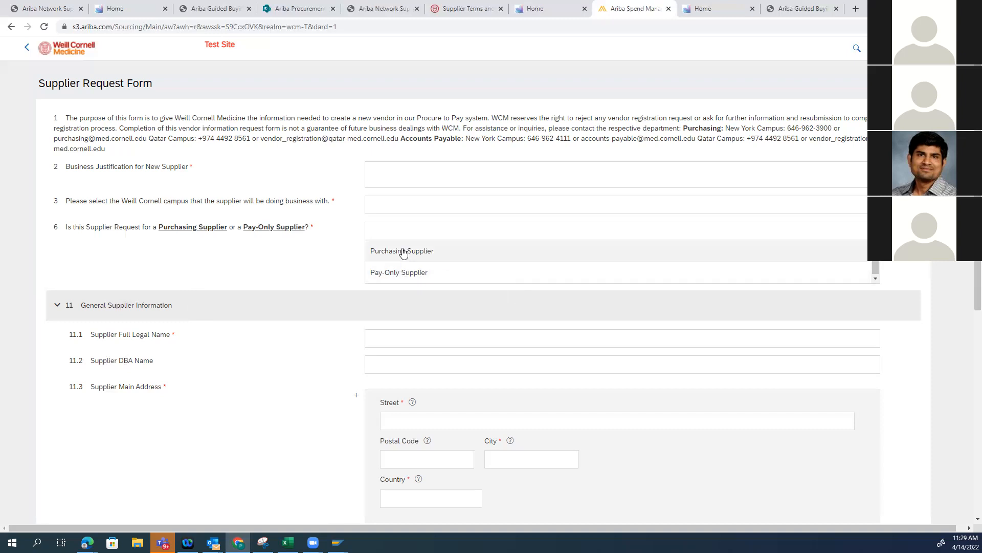
pyautogui.click(668, 10)
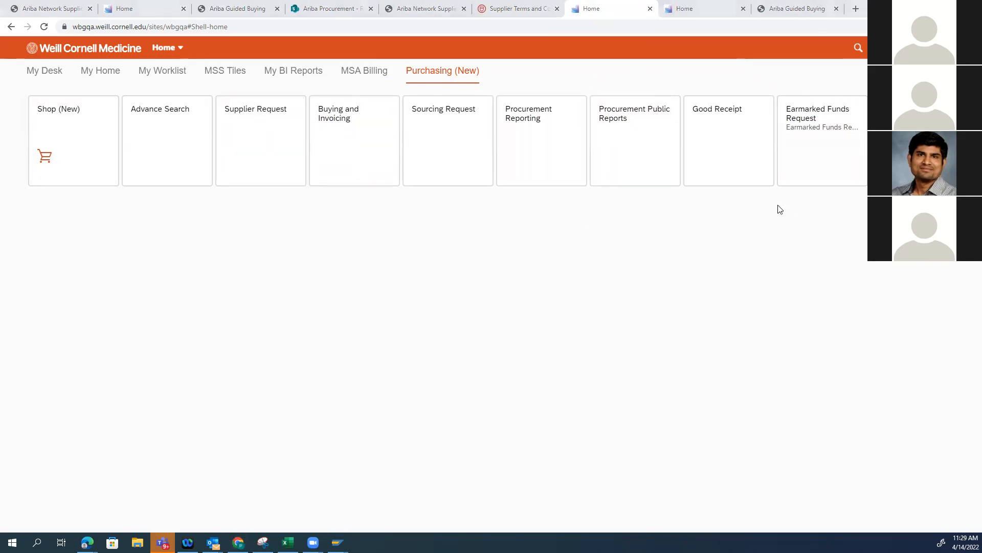
# Switch to the Edge browser and highlight the delivery contact's e-mail address on the printable purchase order, then leave that window
pyautogui.hotkey('alt', 'Tab')
pyautogui.scroll(2, 151, 128)
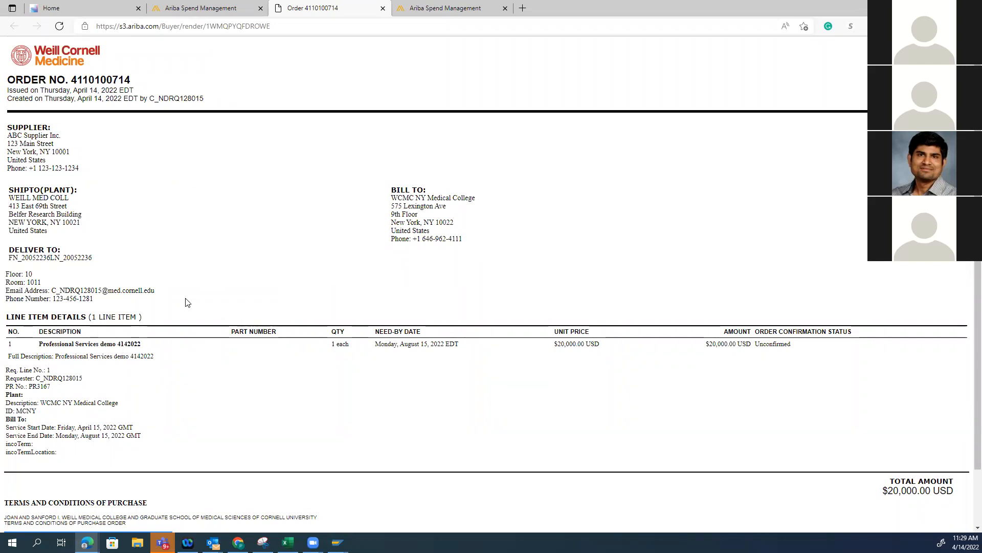
pyautogui.moveTo(154, 291); pyautogui.dragTo(52, 295)
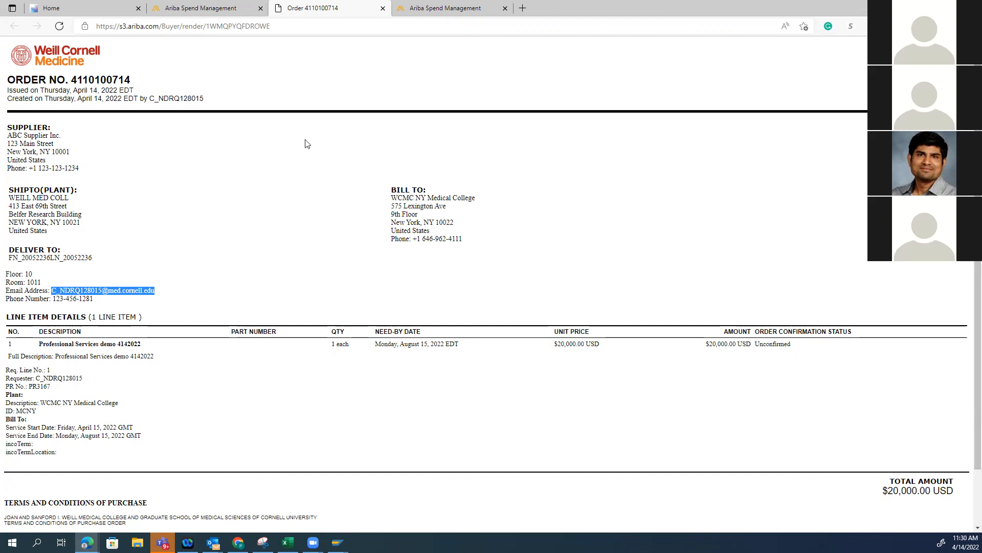
pyautogui.hotkey('alt', 'Tab')
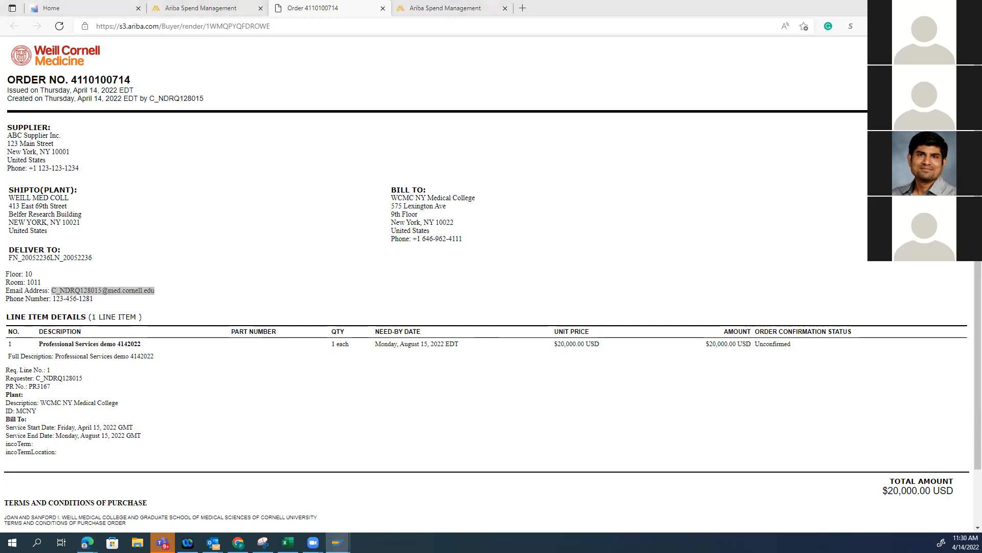
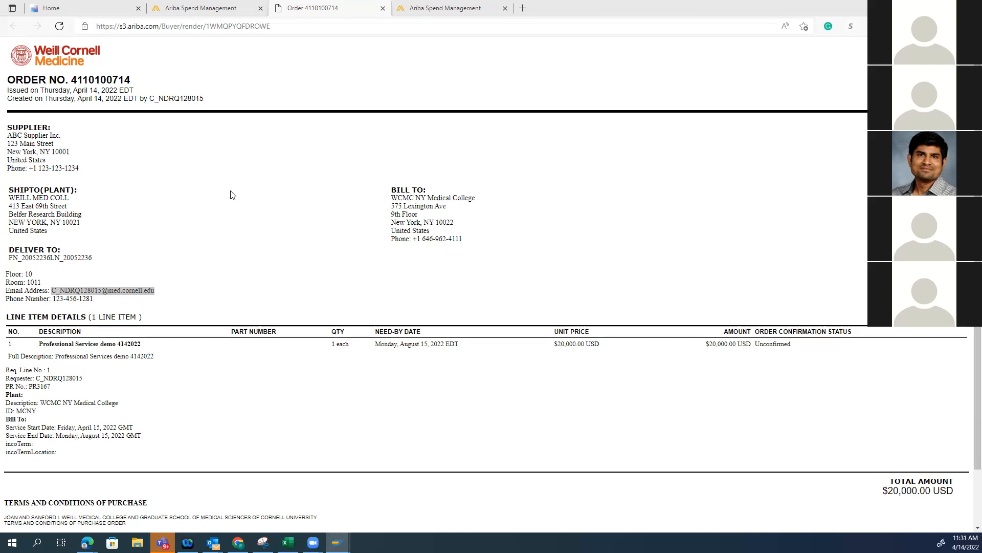
# Keep the Ariba Spend Management session logged in and close the printable purchase order page
pyautogui.click(448, 8)
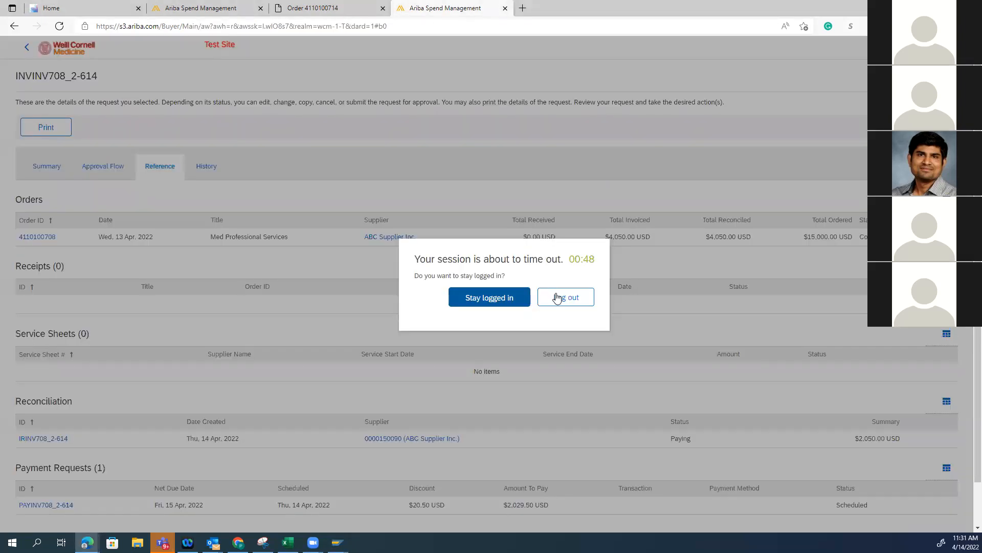
pyautogui.click(502, 299)
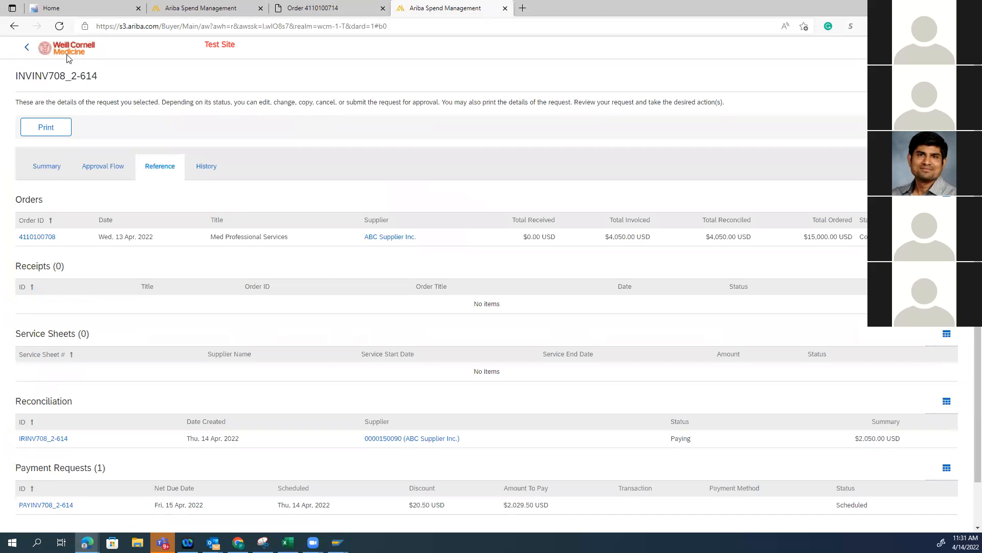
pyautogui.click(334, 5)
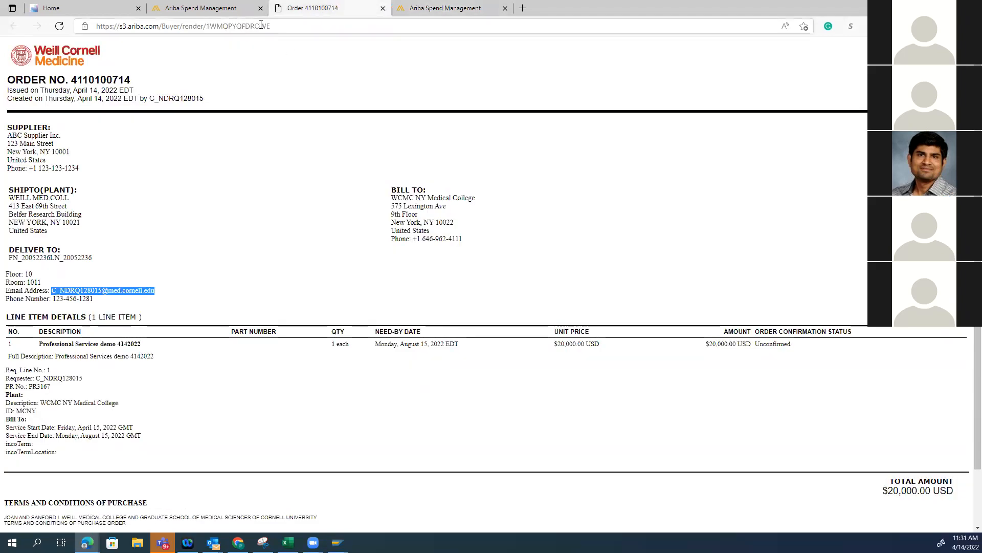
pyautogui.click(383, 9)
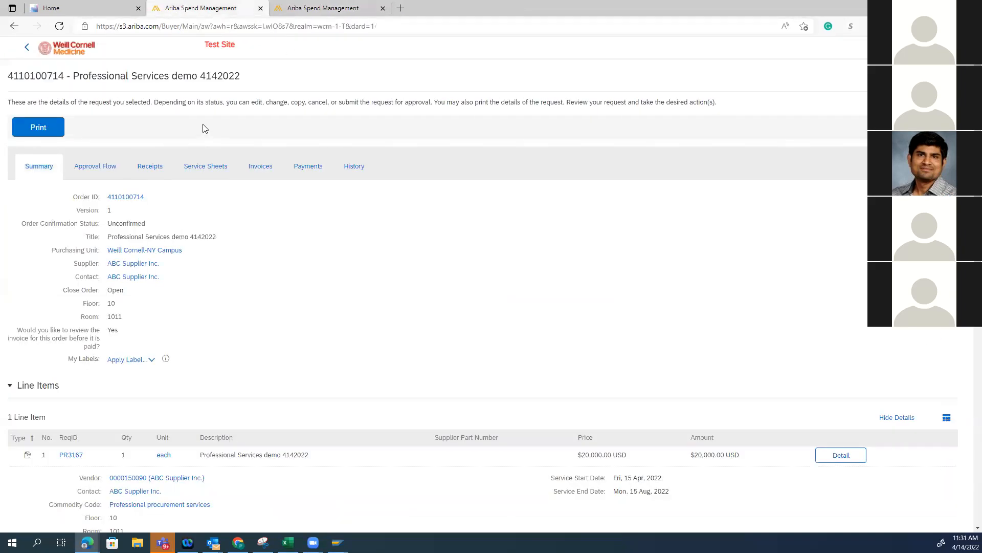
# Return from the order details to the Guided Buying home page, hide its help pane, and open the Your requests list
pyautogui.click(27, 49)
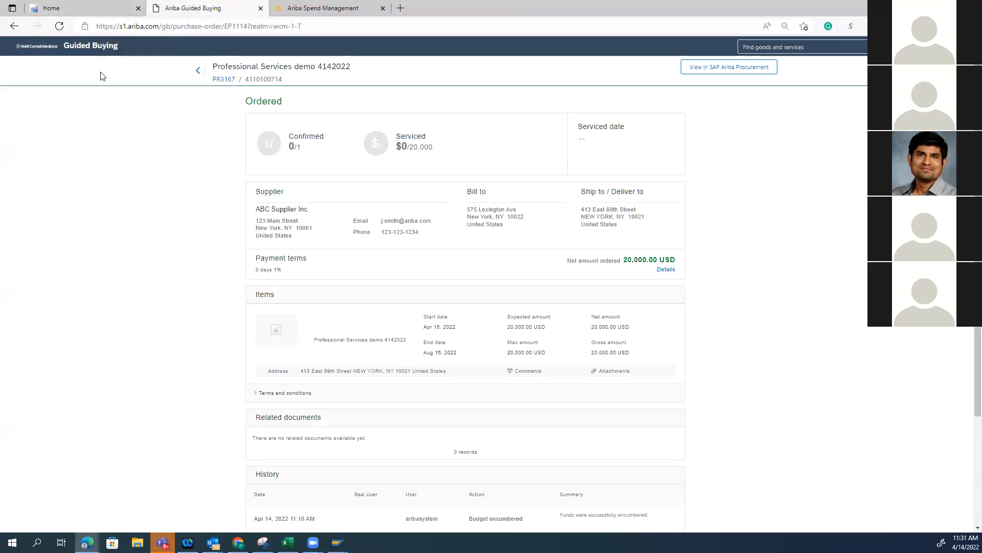
pyautogui.click(38, 47)
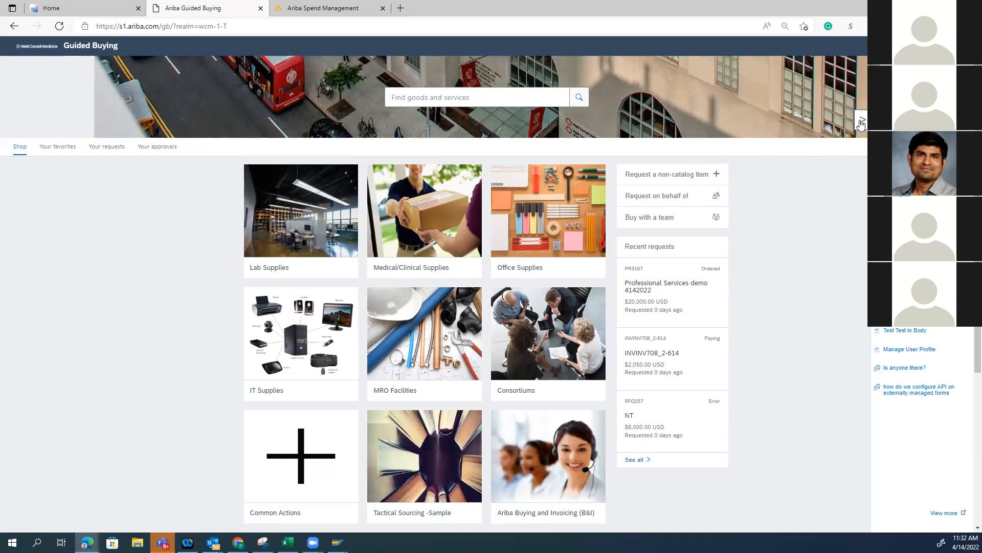
pyautogui.click(862, 124)
pyautogui.click(106, 147)
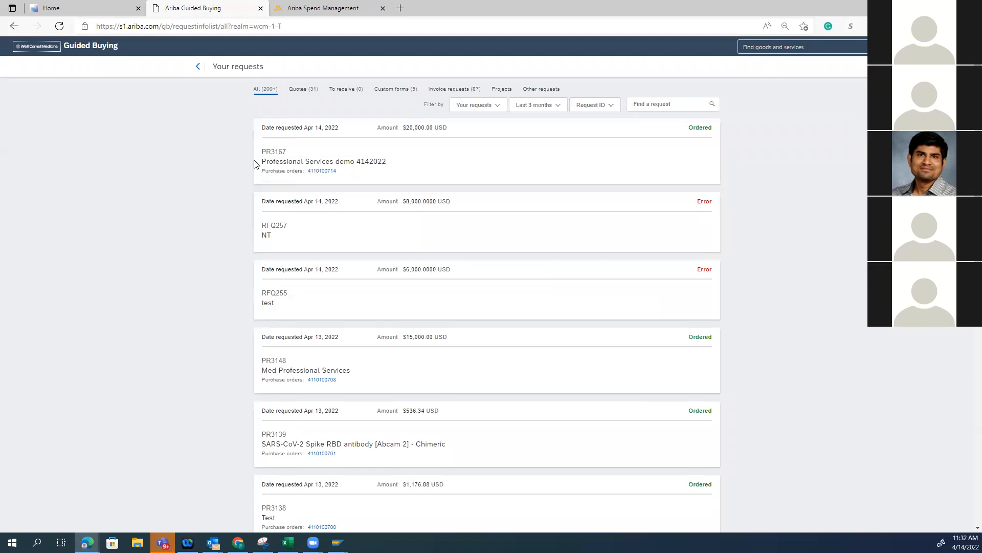
# Open supplier.ariba.com in a new browser tab and log in with the test supplier's saved user name and account password
pyautogui.click(400, 8)
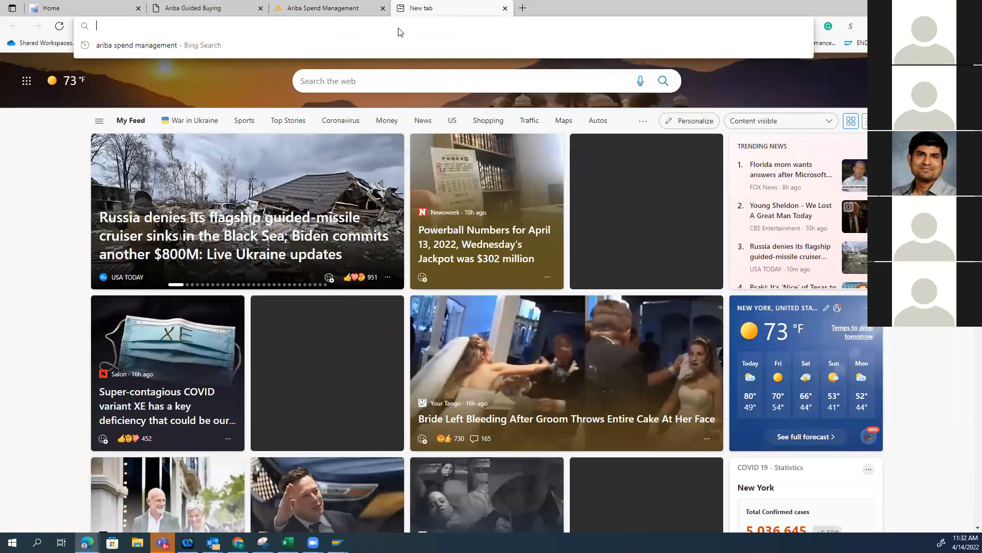
pyautogui.write('supplier.ariba.com')
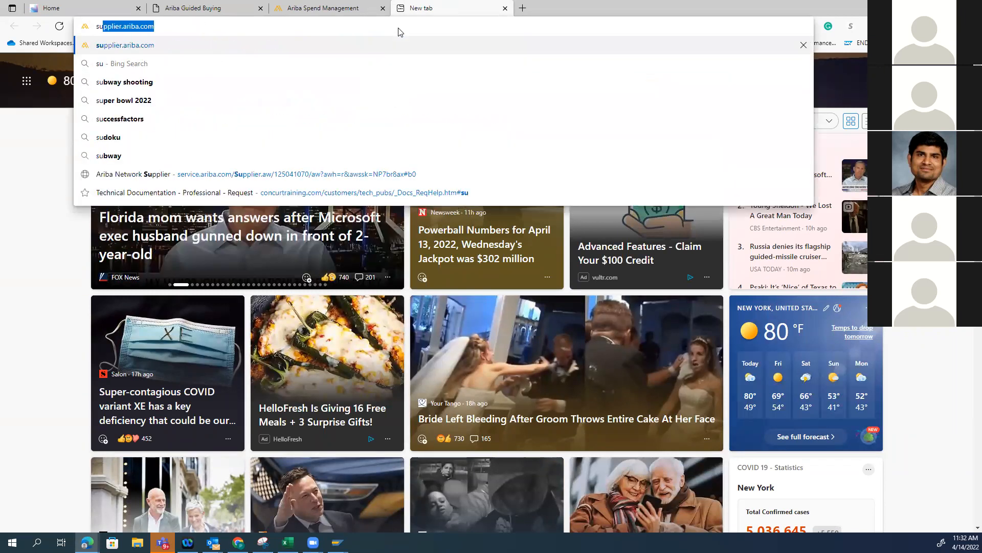
pyautogui.press('Return')
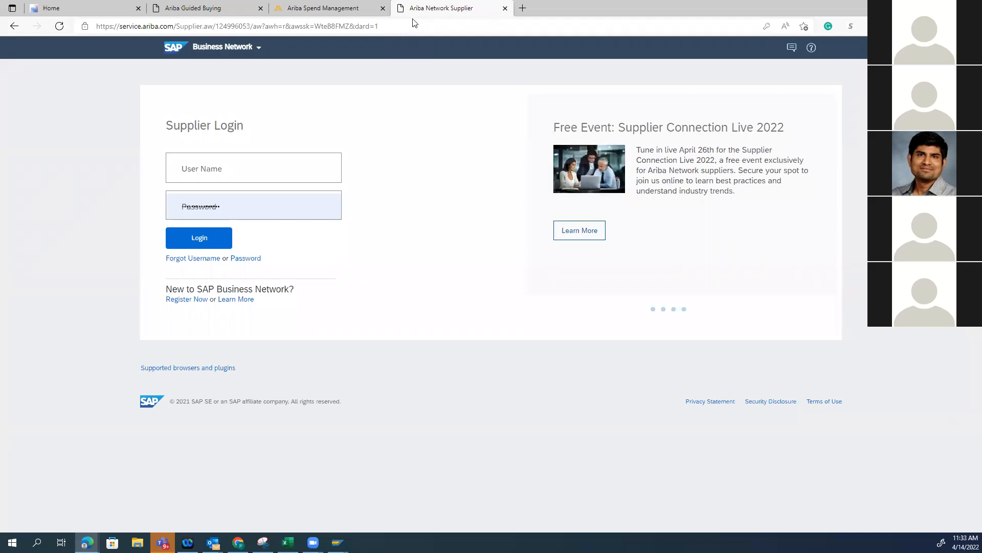
pyautogui.click(285, 177)
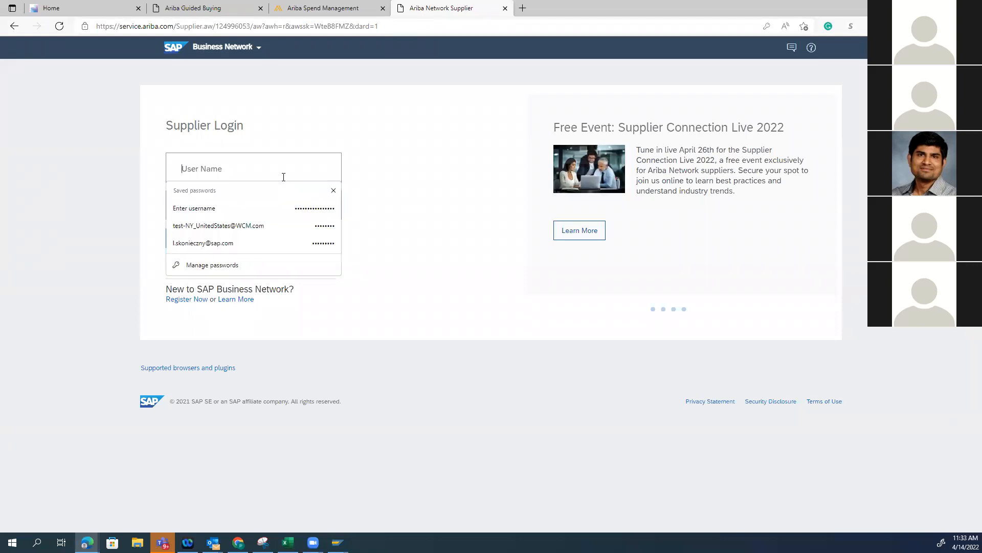
pyautogui.click(276, 230)
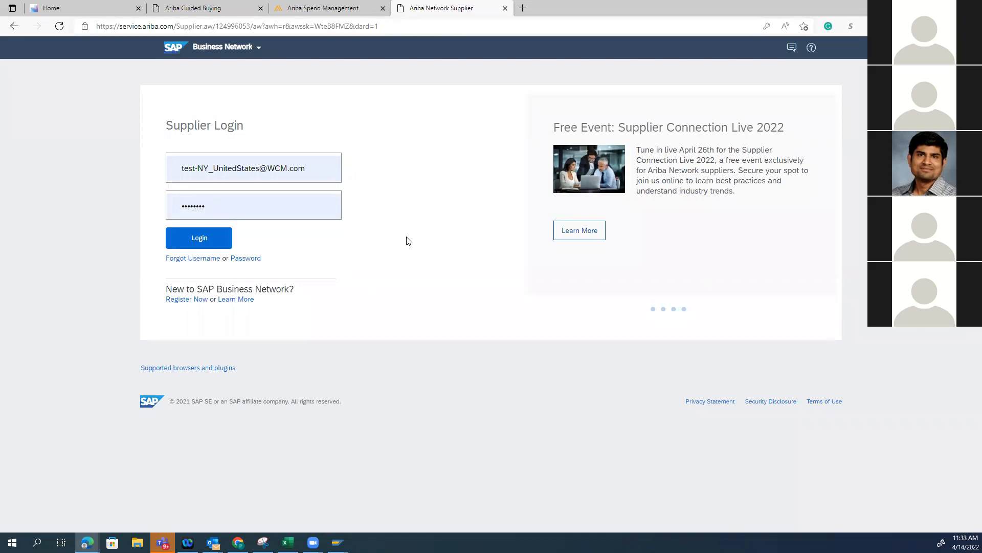
pyautogui.click(206, 242)
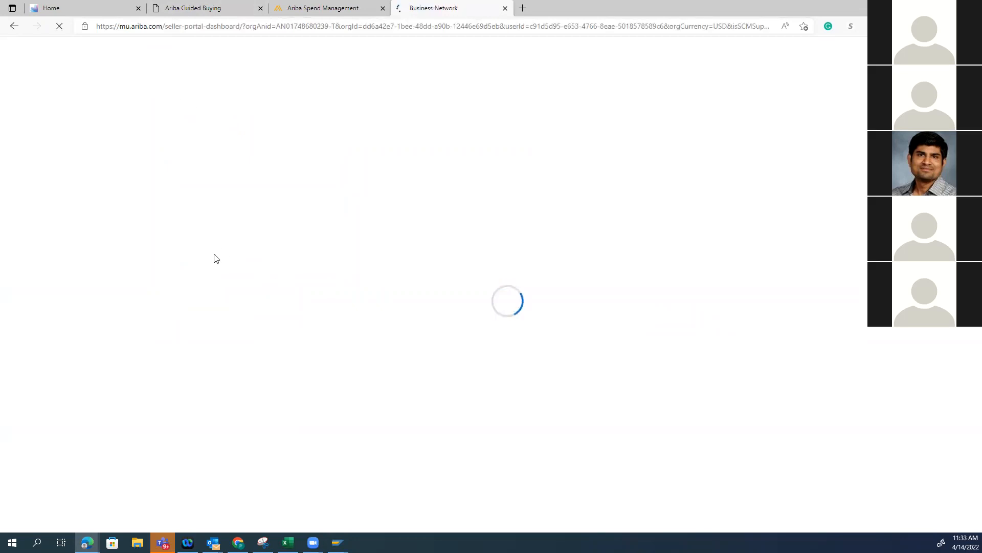
# Check the purchase order number of the Professional Services demo 4142022 request in Guided Buying's Your requests list
pyautogui.click(339, 6)
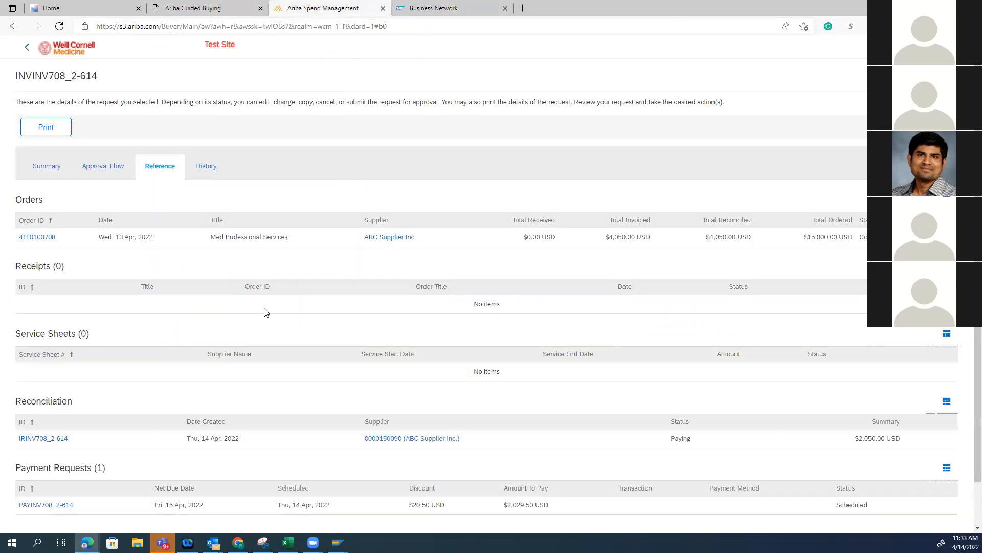
pyautogui.click(173, 13)
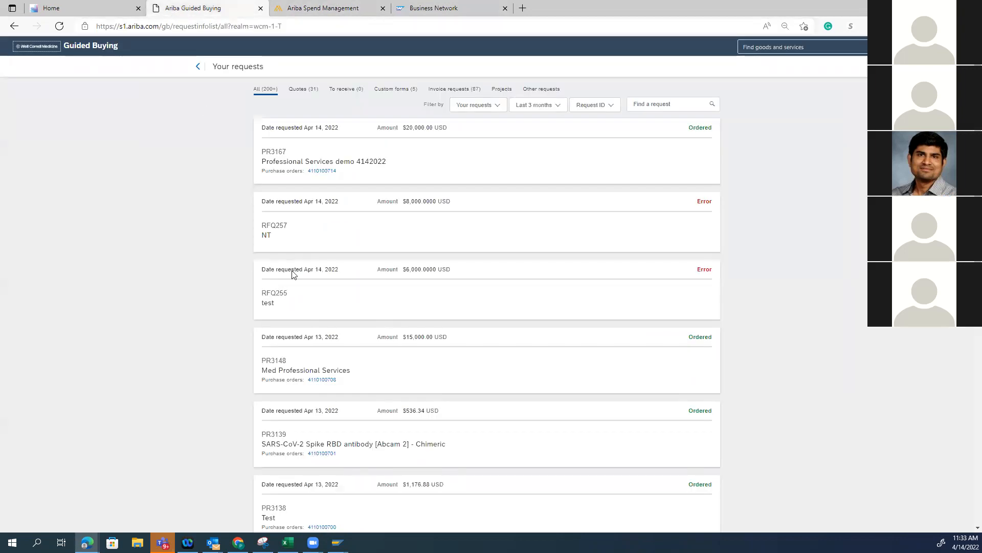
pyautogui.click(322, 172)
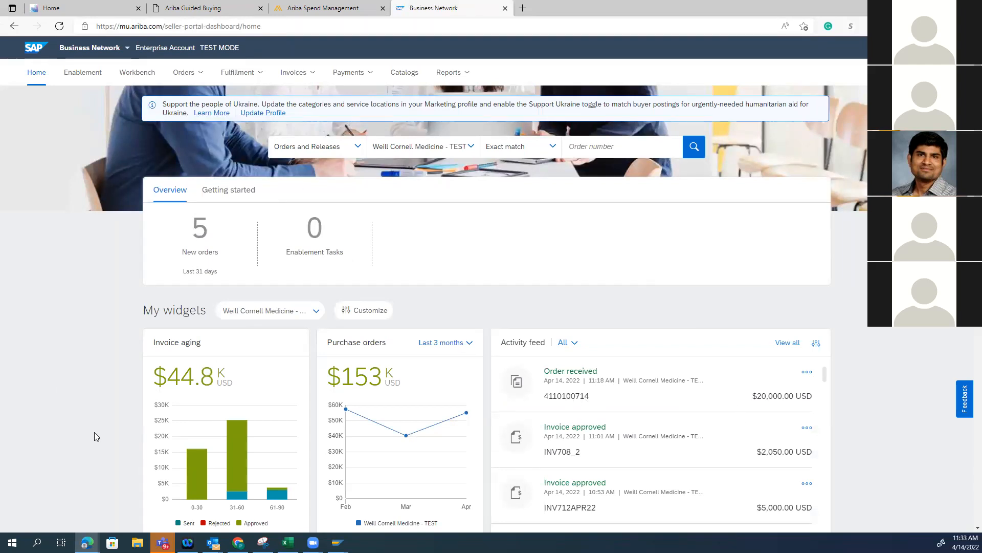
# List the supplier's purchase orders in Business Network and open the new 20,000 USD order dated 14 Apr 2022
pyautogui.click(194, 75)
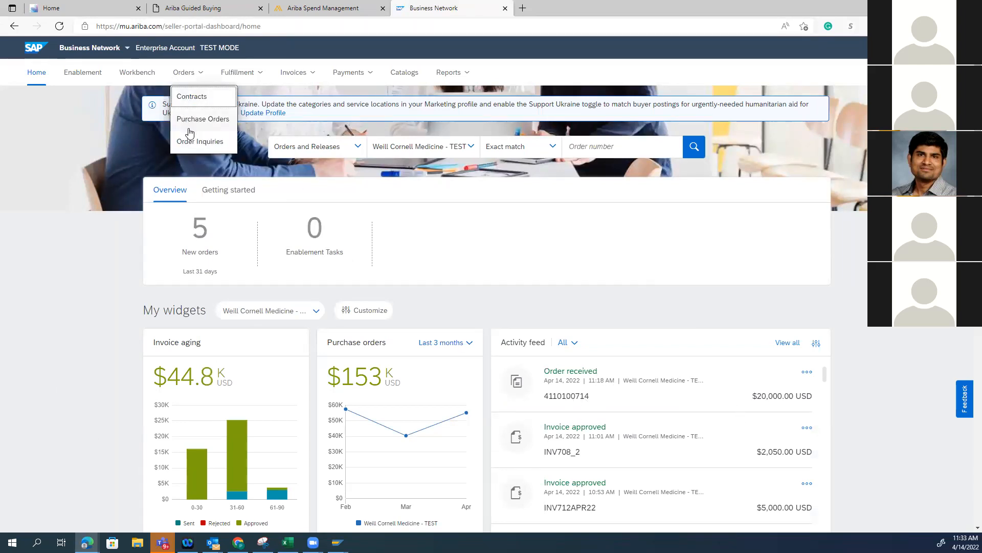
pyautogui.click(201, 121)
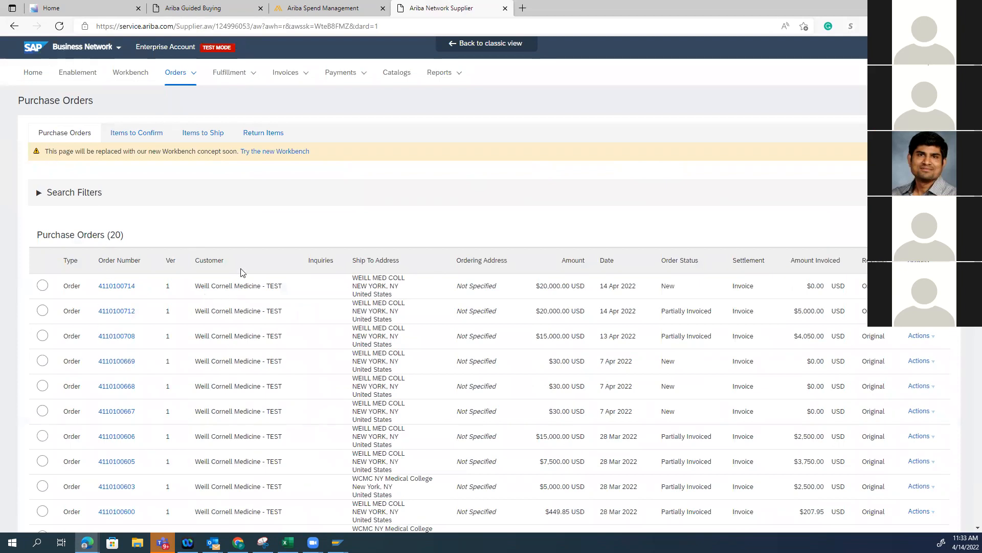
pyautogui.scroll(-2, 239, 474)
pyautogui.scroll(2, 221, 312)
pyautogui.click(131, 287)
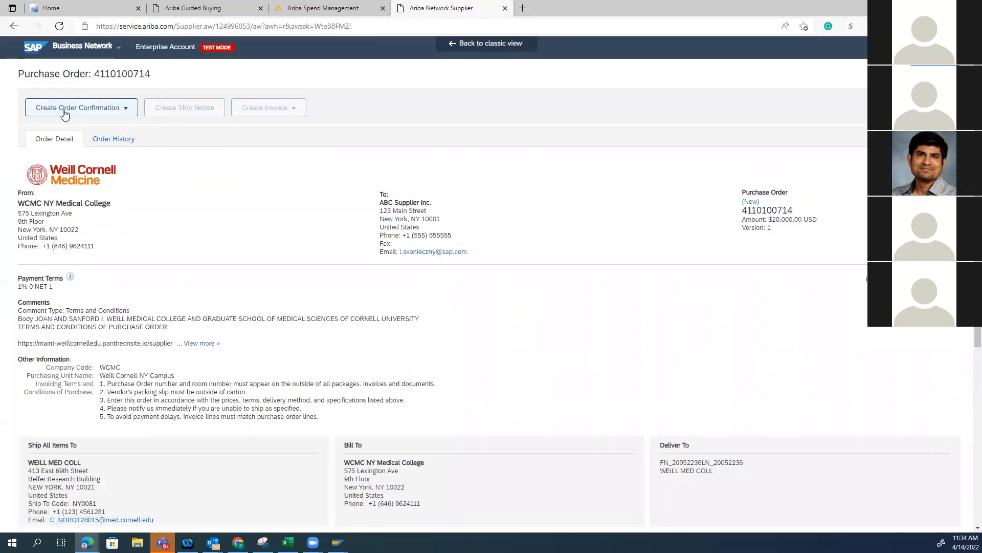
# Start an order confirmation for the entire purchase order and enter OC714 as its confirmation number
pyautogui.click(64, 113)
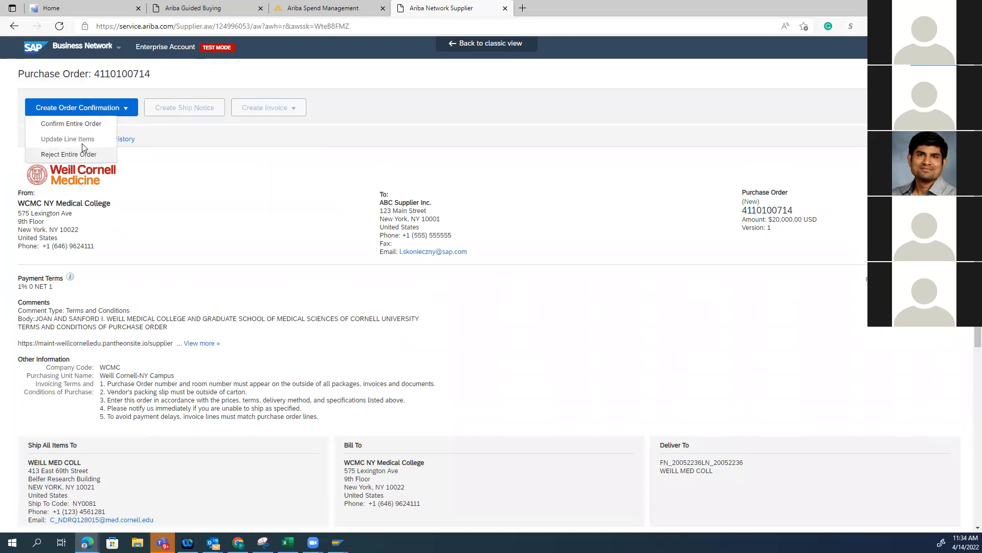
pyautogui.click(77, 123)
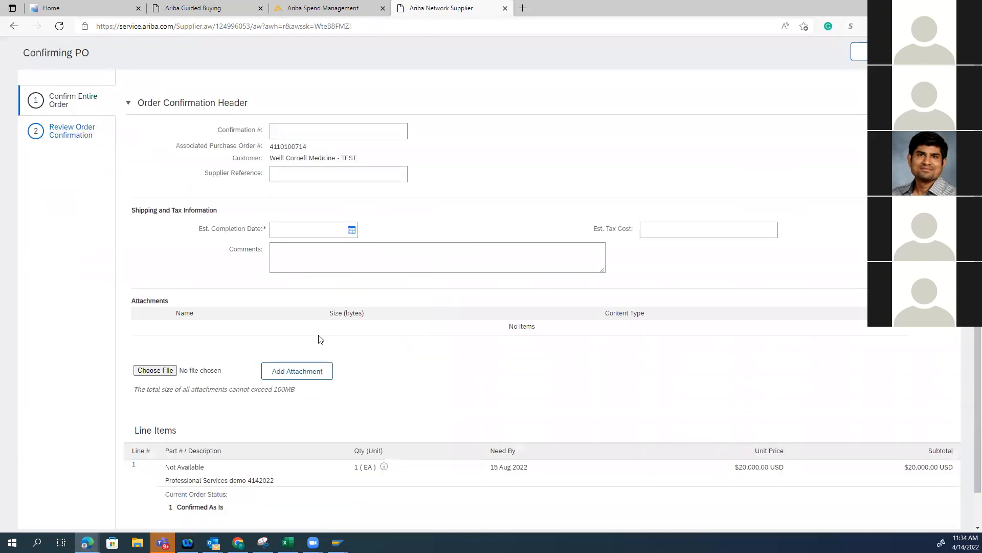
pyautogui.click(296, 157)
pyautogui.write('OC')
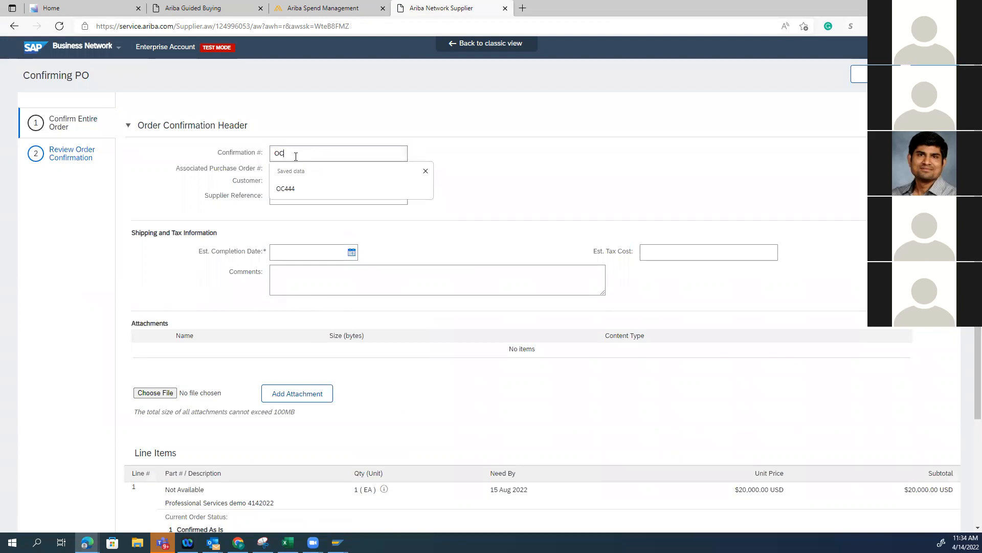
pyautogui.write('714')
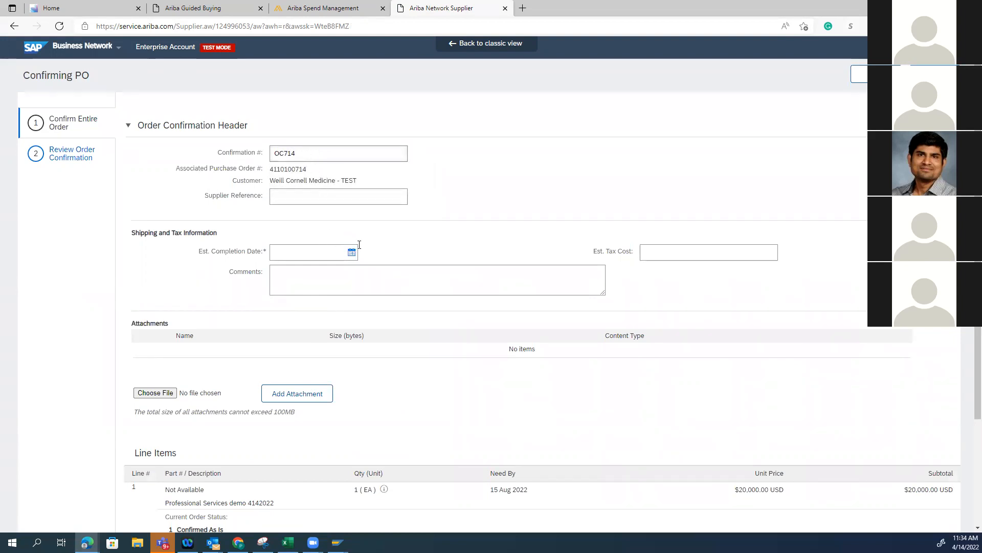
# Set the estimated completion date of the order confirmation to 15 Aug 2022
pyautogui.click(352, 253)
pyautogui.click(366, 270)
pyautogui.click(366, 270)
pyautogui.click(366, 270)
pyautogui.click(366, 271)
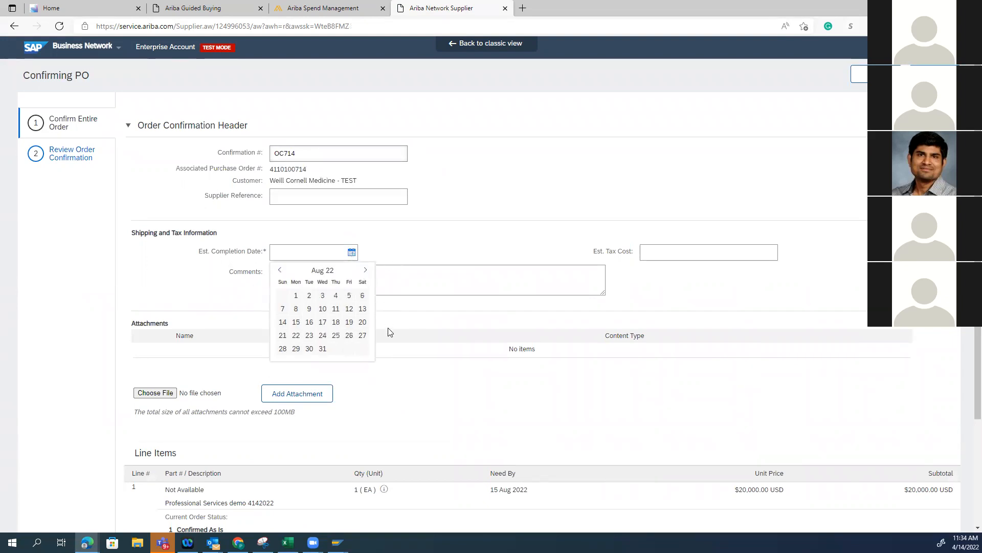
pyautogui.click(296, 322)
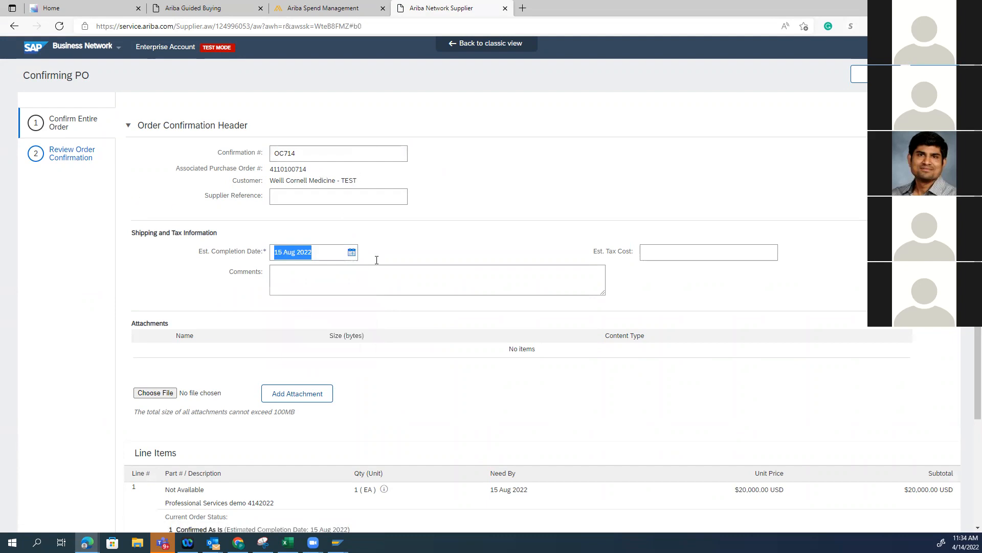
# Proceed to the order confirmation review and submit the confirmation to the buyer
pyautogui.scroll(-3, 714, 301)
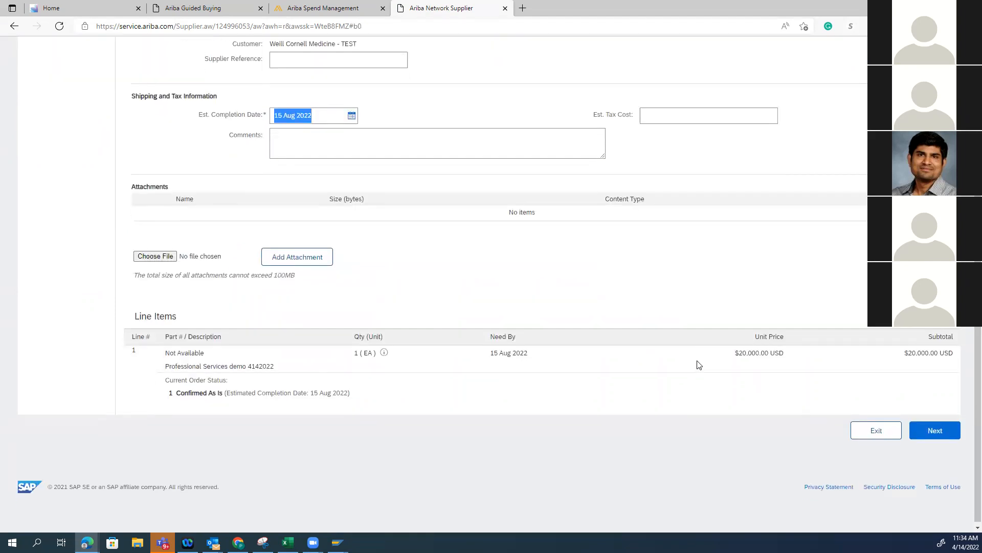
pyautogui.click(936, 428)
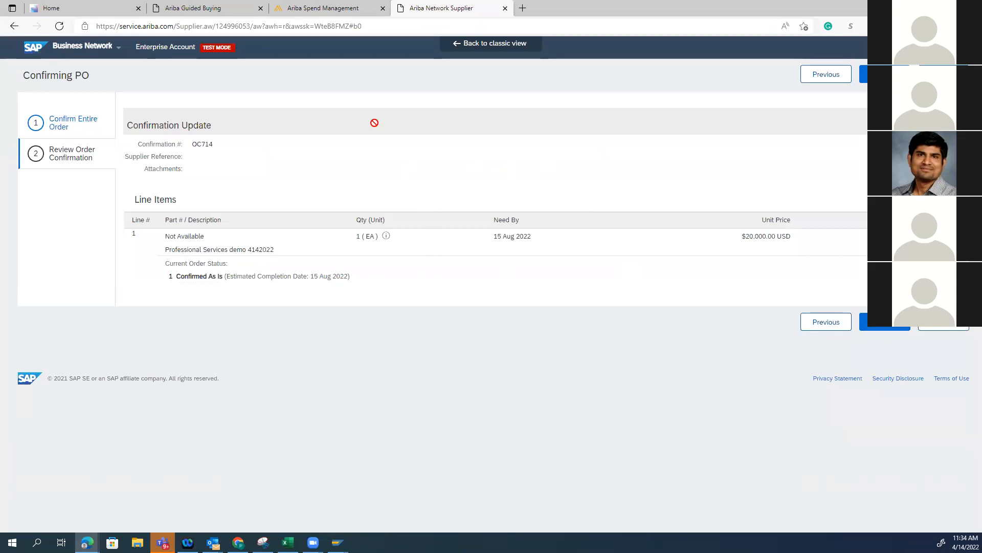
pyautogui.click(885, 328)
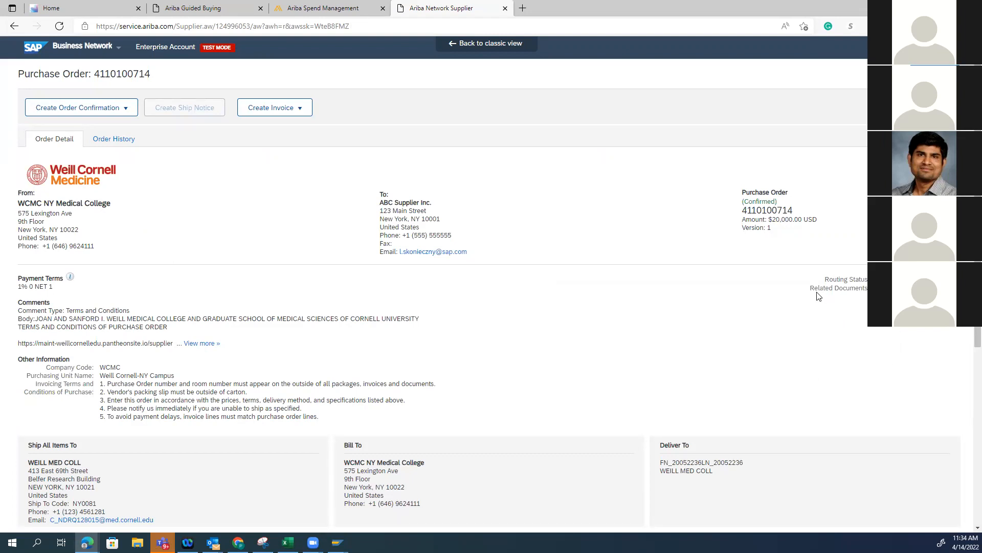
# Refresh Guided Buying's request list and open the Professional Services demo 4142022 purchase order to check its confirmation status
pyautogui.click(327, 8)
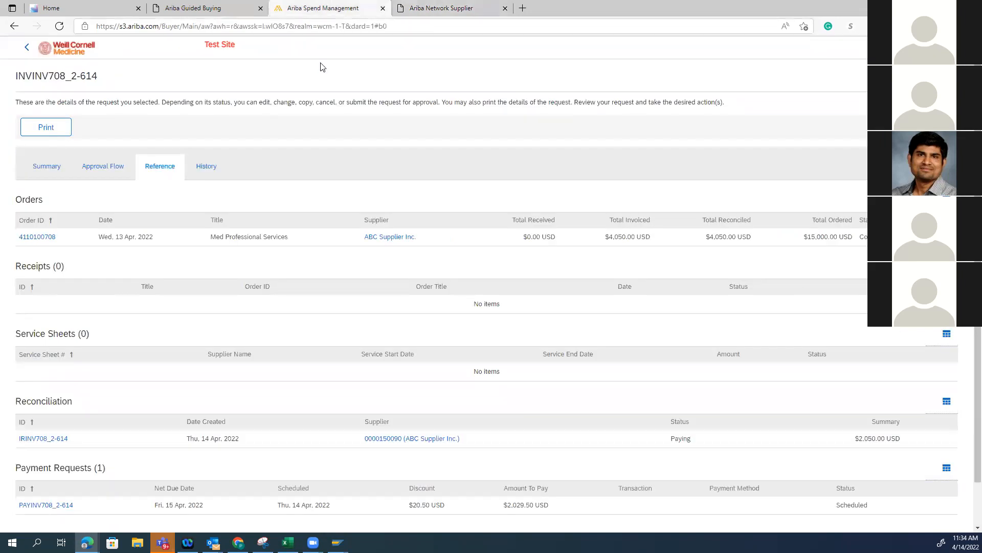
pyautogui.click(153, 8)
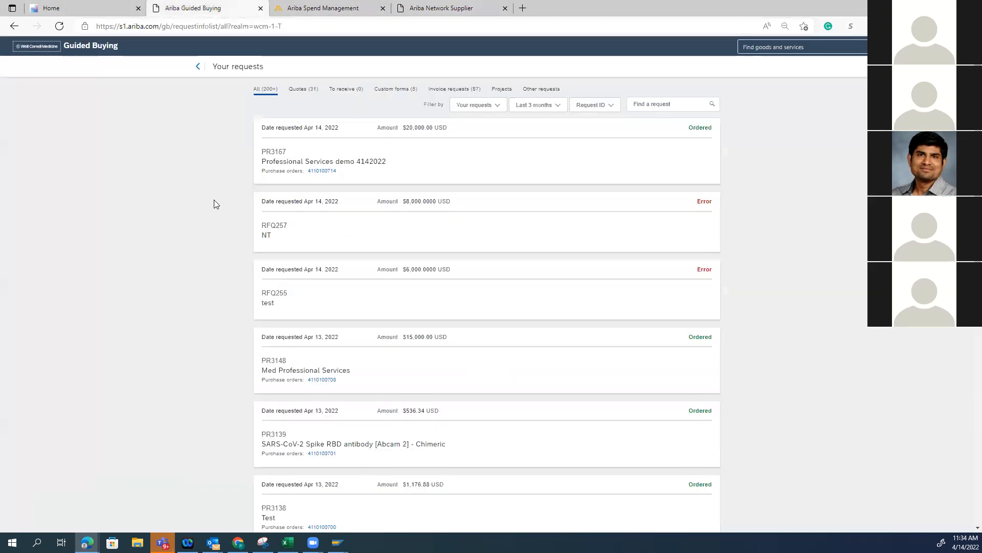
pyautogui.click(59, 26)
pyautogui.click(326, 171)
pyautogui.moveTo(293, 137); pyautogui.dragTo(323, 149)
pyautogui.click(145, 205)
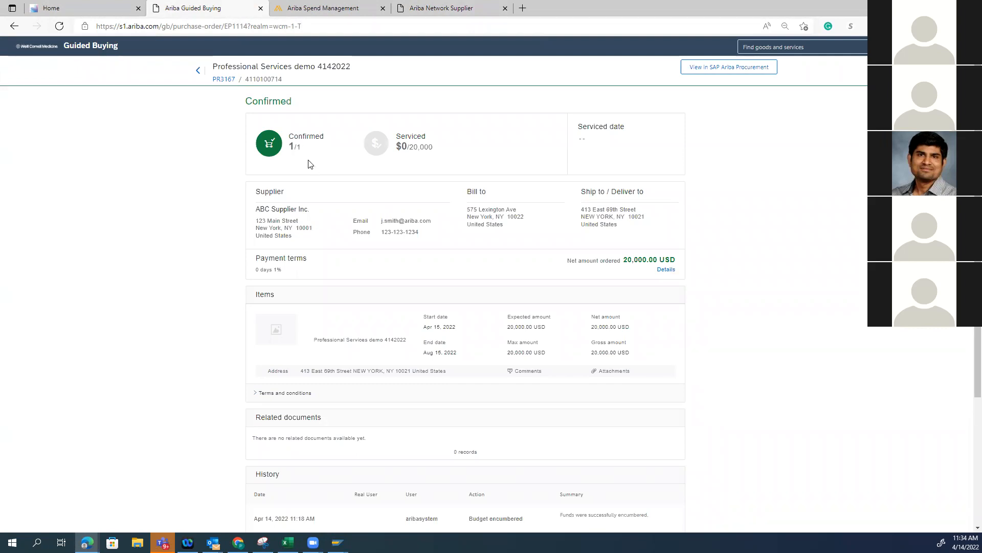
# Return to the supplier portal, try to start an invoice for the confirmed order, and reopen the Purchase Orders list
pyautogui.click(402, 7)
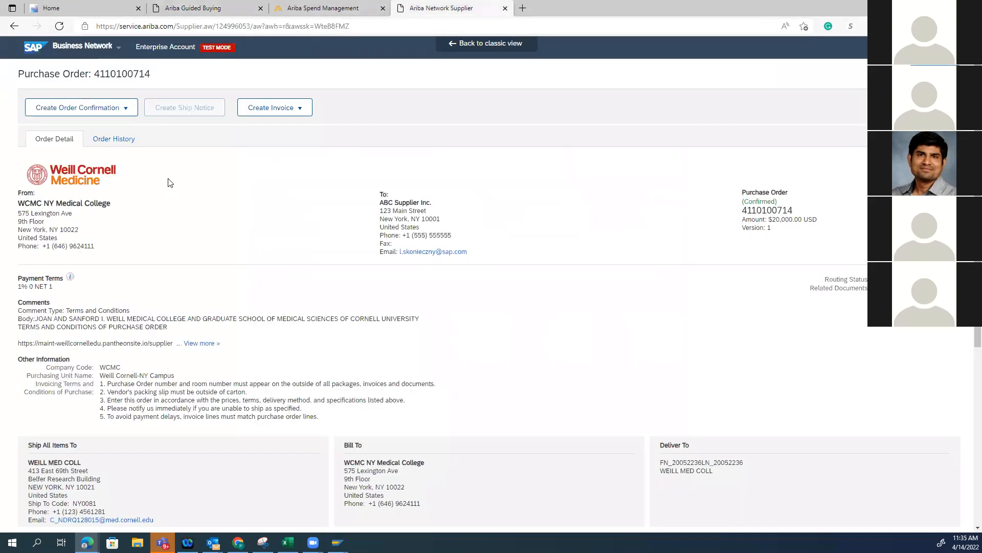
pyautogui.click(259, 113)
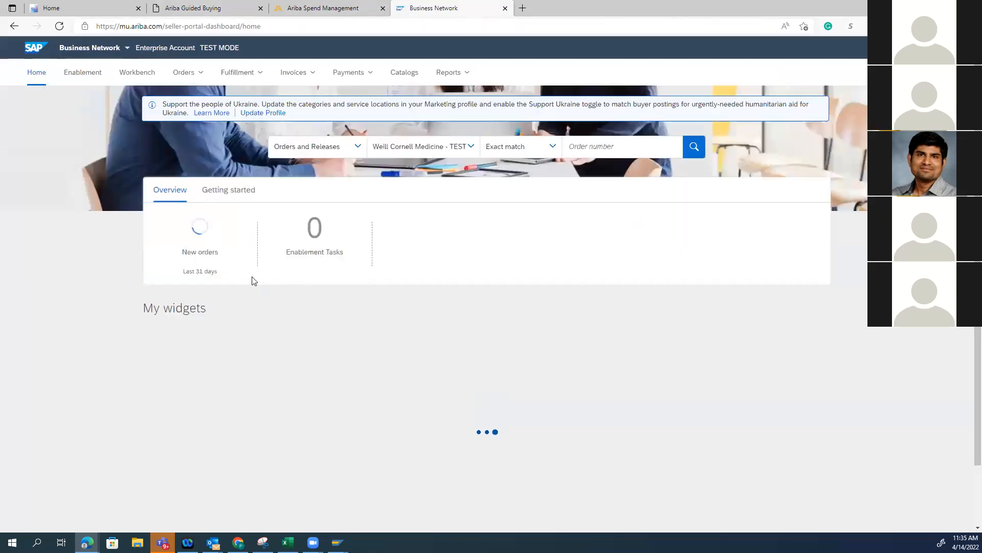
pyautogui.click(189, 76)
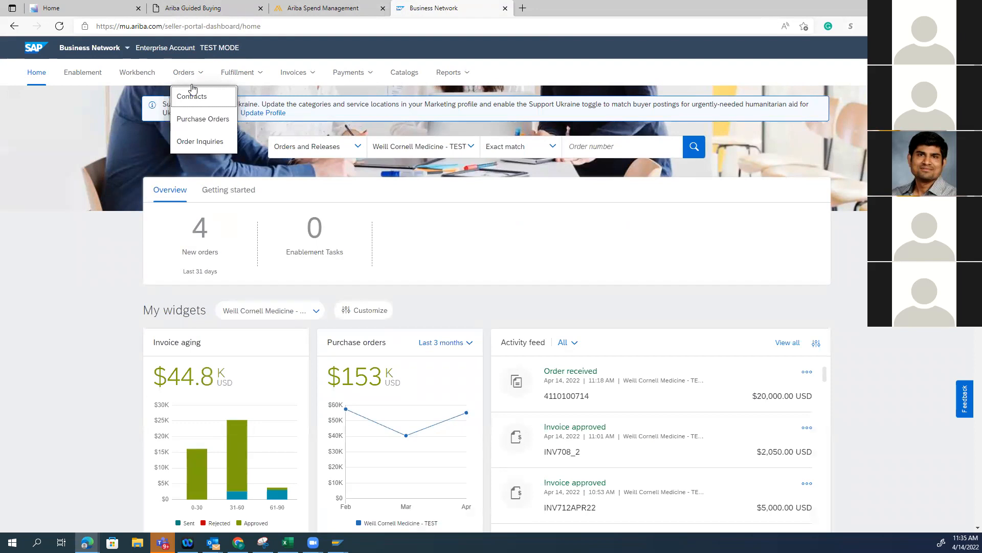
pyautogui.click(214, 120)
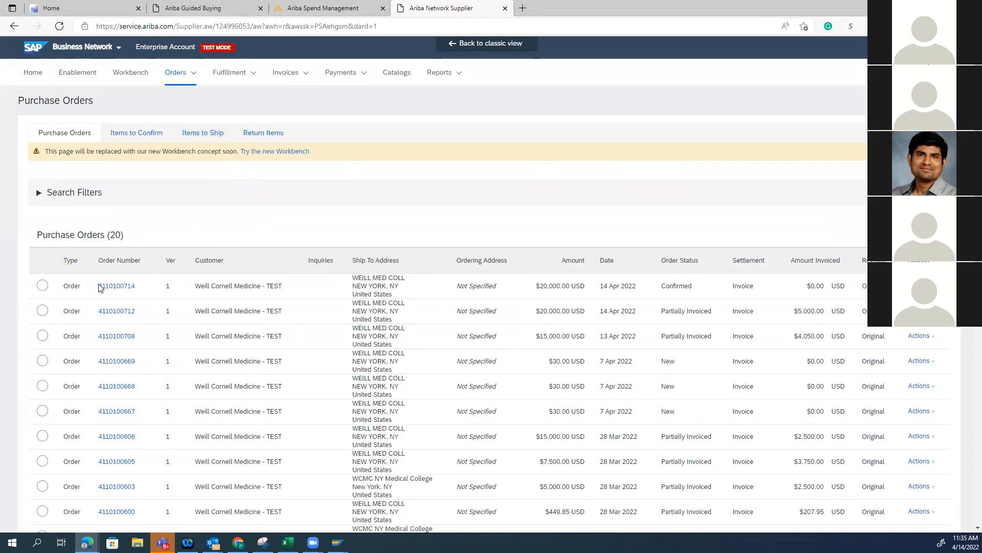
# Create an invoice numbered INV714_1 for the confirmed 20,000 USD order and remove its header sales tax entry
pyautogui.moveTo(99, 287); pyautogui.dragTo(294, 209)
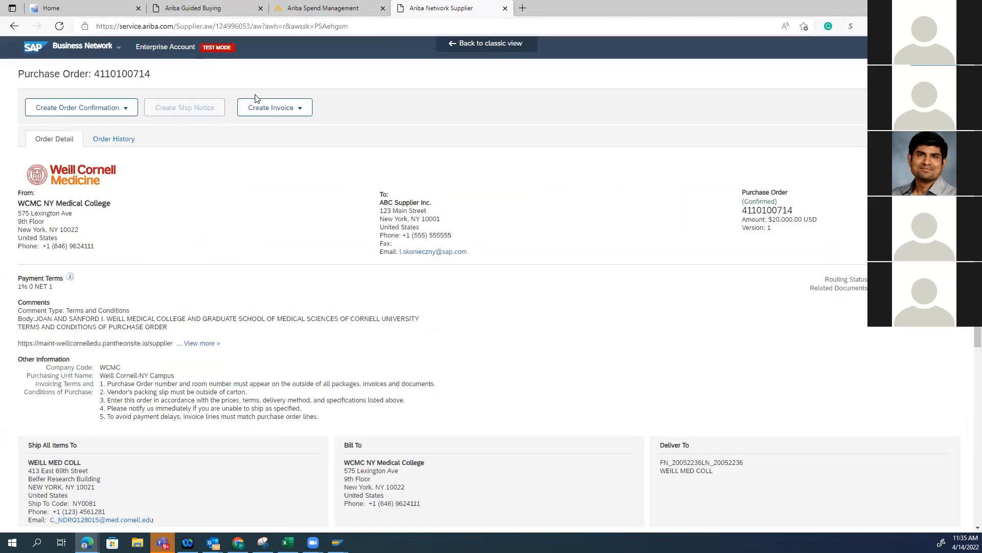
pyautogui.moveTo(263, 106); pyautogui.dragTo(386, 214)
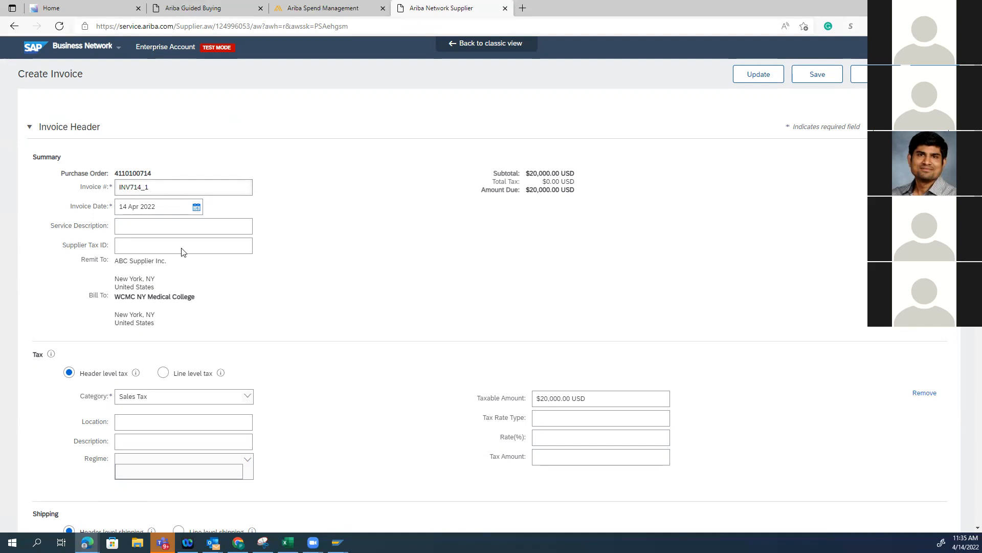
pyautogui.scroll(-3, 668, 264)
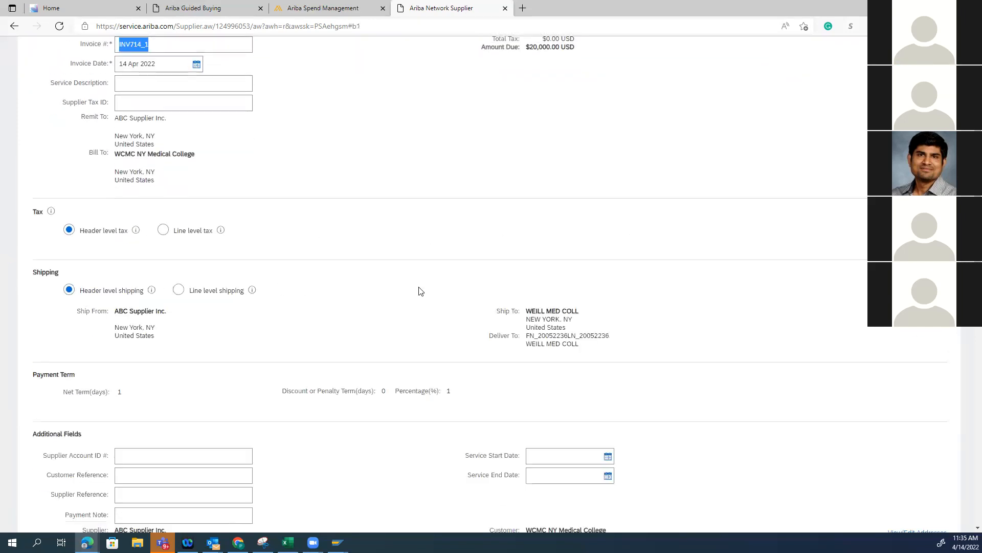
pyautogui.scroll(-3, 637, 373)
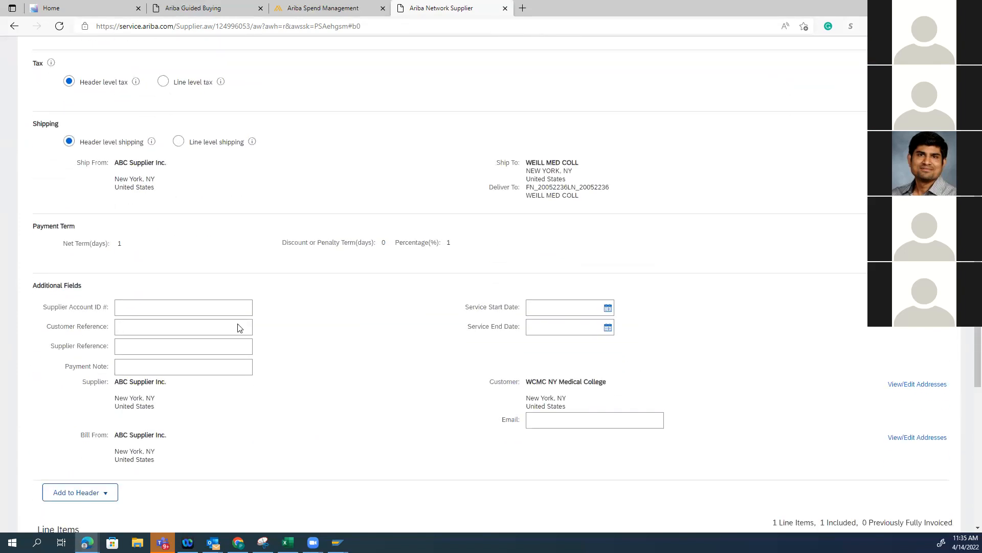
pyautogui.scroll(-6, 675, 361)
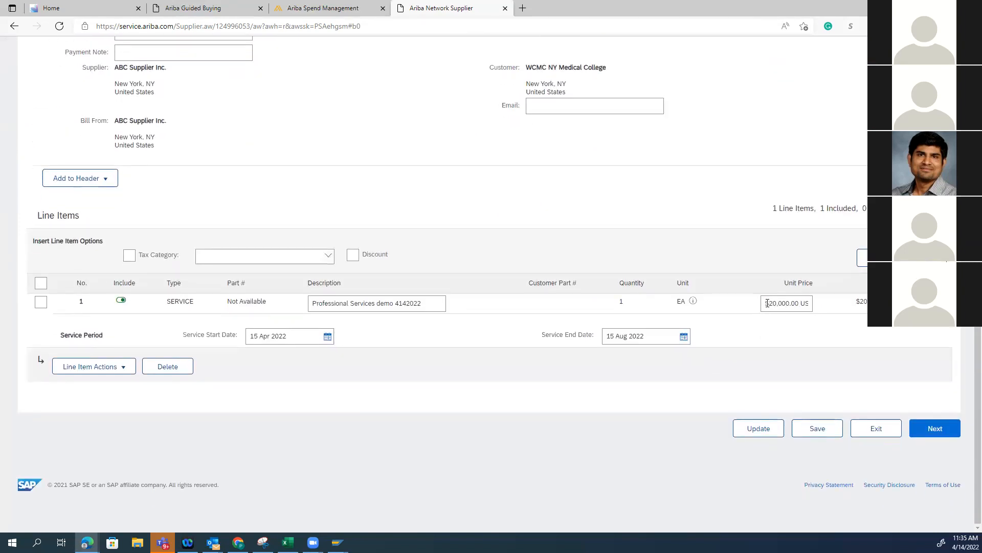
# Set the service line's unit price to 5000 and change the invoice number to INV714_Apr22
pyautogui.tripleClick(767, 303)
pyautogui.write('50')
pyautogui.scroll(10, 205, 343)
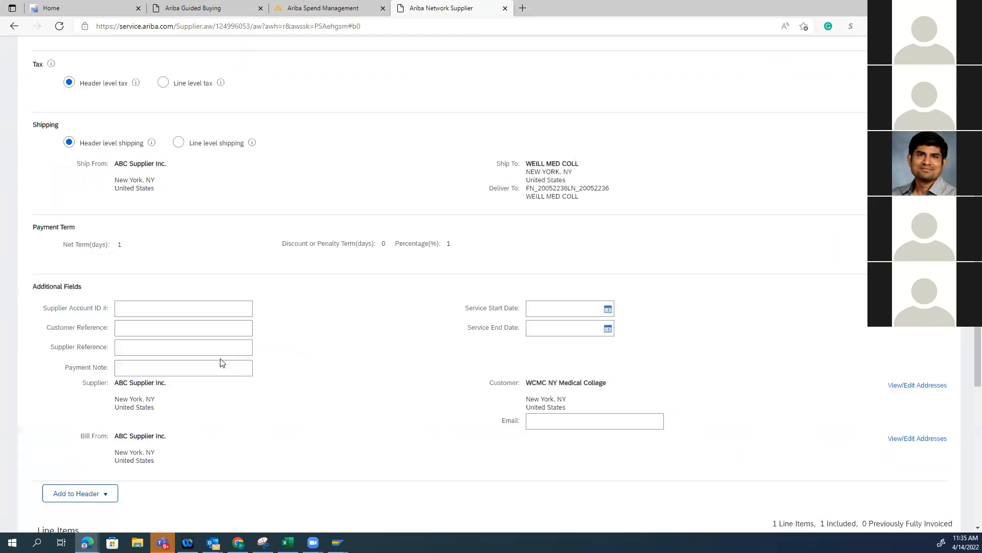
pyautogui.press('BackSpace')
pyautogui.write('Apr22')
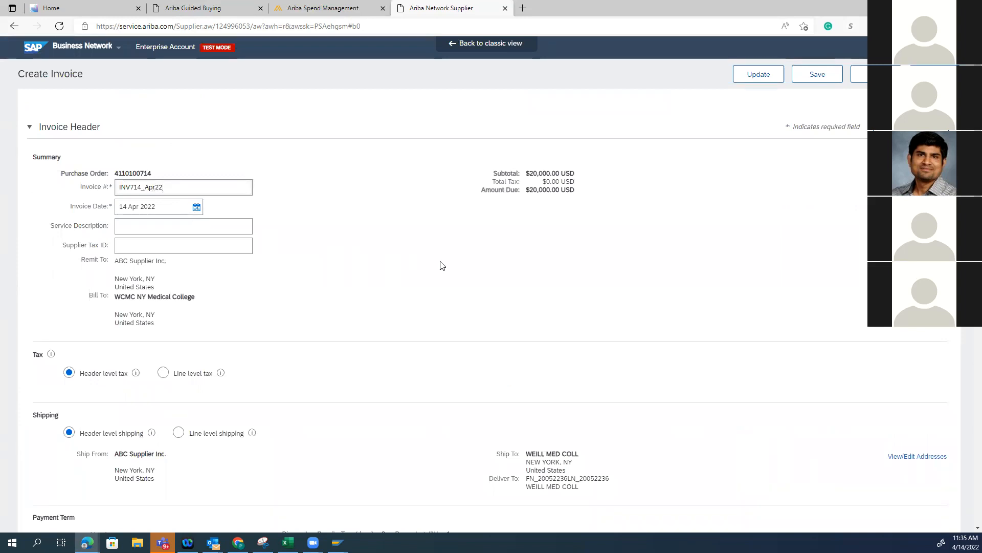
# Proceed to the invoice review and submit the invoice to the buyer
pyautogui.scroll(-10, 547, 375)
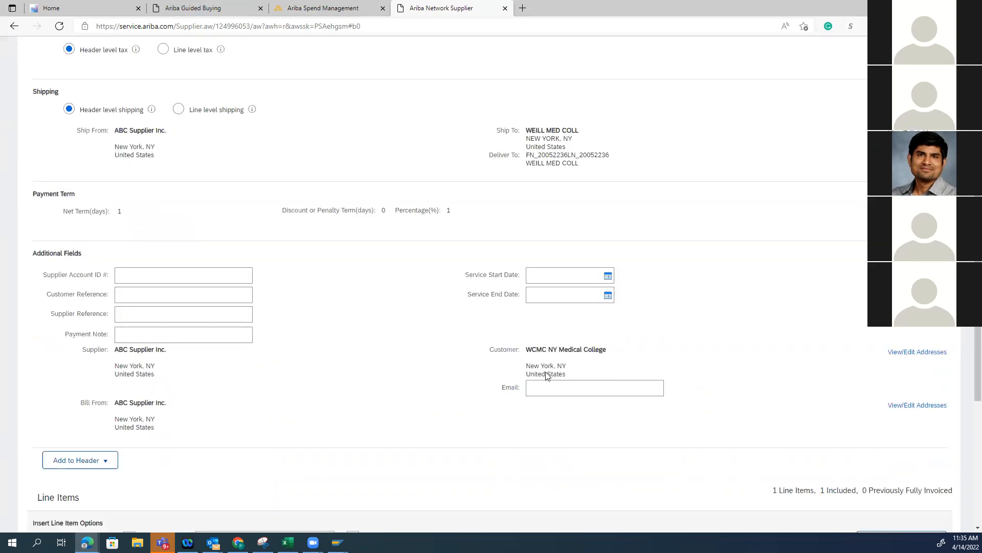
pyautogui.click(926, 428)
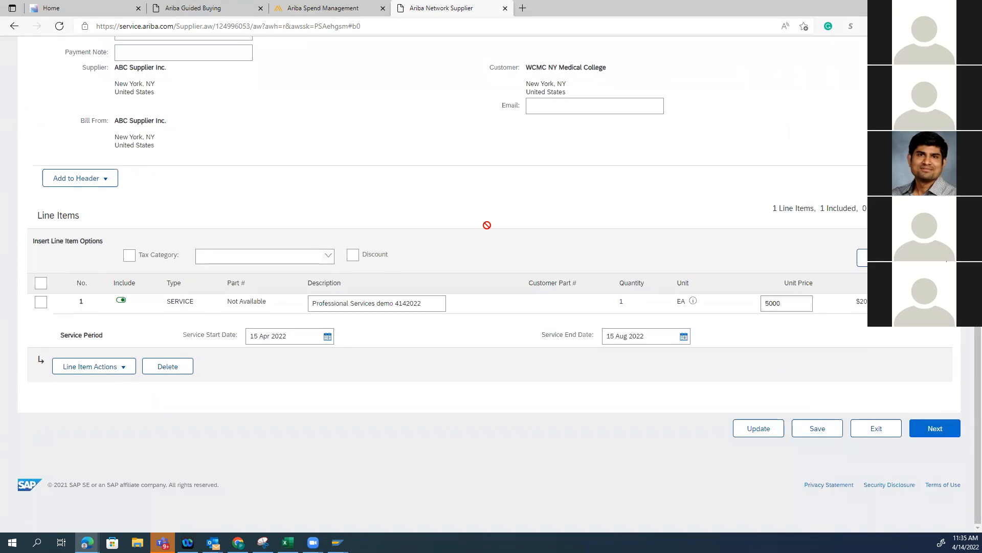
pyautogui.click(866, 77)
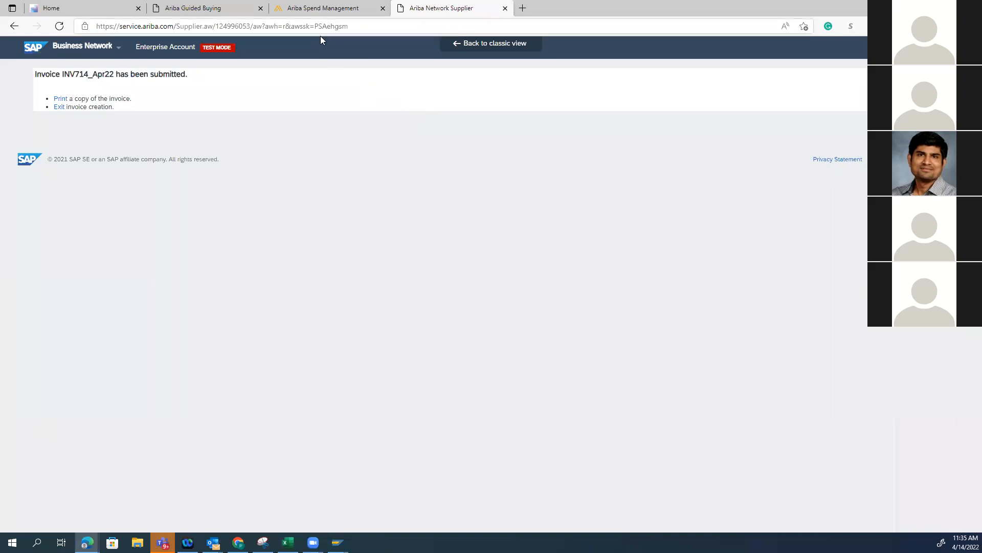
# Switch to Guided Buying, open the Professional Services demo 4142022 requisition and check the invoice review question in its advanced options
pyautogui.click(330, 9)
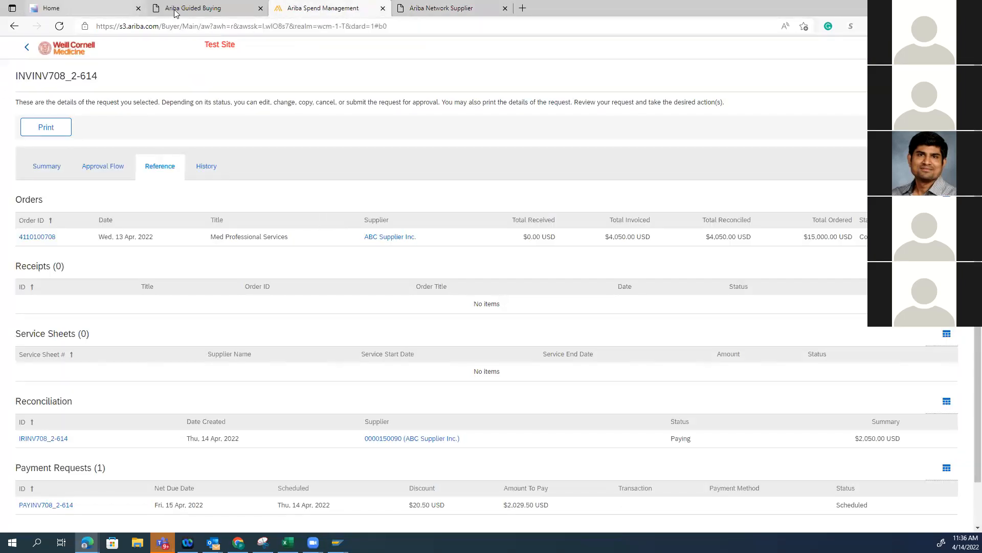
pyautogui.click(192, 8)
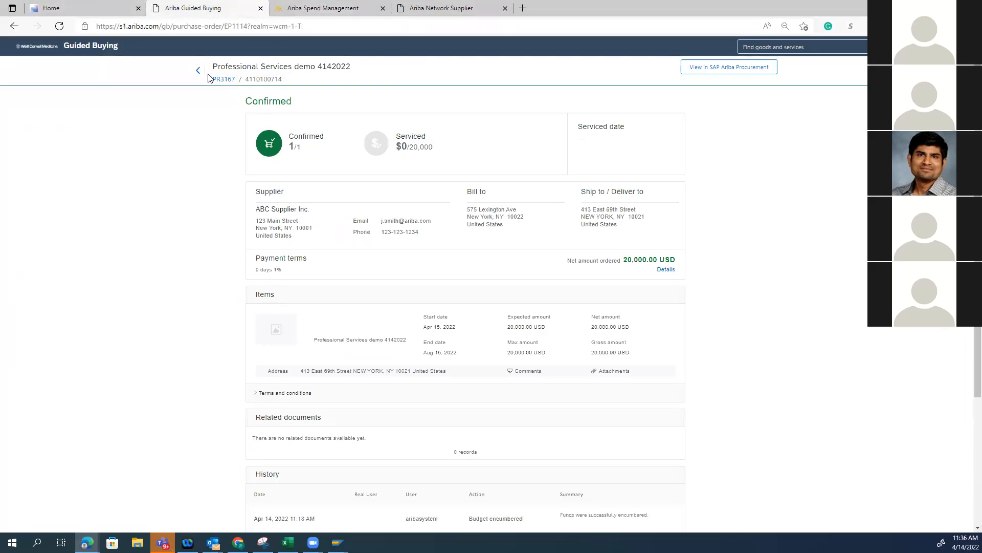
pyautogui.click(224, 79)
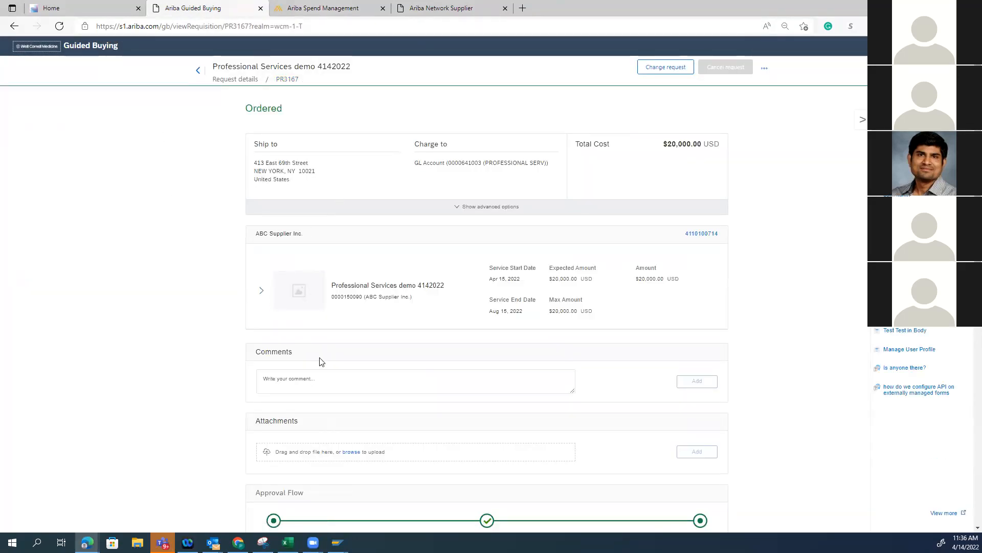
pyautogui.click(467, 207)
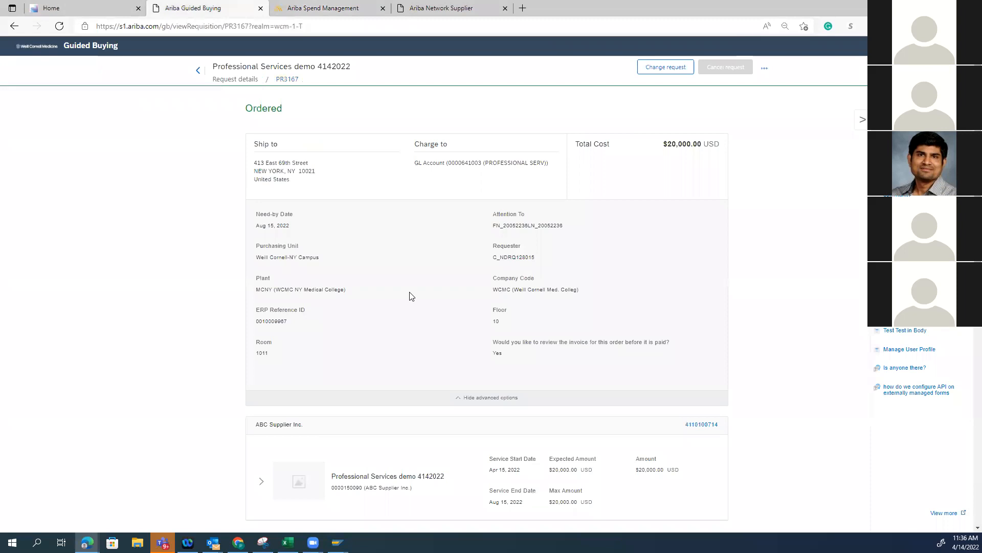
pyautogui.moveTo(494, 339); pyautogui.dragTo(573, 352)
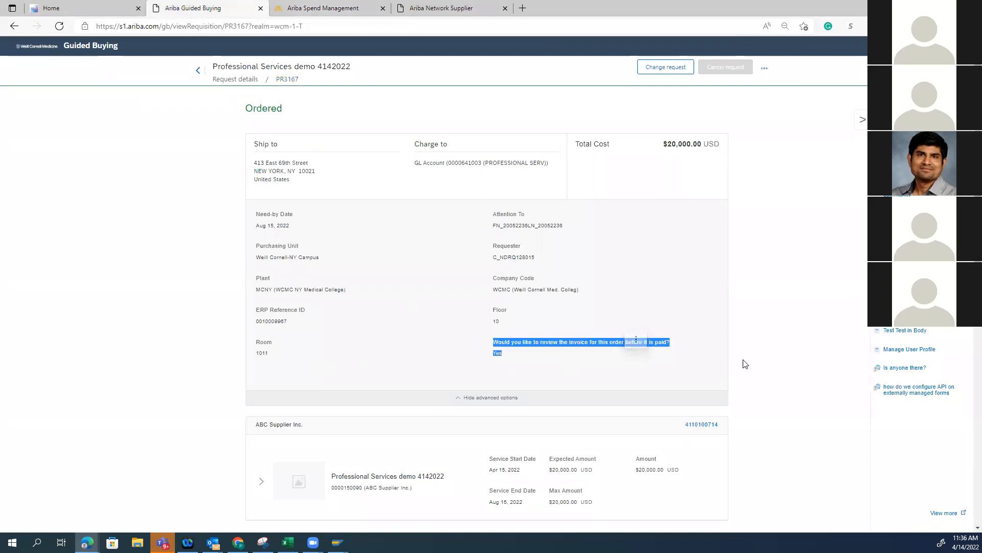
pyautogui.click(571, 356)
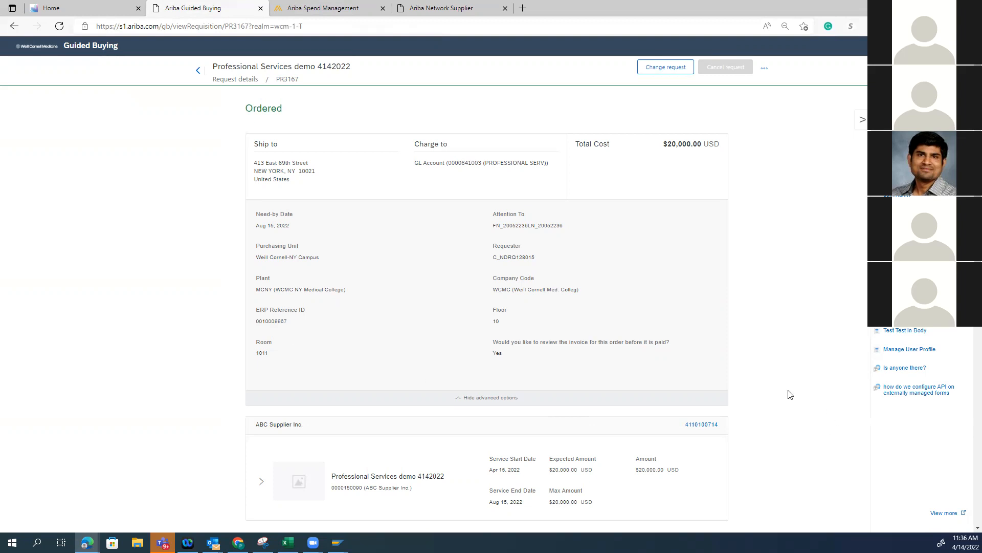
pyautogui.scroll(-3, 790, 395)
pyautogui.scroll(3, 790, 395)
# Open the requisition's purchase order in SAP Ariba Procurement and check the status of its invoice
pyautogui.click(702, 424)
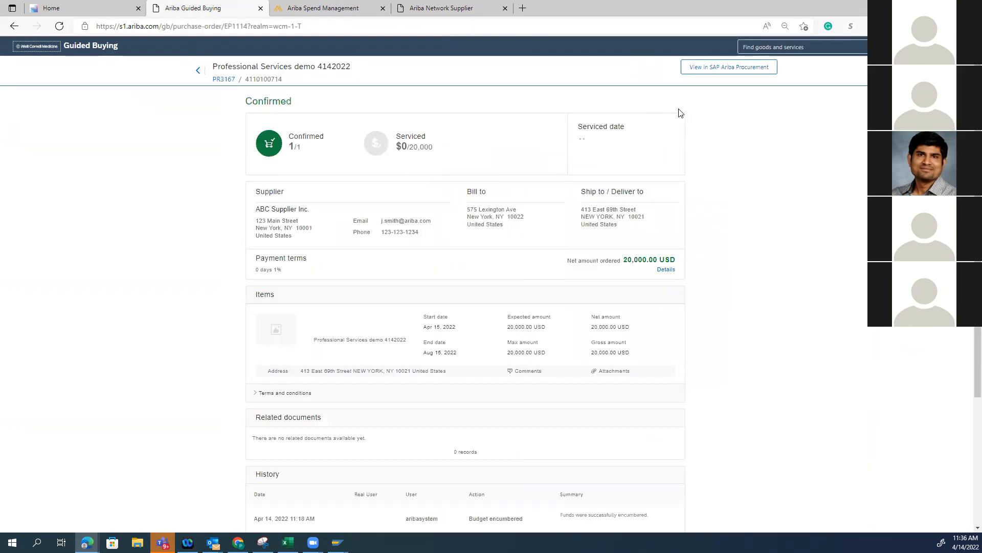
pyautogui.click(701, 74)
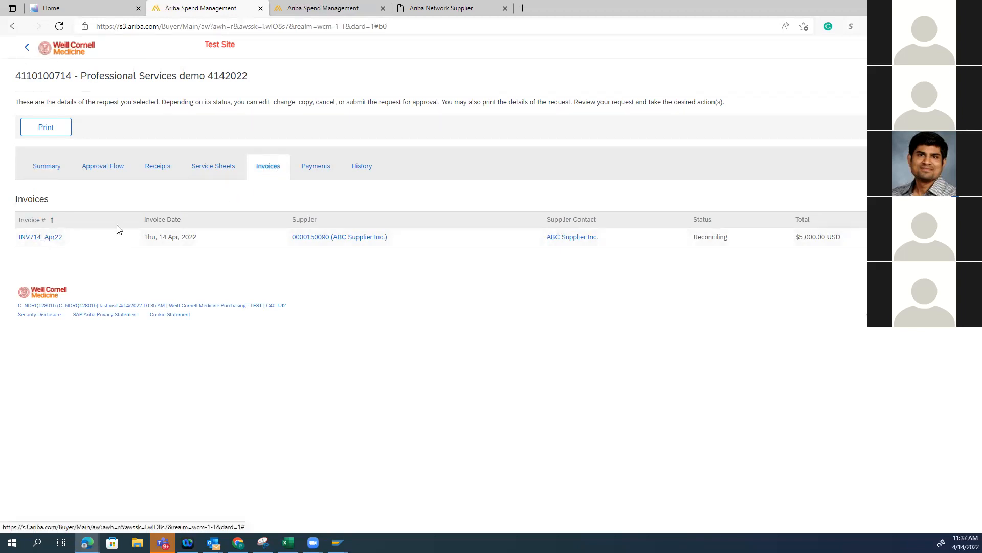
pyautogui.moveTo(65, 238); pyautogui.dragTo(32, 241)
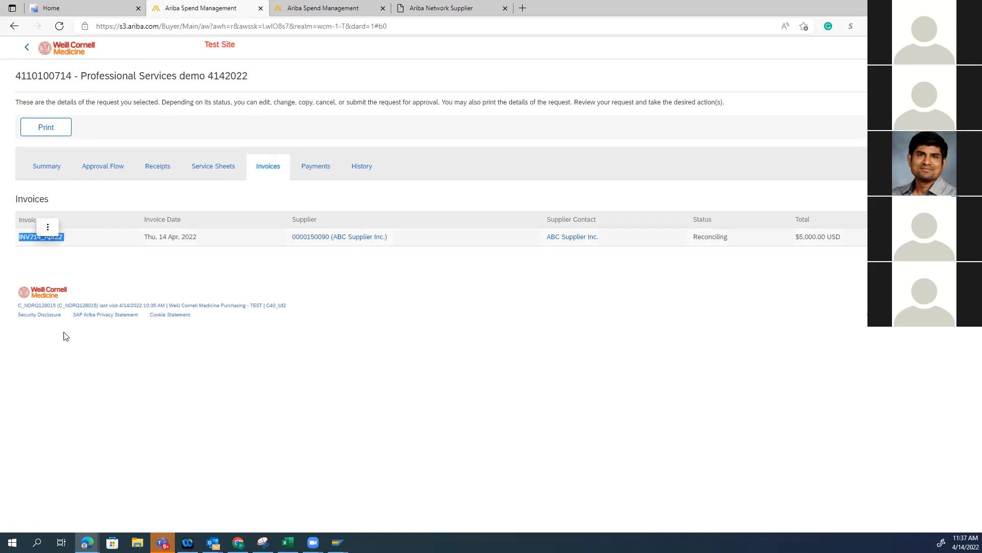
pyautogui.click(687, 338)
pyautogui.moveTo(746, 245); pyautogui.dragTo(689, 248)
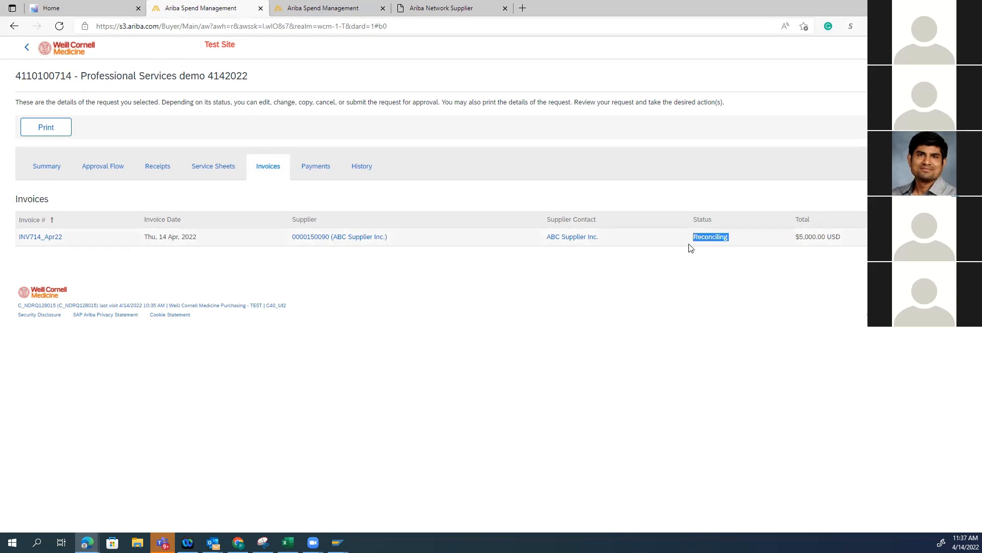
pyautogui.rightClick(697, 220)
pyautogui.click(656, 332)
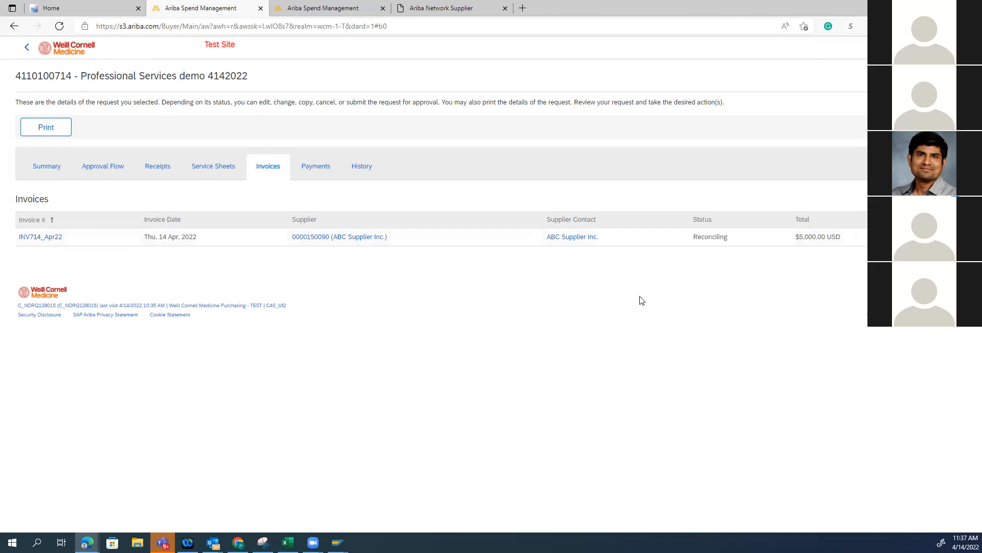
# Open invoice INV714_Apr22, review its summary and check the reconciliation status among its referenced documents
pyautogui.click(45, 237)
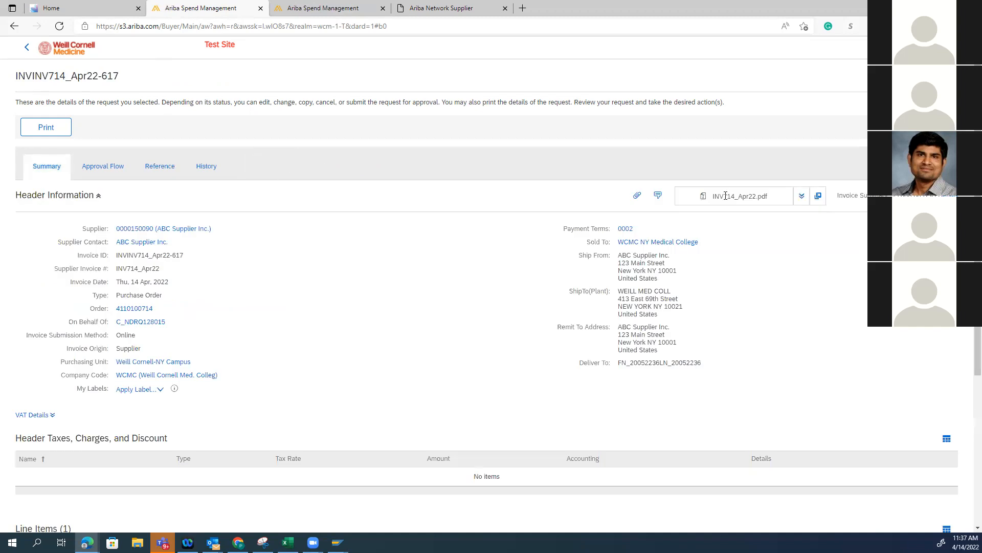
pyautogui.scroll(-5, 244, 320)
pyautogui.scroll(5, 245, 319)
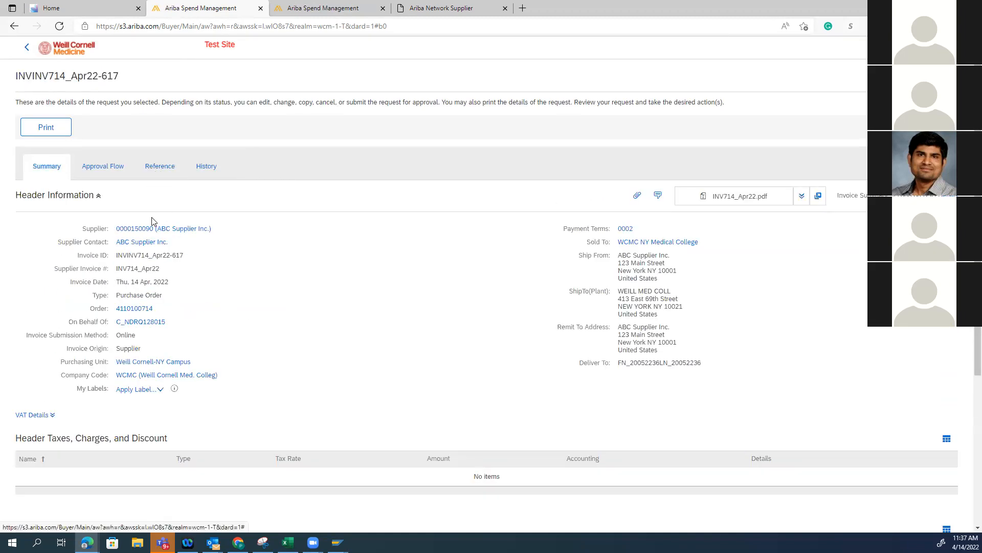
pyautogui.click(158, 167)
pyautogui.scroll(-2, 685, 419)
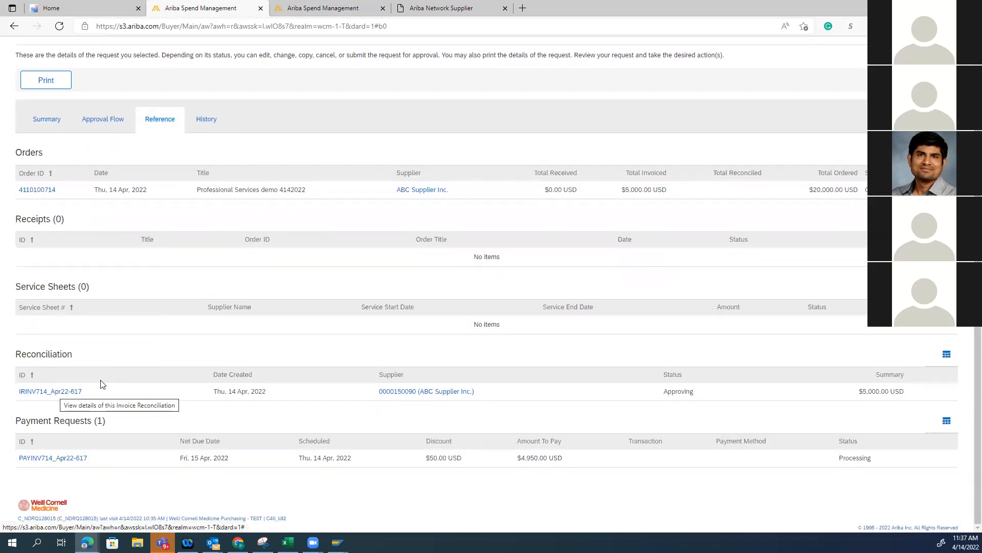
pyautogui.doubleClick(666, 393)
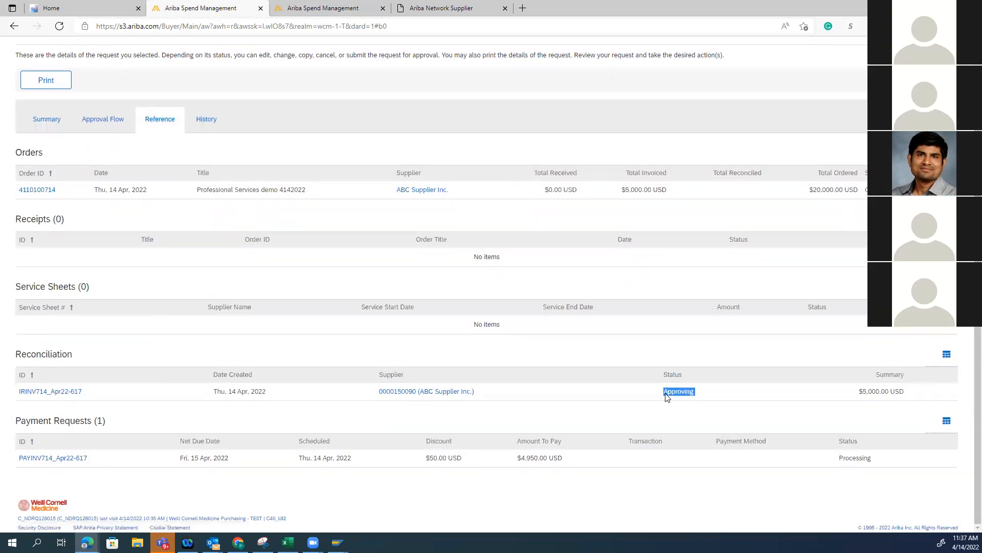
# View the approval flow of reconciliation IRINV714_Apr22-617 and go back to the purchase order in Guided Buying
pyautogui.click(46, 392)
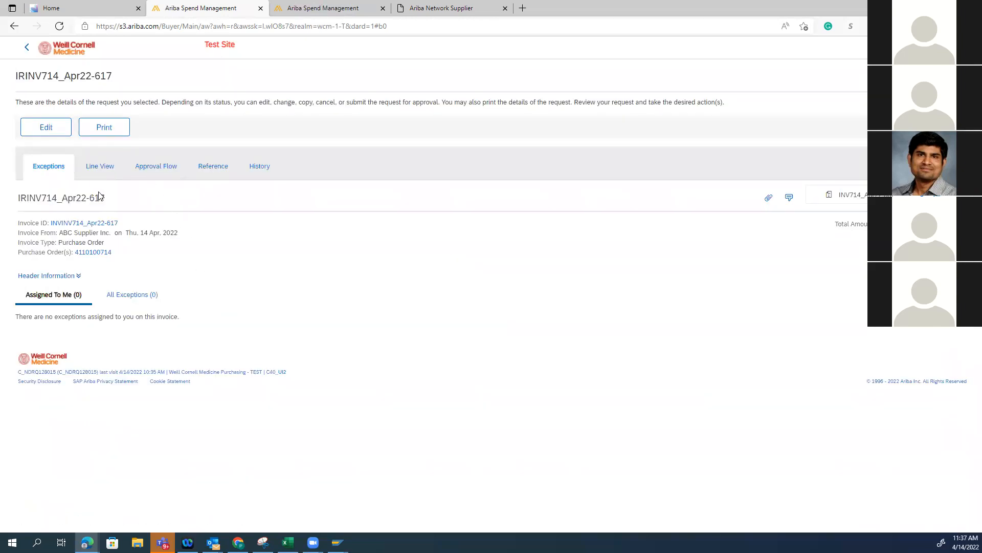
pyautogui.click(158, 168)
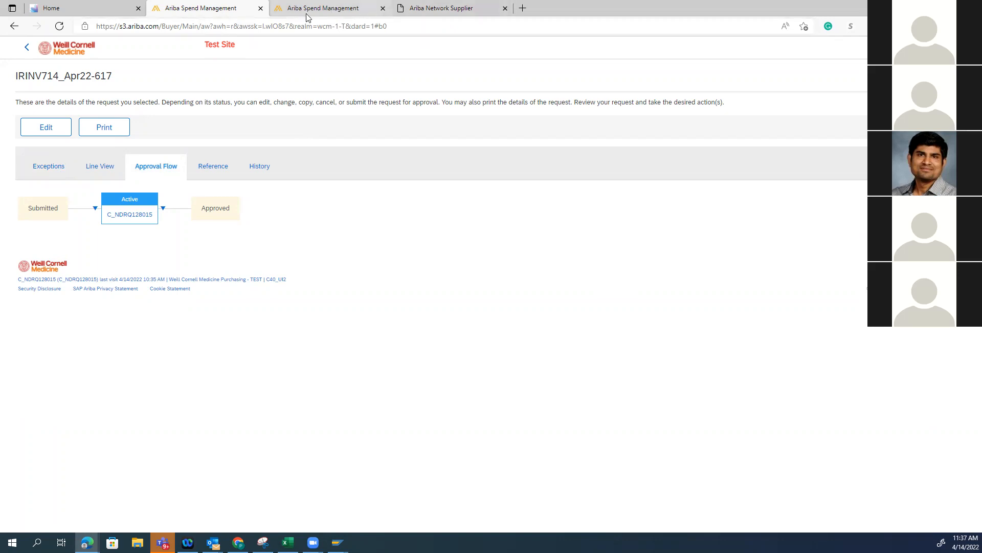
pyautogui.click(26, 51)
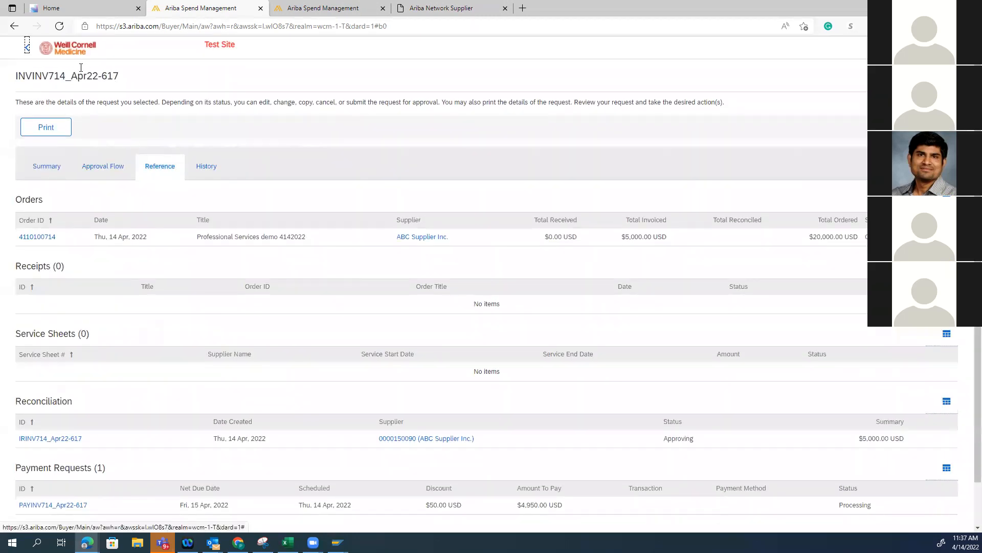
pyautogui.click(27, 49)
pyautogui.click(28, 48)
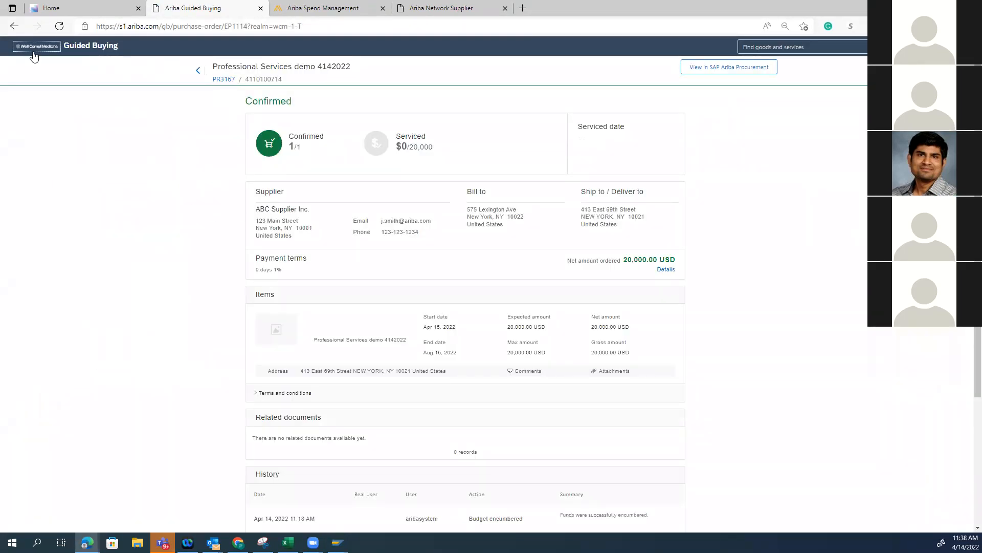
# Open reconciliation IRINV714_Apr22-617 from the Guided Buying approvals list and submit its approval without a comment
pyautogui.click(33, 52)
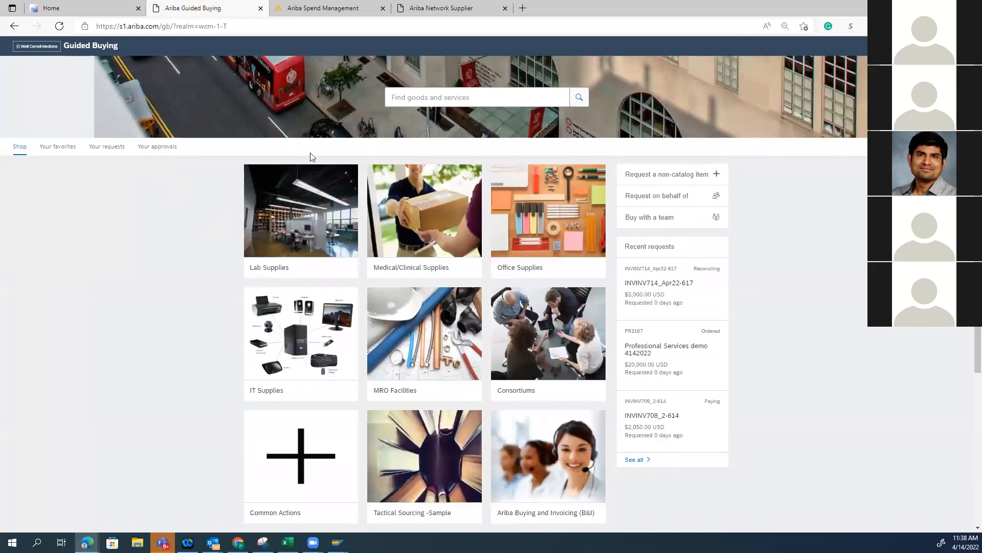
pyautogui.click(962, 45)
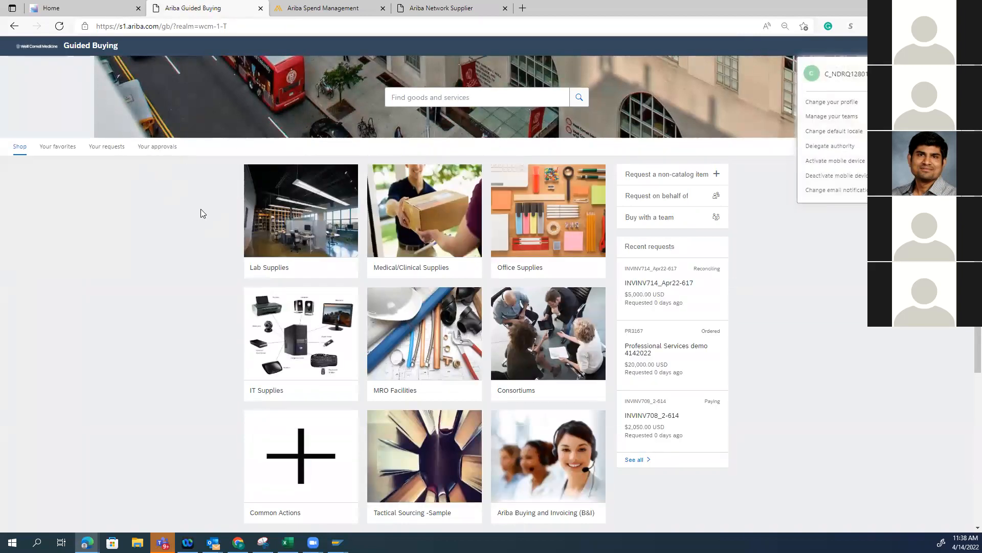
pyautogui.click(188, 233)
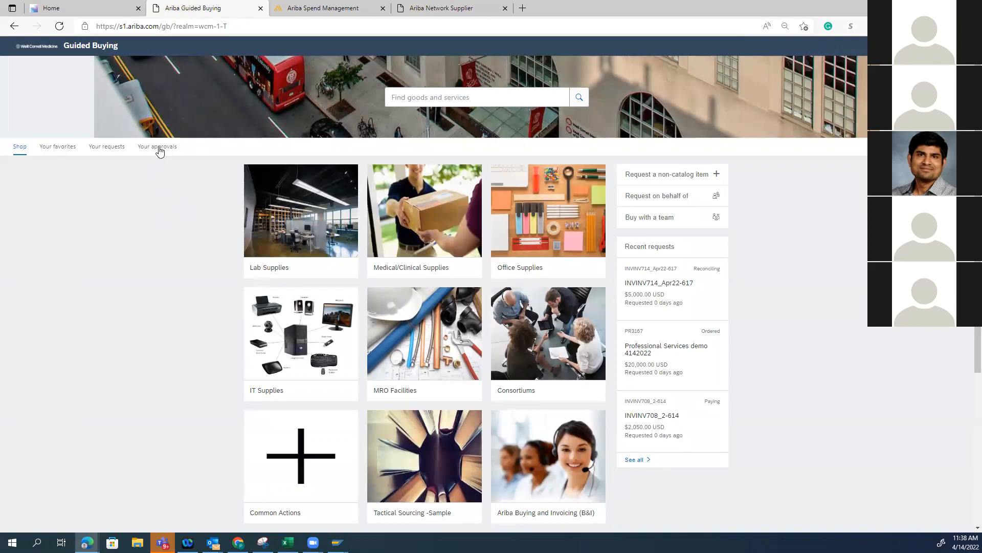
pyautogui.click(152, 152)
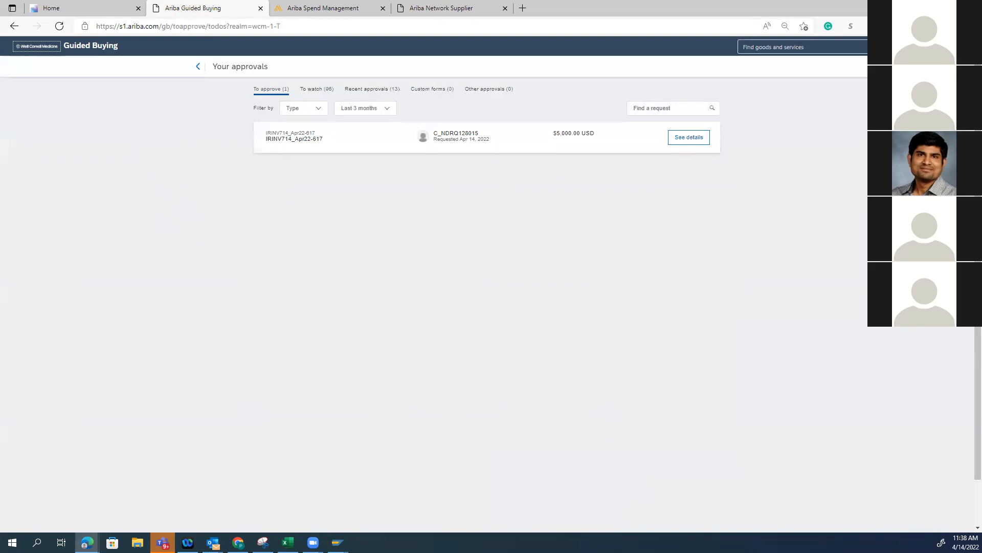
pyautogui.click(689, 137)
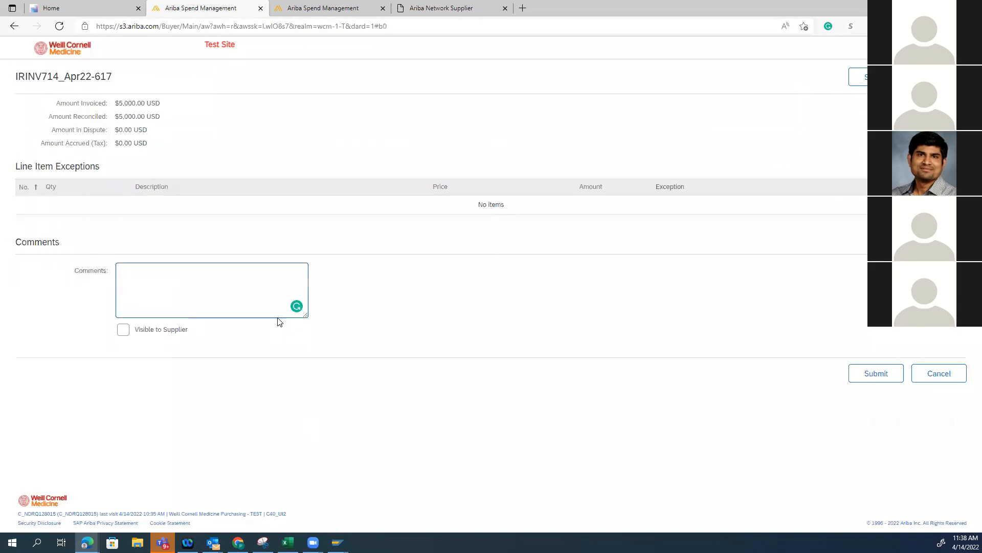
pyautogui.click(875, 374)
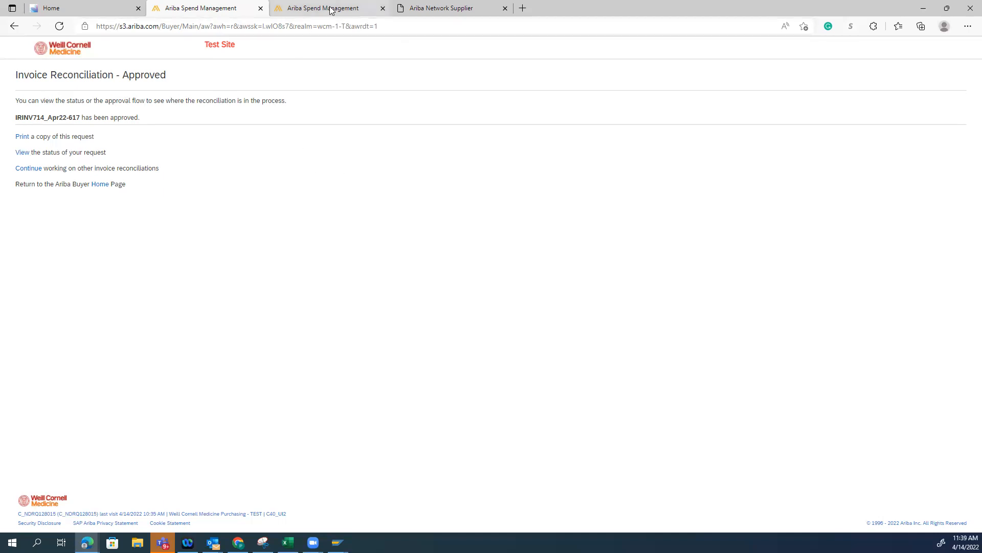
# Open the status of reconciliation IRINV714_Apr22-617 and check its approval flow and exceptions
pyautogui.click(24, 154)
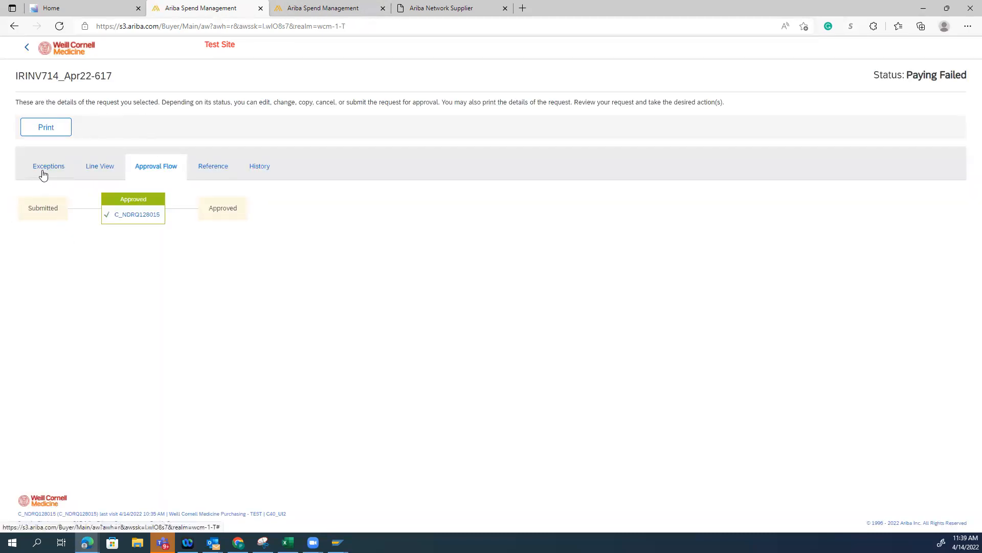
pyautogui.click(28, 49)
pyautogui.click(23, 153)
pyautogui.click(49, 168)
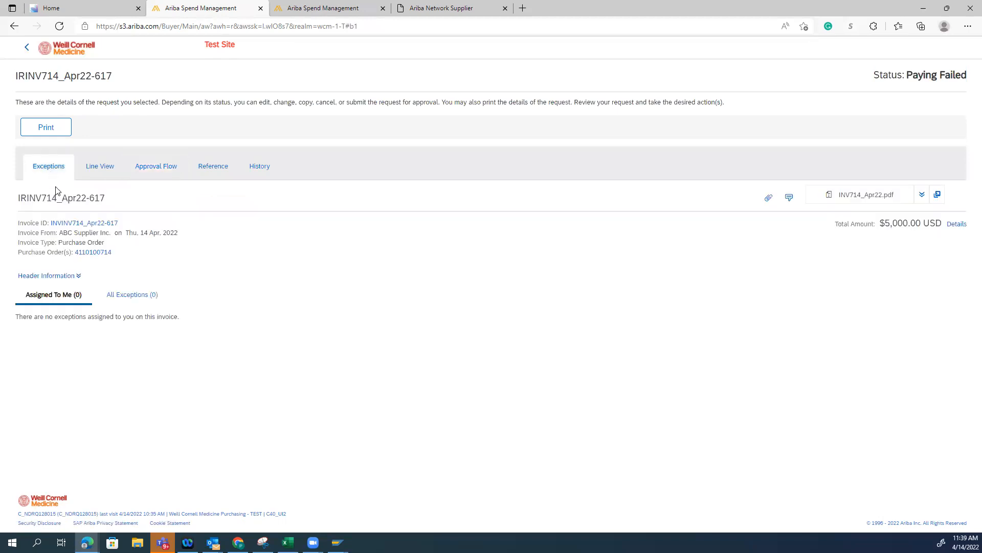
# Open the reconciliation's purchase order, review its line item and invoiced totals, and open the linked requisition
pyautogui.click(99, 258)
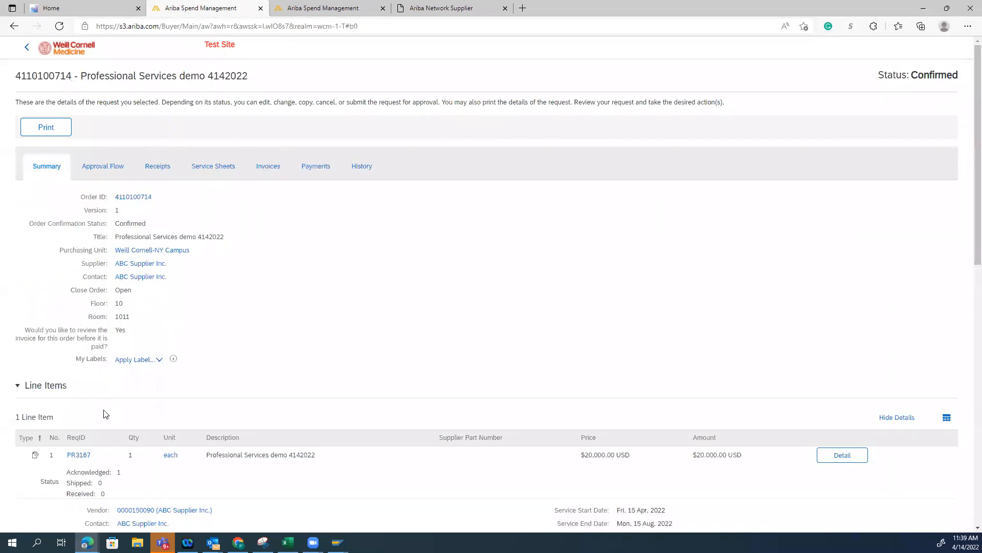
pyautogui.scroll(-3, 103, 412)
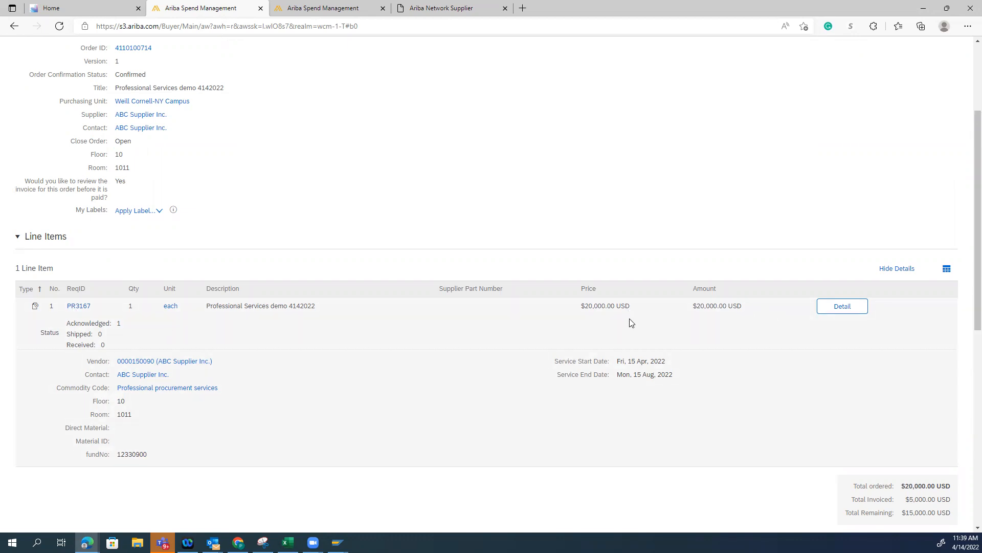
pyautogui.click(73, 306)
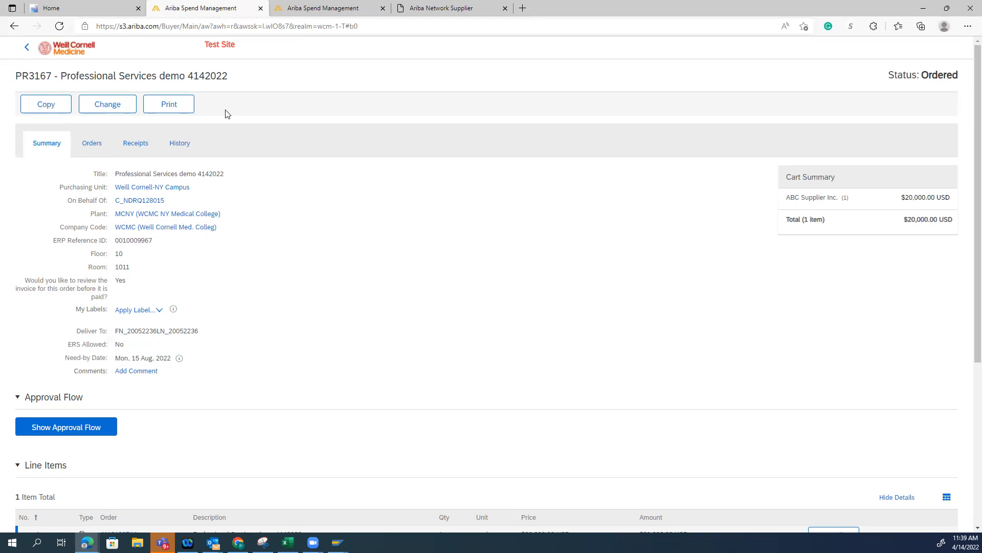
# Start a change version of the Professional Services demo 4142022 requisition, review its editable fields and delete that version
pyautogui.click(108, 107)
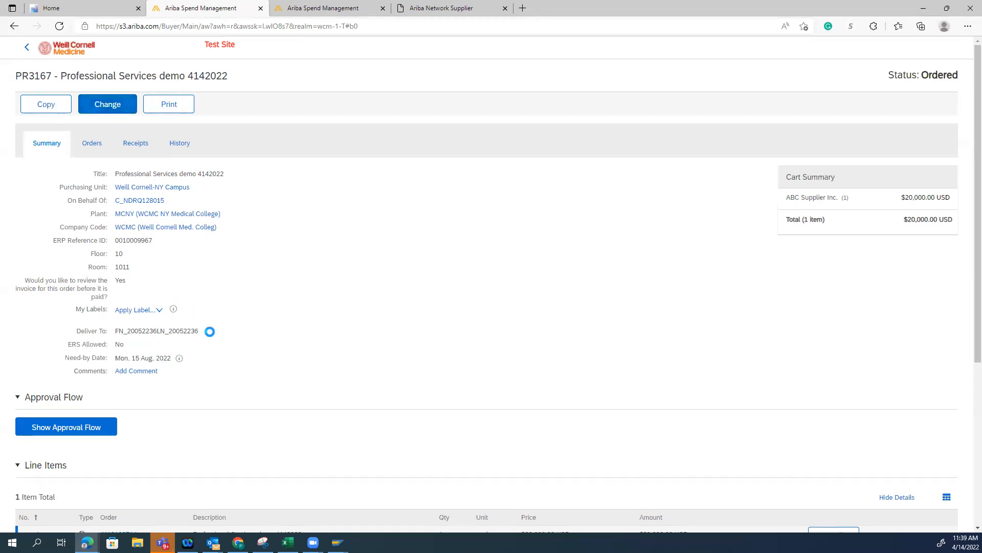
pyautogui.scroll(-10, 596, 465)
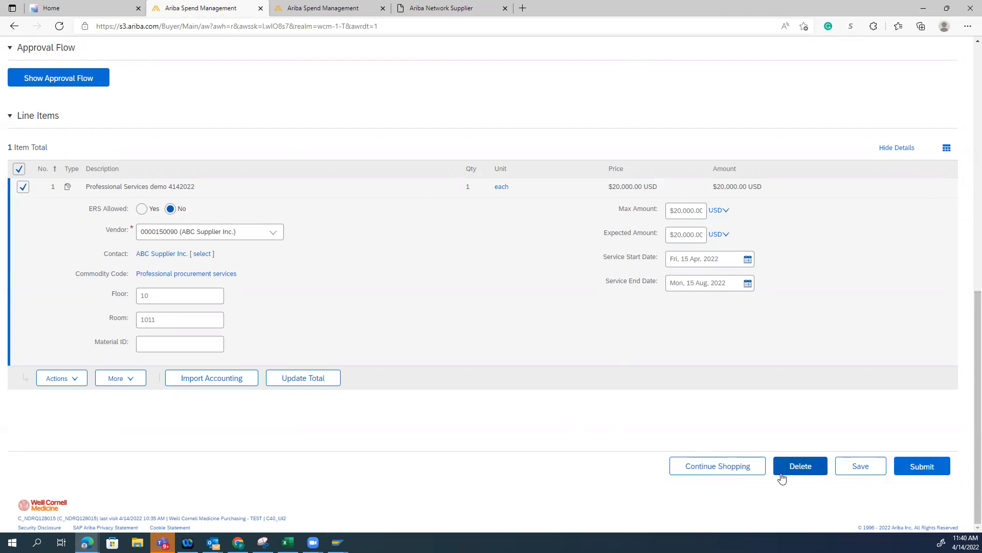
pyautogui.scroll(10, 779, 474)
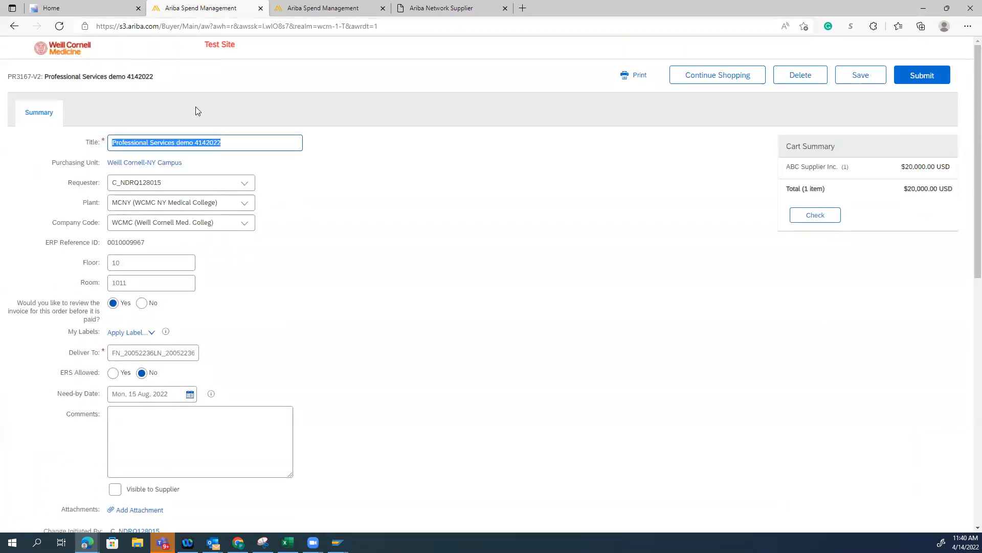
pyautogui.click(11, 30)
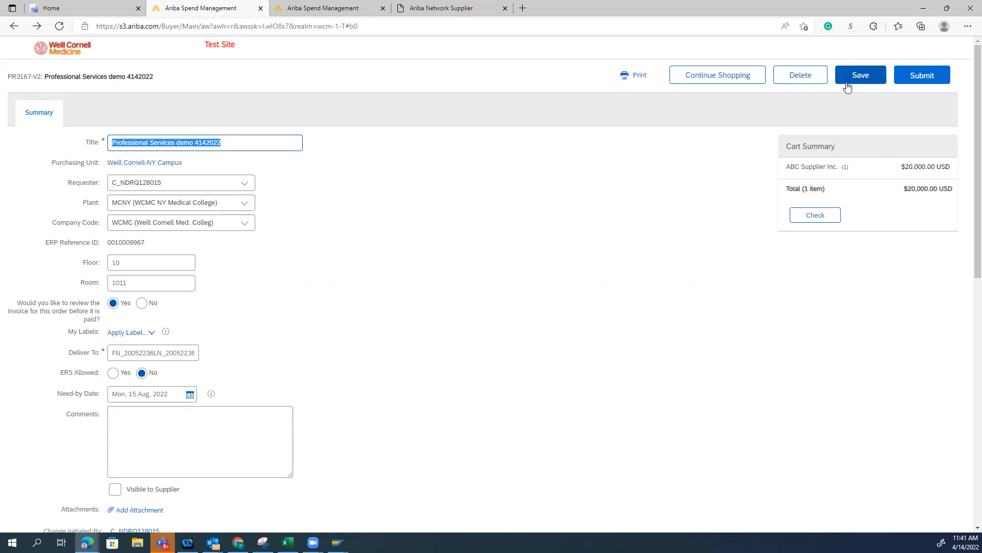
pyautogui.click(801, 76)
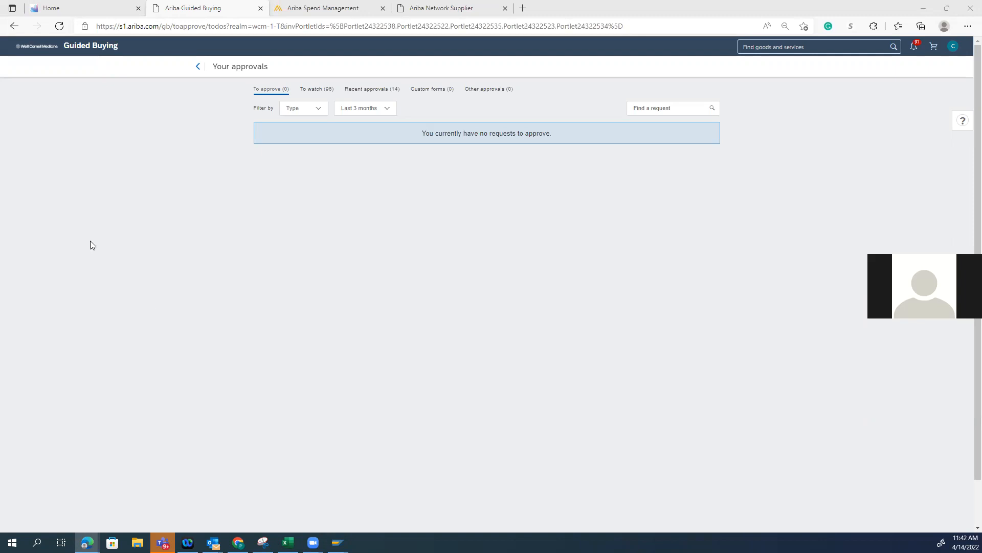
# Open the Professional Services demo 4142022 purchase order from the Guided Buying requests in SAP Ariba Procurement and check its invoices
pyautogui.click(953, 48)
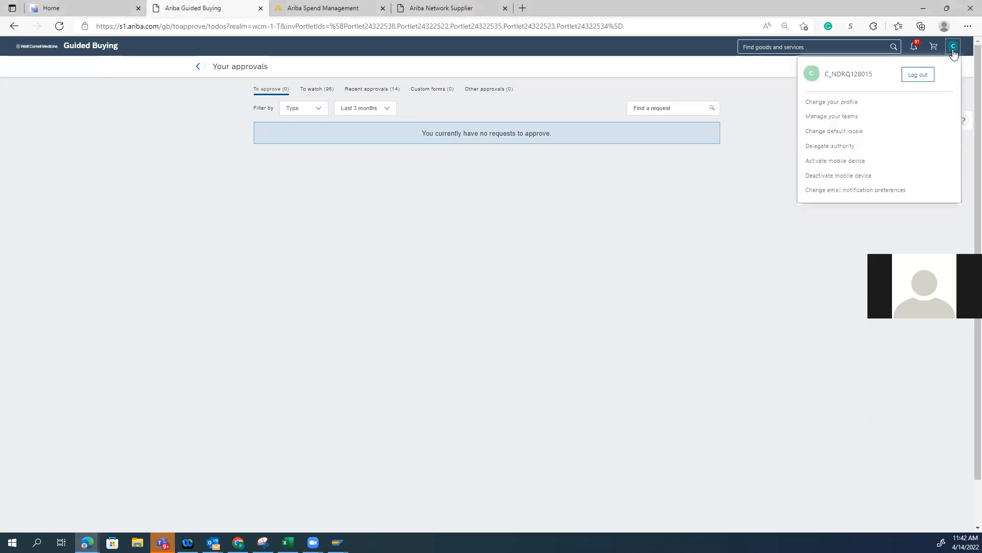
pyautogui.click(44, 47)
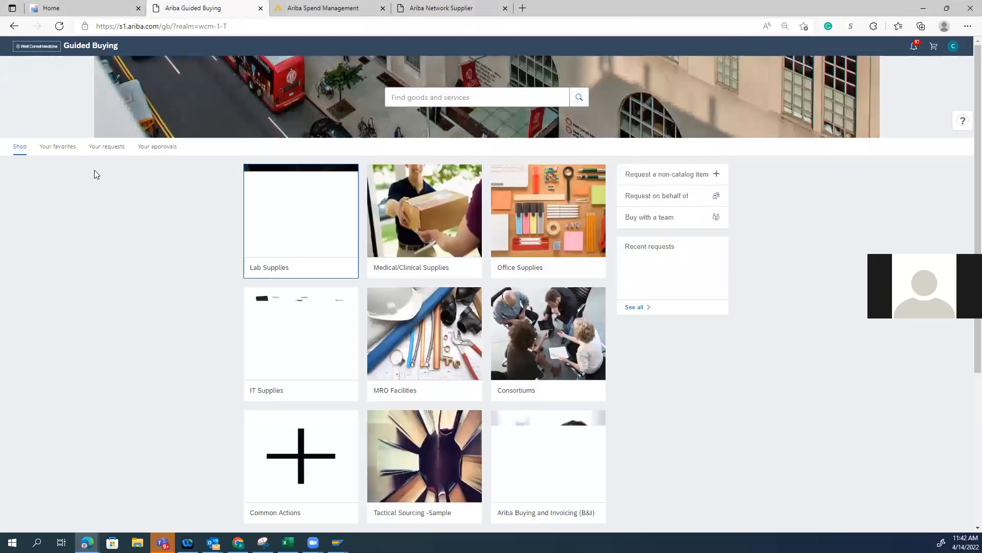
pyautogui.click(107, 146)
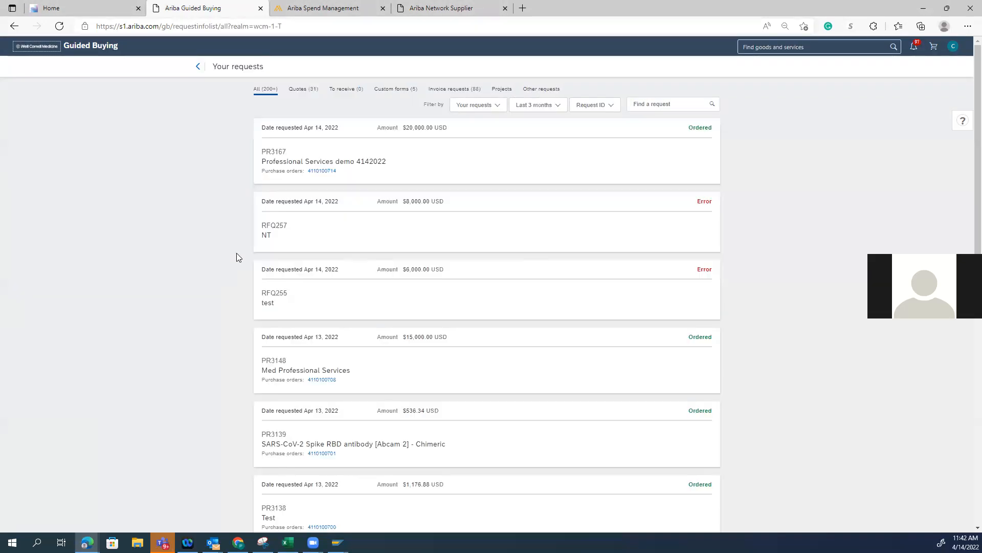
pyautogui.click(314, 169)
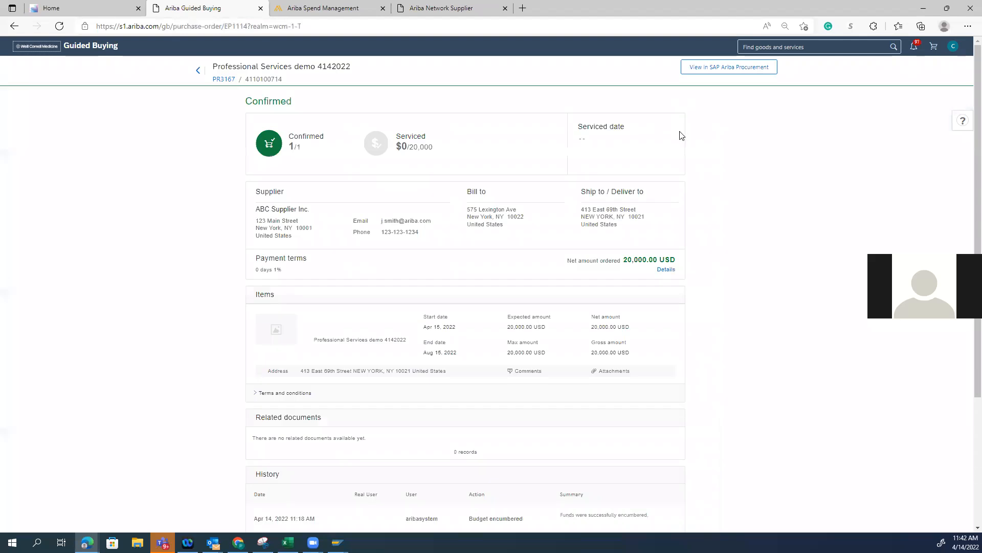
pyautogui.click(723, 69)
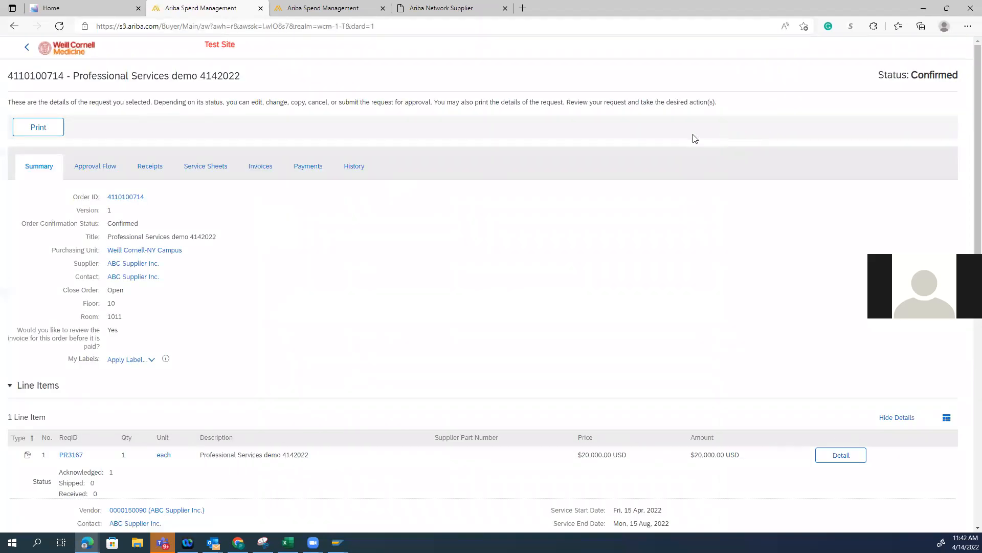
pyautogui.click(262, 166)
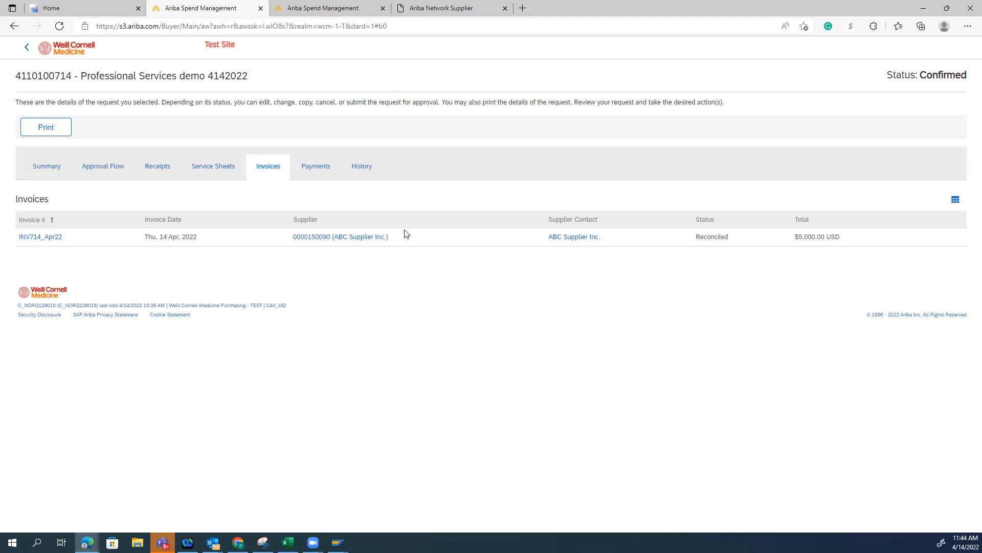
# Return to the Guided Buying requests, open the Med Professional Services purchase order in SAP Ariba Procurement and list its invoices
pyautogui.click(26, 47)
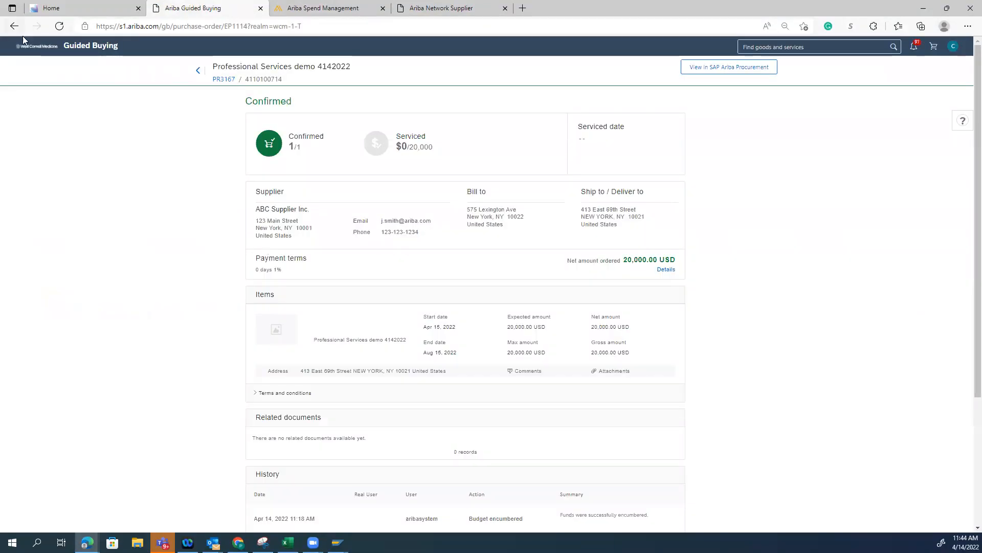
pyautogui.click(31, 46)
pyautogui.click(110, 147)
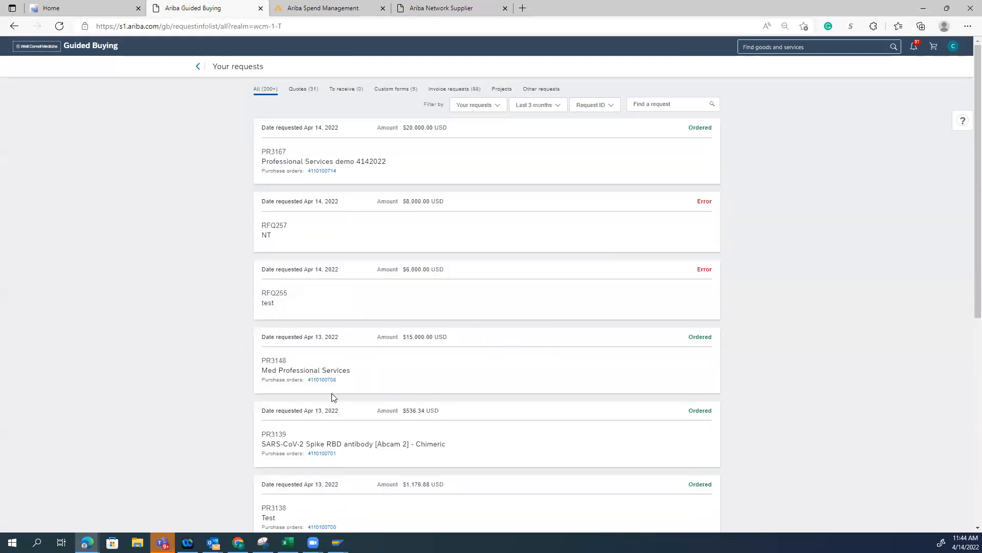
pyautogui.click(326, 379)
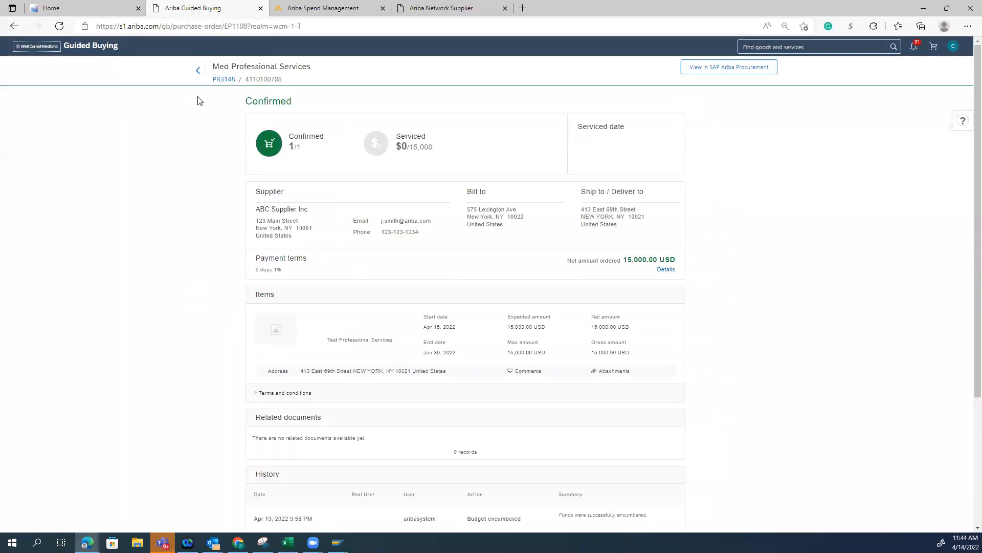
pyautogui.click(742, 68)
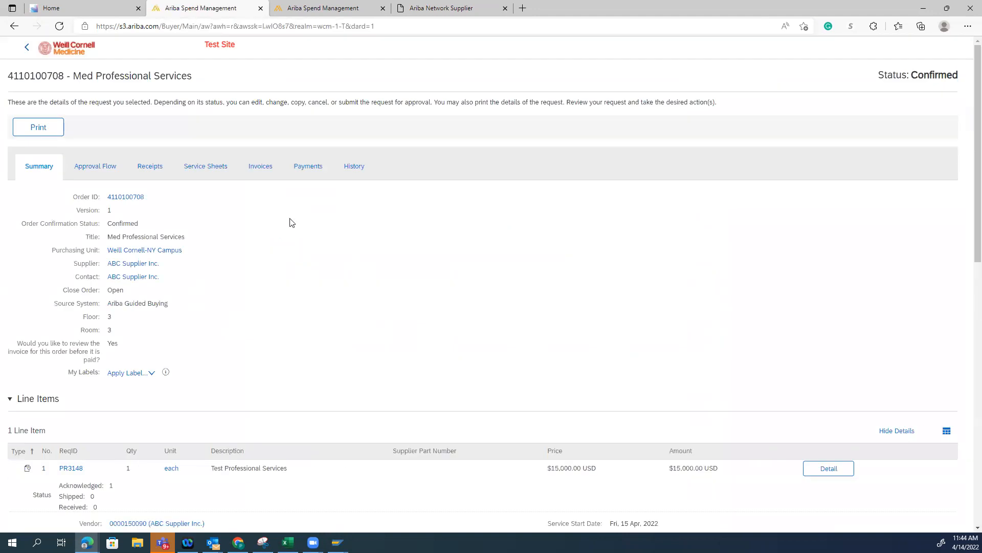
pyautogui.click(262, 165)
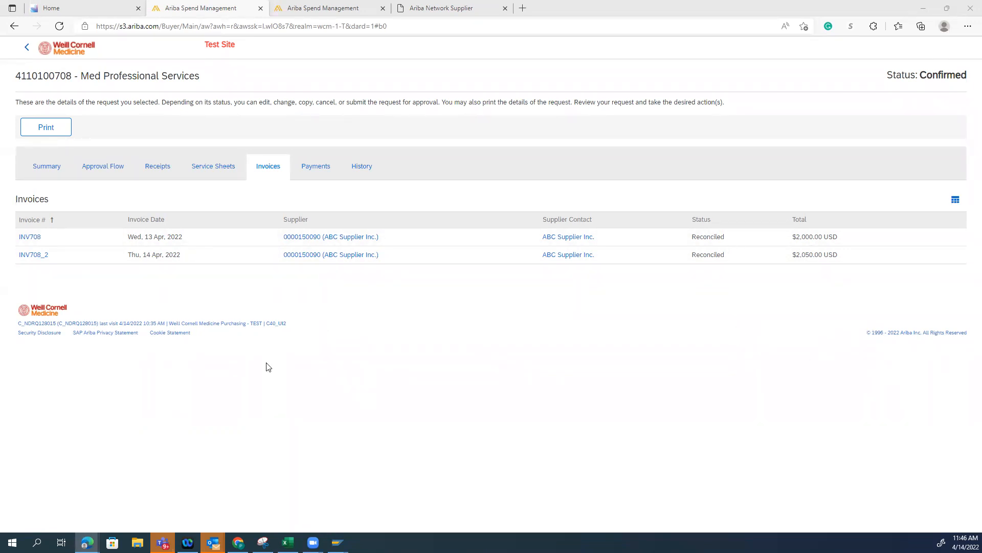
# Open invoice INV708, review its summary and check the reconciliation and payment request among its referenced documents
pyautogui.click(36, 238)
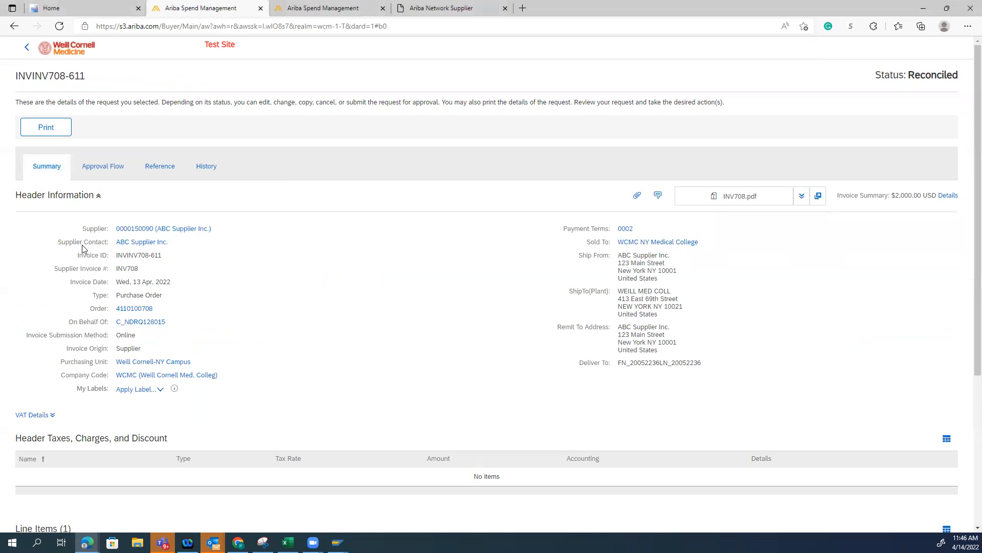
pyautogui.scroll(-4, 344, 409)
pyautogui.scroll(3, 329, 345)
pyautogui.scroll(2, 329, 346)
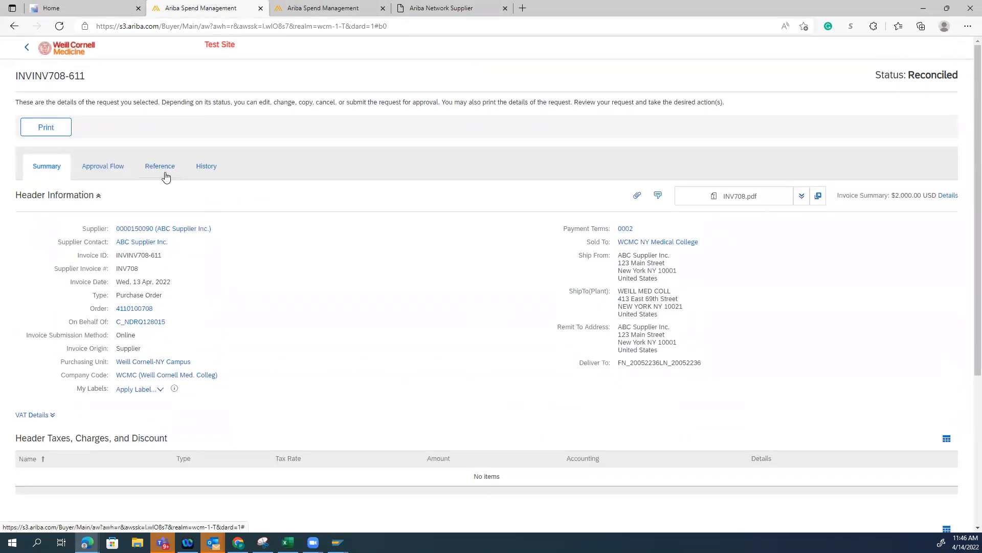
pyautogui.click(160, 166)
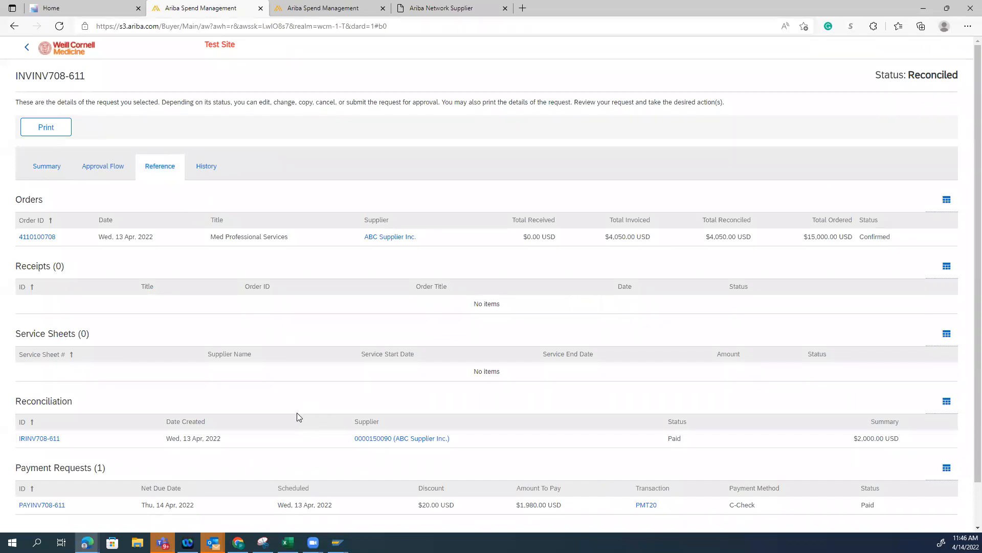
pyautogui.scroll(-1, 297, 414)
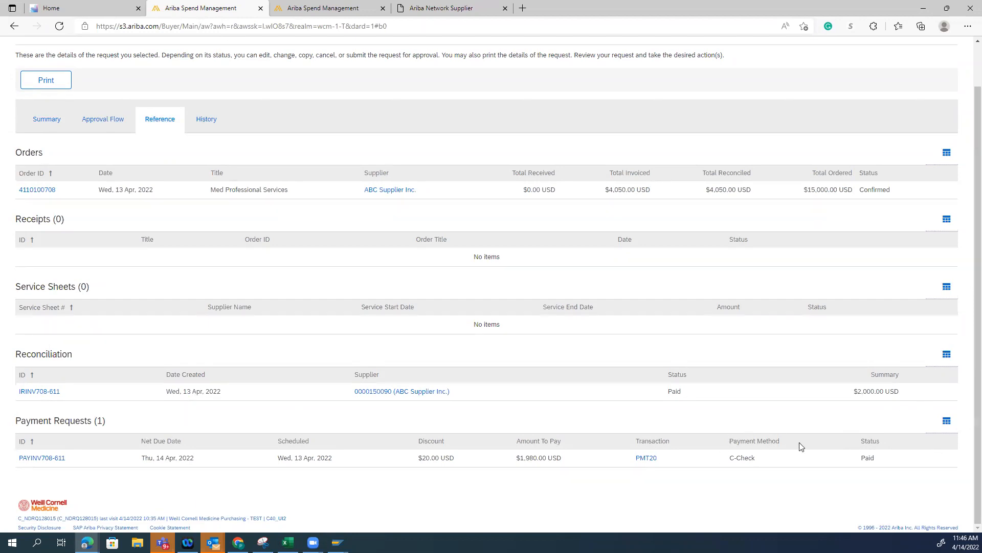
# Open payment transaction PMT20 of invoice INV708, check its payment reference number and go back to the invoice
pyautogui.click(645, 458)
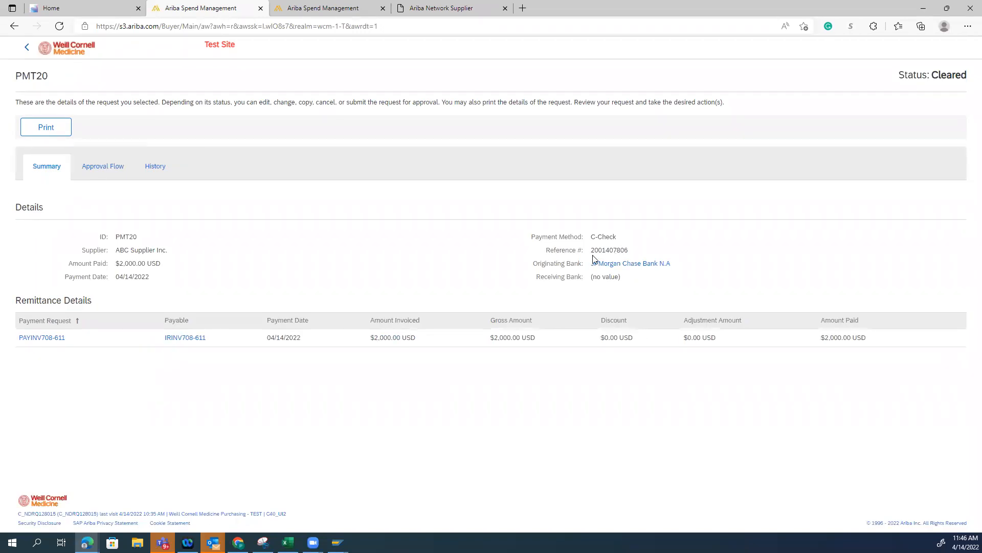
pyautogui.moveTo(651, 252); pyautogui.dragTo(591, 250)
pyautogui.click(27, 50)
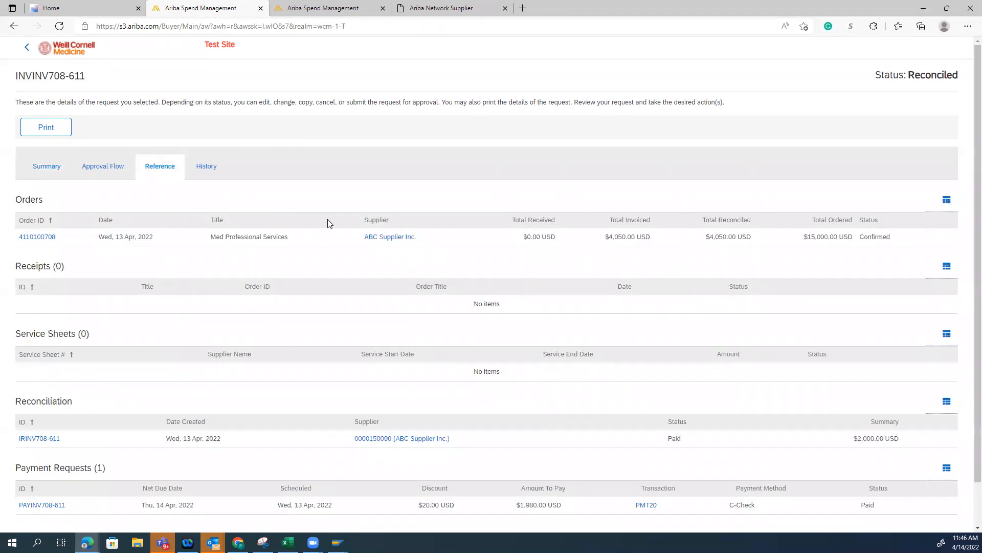
# Close the INV708 invoice page, switch to the Weill Cornell Medicine portal home and dismiss the expired-session dialog
pyautogui.click(260, 9)
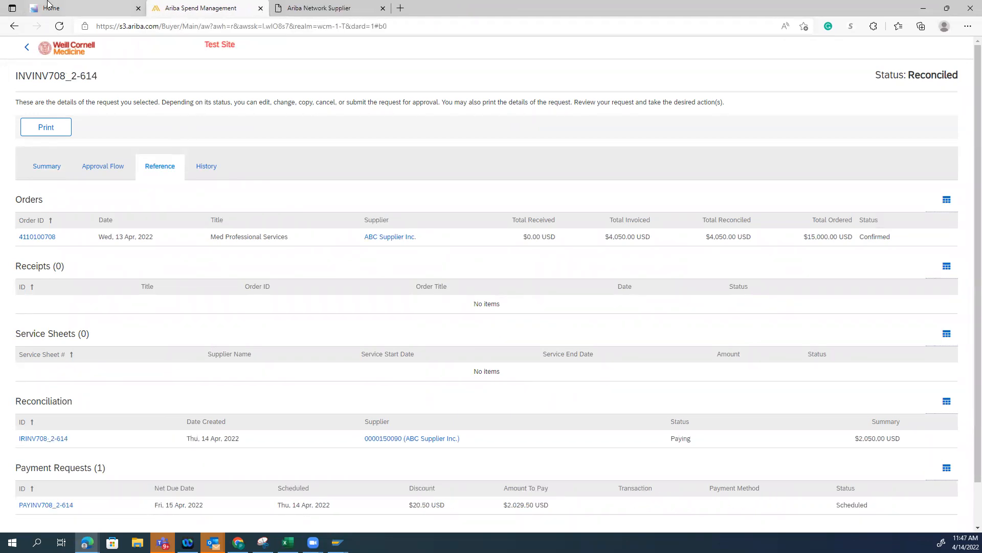
pyautogui.click(70, 9)
pyautogui.click(574, 314)
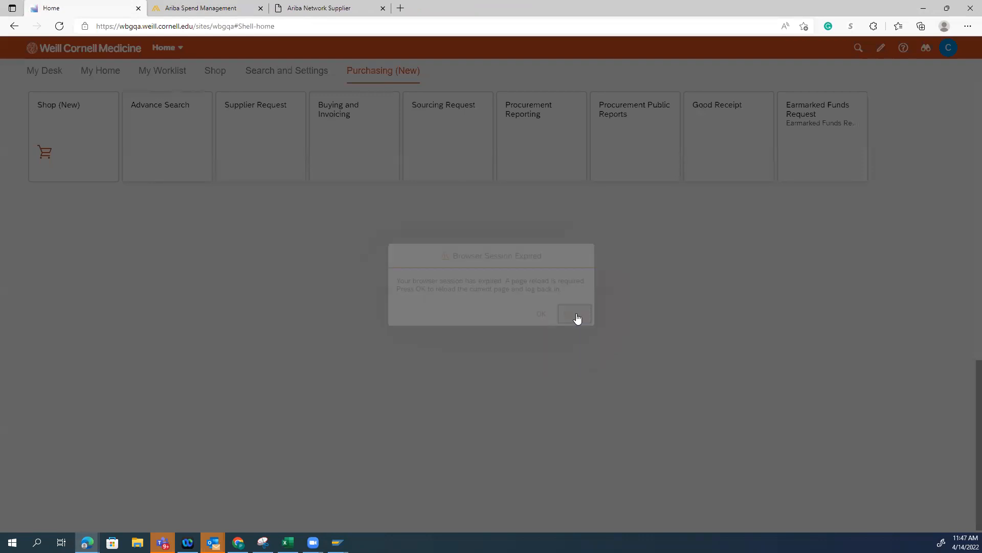
pyautogui.click(948, 47)
pyautogui.click(840, 289)
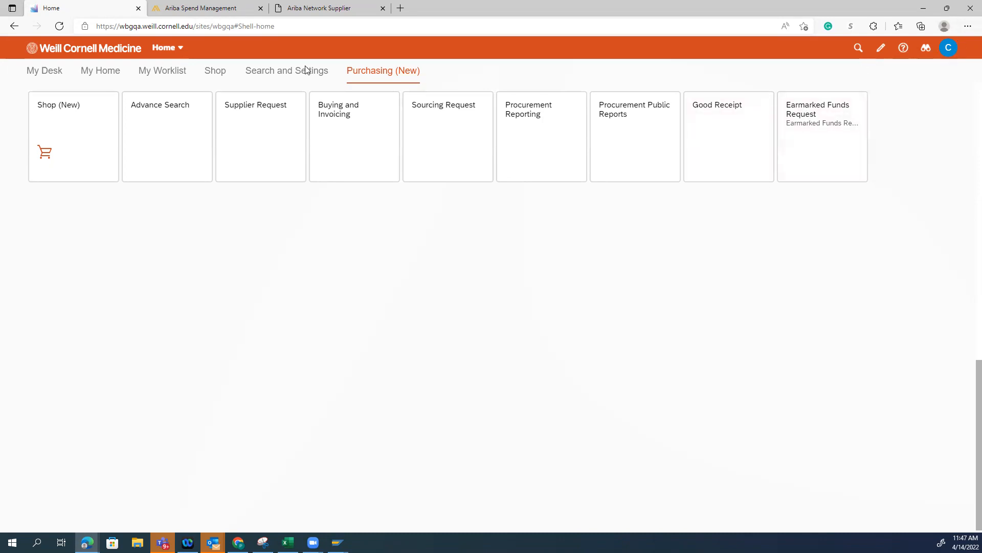
pyautogui.click(951, 50)
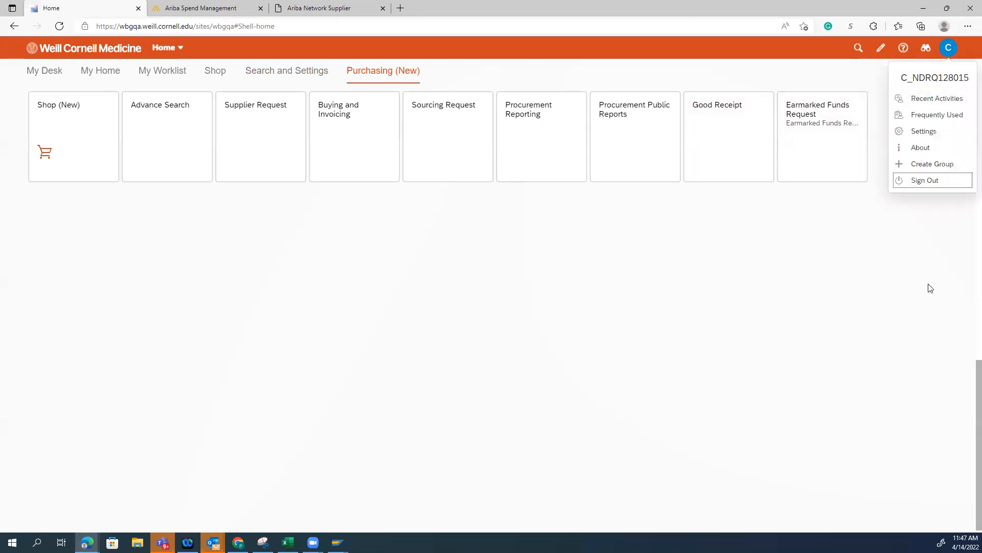
pyautogui.click(781, 238)
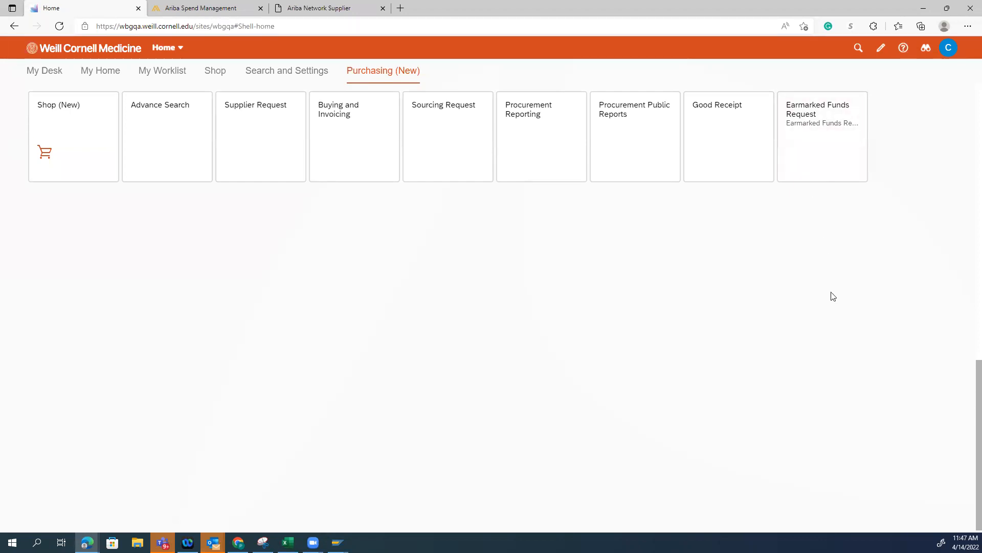
# Open the Earmarked Fund Request Monitor and start a new earmarked funds request in a maximized window
pyautogui.click(829, 137)
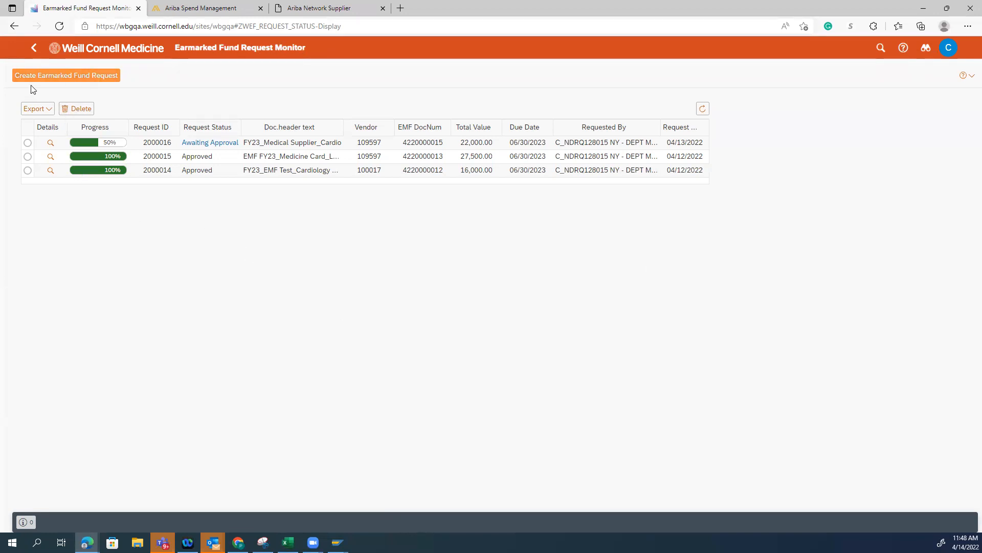
pyautogui.click(102, 78)
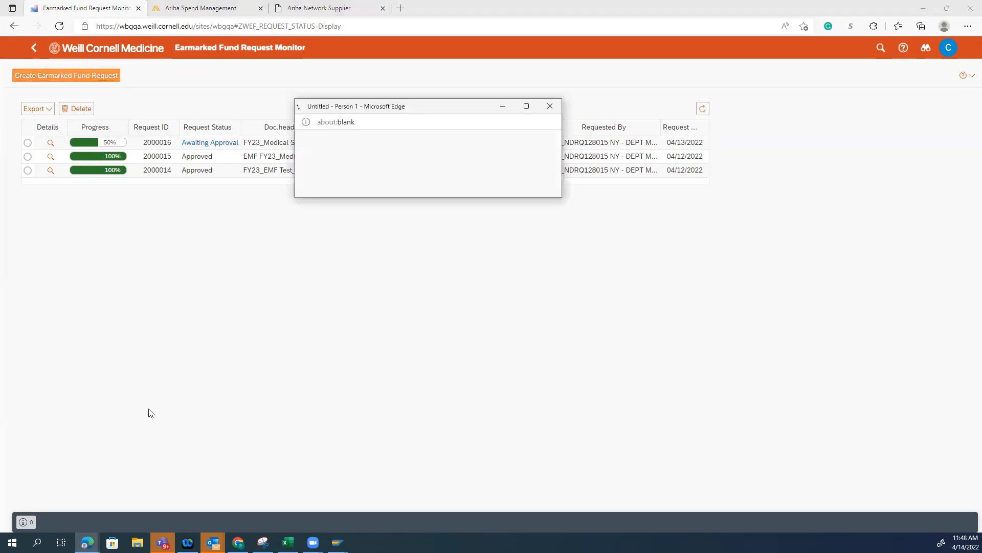
pyautogui.click(527, 107)
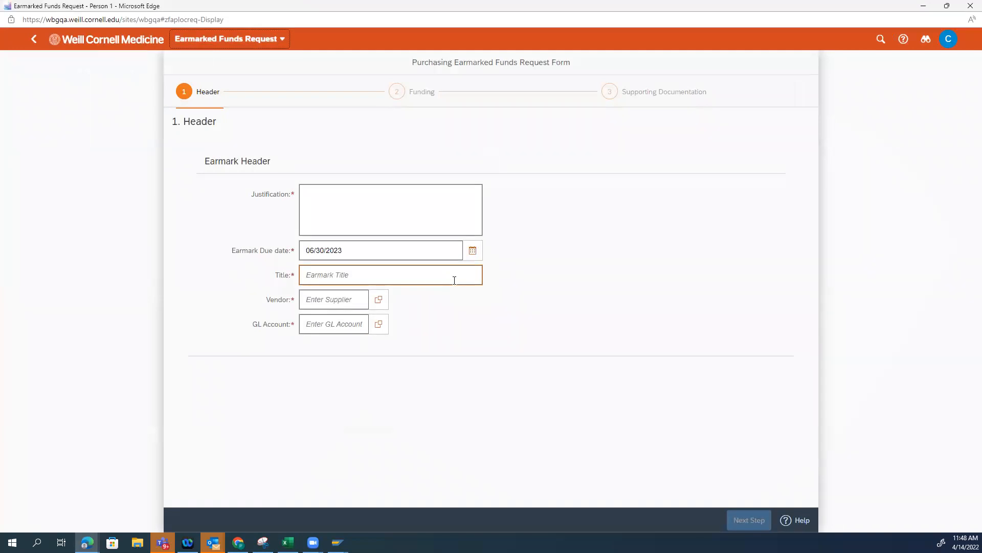
# Enter Test Demo EMF 414 as the justification of the earmarked funds request, keeping the 06/30/2023 due date
pyautogui.click(445, 221)
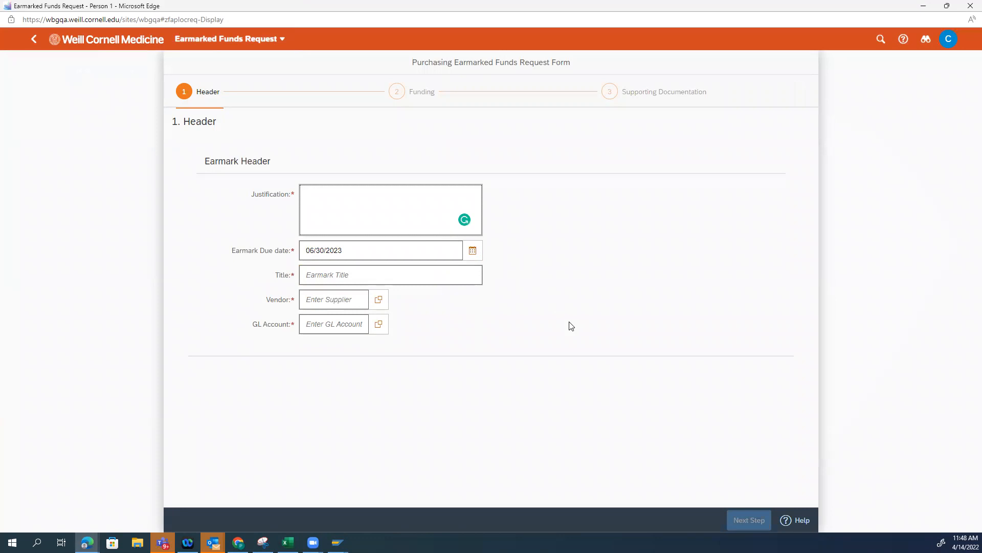
pyautogui.write('Test Demo EMF 414')
pyautogui.hotkey('ctrl', 'a')
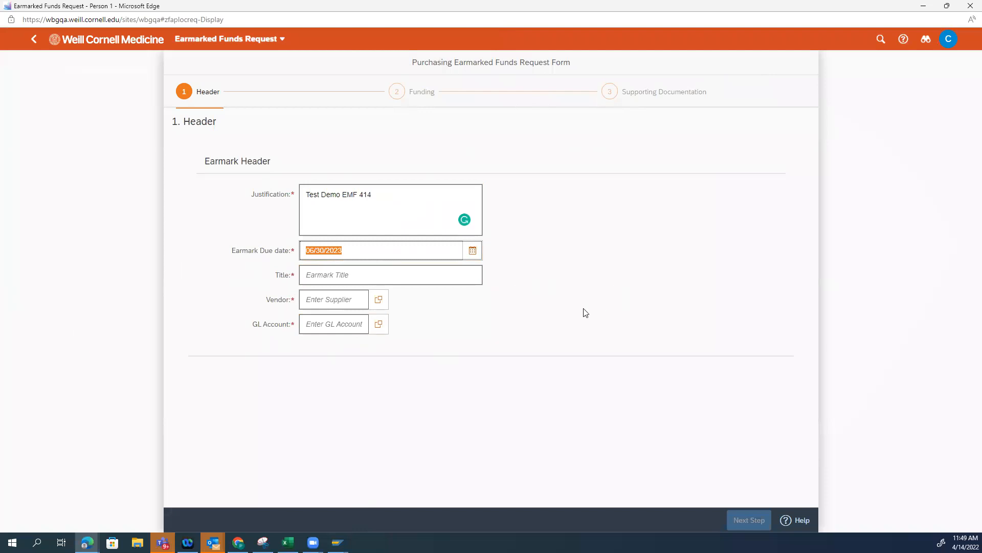
pyautogui.click(497, 344)
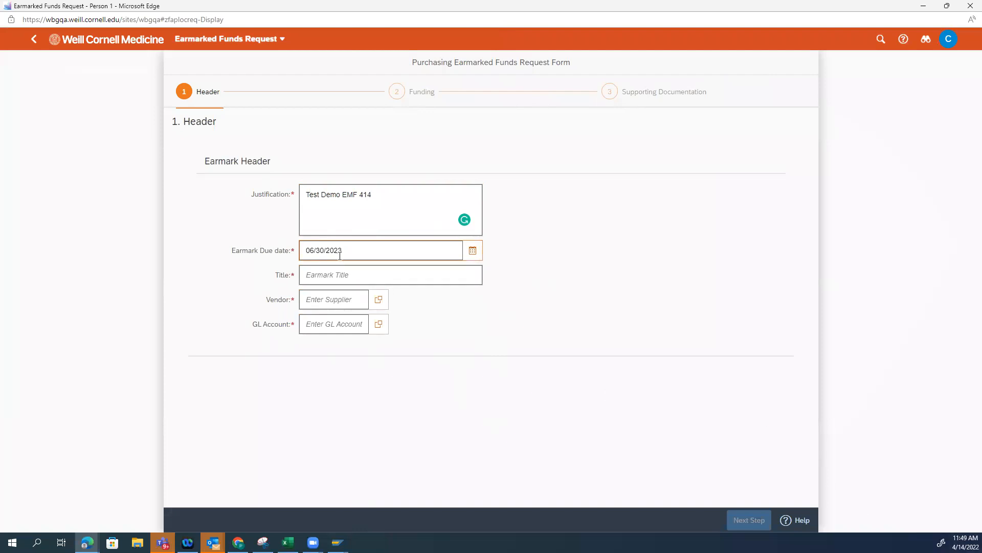
# Copy the justification text Test Demo EMF 414 into the earmark title
pyautogui.click(335, 277)
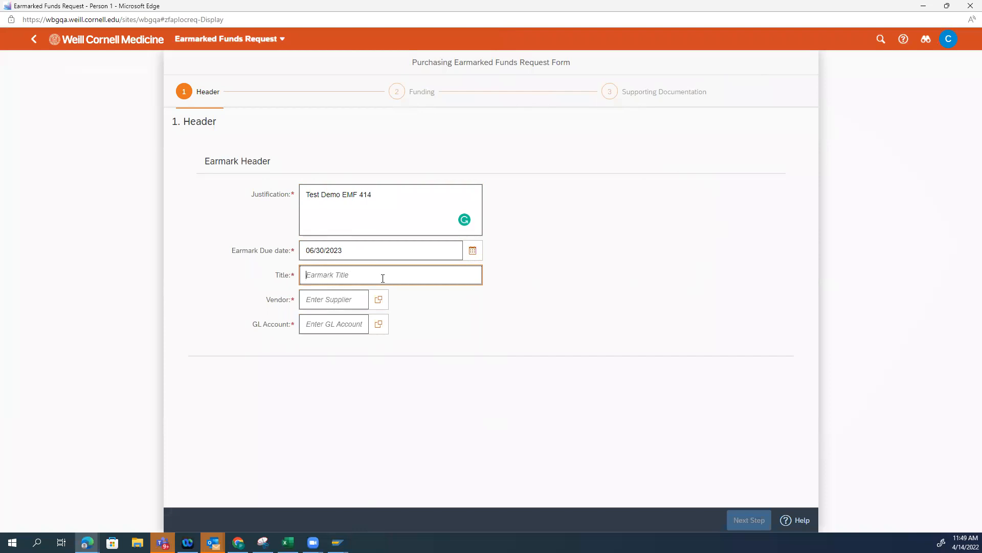
pyautogui.moveTo(391, 205); pyautogui.dragTo(224, 185)
pyautogui.hotkey('ctrl', 'c')
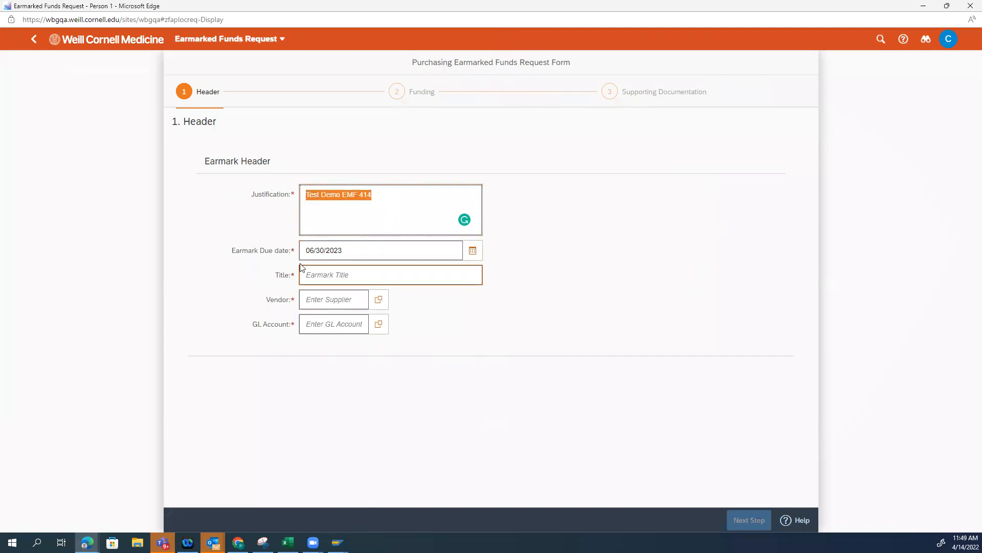
pyautogui.click(326, 275)
pyautogui.hotkey('ctrl', 'v')
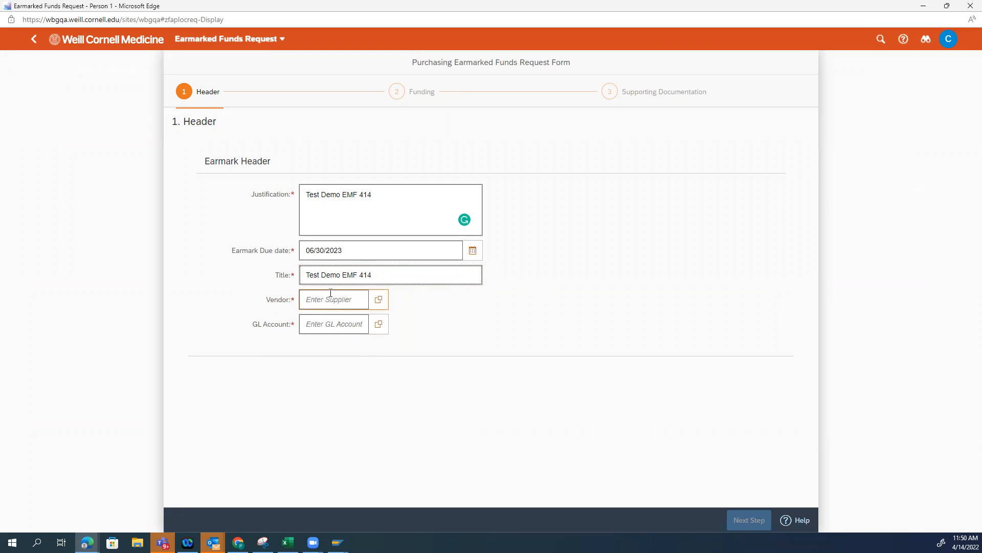
# Search the vendor list for abcam and choose ABCAM INC as the earmark's vendor
pyautogui.click(379, 300)
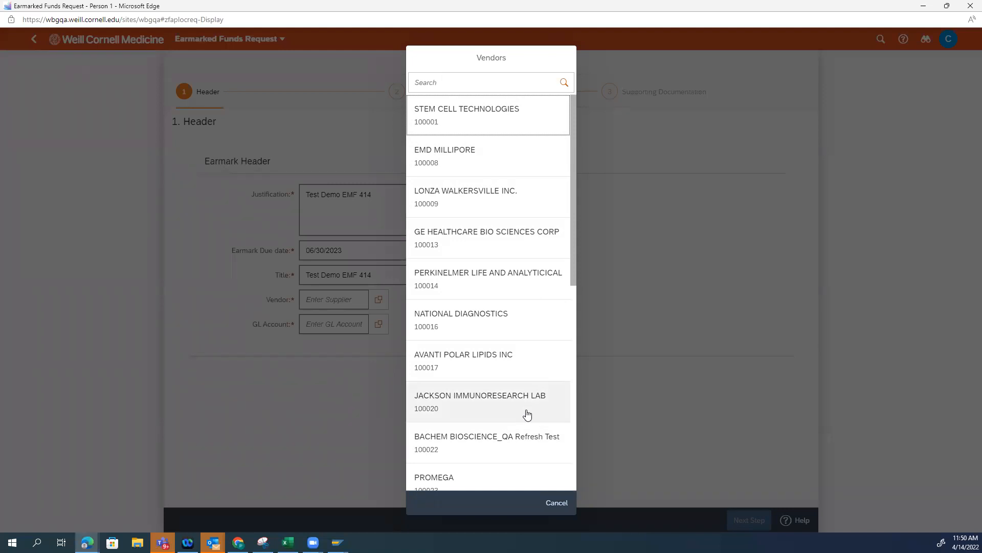
pyautogui.scroll(-6, 527, 414)
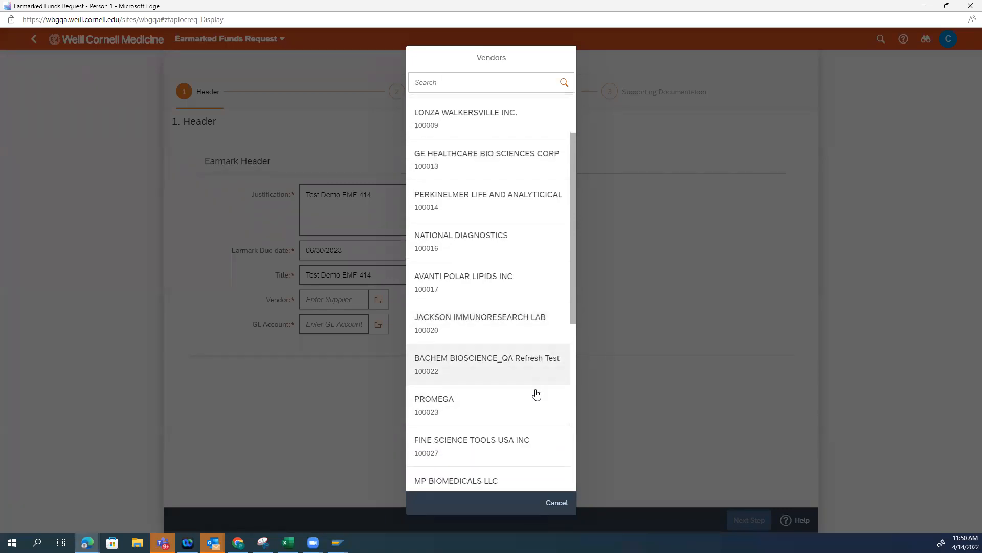
pyautogui.click(460, 83)
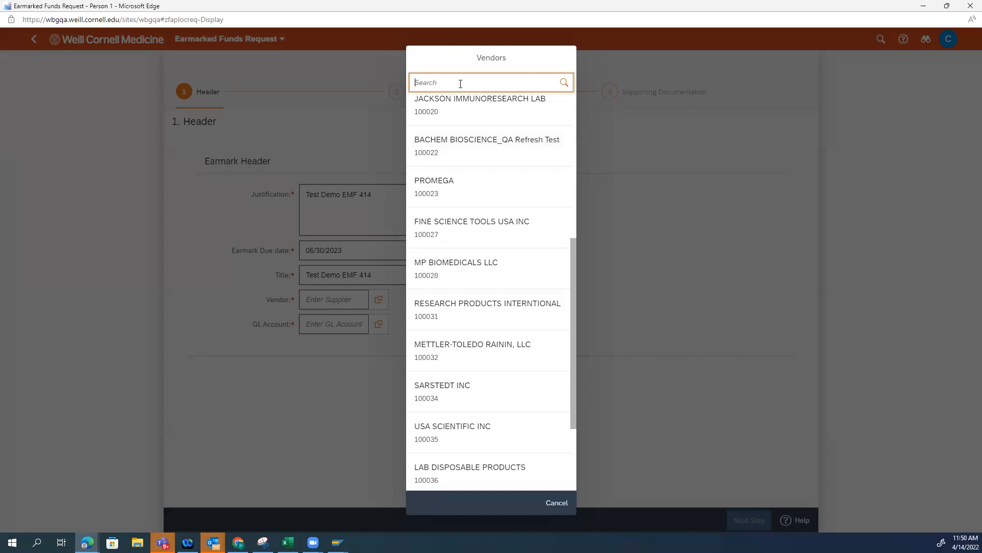
pyautogui.write('abccam')
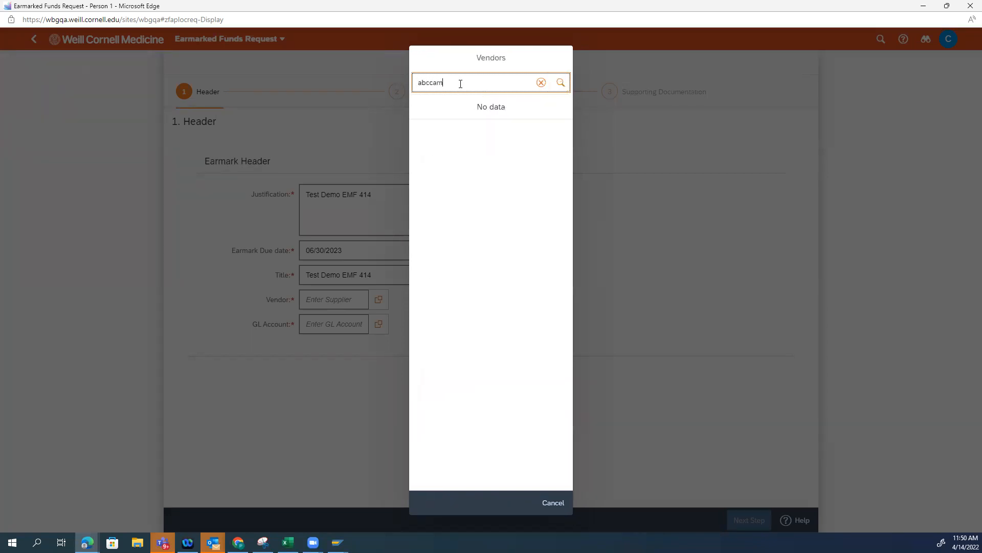
pyautogui.press('BackSpace')
pyautogui.press('BackSpace')
pyautogui.press('BackSpace')
pyautogui.write('am')
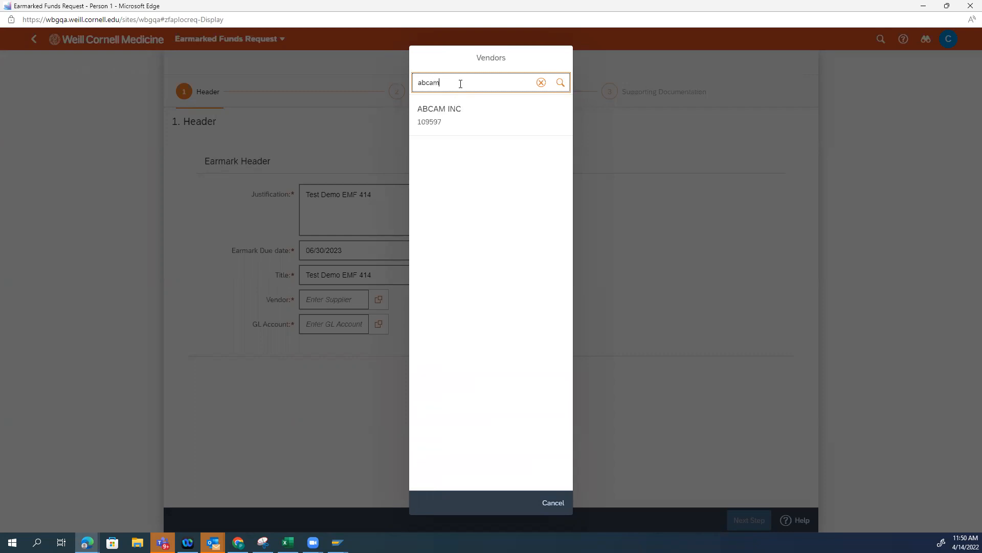
pyautogui.click(457, 126)
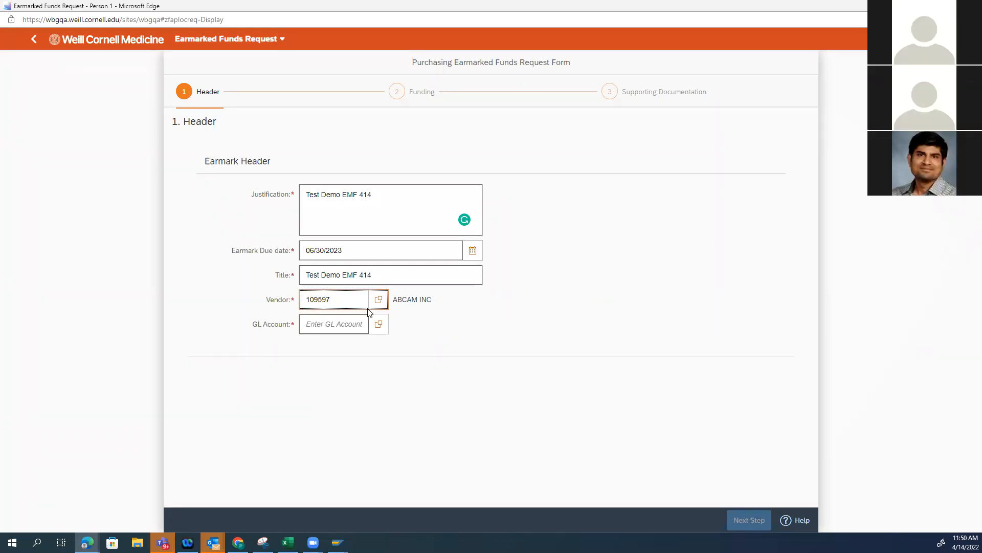
# Choose MEDICAL SUPPLIES as the GL account and continue to the funding section
pyautogui.click(381, 325)
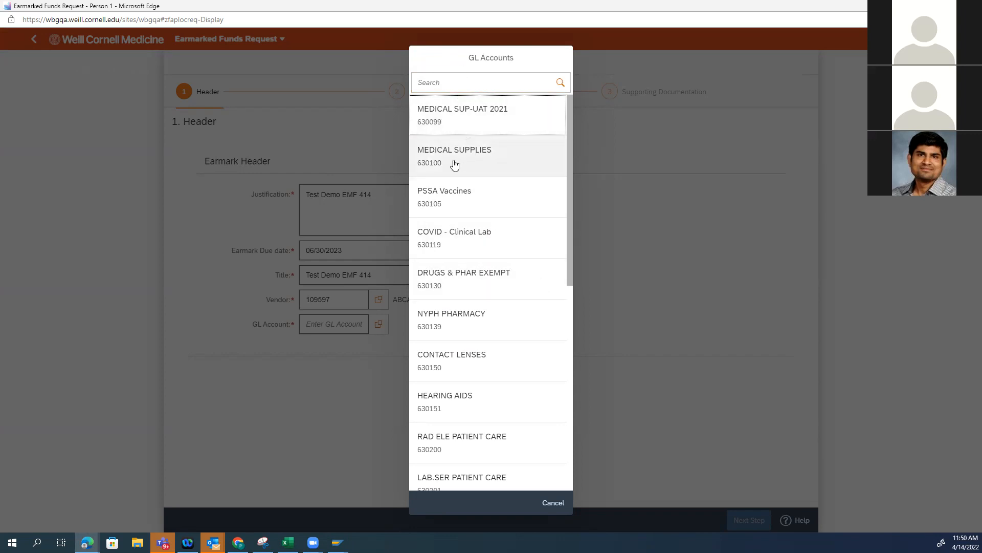
pyautogui.click(452, 82)
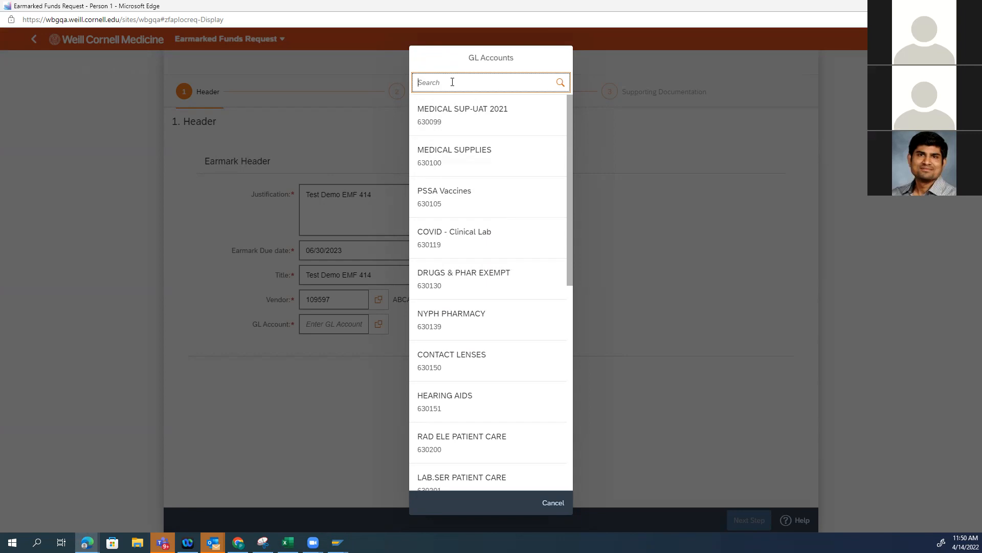
pyautogui.click(474, 162)
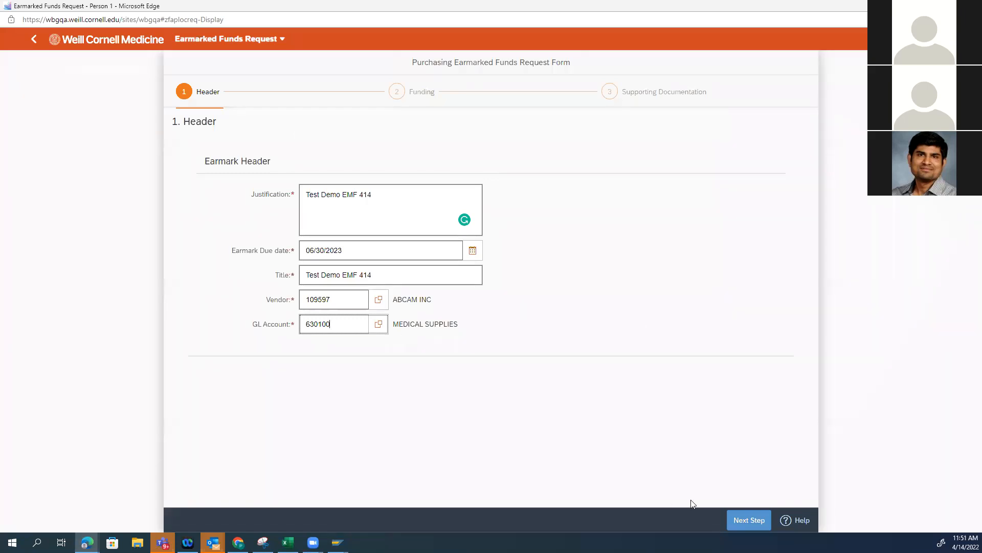
pyautogui.click(751, 528)
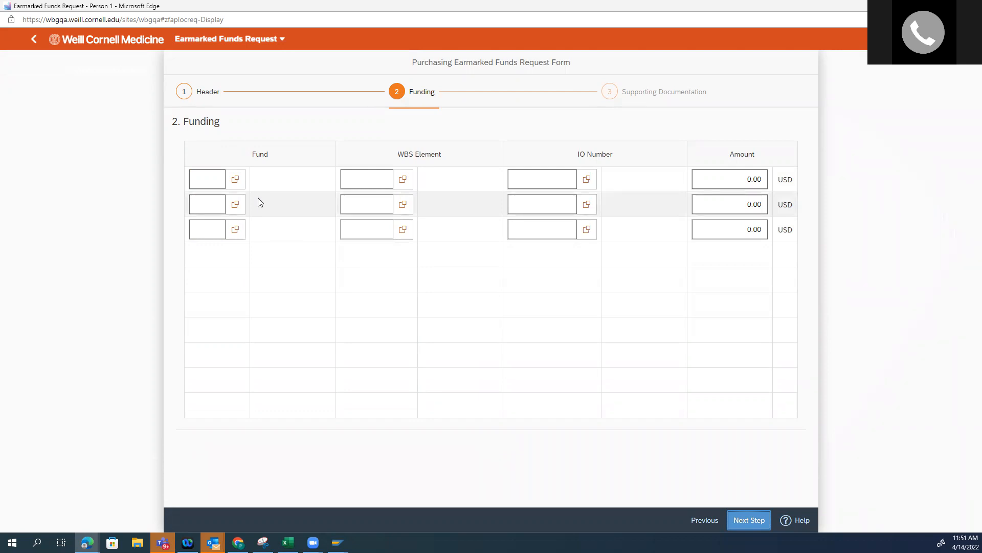
# Fund the first line from MEDICINE BUDGET, found by searching for medicine, with an amount of 10,000 USD
pyautogui.click(233, 179)
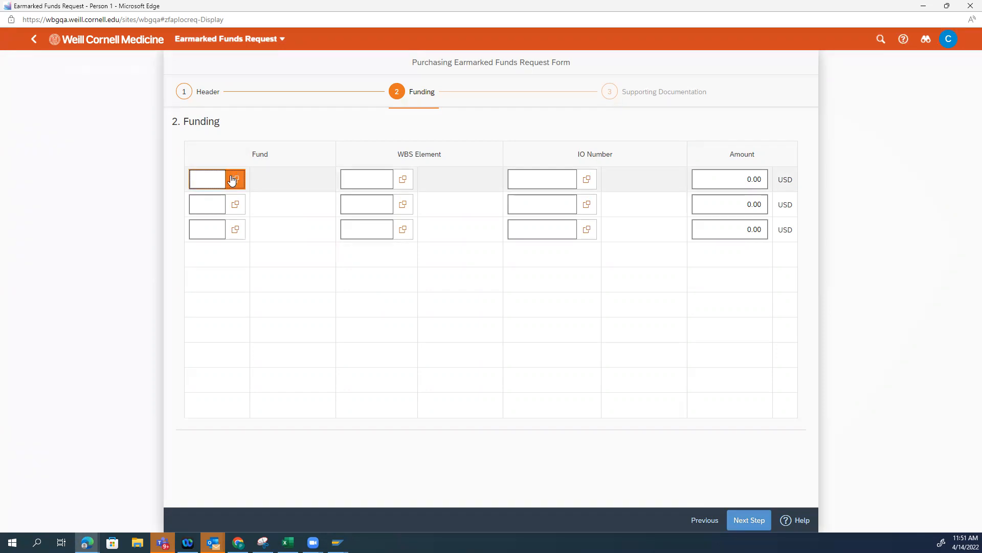
pyautogui.click(413, 83)
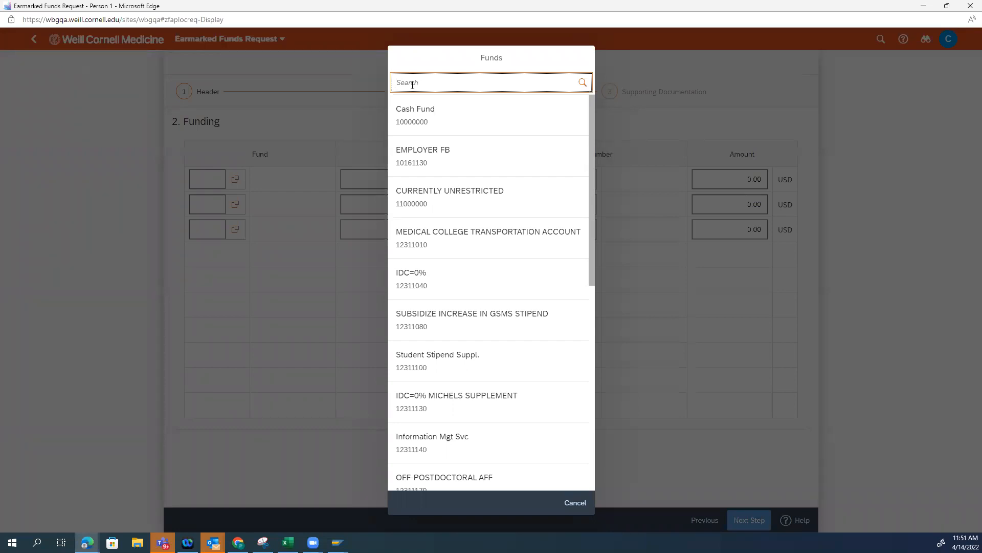
pyautogui.write('medicine')
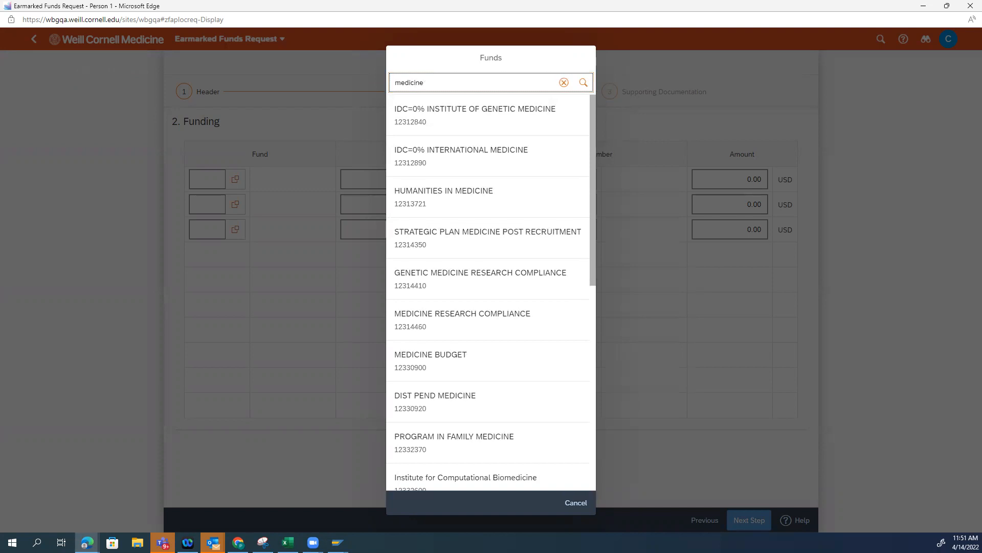
pyautogui.click(492, 366)
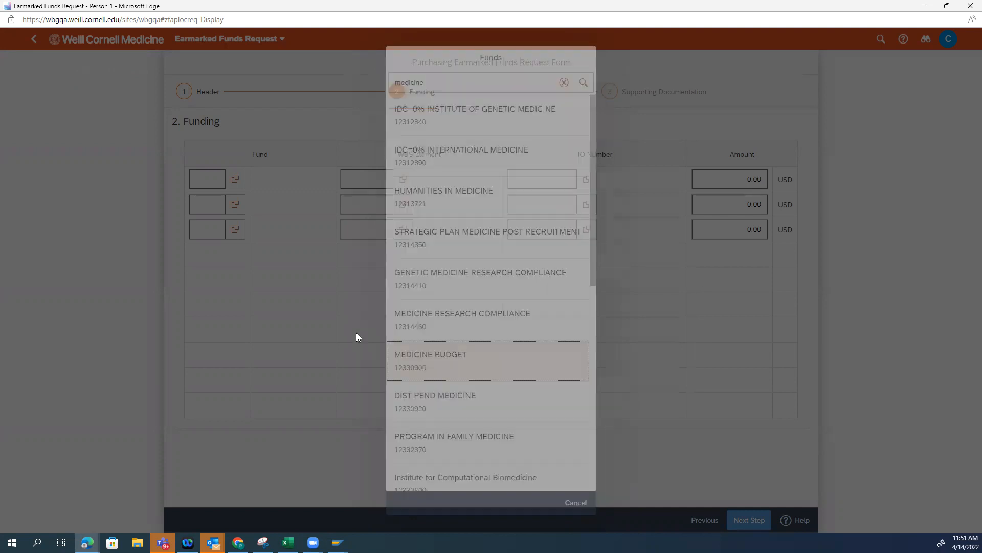
pyautogui.click(736, 180)
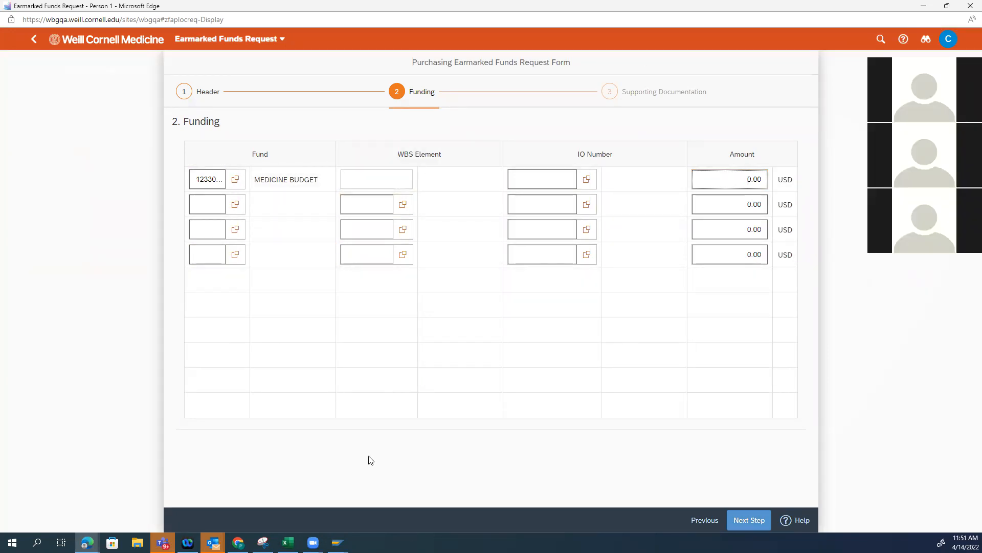
pyautogui.moveTo(746, 180); pyautogui.dragTo(968, 178)
pyautogui.write('10000')
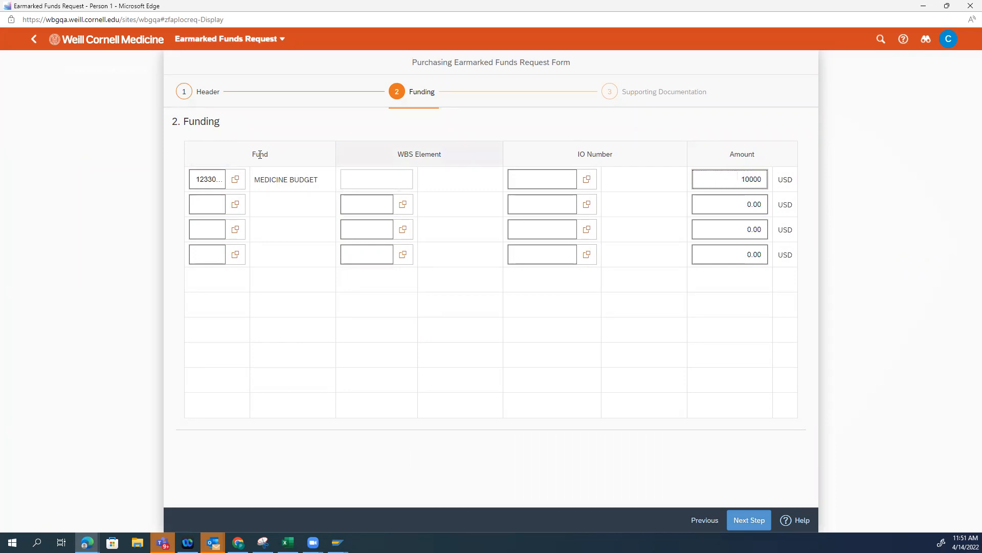
# Assign WBS element 5 R01 HL080477-12 with 2,500 USD to the second funding line and continue to supporting documentation
pyautogui.click(403, 204)
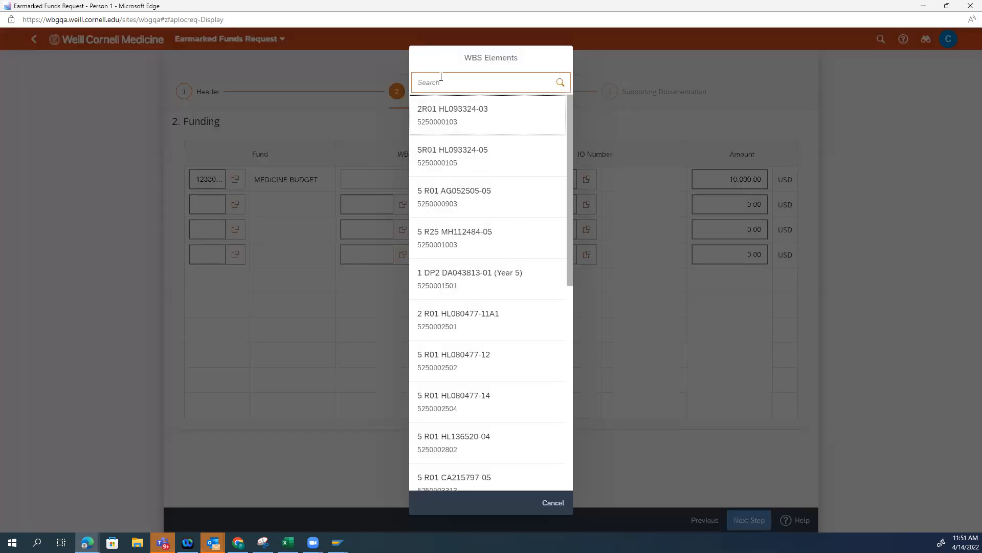
pyautogui.click(443, 82)
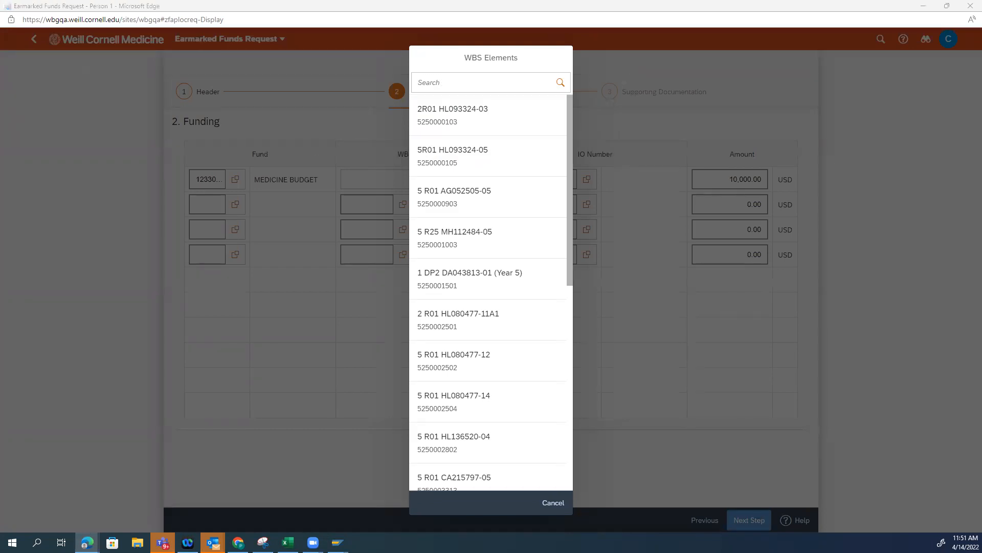
pyautogui.hotkey('alt', 'Tab')
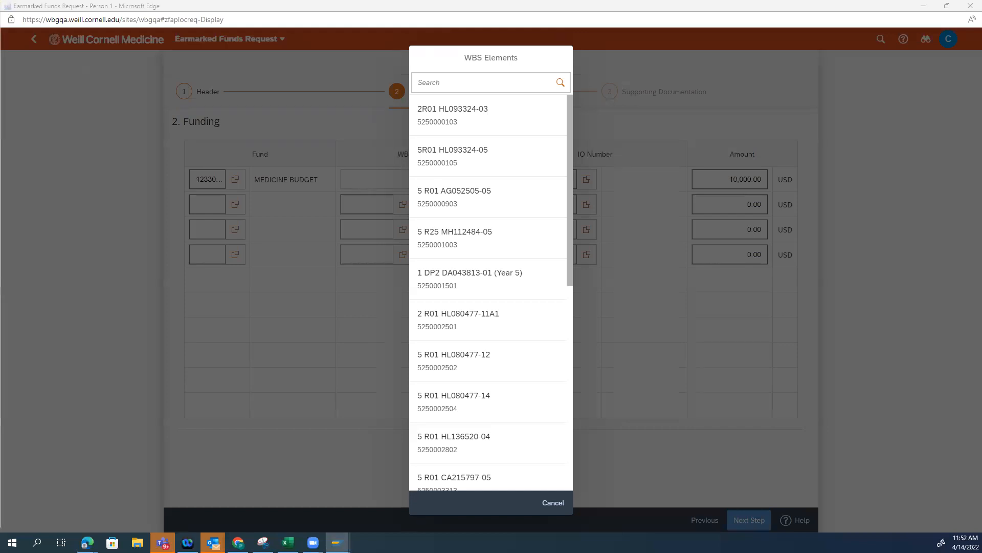
pyautogui.click(468, 372)
pyautogui.click(468, 372)
pyautogui.press('Tab')
pyautogui.write('250')
pyautogui.click(931, 267)
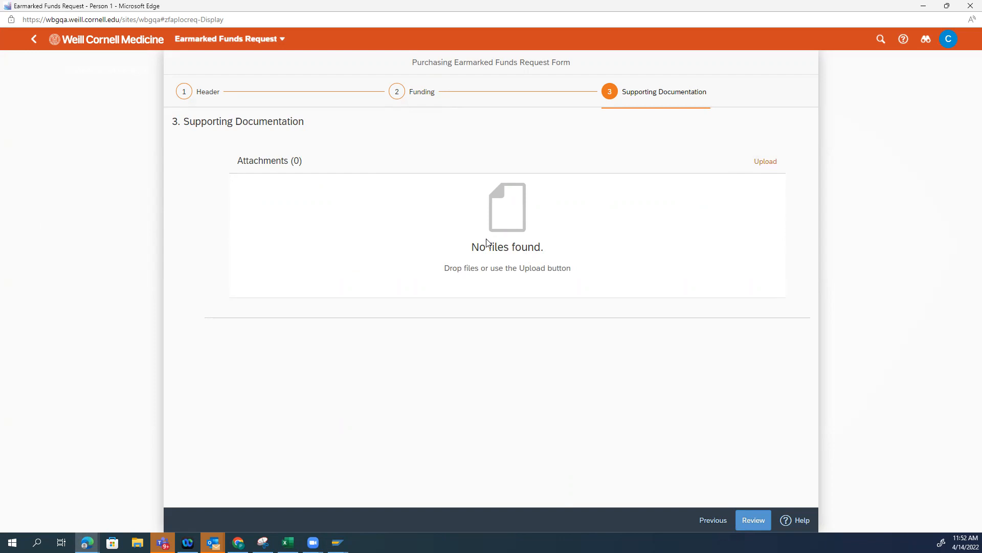
# Attach the file wcm-1-T_supplierTouchPolicy_Policies.xlsx as supporting documentation and open the request's review page
pyautogui.click(764, 163)
pyautogui.click(144, 96)
pyautogui.doubleClick(144, 96)
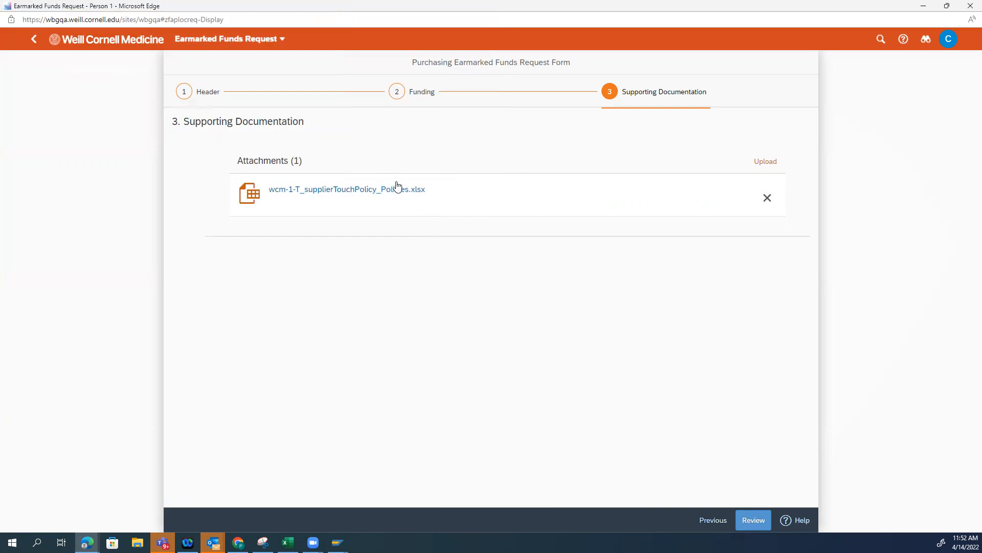
pyautogui.click(758, 520)
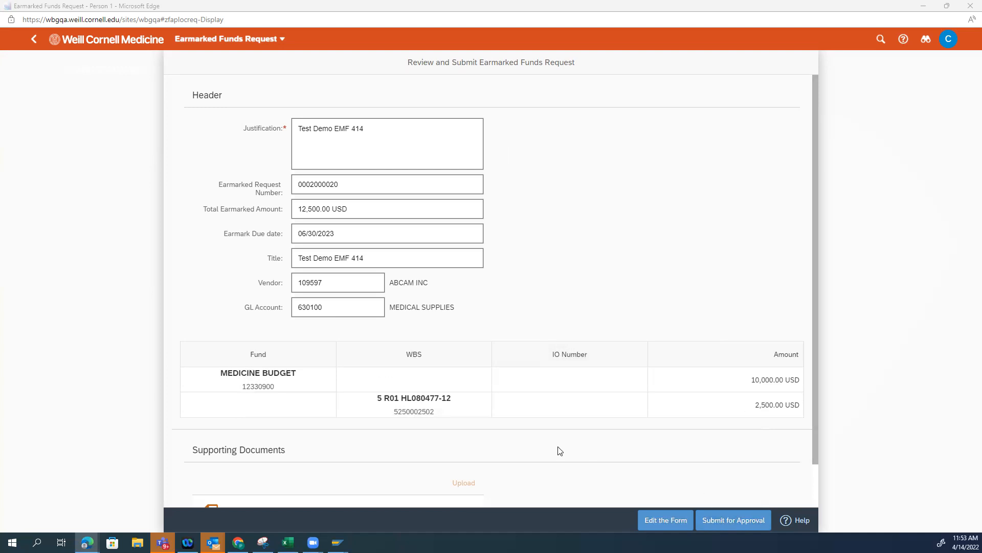
# Review the earmarked funds request, submit it for approval and highlight its earmarked document number
pyautogui.scroll(-1, 471, 454)
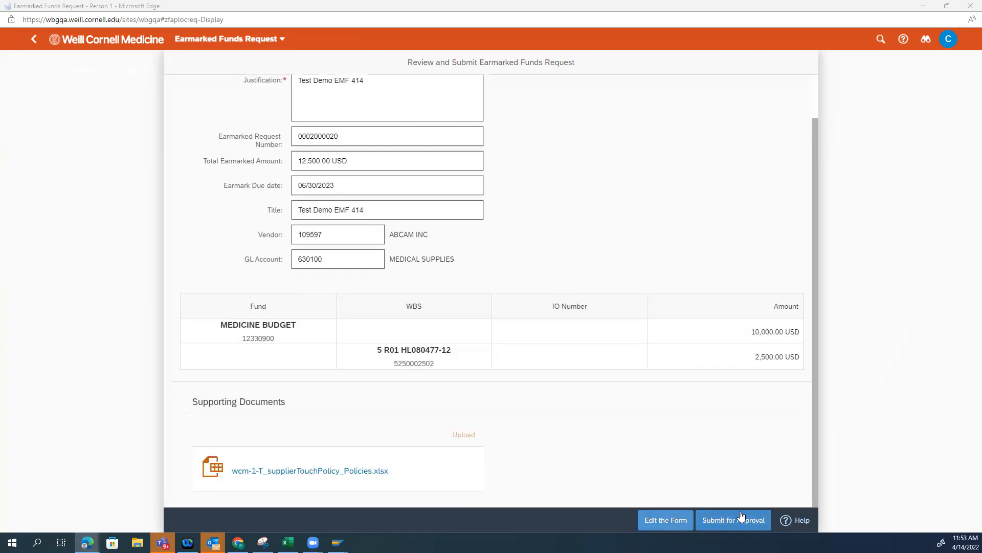
pyautogui.scroll(1, 563, 317)
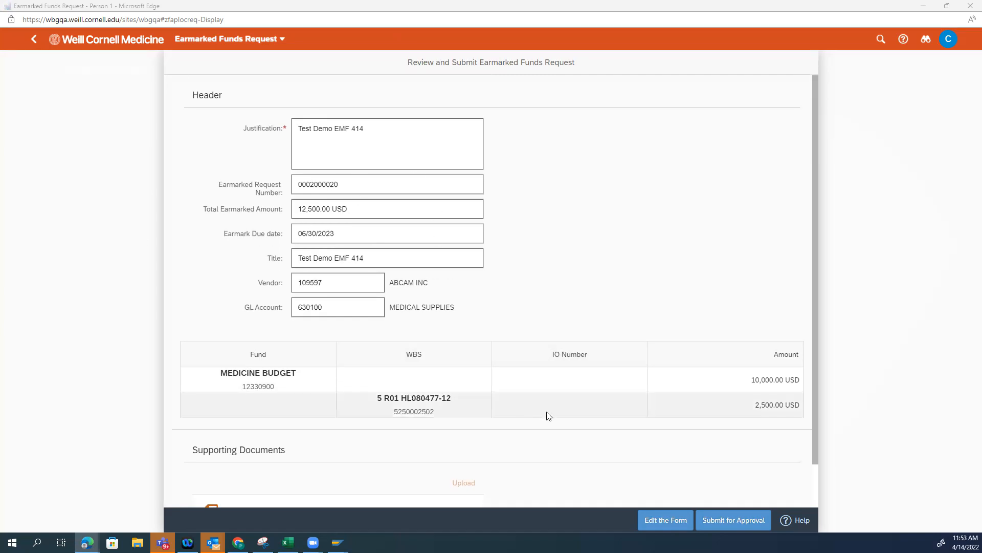
pyautogui.scroll(-1, 545, 414)
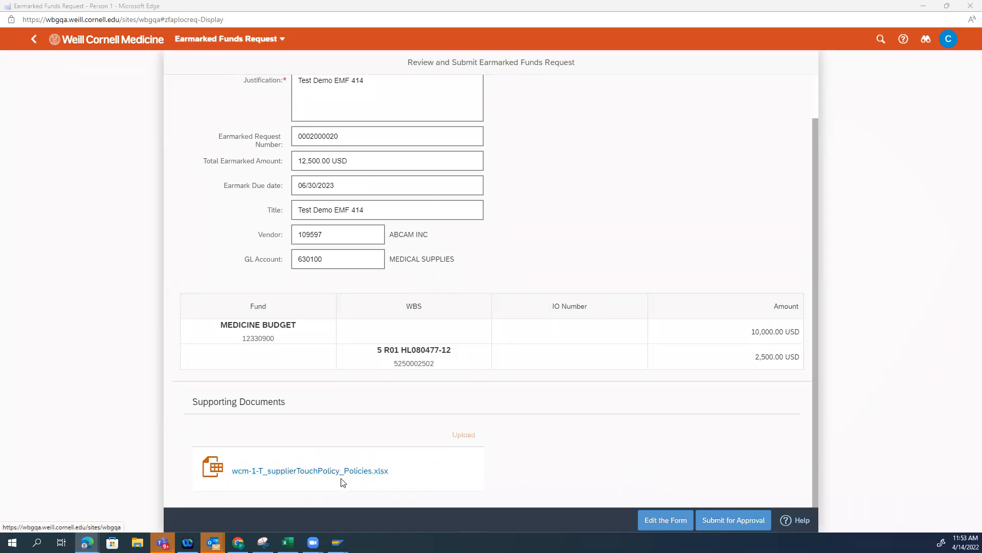
pyautogui.scroll(1, 636, 397)
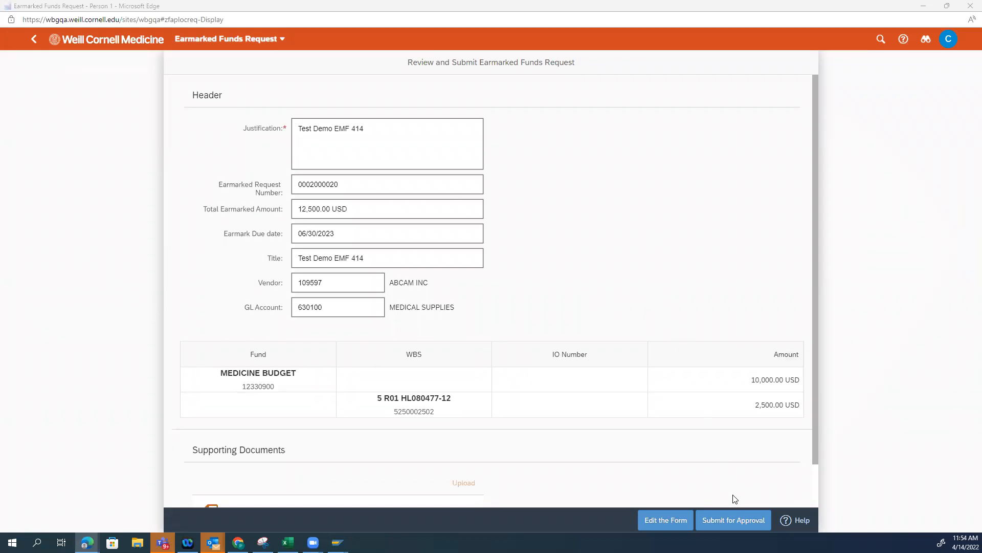
pyautogui.click(725, 522)
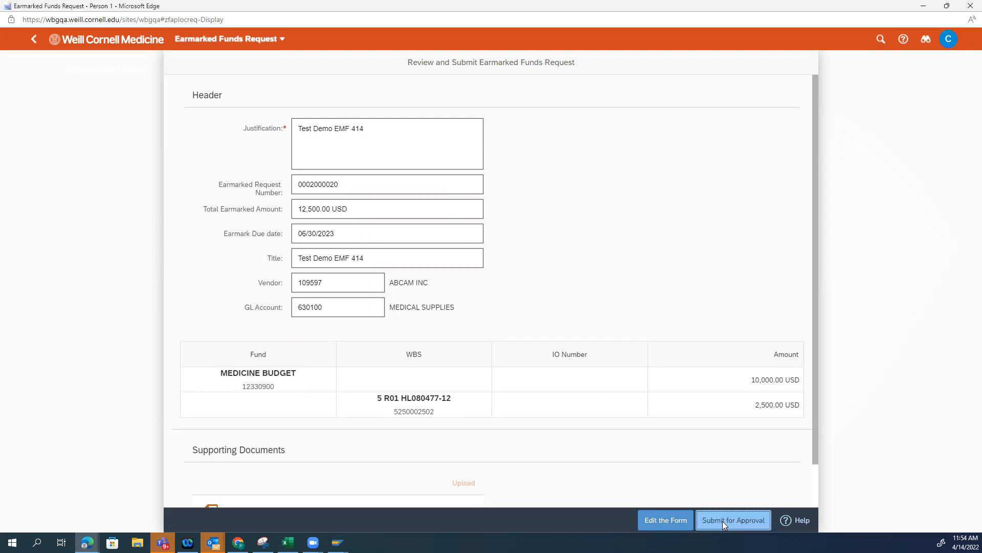
pyautogui.click(532, 306)
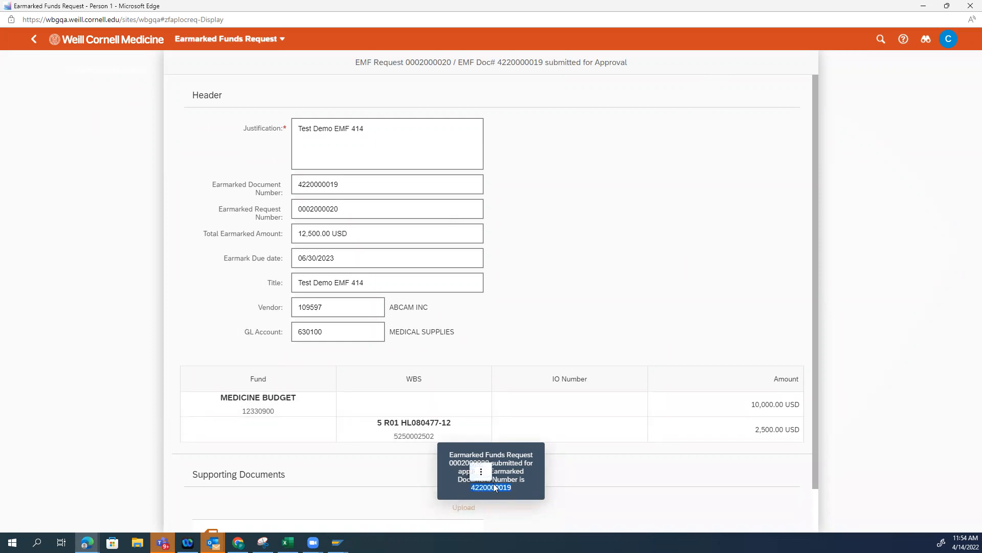
pyautogui.moveTo(500, 484); pyautogui.dragTo(526, 493)
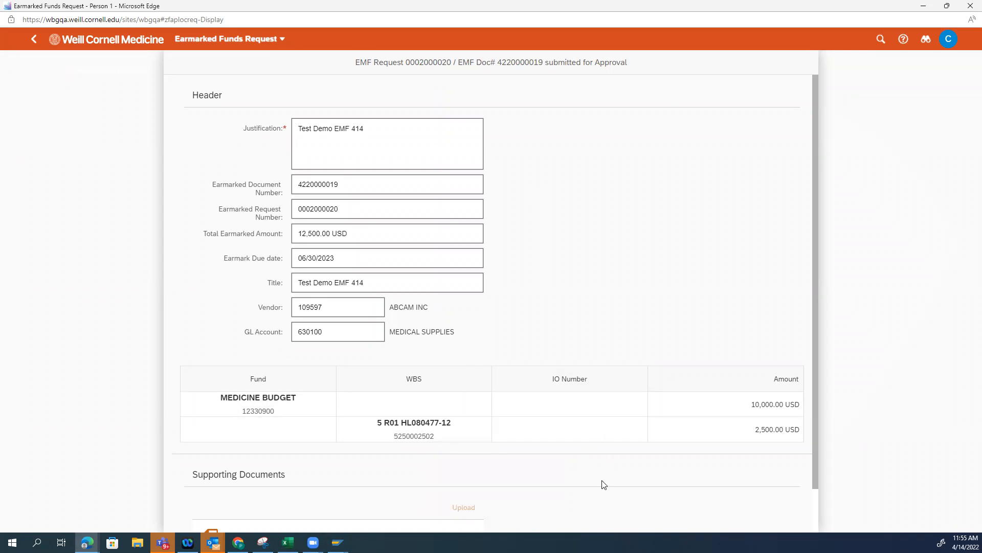
# Review the submitted earmarked funds request down to its supporting documents, close it and reload the request monitor
pyautogui.scroll(-1, 712, 440)
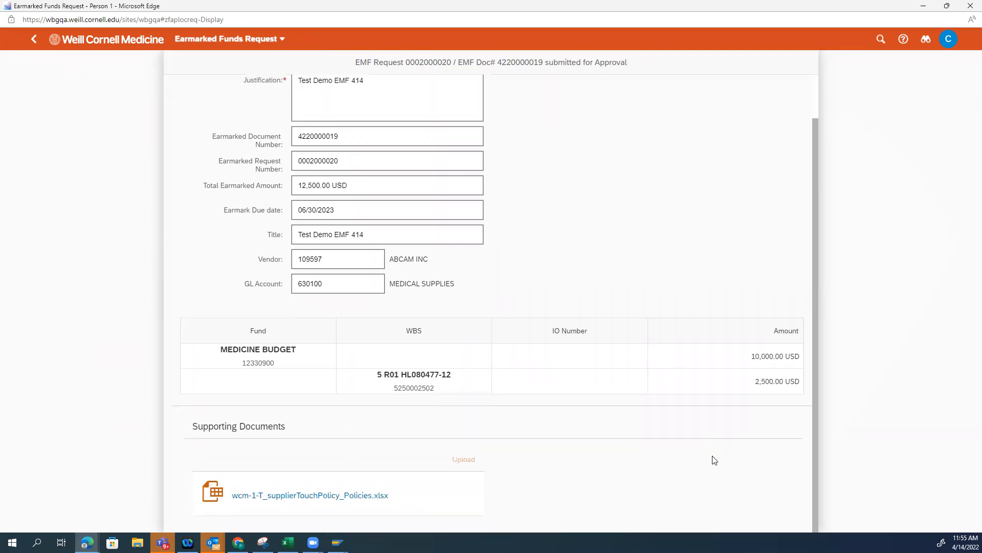
pyautogui.scroll(1, 712, 450)
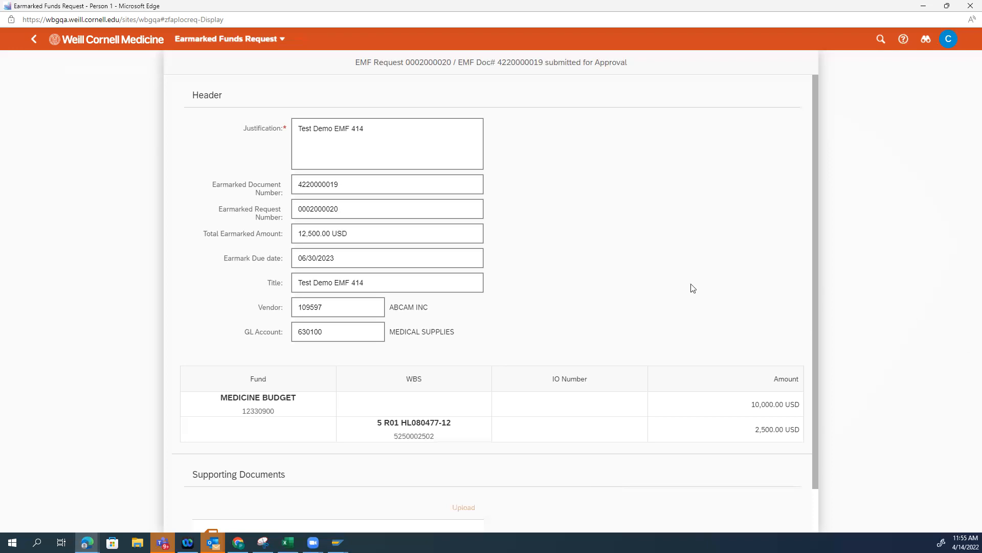
pyautogui.scroll(-1, 517, 307)
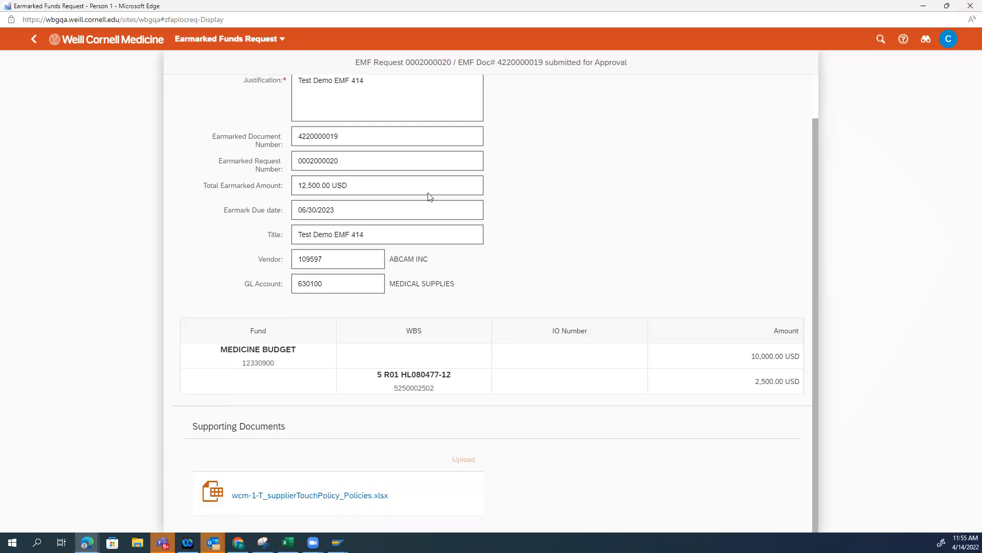
pyautogui.click(969, 5)
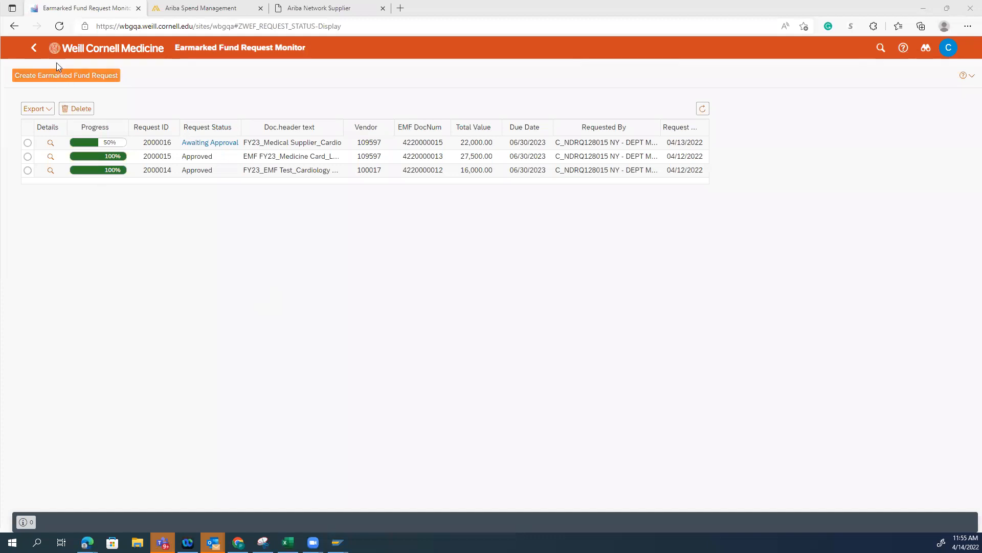
pyautogui.click(59, 25)
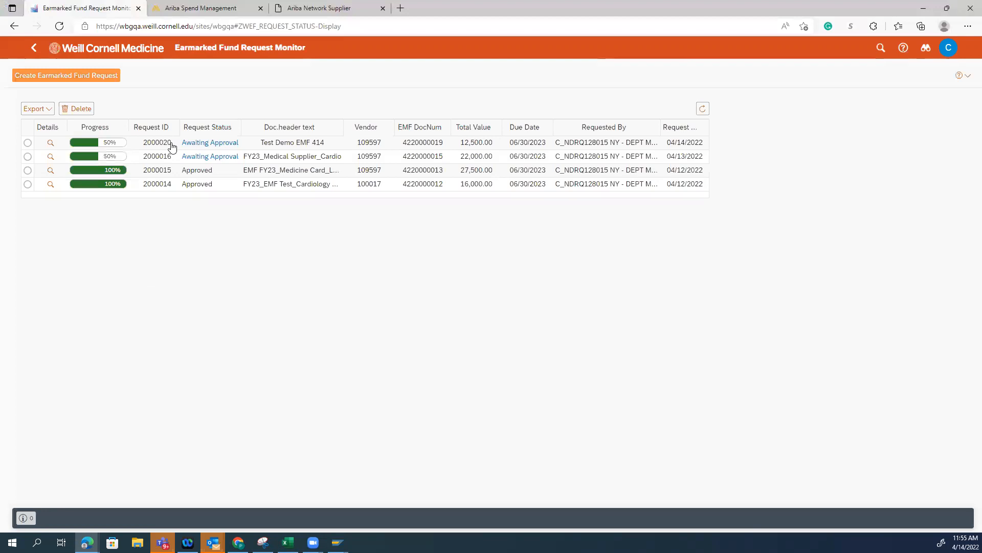
# View the workflow log and pending budget approvers of the Test Demo EMF 414 request, and close the log
pyautogui.click(210, 143)
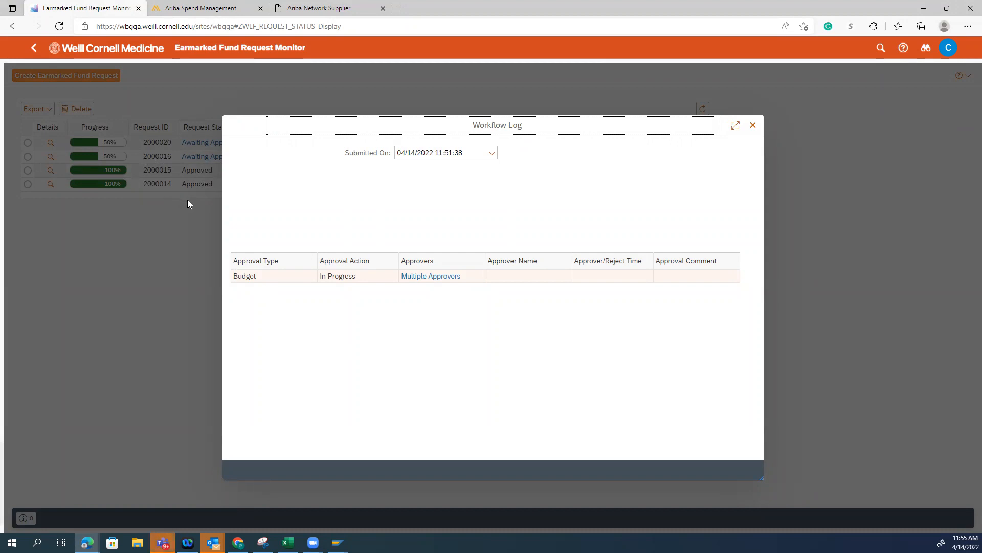
pyautogui.click(450, 277)
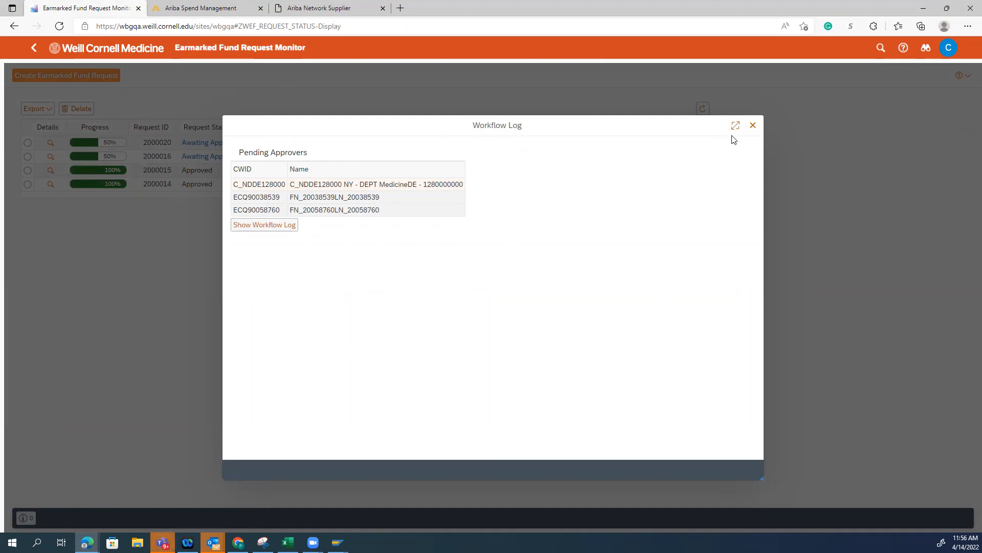
pyautogui.click(753, 125)
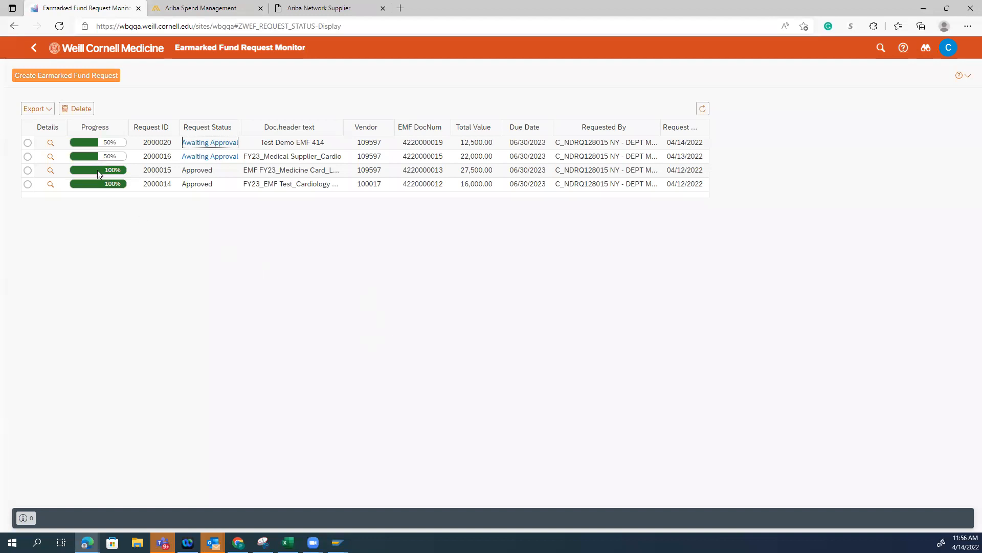
# Select the approved FY23 Medicine Card request in the monitor by its earmarked document number
pyautogui.click(404, 171)
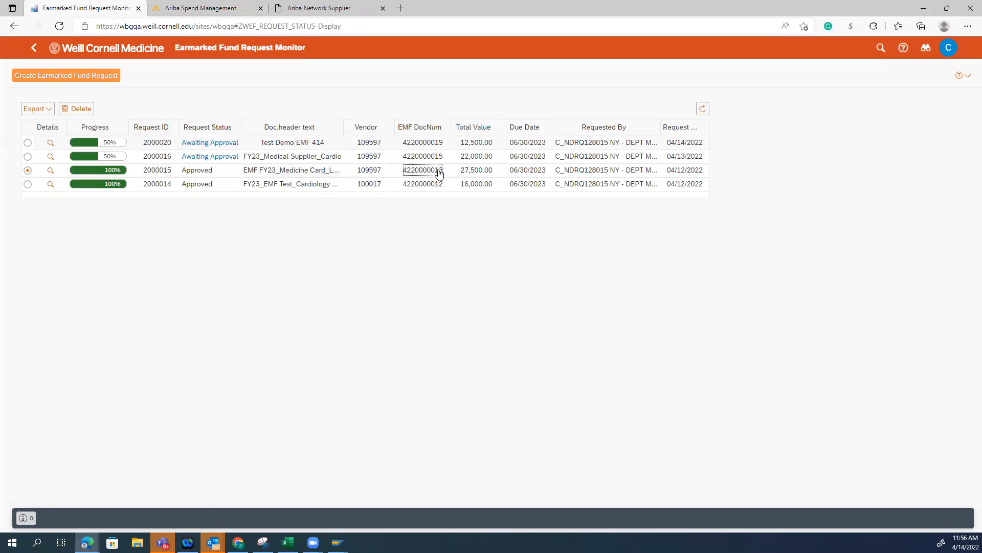
pyautogui.click(164, 8)
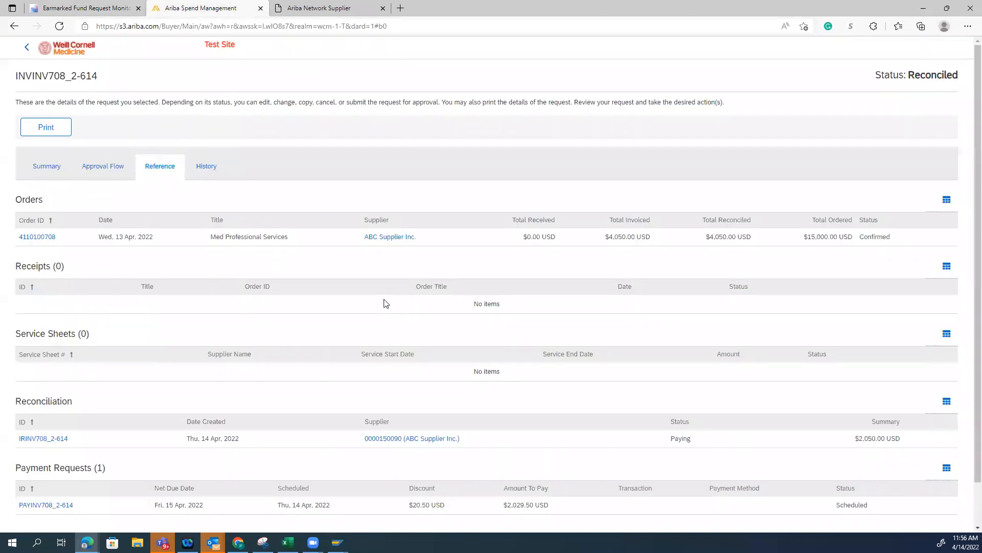
pyautogui.click(82, 7)
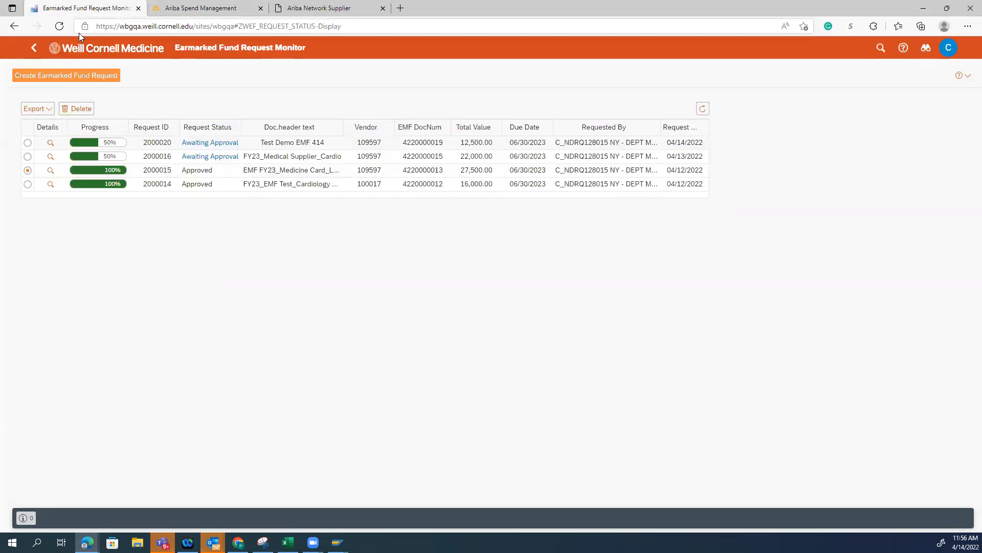
# Leave the request monitor, open the new purchasing shop and browse the Abcam catalog items under Lab Supplies
pyautogui.click(37, 51)
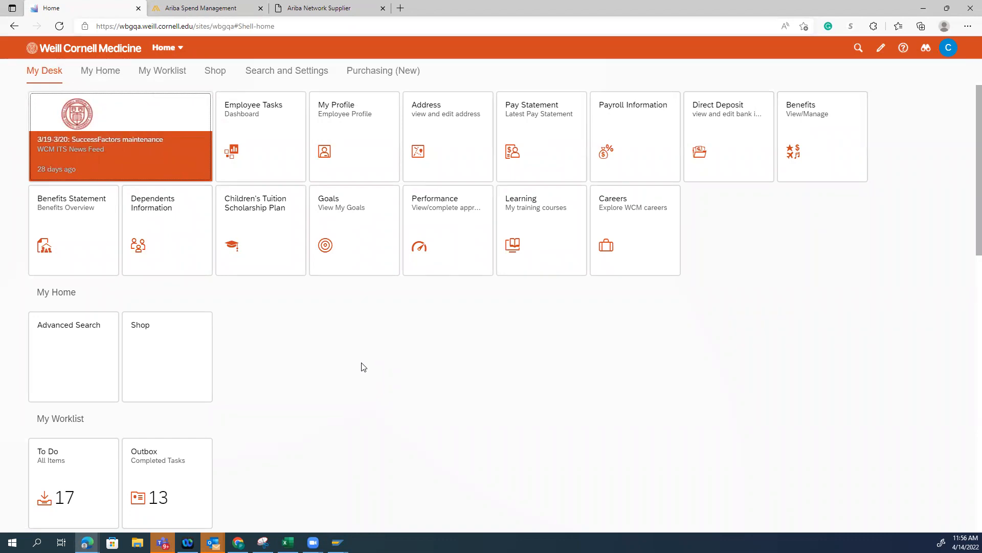
pyautogui.click(378, 71)
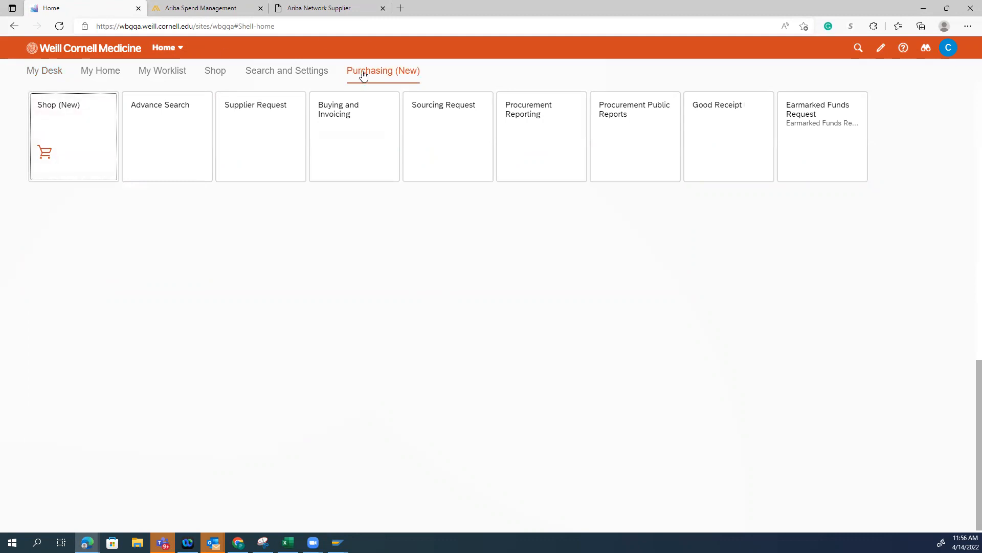
pyautogui.click(78, 130)
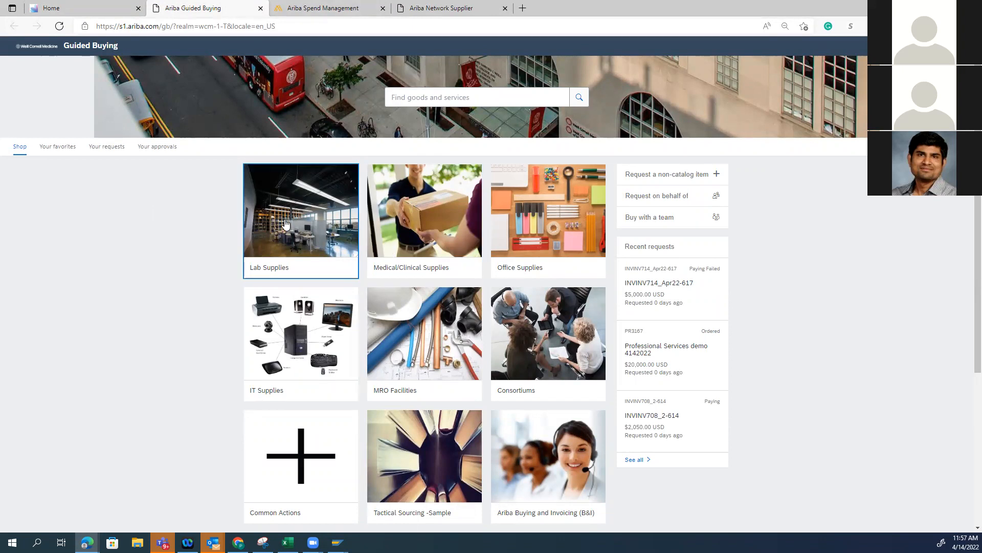
pyautogui.click(302, 215)
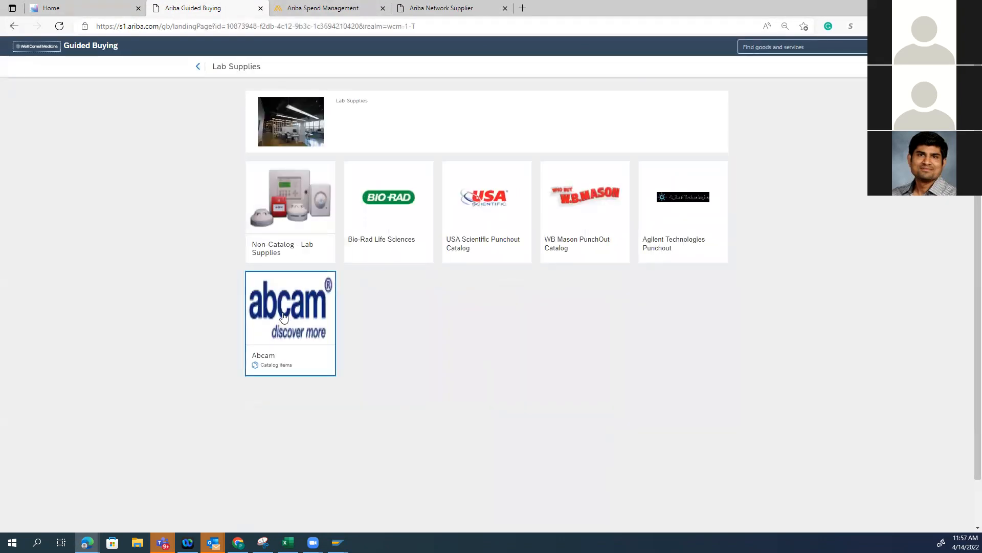
pyautogui.click(267, 251)
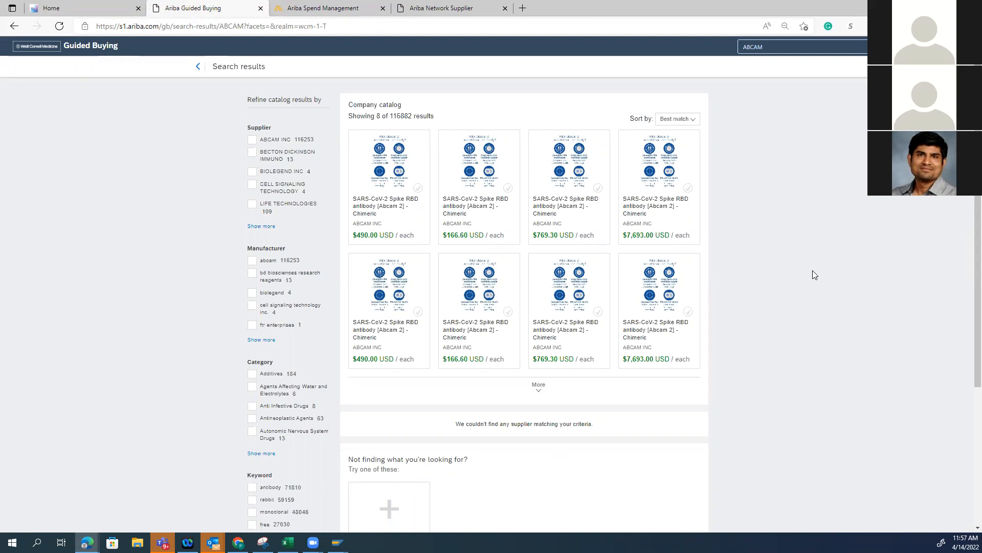
# Open the first 490.00 USD SARS-CoV-2 Spike RBD antibody [Abcam 2] - Chimeric result on the supplier's punchout site
pyautogui.moveTo(414, 211)
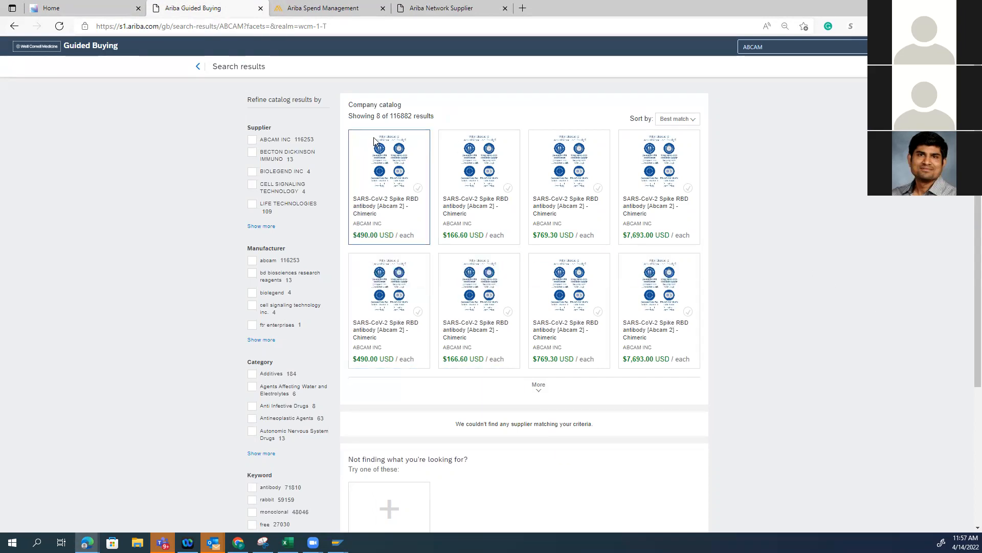
pyautogui.moveTo(394, 235)
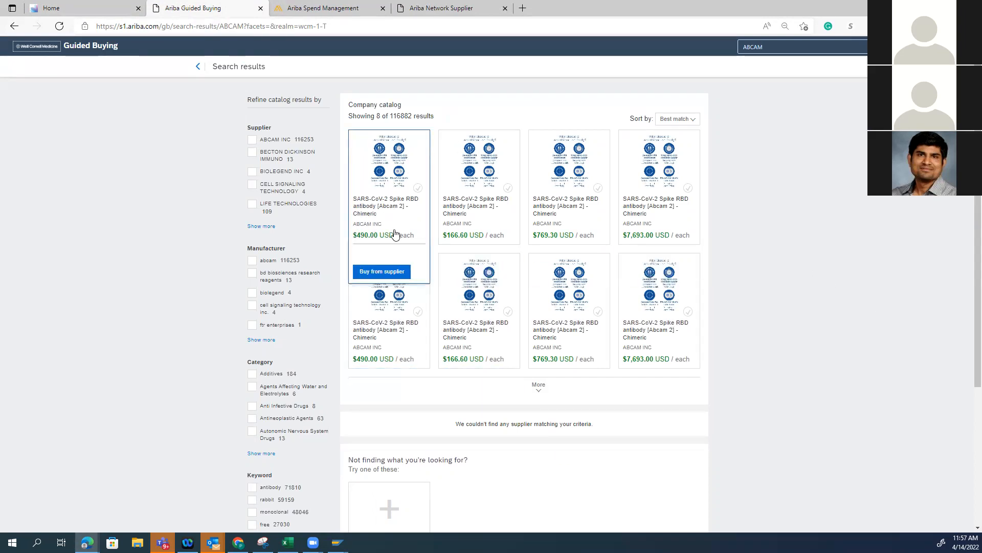
pyautogui.click(389, 271)
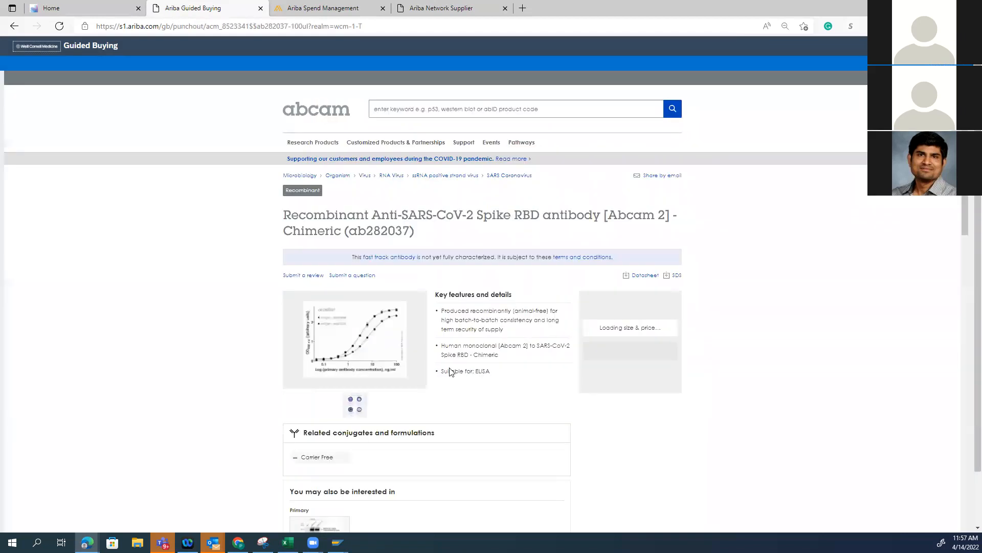
# Add one 100 µl antibody to the Abcam basket and check out, transferring the basket to the procurement system
pyautogui.scroll(-5, 655, 386)
pyautogui.scroll(-5, 657, 387)
pyautogui.scroll(7, 634, 391)
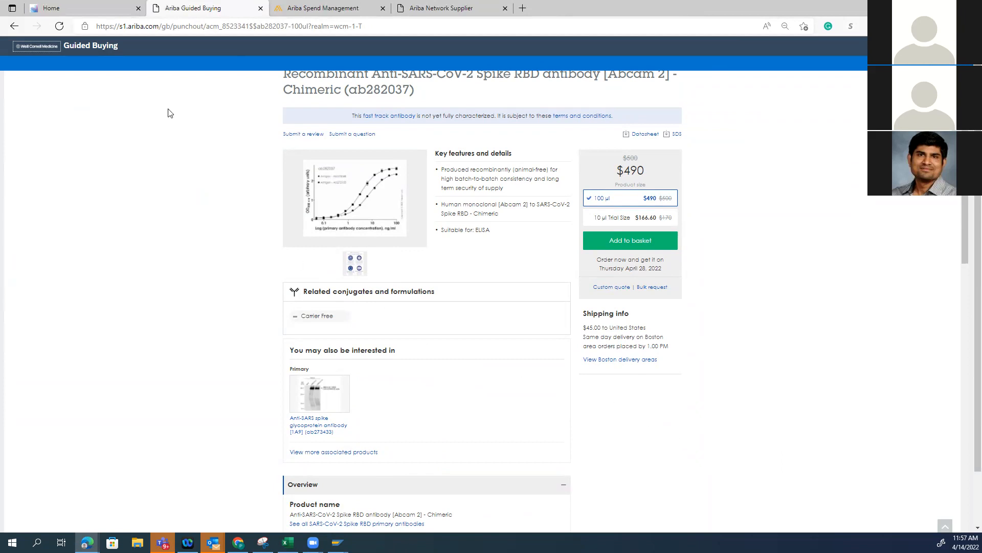
pyautogui.scroll(3, 524, 232)
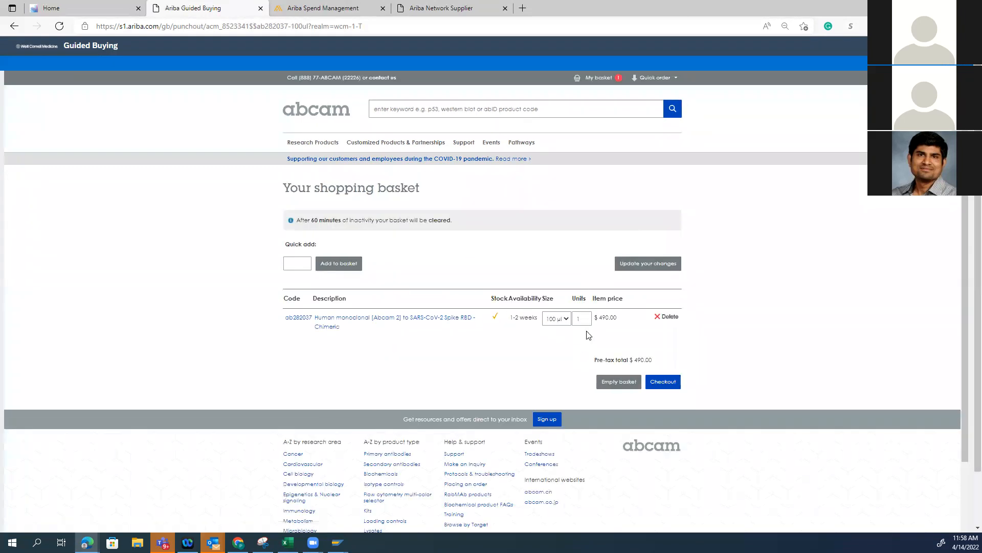
pyautogui.click(663, 385)
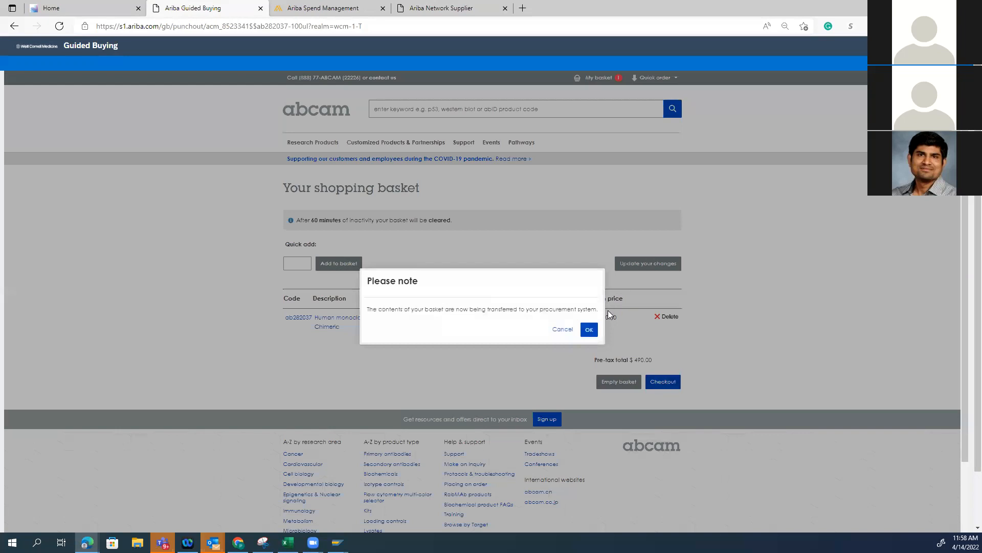
pyautogui.click(589, 330)
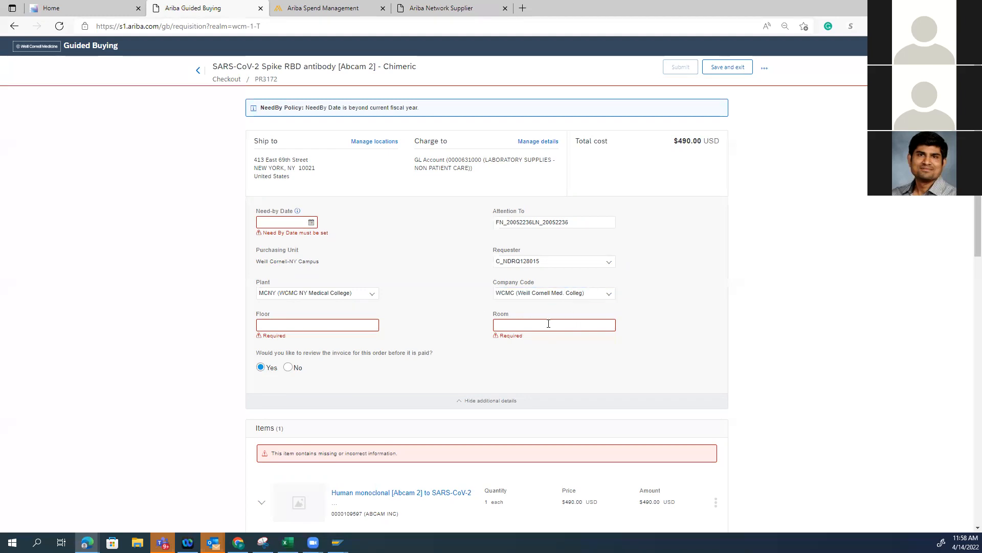
# Set the requisition's need-by date to Apr 20, 2022, floor to 10 and room to 1011, and decline invoice review before payment
pyautogui.click(311, 222)
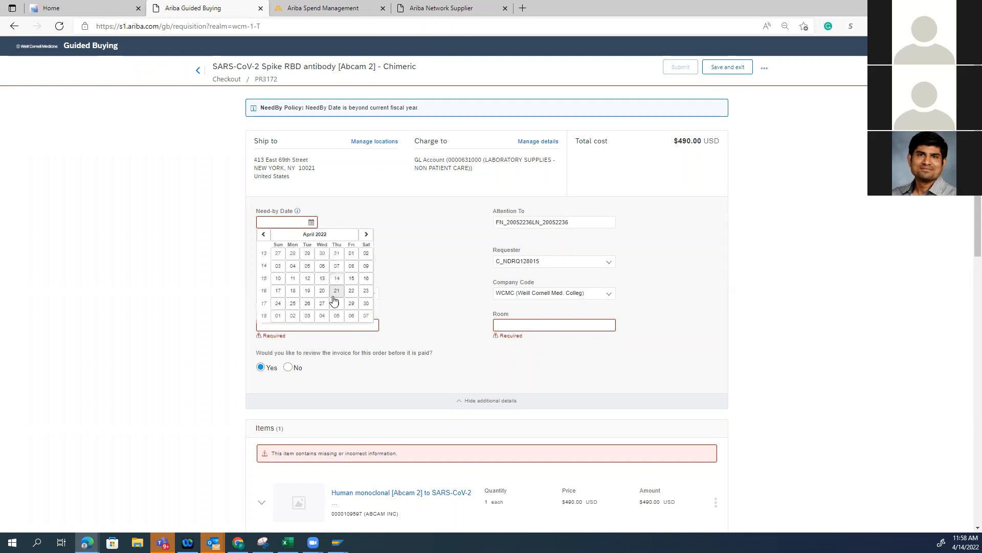
pyautogui.click(322, 291)
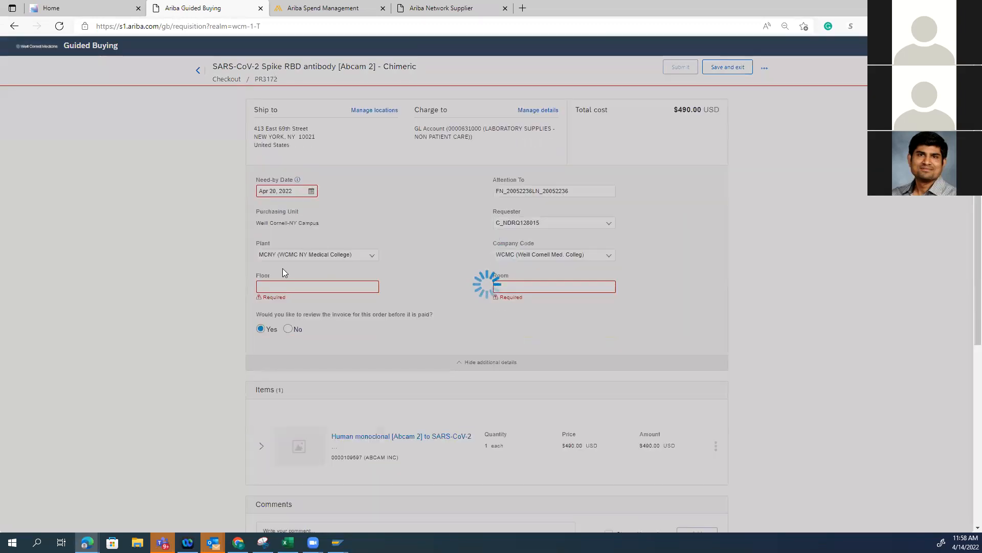
pyautogui.click(339, 288)
pyautogui.write('10')
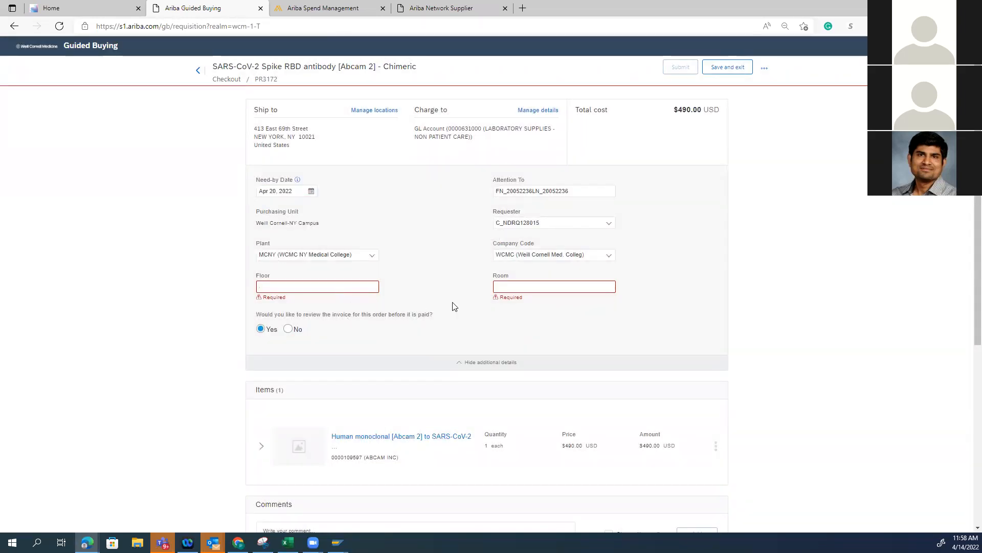
pyautogui.click(496, 287)
pyautogui.write('1011')
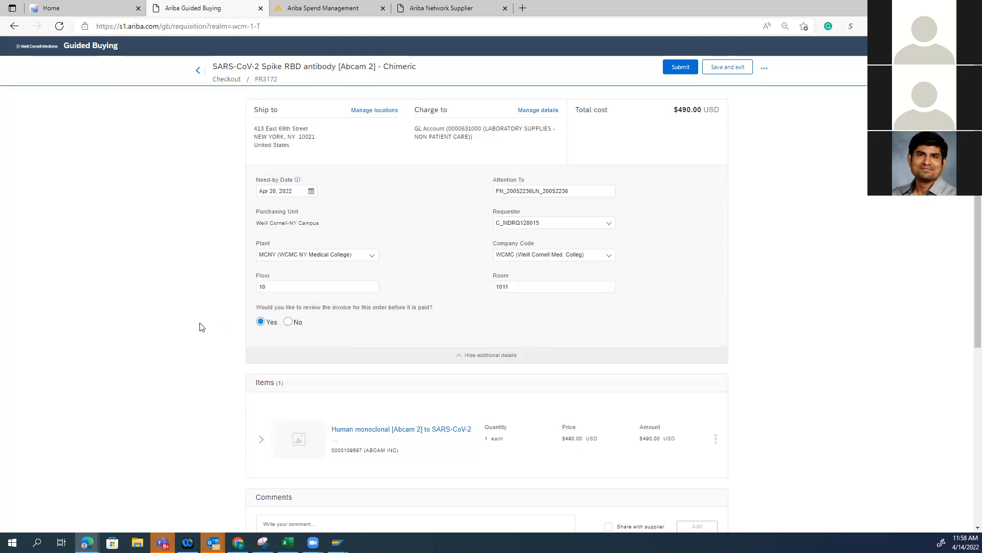
pyautogui.click(501, 283)
pyautogui.click(495, 298)
pyautogui.click(289, 322)
# Review the requisition down to its approval flow and expand the antibody item's accounting details
pyautogui.scroll(-4, 328, 381)
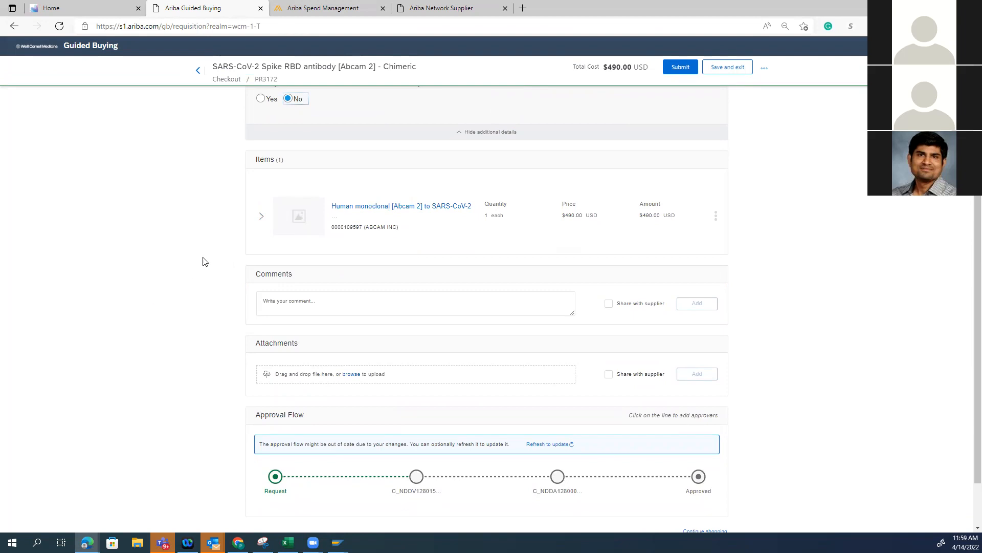
pyautogui.scroll(1, 195, 308)
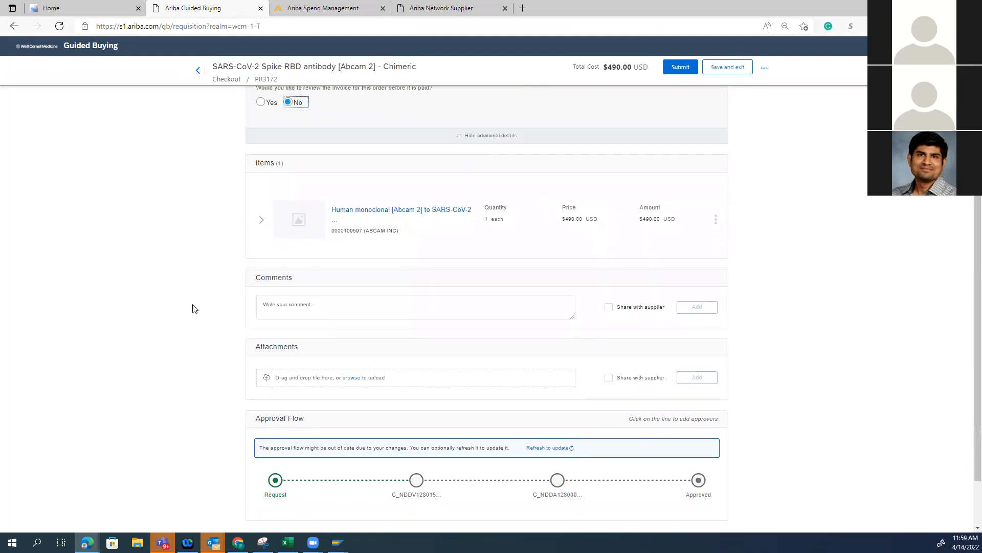
pyautogui.scroll(3, 195, 309)
pyautogui.scroll(-5, 194, 309)
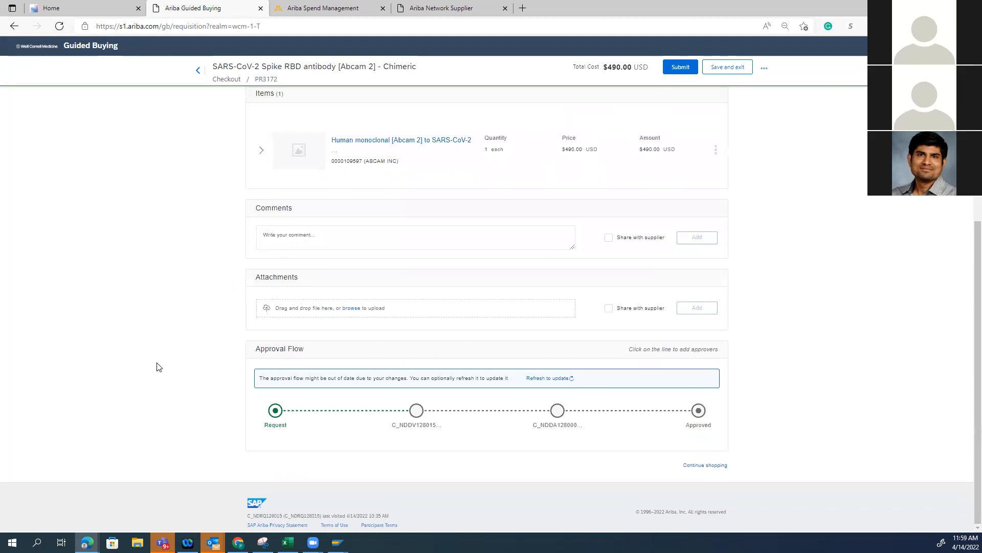
pyautogui.click(261, 151)
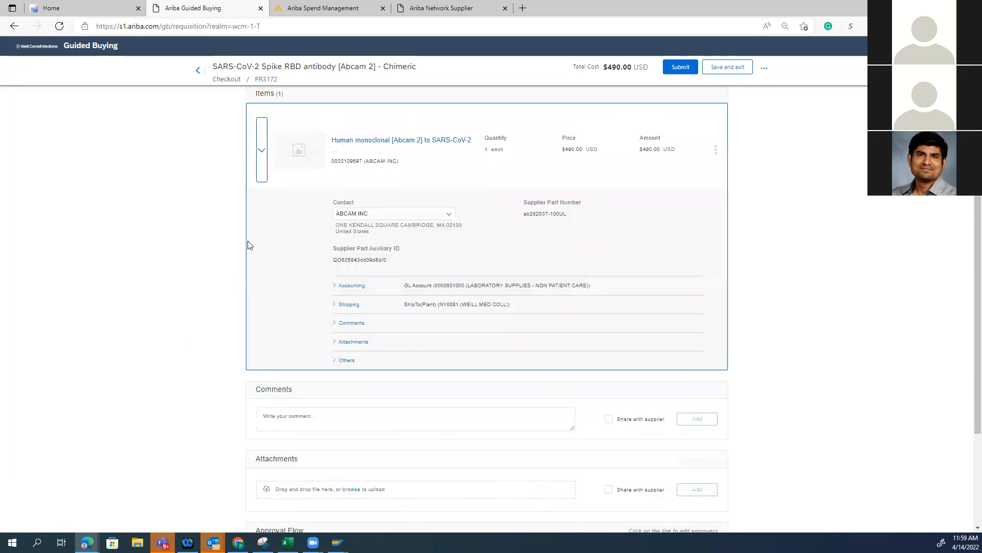
pyautogui.click(335, 290)
pyautogui.scroll(-5, 357, 253)
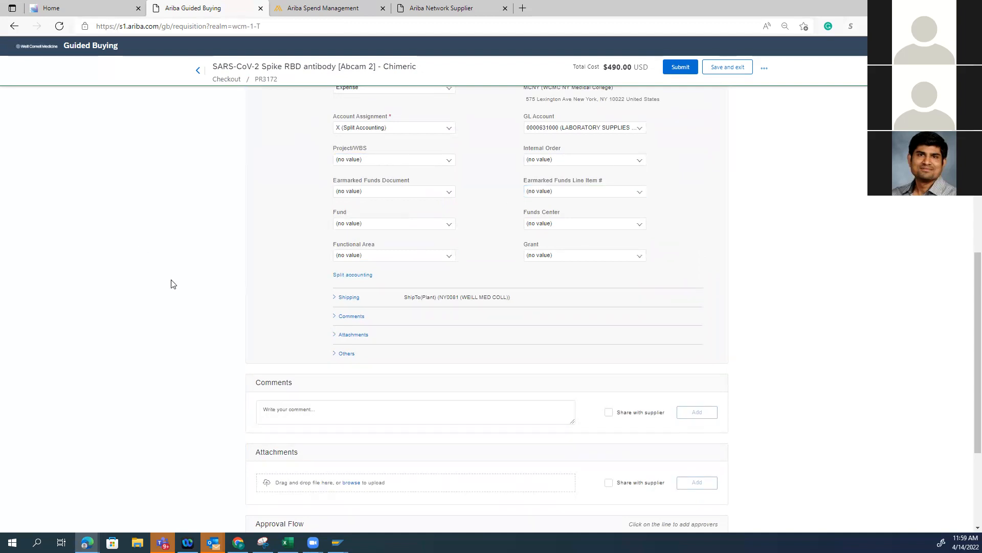
# Browse all earmarked funds line items and choose line 001 of EMF FY23_Medicine Card_Lab Supplies for the antibody item
pyautogui.click(633, 193)
pyautogui.click(544, 274)
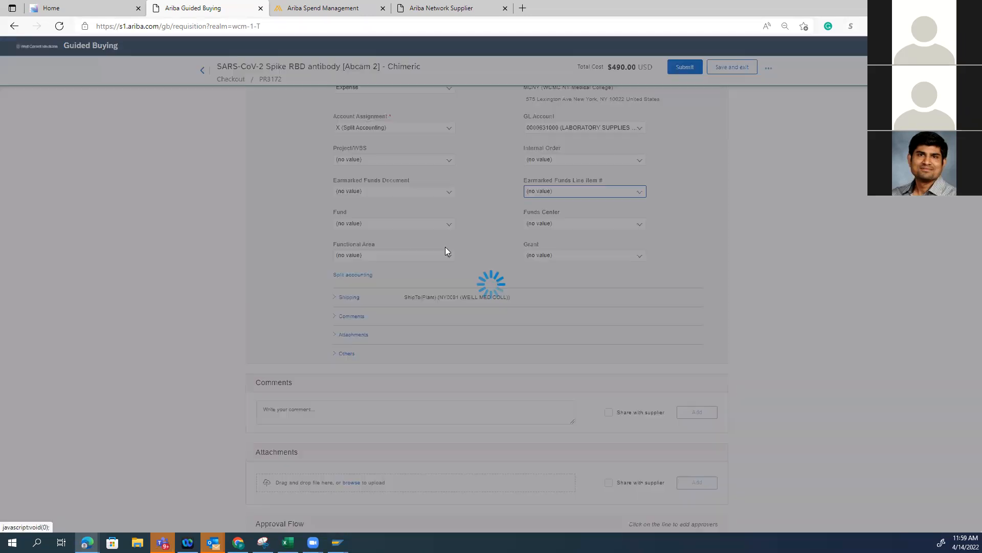
pyautogui.scroll(-10, 507, 312)
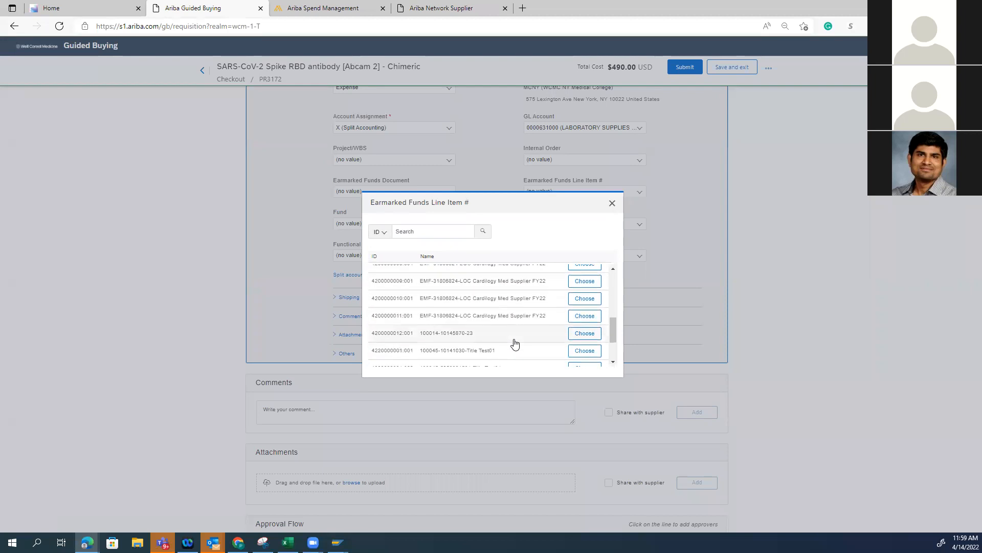
pyautogui.scroll(-3, 506, 352)
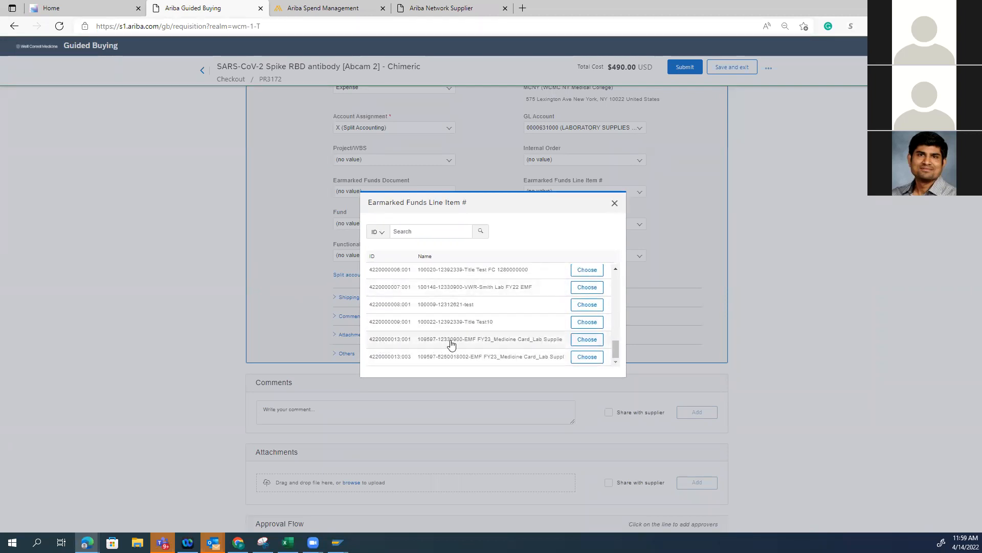
pyautogui.click(587, 339)
pyautogui.click(377, 231)
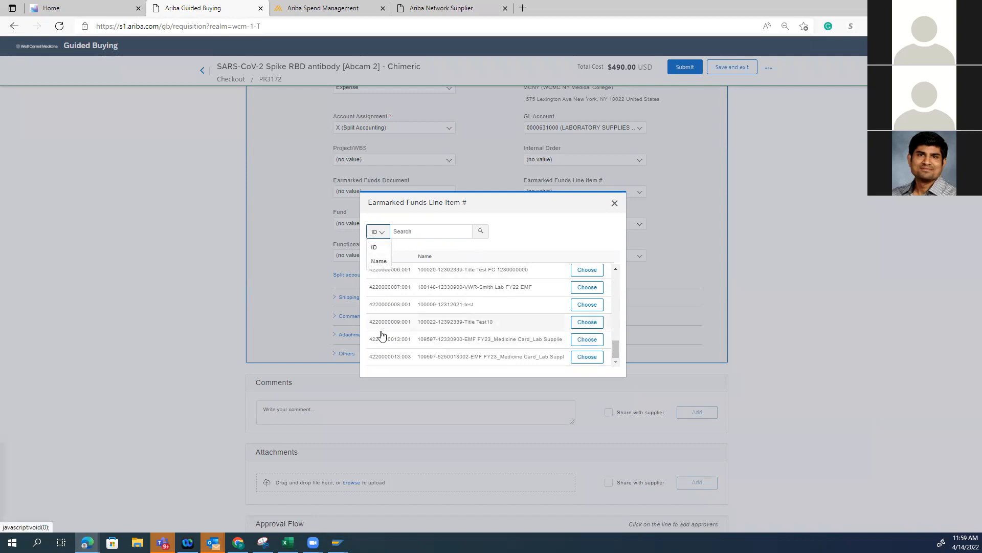
pyautogui.click(511, 242)
pyautogui.click(384, 238)
pyautogui.click(379, 262)
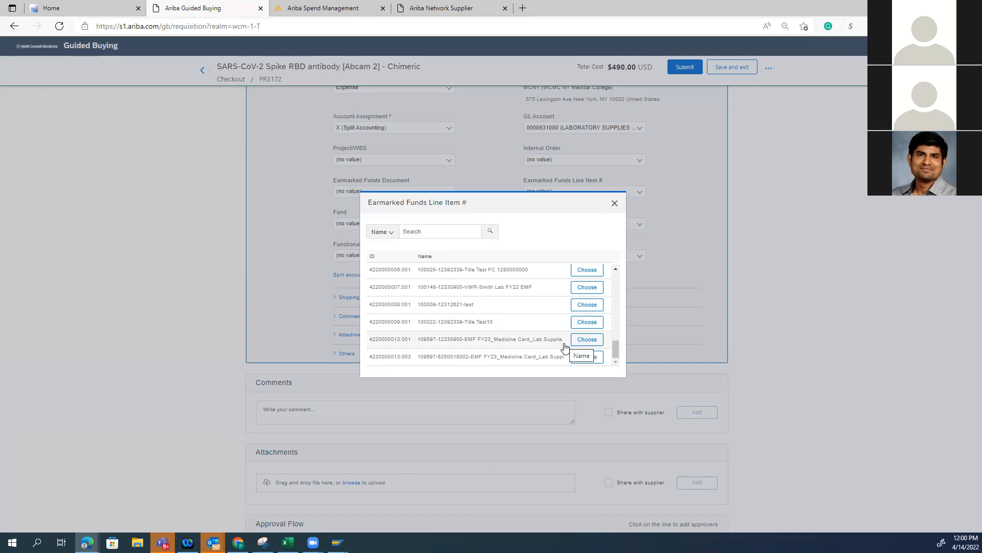
pyautogui.click(587, 340)
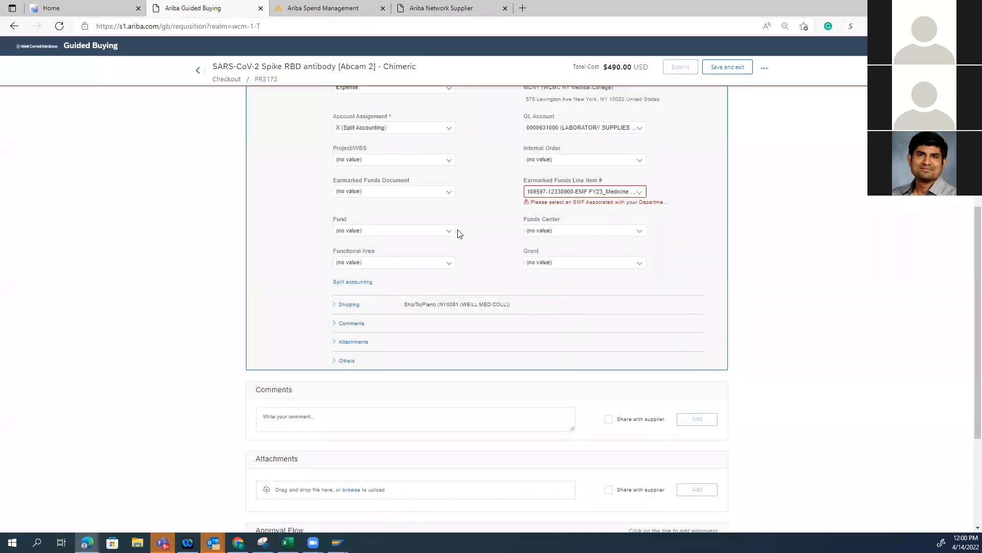
# Set the item's earmarked funds document to EMF FY23_Medicine Card_Lab Supplies, choosing it again from the full document list
pyautogui.click(451, 191)
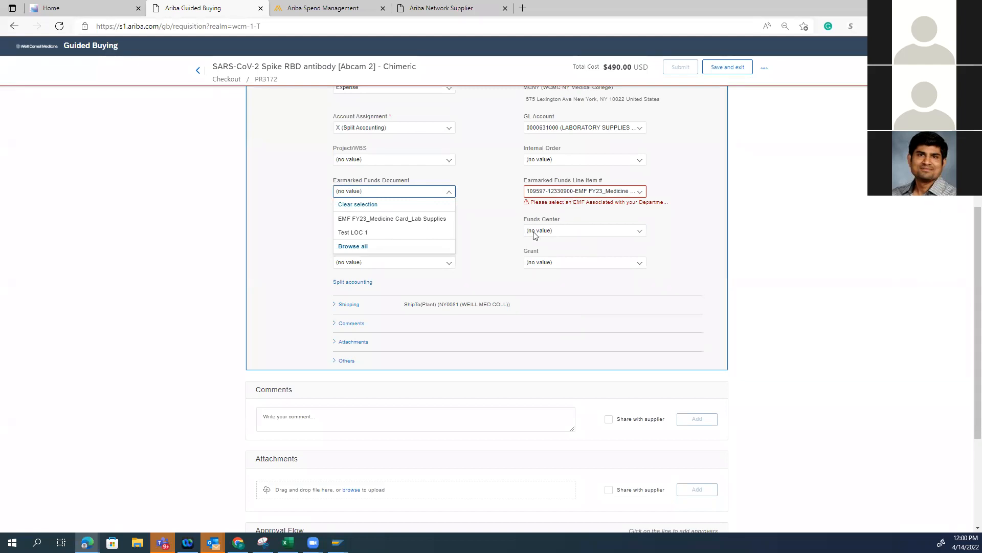
pyautogui.click(365, 218)
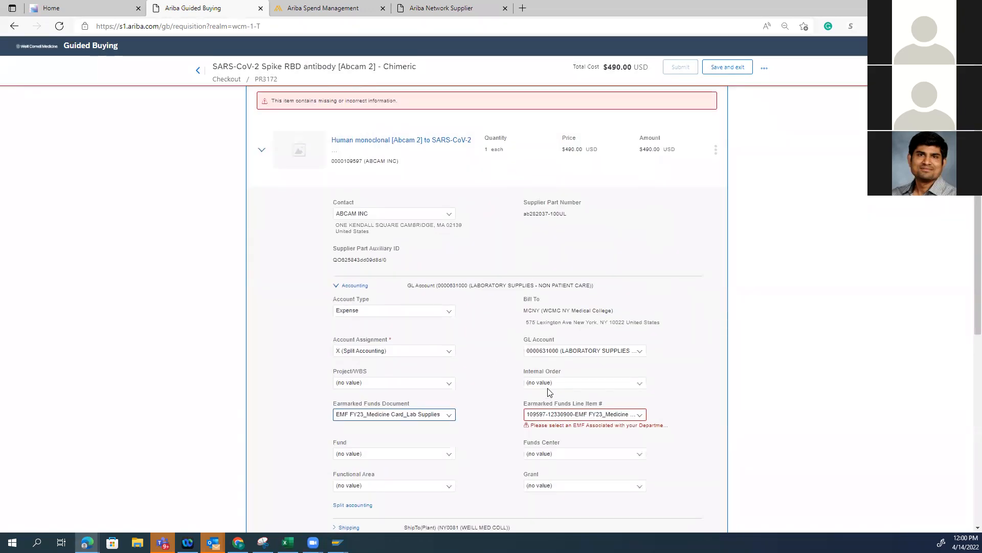
pyautogui.click(447, 271)
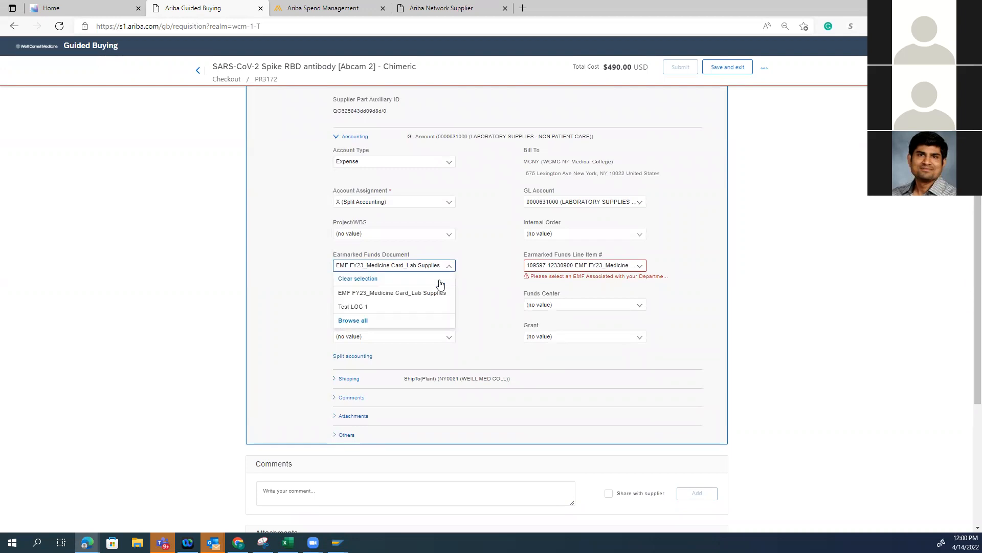
pyautogui.click(426, 319)
pyautogui.scroll(-5, 438, 358)
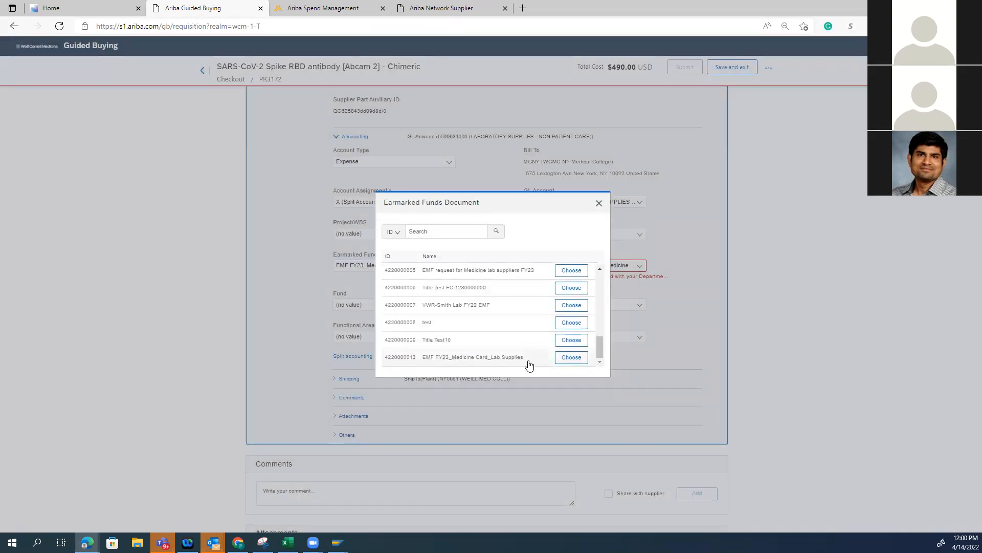
pyautogui.click(571, 363)
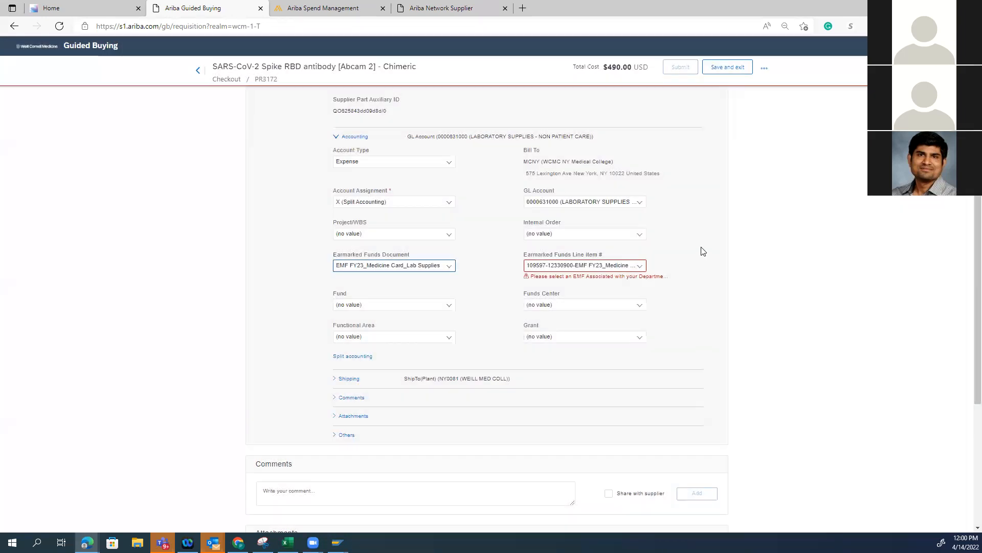
pyautogui.scroll(2, 697, 319)
pyautogui.scroll(-1, 681, 322)
pyautogui.click(642, 316)
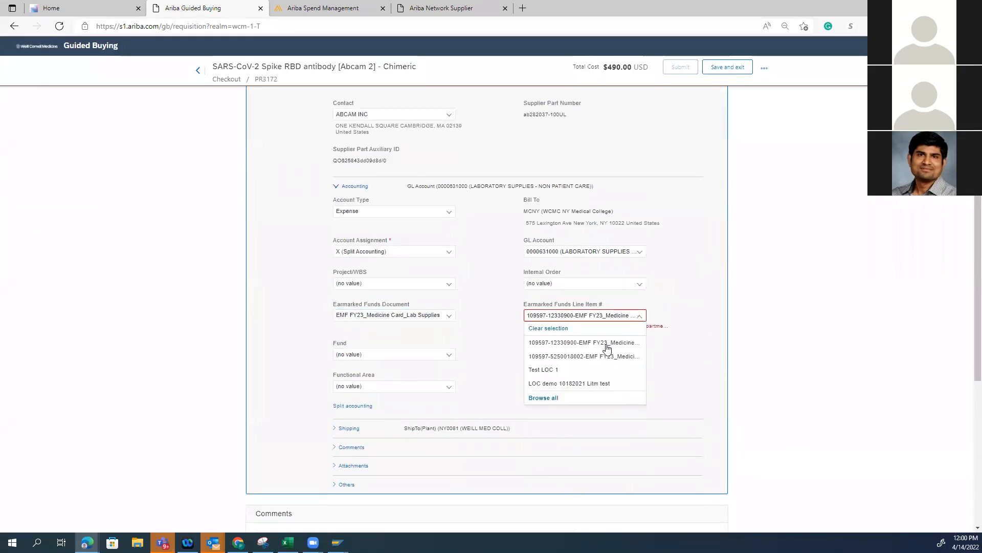
pyautogui.click(785, 357)
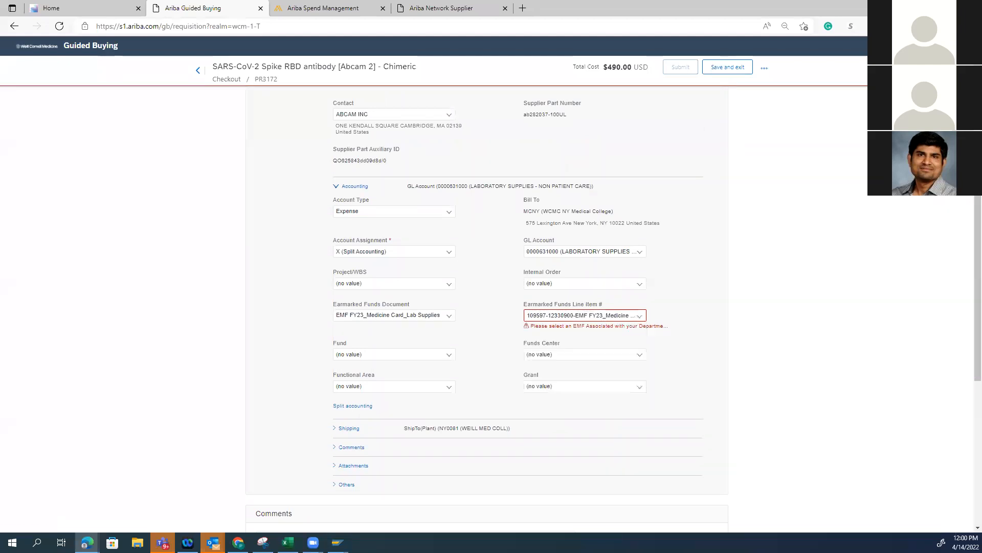
# Sign out of the current Guided Buying account and load the wbgqa.weill.cornell.edu portal
pyautogui.click(953, 45)
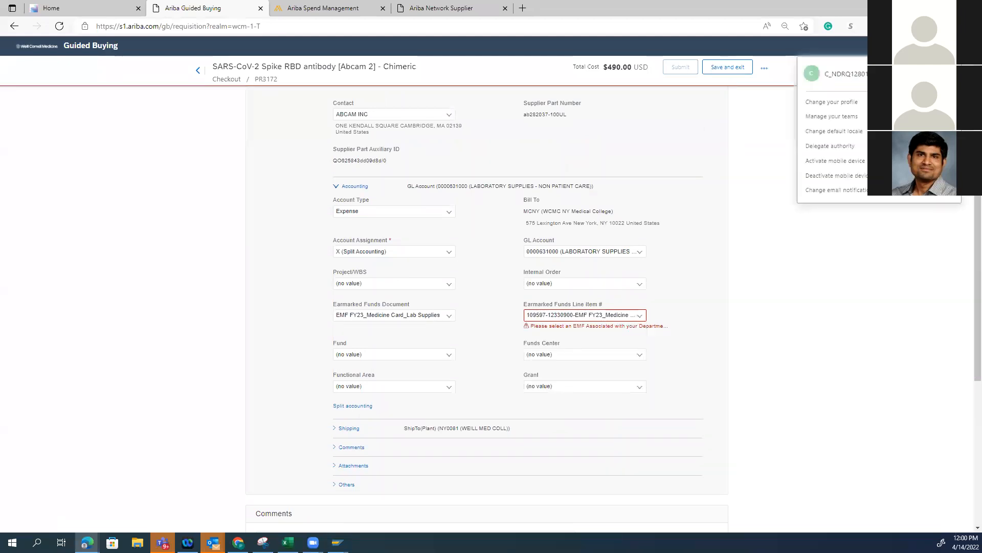
pyautogui.click(943, 74)
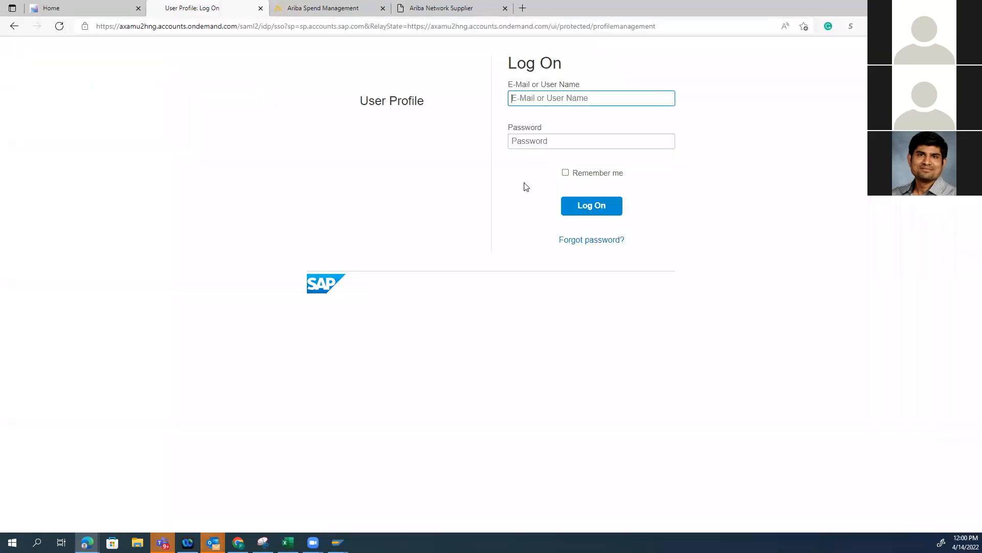
pyautogui.click(363, 27)
pyautogui.write('wbgqa.weill.cornell.edu')
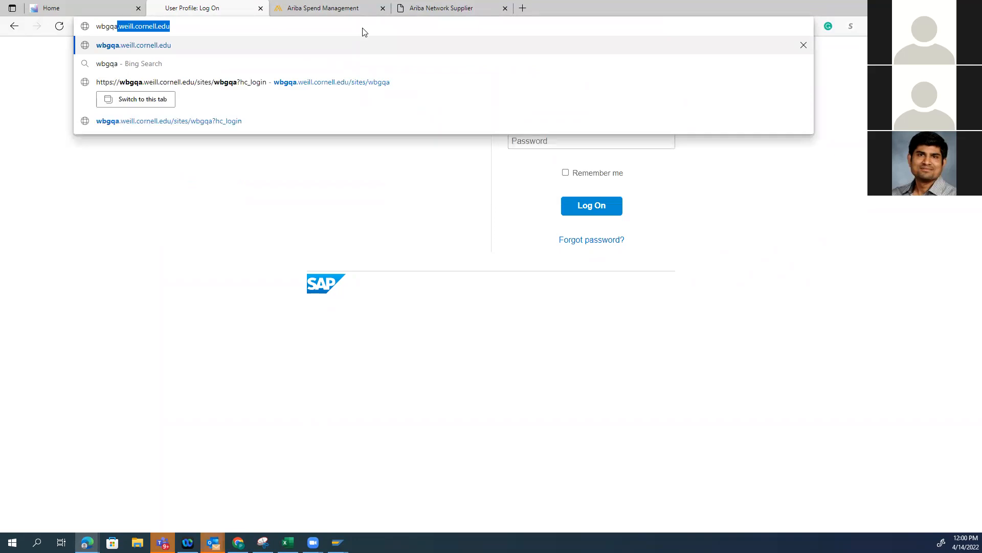
pyautogui.press('Return')
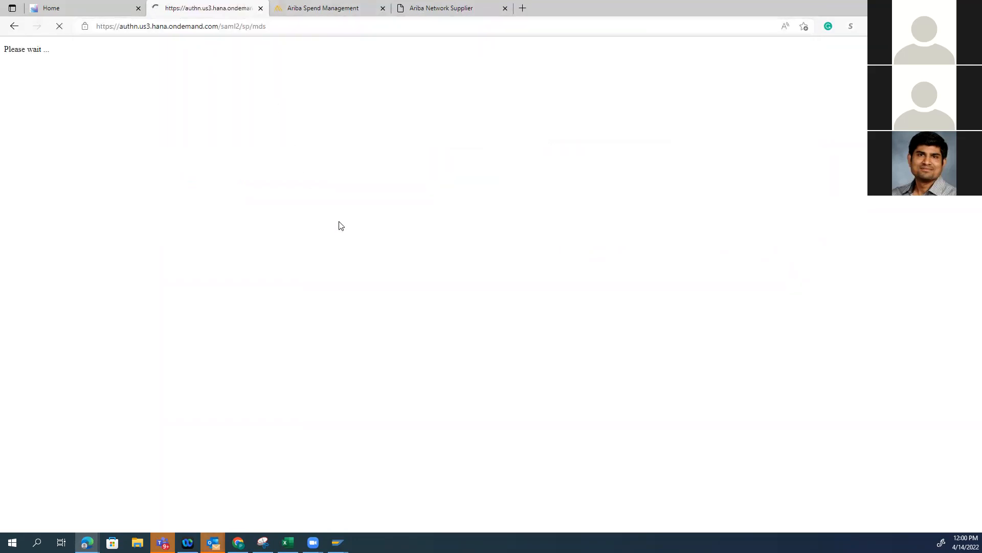
# Choose Weill Cornell Medicine as the institution and log in with the department account's saved CWID and password, choosing the authentication source
pyautogui.click(501, 159)
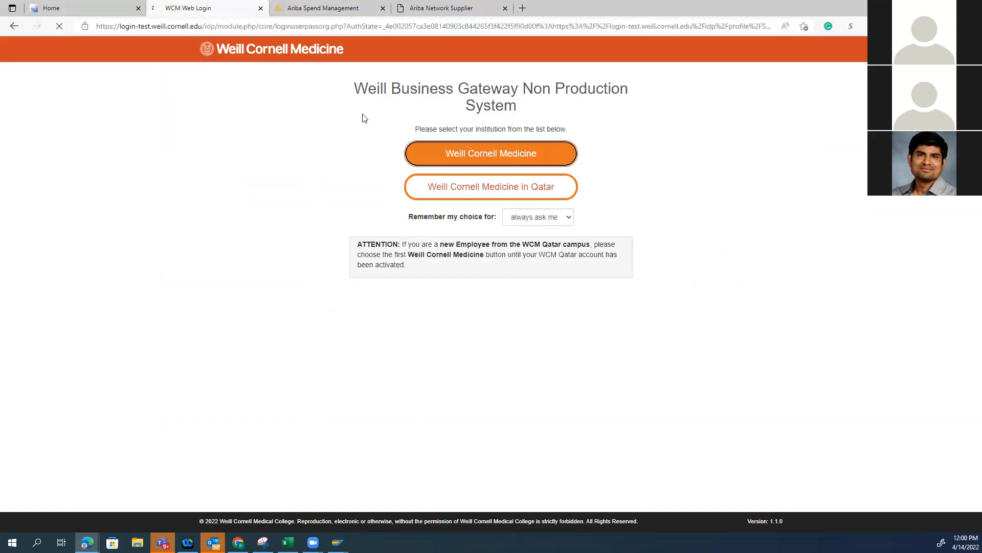
pyautogui.click(308, 143)
pyautogui.moveTo(308, 143); pyautogui.dragTo(264, 134)
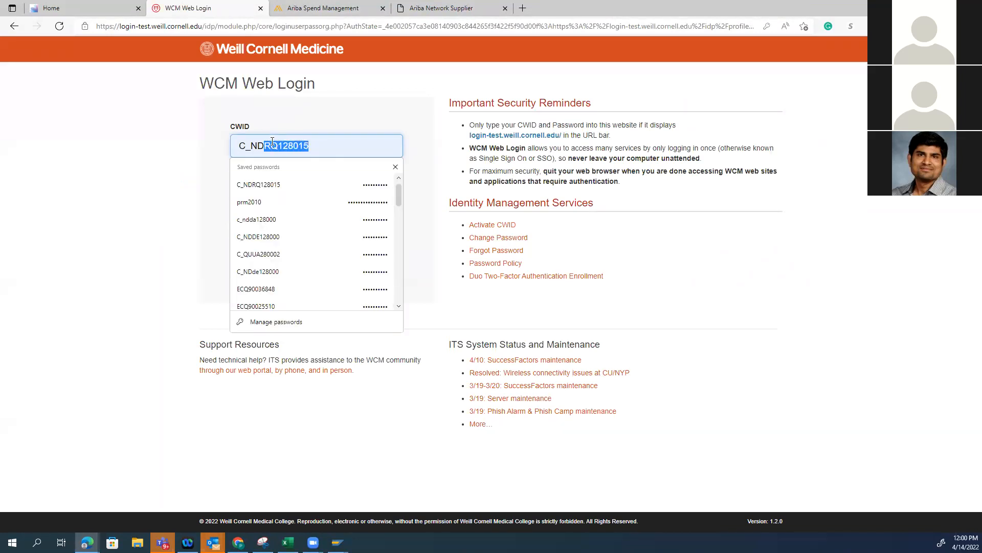
pyautogui.write('DE')
pyautogui.press('Down')
pyautogui.press('Return')
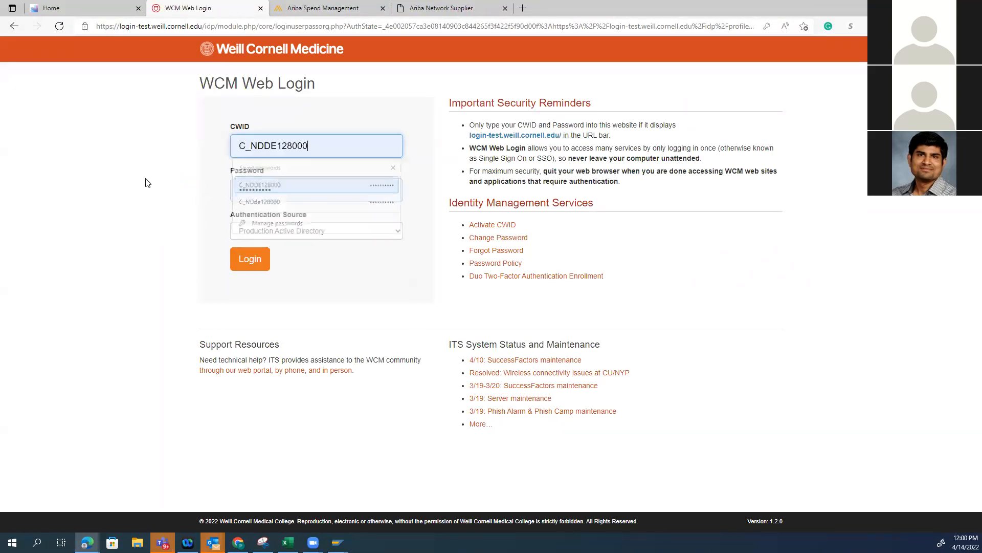
pyautogui.click(285, 235)
pyautogui.click(276, 256)
pyautogui.click(250, 259)
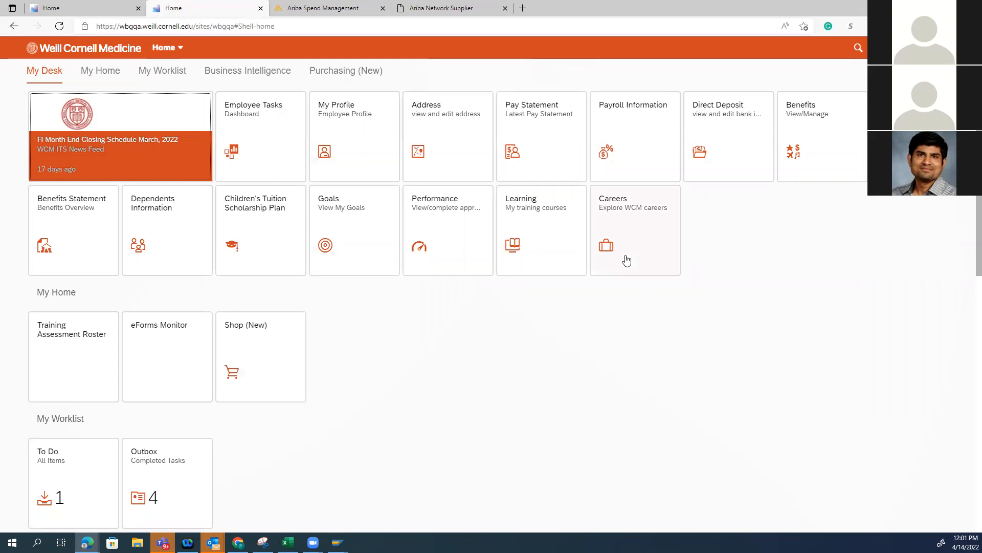
# Open Shop (New) from the Purchasing (New) group and browse to the Abcam catalog under Lab Supplies
pyautogui.click(351, 71)
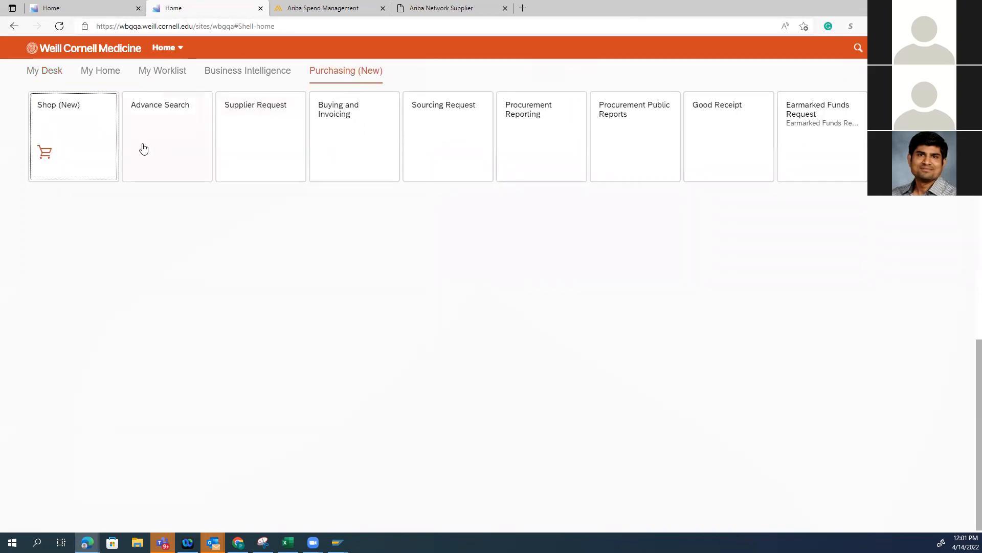
pyautogui.click(85, 142)
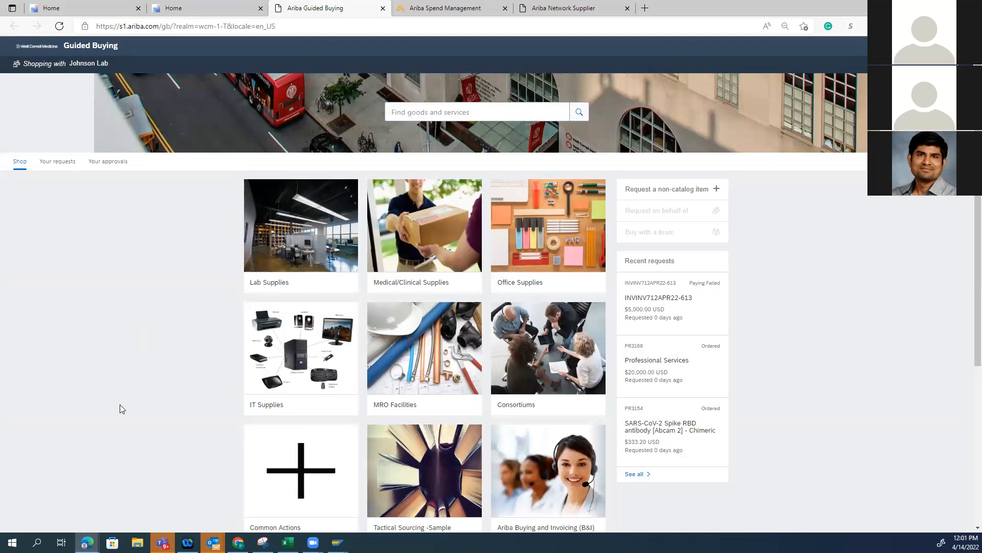
pyautogui.scroll(-2, 119, 404)
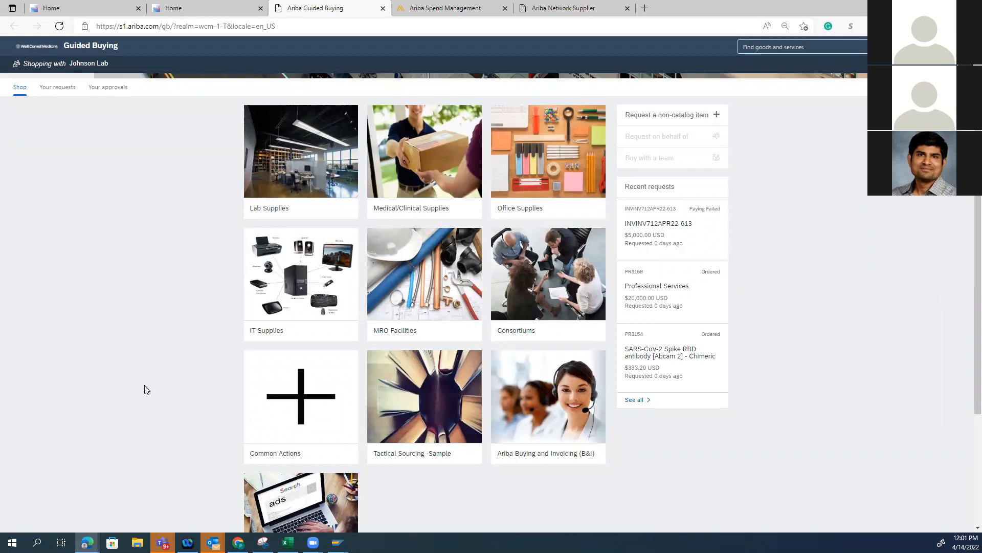
pyautogui.scroll(2, 646, 340)
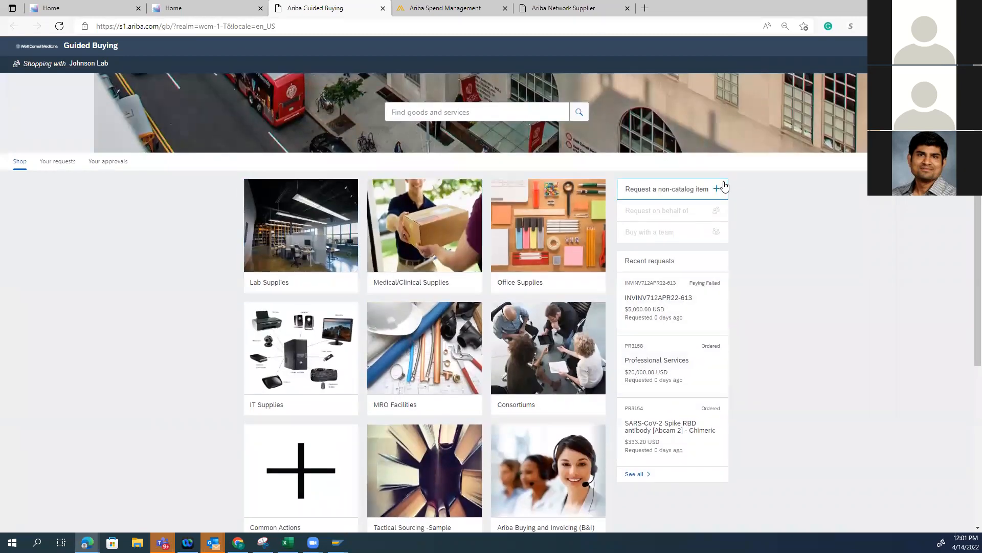
pyautogui.click(305, 241)
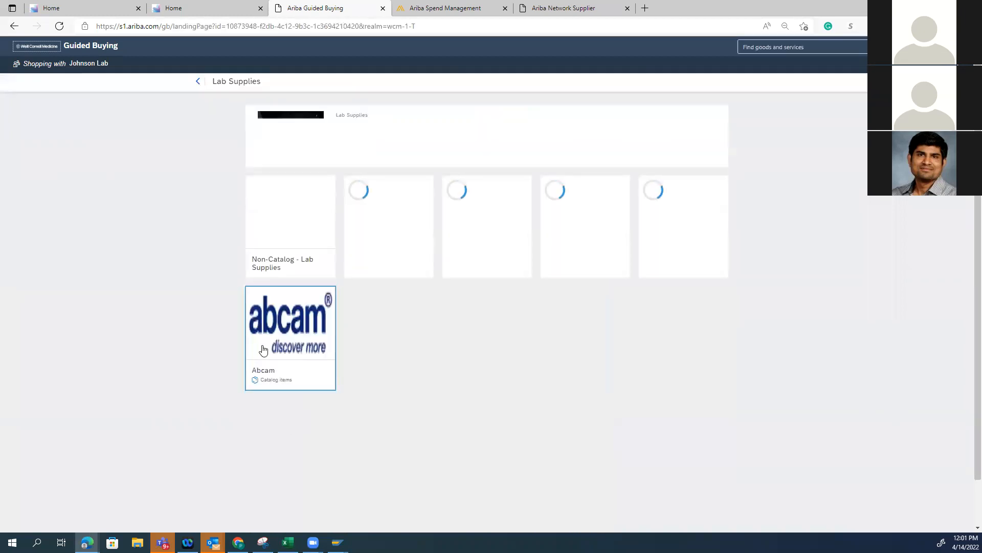
pyautogui.click(263, 350)
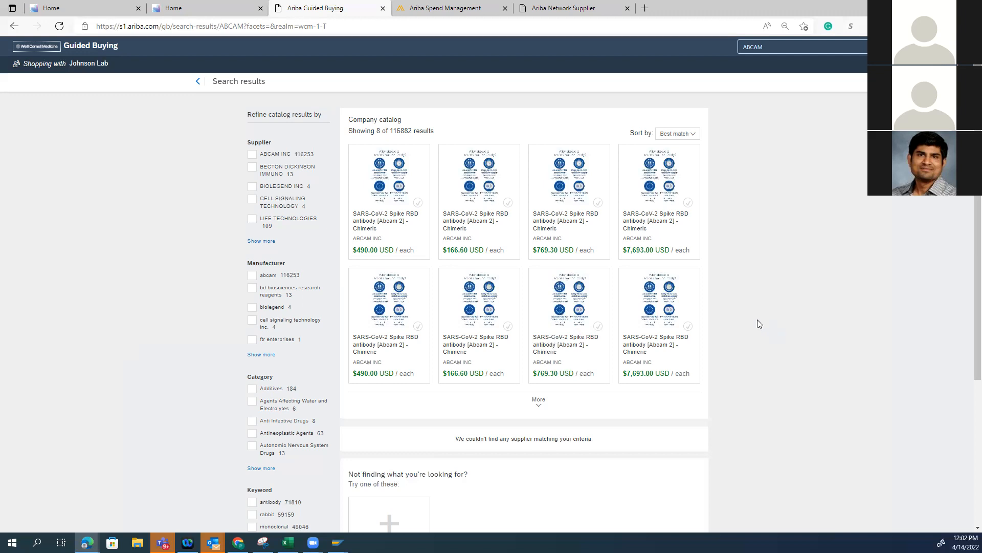
# Buy the $490.00 SARS-CoV-2 Spike RBD antibody from Abcam's punchout basket and check it out into a requisition
pyautogui.moveTo(385, 277)
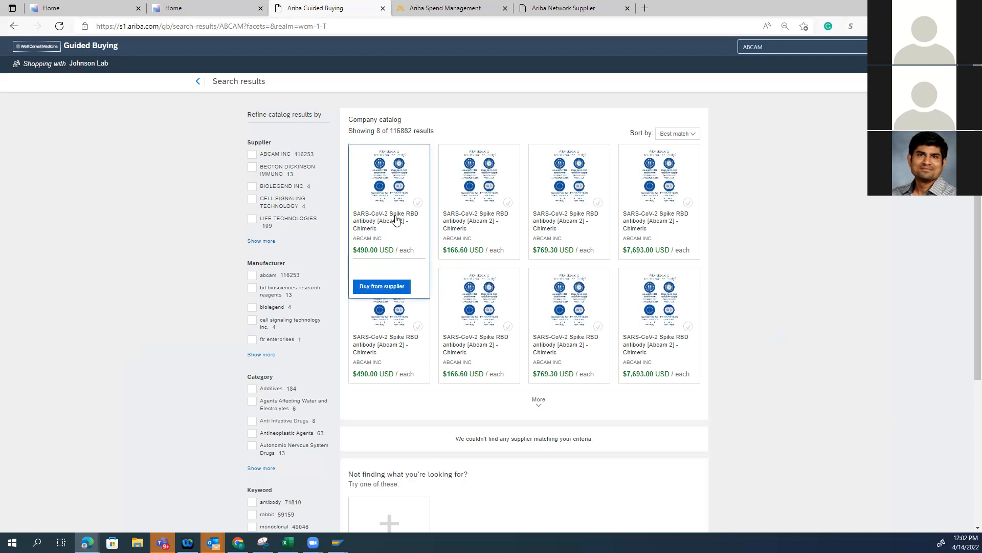
pyautogui.click(383, 287)
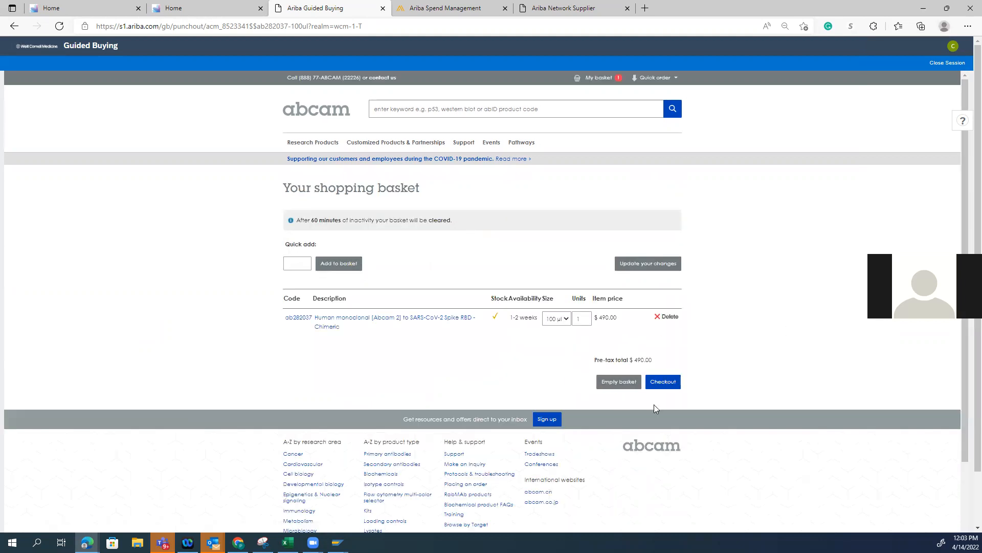
pyautogui.click(665, 382)
pyautogui.click(589, 330)
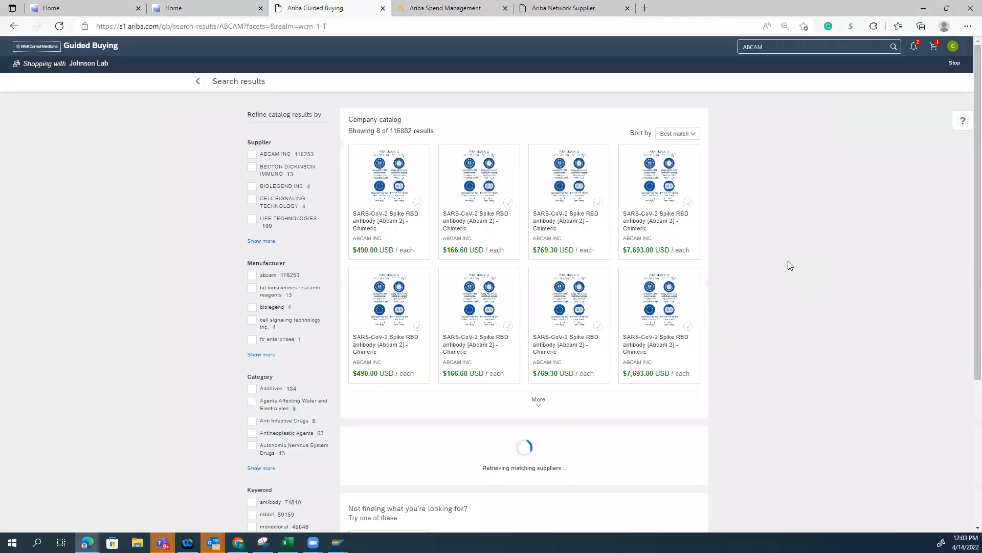
pyautogui.click(910, 138)
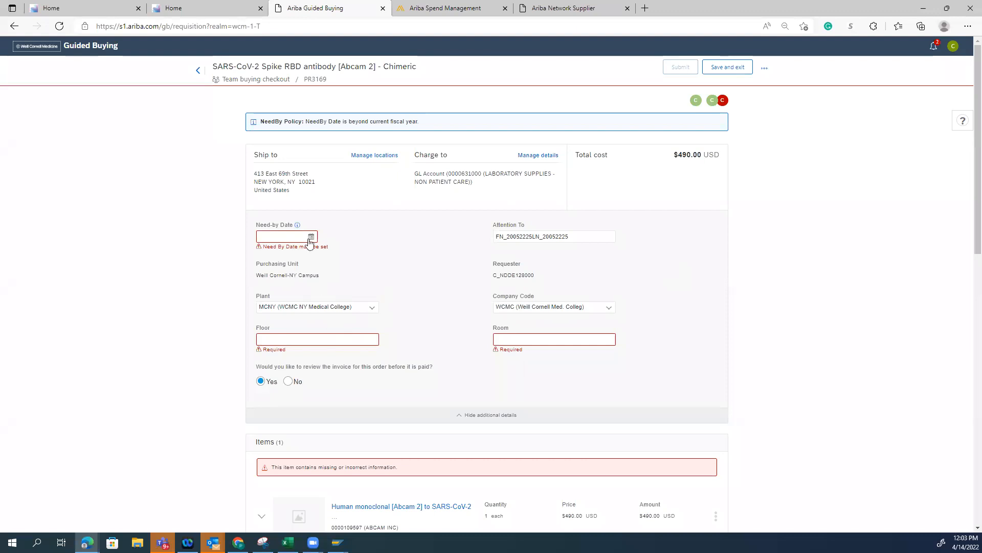
# Set the requisition's need-by date to Apr 15, 2022, the floor to 10 and the room to 1000
pyautogui.click(311, 236)
pyautogui.click(351, 292)
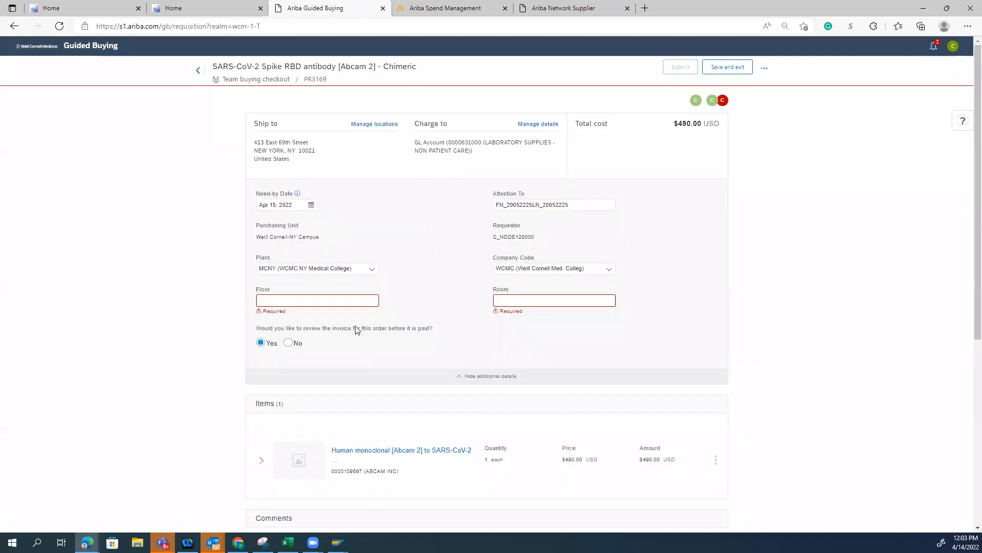
pyautogui.click(344, 301)
pyautogui.write('10')
pyautogui.click(494, 301)
pyautogui.write('1000')
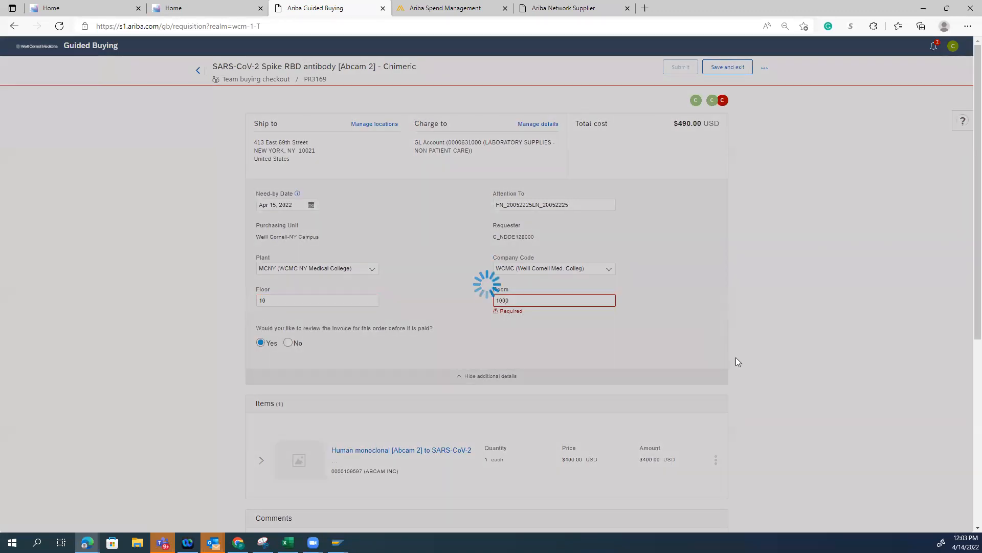
pyautogui.click(260, 461)
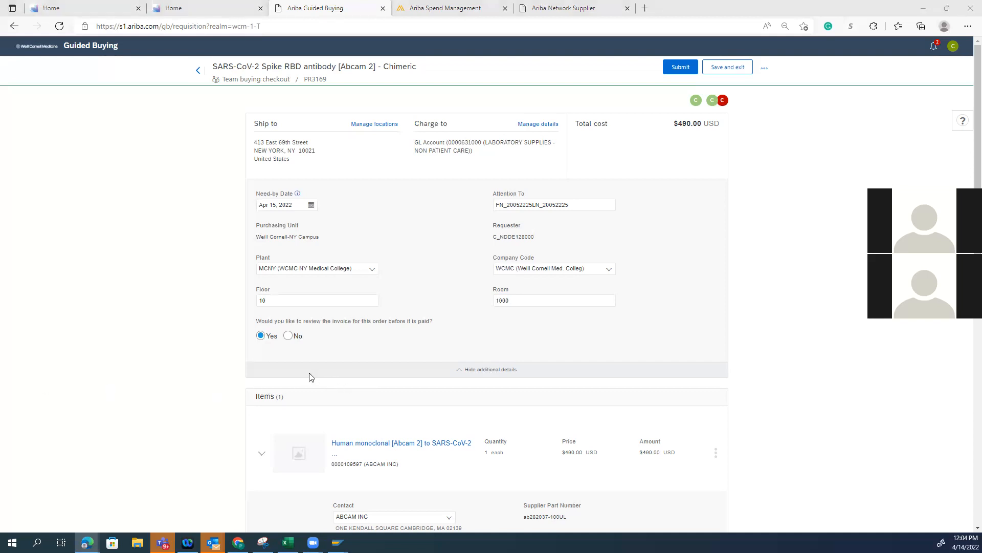
pyautogui.scroll(-4, 344, 453)
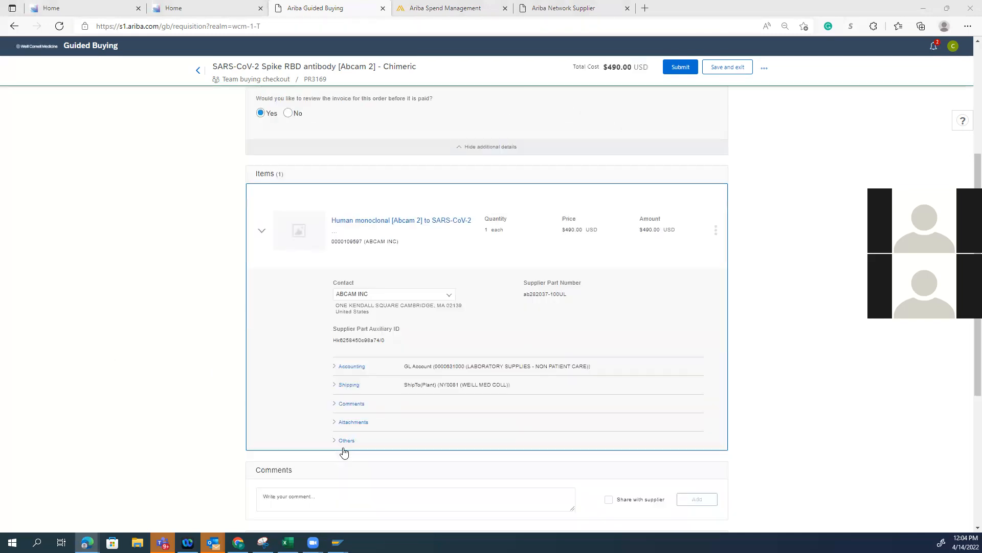
pyautogui.scroll(-3, 344, 453)
pyautogui.click(335, 218)
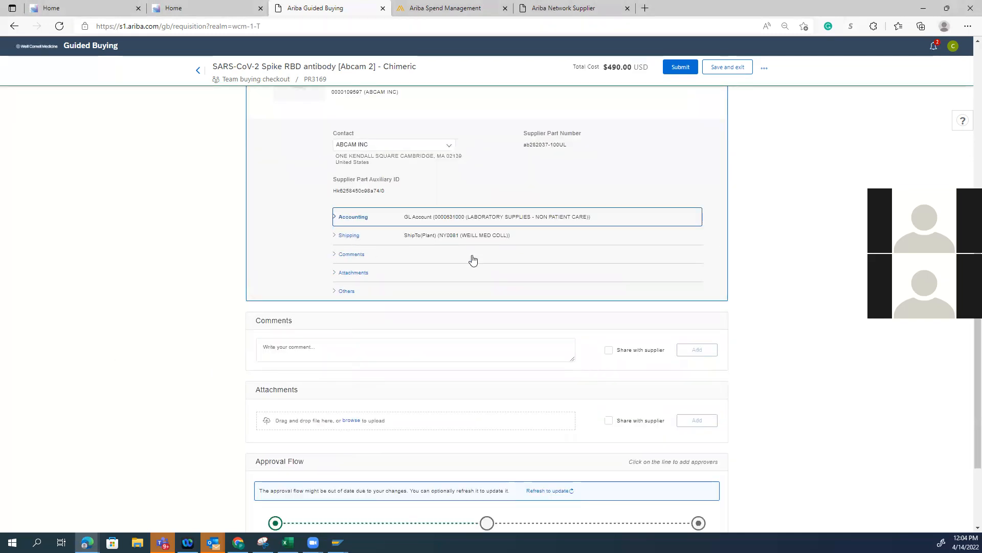
pyautogui.click(638, 347)
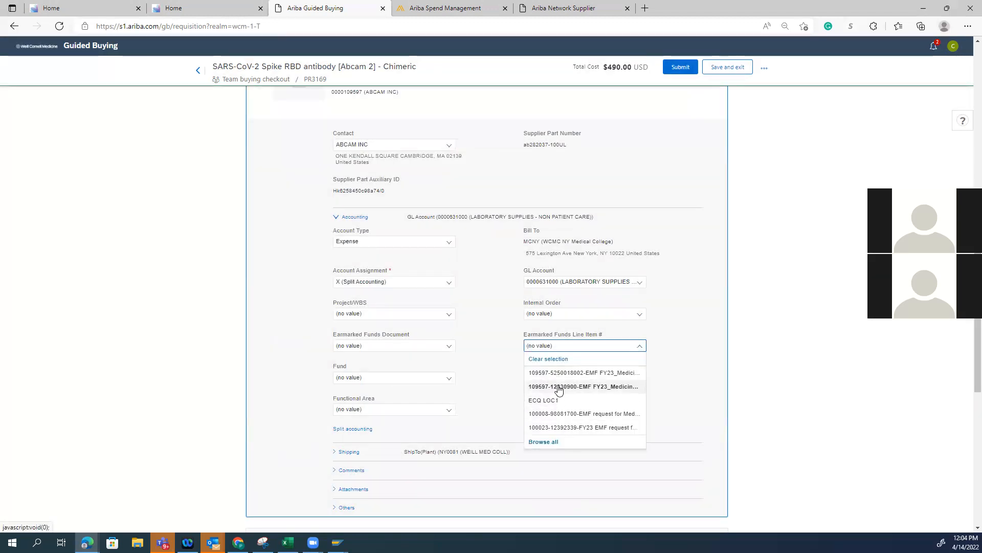
pyautogui.click(559, 387)
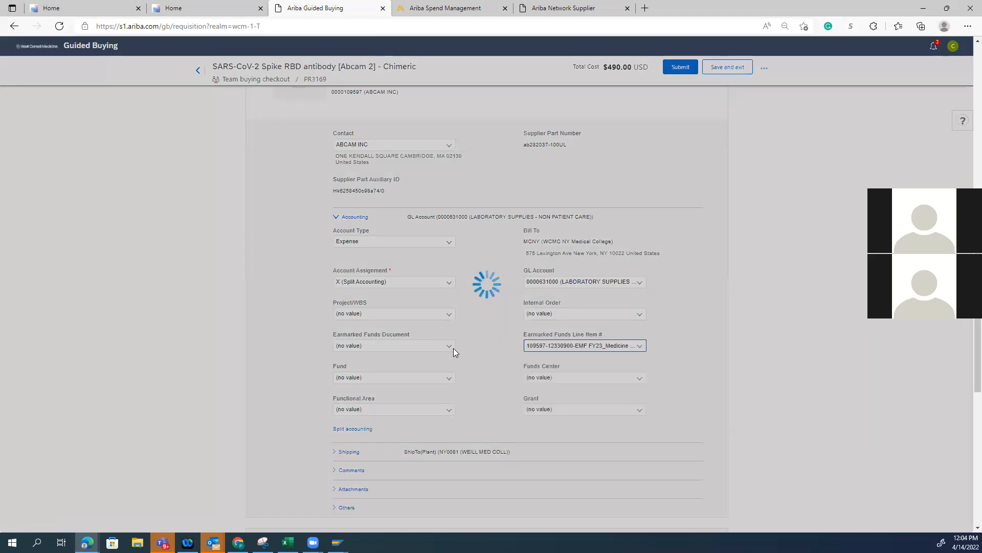
pyautogui.click(450, 348)
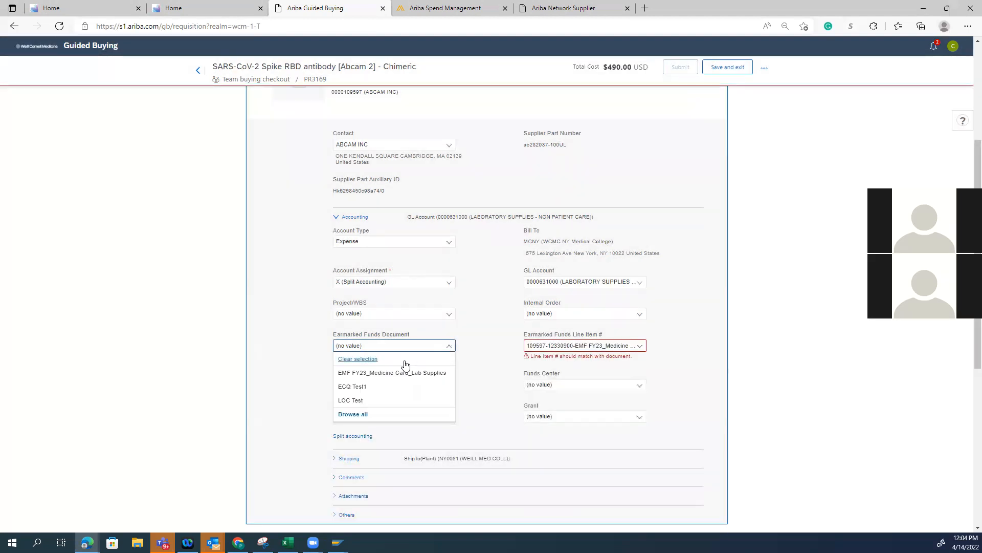
pyautogui.click(376, 374)
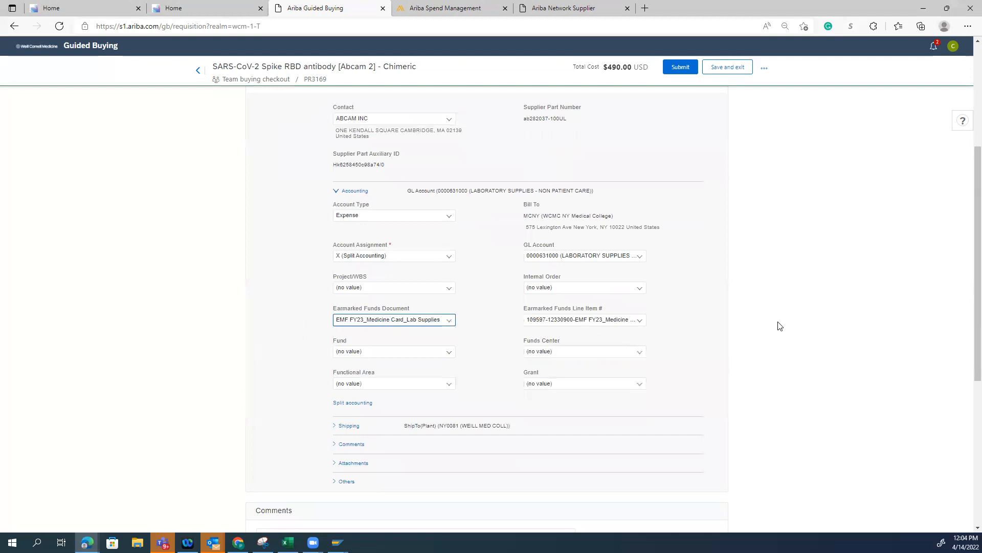
# Review the requisition down to its approval flow and submit it
pyautogui.scroll(-4, 793, 350)
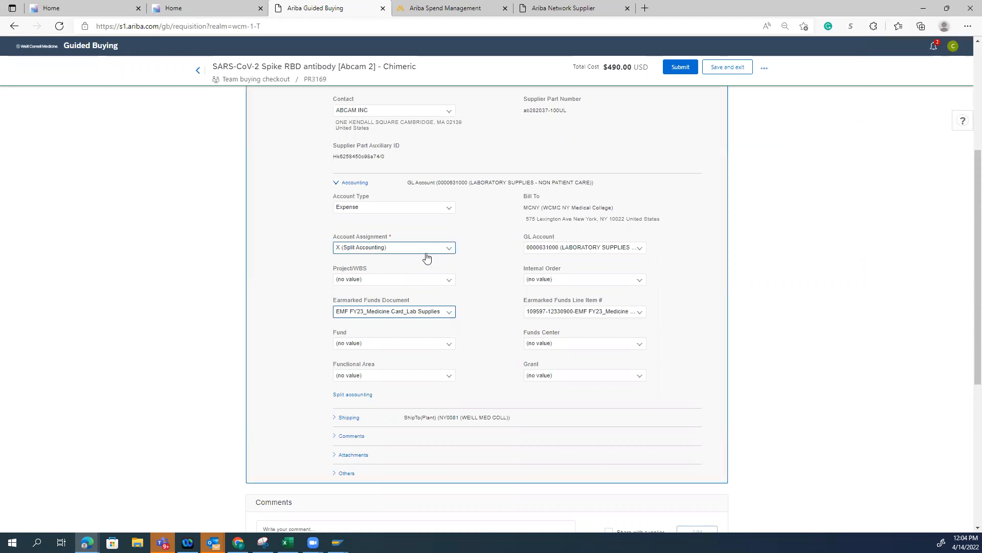
pyautogui.scroll(-5, 765, 339)
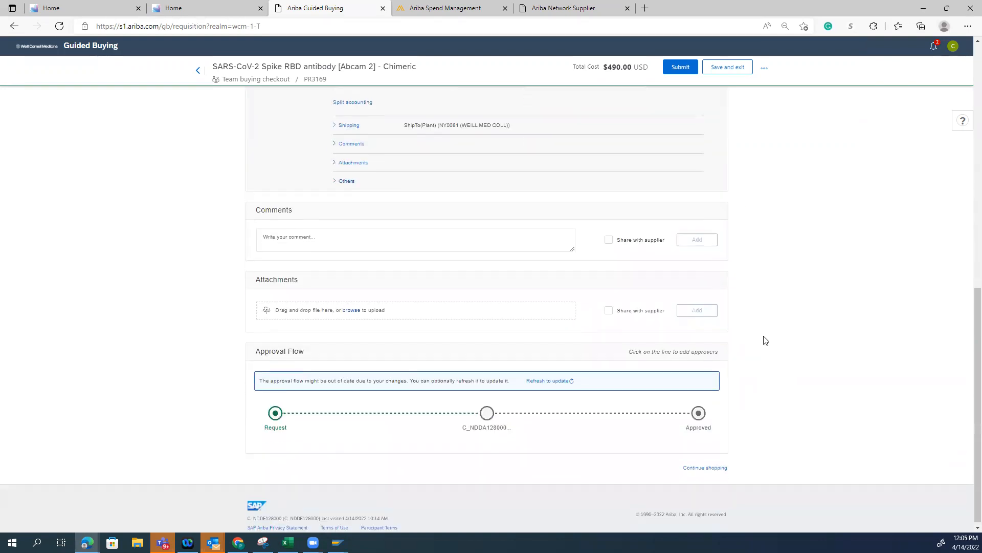
pyautogui.scroll(5, 763, 338)
pyautogui.click(679, 68)
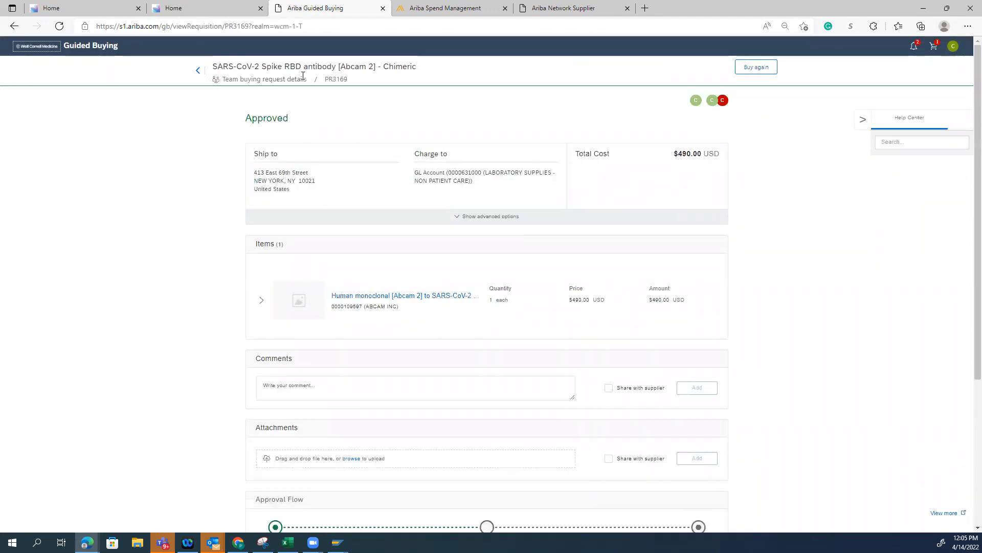
# Check the submitted requisition's number and approval flow, and reload the page to update its status
pyautogui.doubleClick(327, 78)
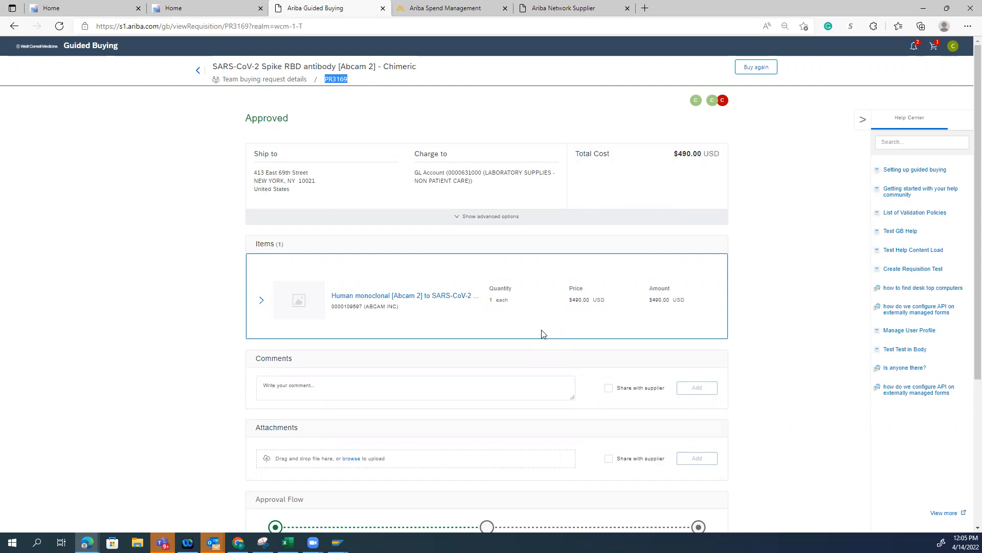
pyautogui.scroll(-2, 525, 352)
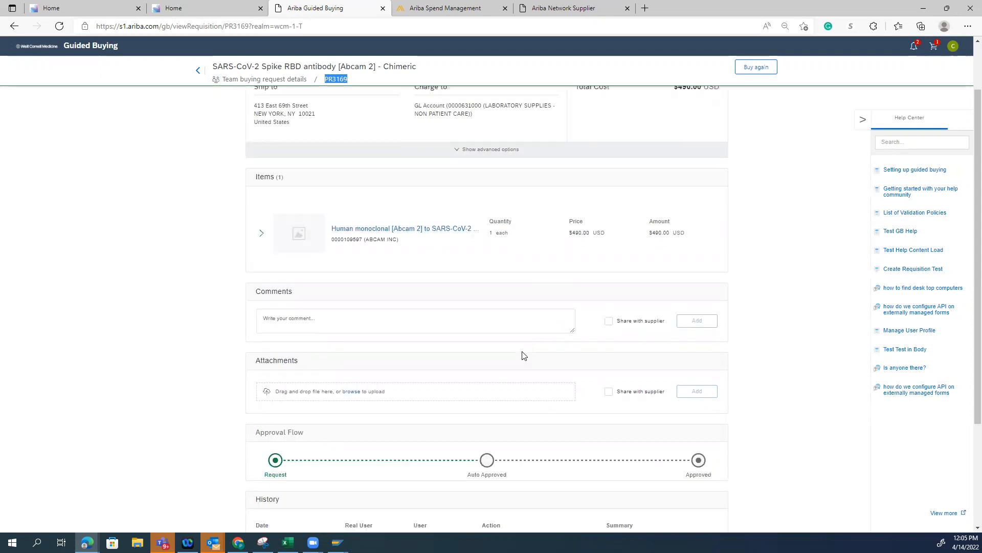
pyautogui.click(59, 26)
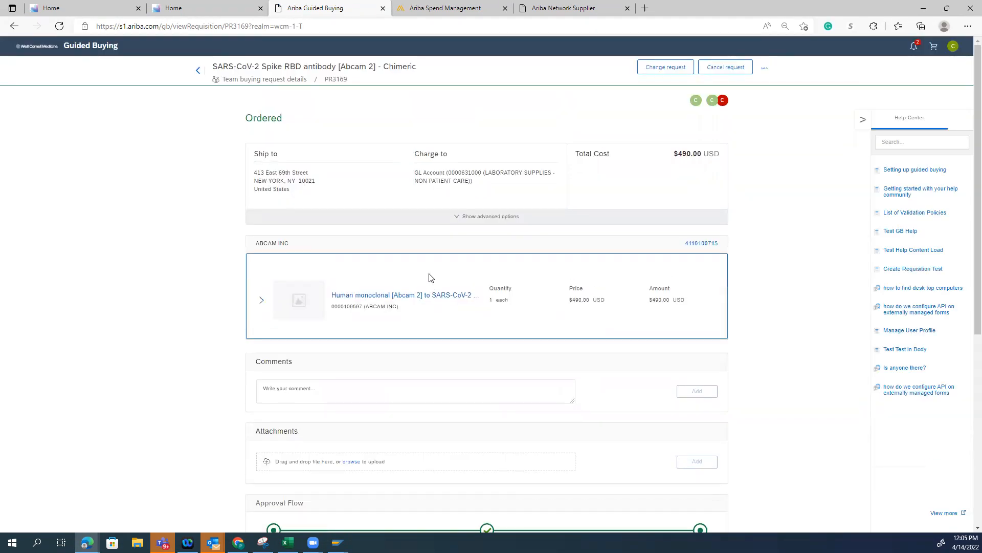
# Check the requisition's order status and show the team members who share it
pyautogui.moveTo(285, 124); pyautogui.dragTo(246, 121)
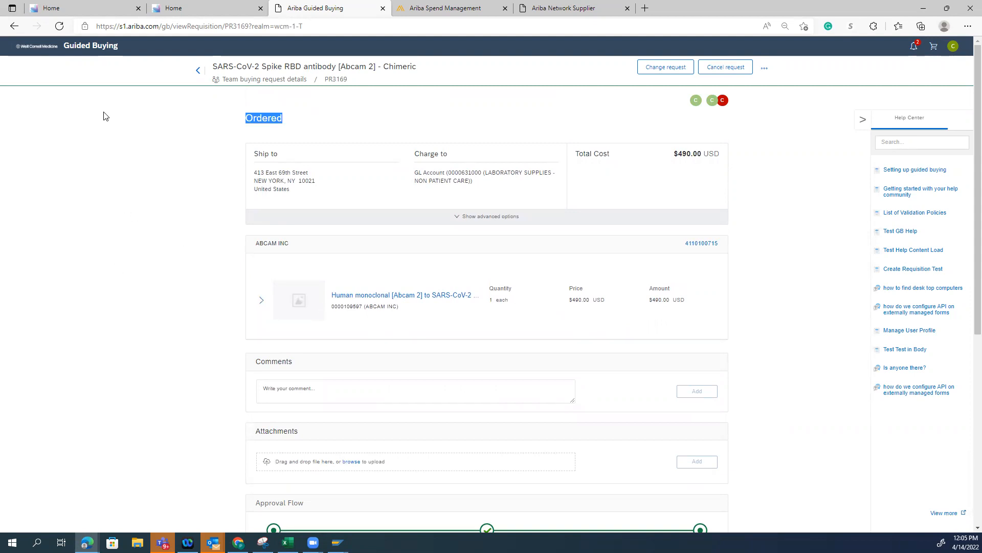
pyautogui.click(711, 100)
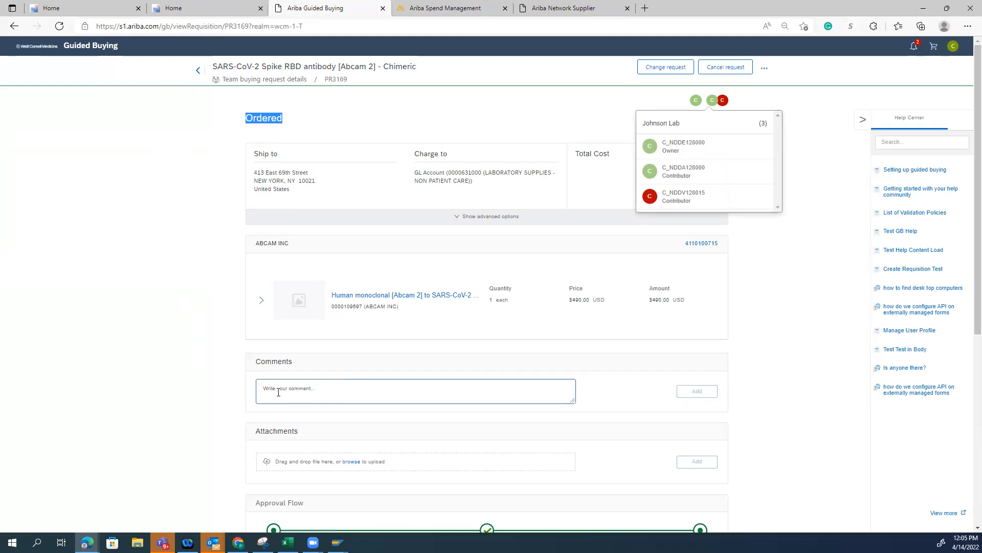
# Expand the antibody line item and its accounting details to examine the earmarked funds, fund and funds center
pyautogui.click(260, 300)
pyautogui.scroll(-1, 358, 410)
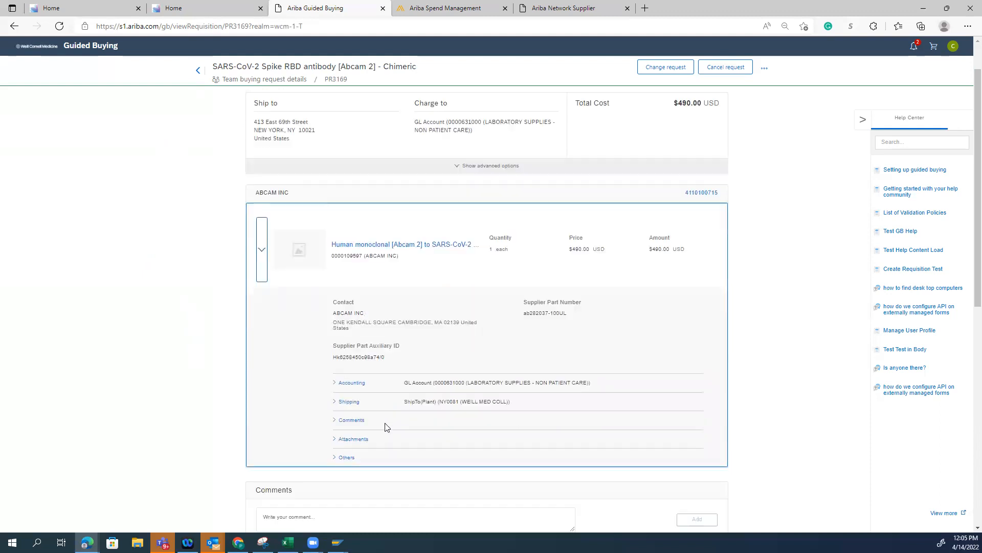
pyautogui.click(338, 359)
pyautogui.scroll(-5, 581, 248)
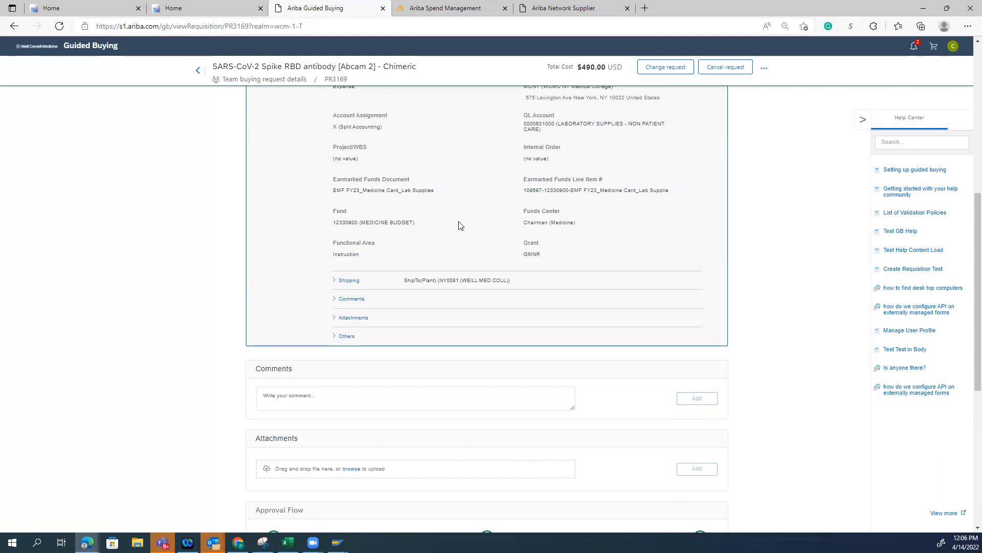
pyautogui.scroll(2, 554, 312)
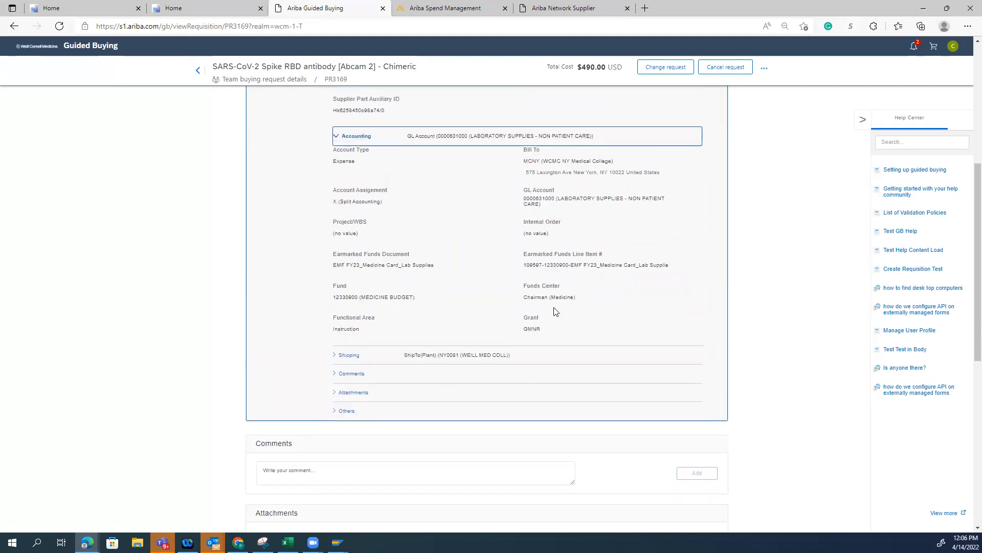
# Look over the requisition's approval flow and history, and show the team's owner and contributors again
pyautogui.scroll(-8, 554, 310)
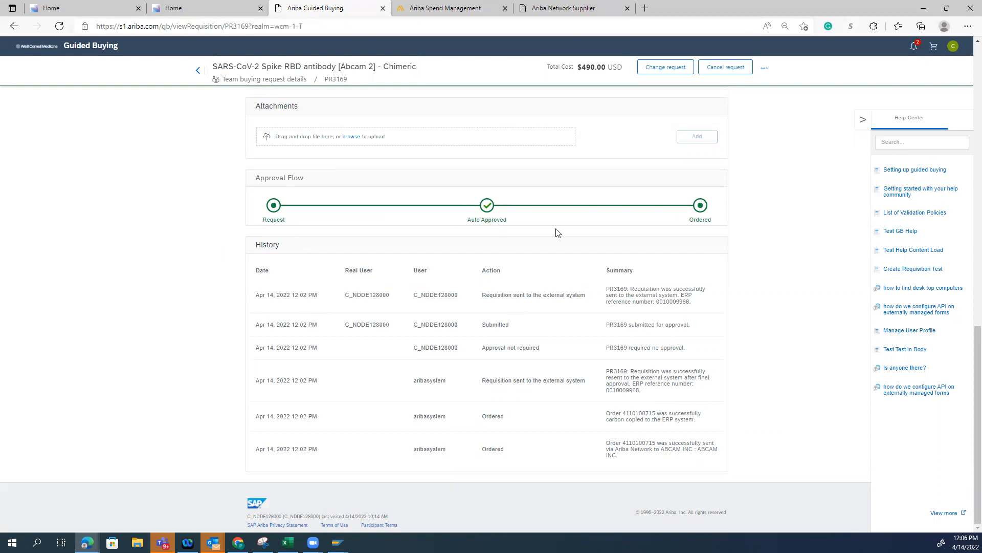
pyautogui.scroll(10, 377, 278)
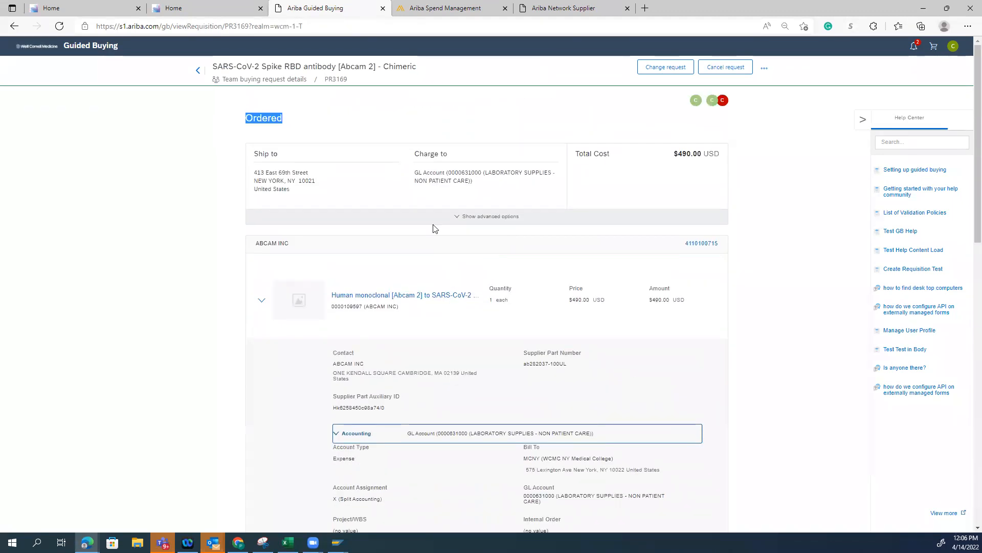
pyautogui.moveTo(712, 101)
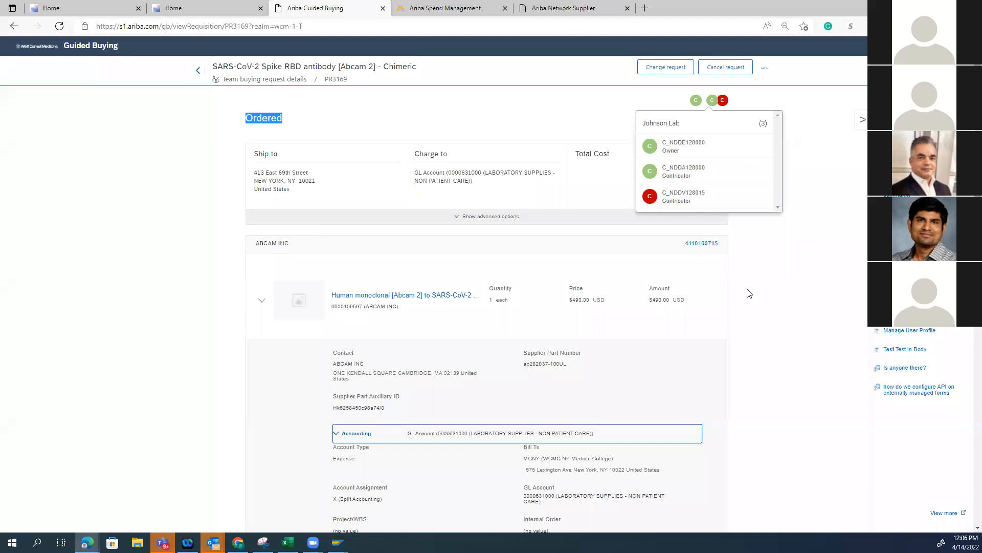
pyautogui.scroll(-1, 309, 329)
pyautogui.scroll(-1, 307, 320)
pyautogui.scroll(2, 302, 308)
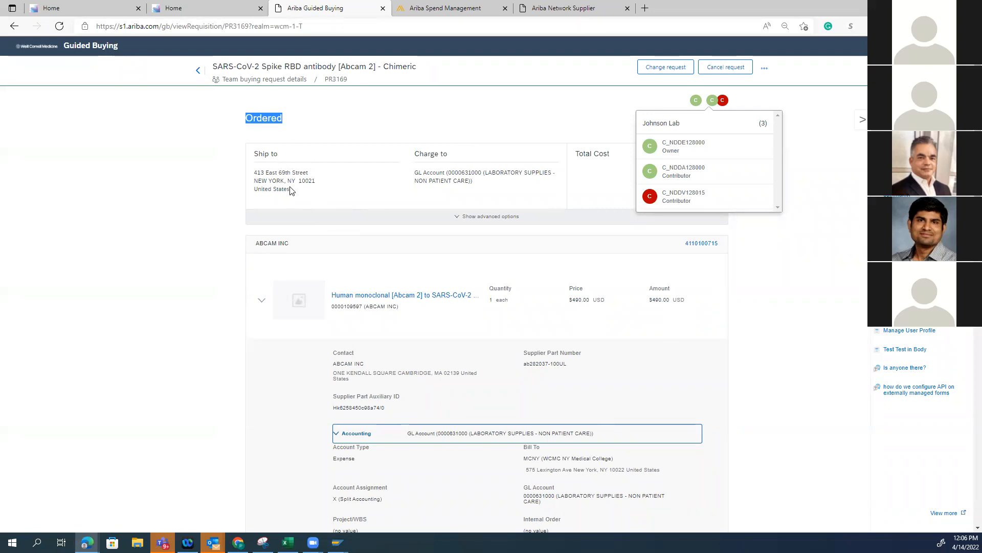
# Read the requisition's history and highlight the entry about sending the order to the supplier through Ariba Network
pyautogui.scroll(-5, 290, 190)
pyautogui.scroll(-4, 650, 359)
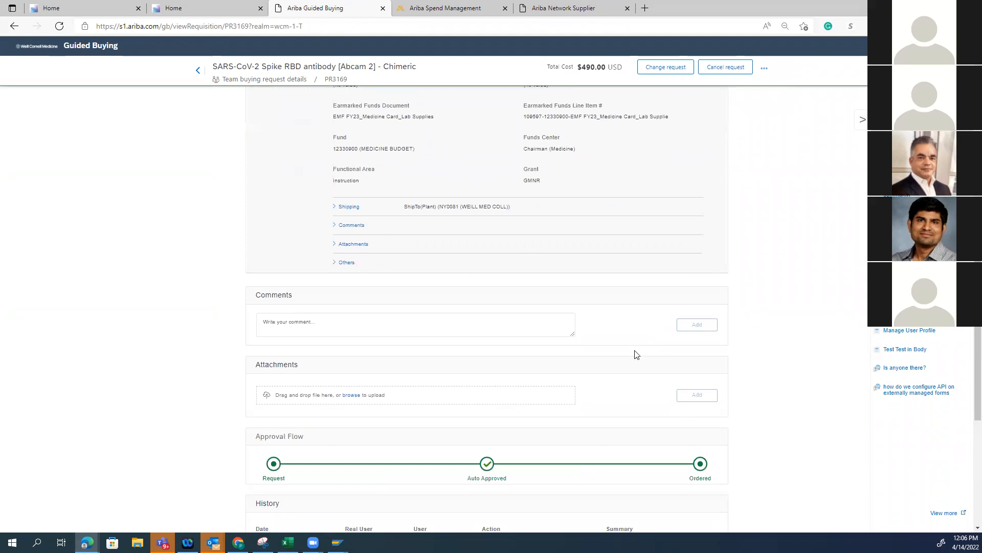
pyautogui.scroll(9, 691, 318)
pyautogui.scroll(-3, 799, 428)
pyautogui.scroll(-5, 767, 427)
pyautogui.scroll(5, 751, 430)
pyautogui.scroll(-6, 724, 461)
pyautogui.scroll(-2, 675, 476)
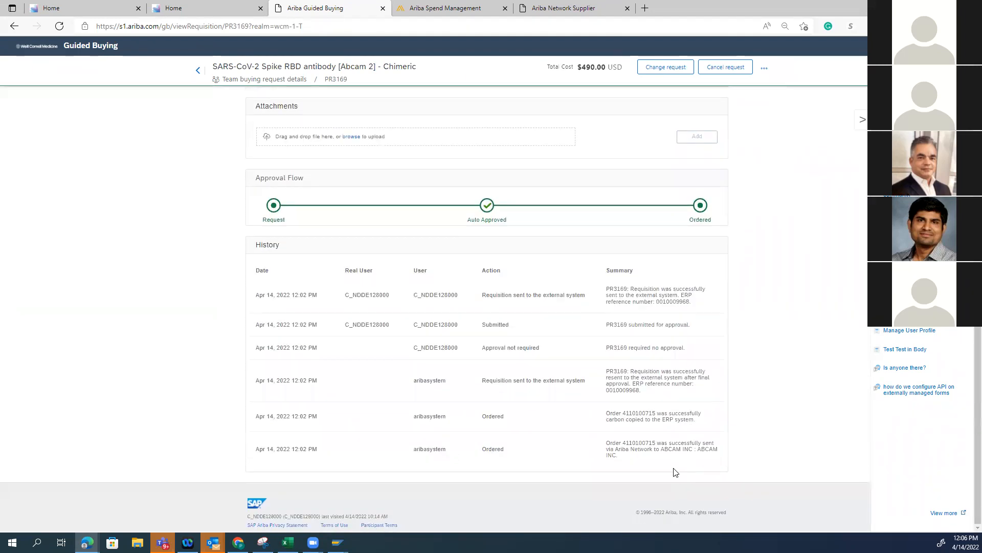
pyautogui.moveTo(640, 460); pyautogui.dragTo(609, 443)
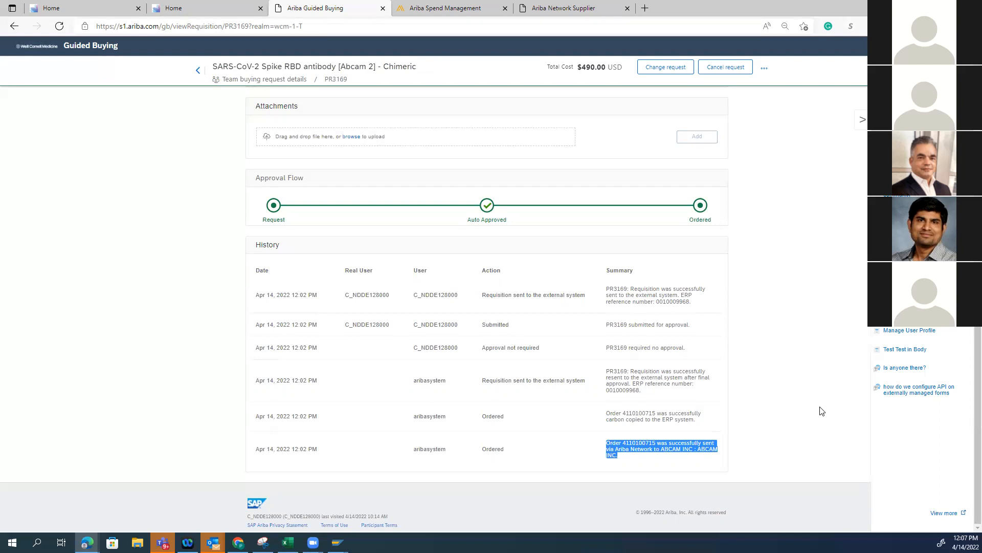
# Expand the antibody item's Others details and highlight its commodity code
pyautogui.scroll(5, 821, 412)
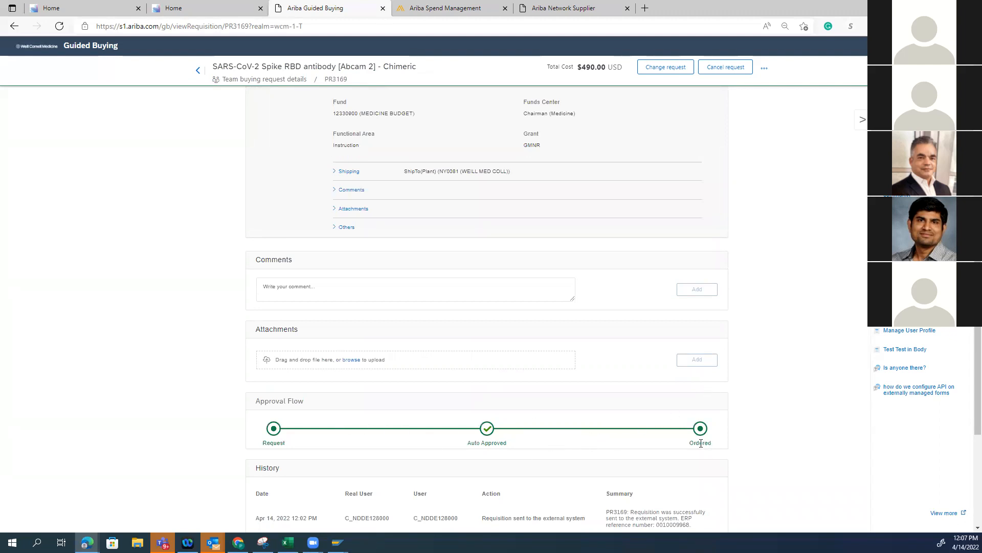
pyautogui.scroll(15, 335, 385)
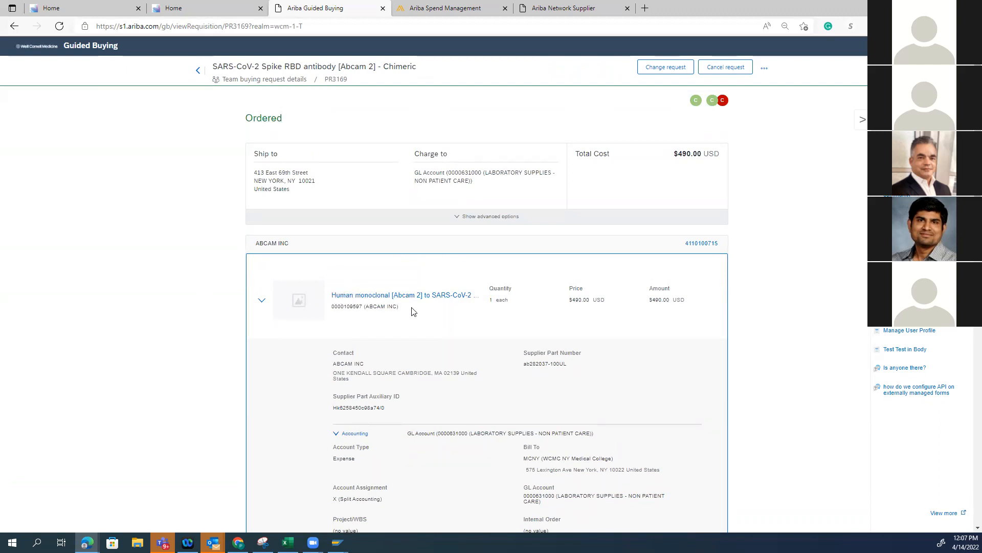
pyautogui.scroll(-1, 618, 397)
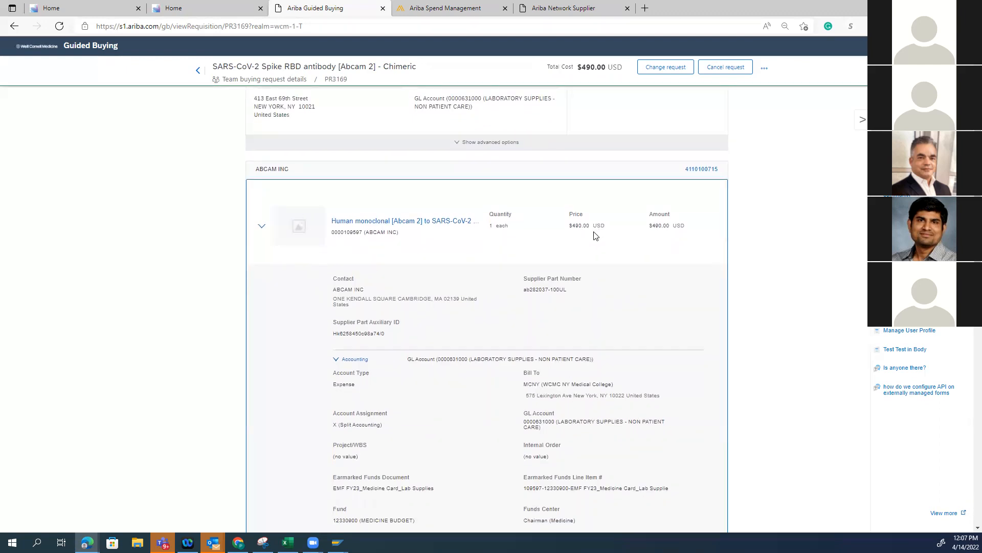
pyautogui.scroll(-6, 423, 322)
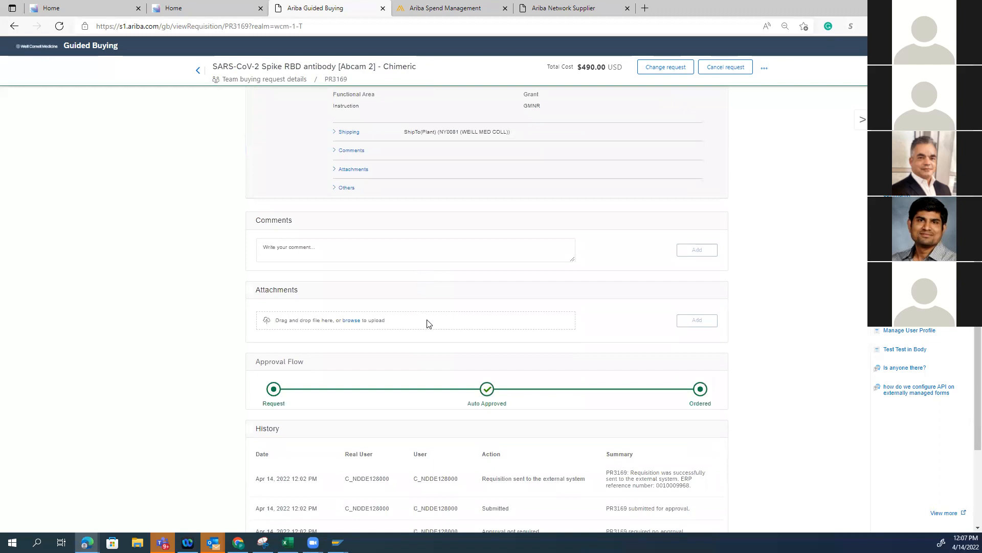
pyautogui.scroll(-4, 509, 401)
pyautogui.scroll(3, 504, 401)
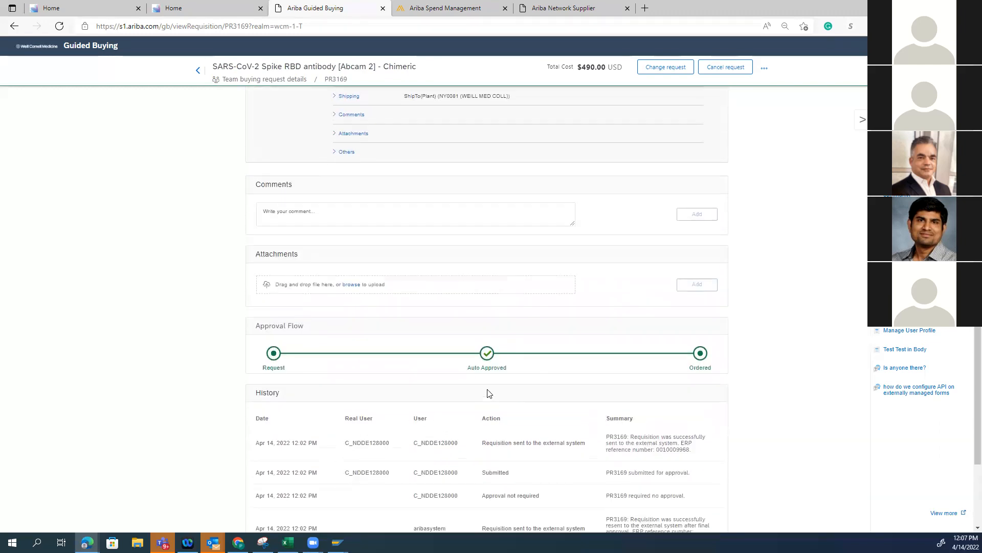
pyautogui.click(337, 152)
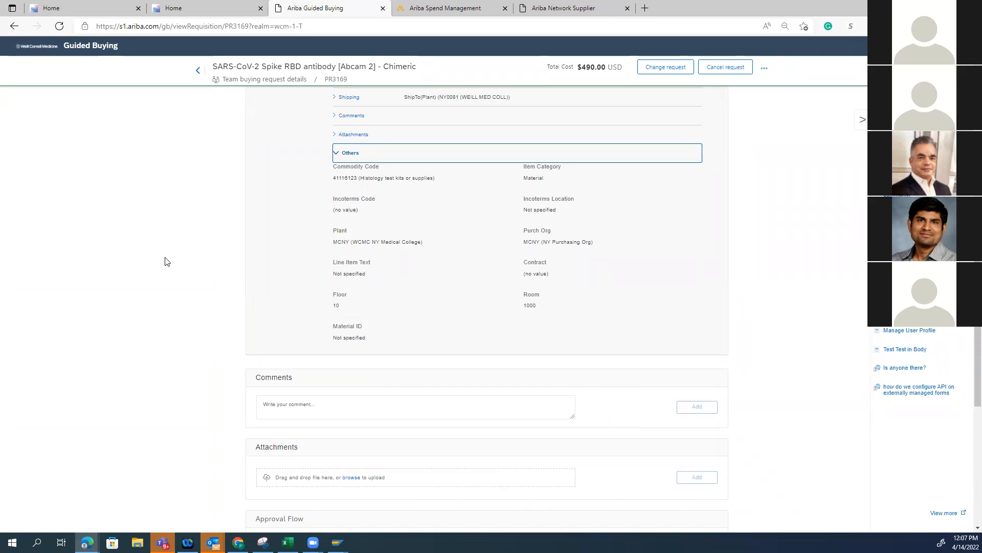
pyautogui.moveTo(439, 179); pyautogui.dragTo(332, 168)
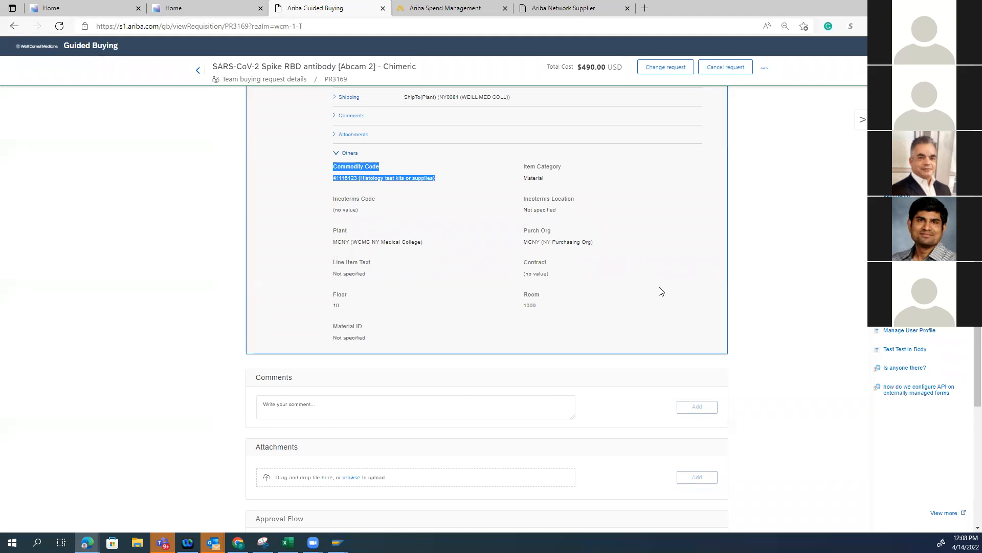
# Compare the antibody item's commodity code with its accounting and earmarked funds details
pyautogui.click(771, 280)
pyautogui.scroll(10, 761, 275)
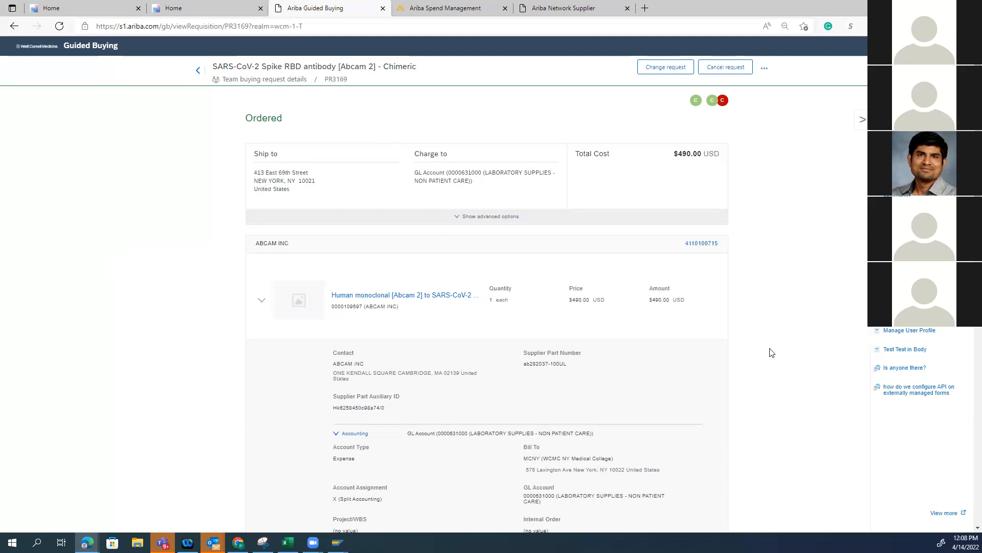
pyautogui.scroll(-10, 384, 434)
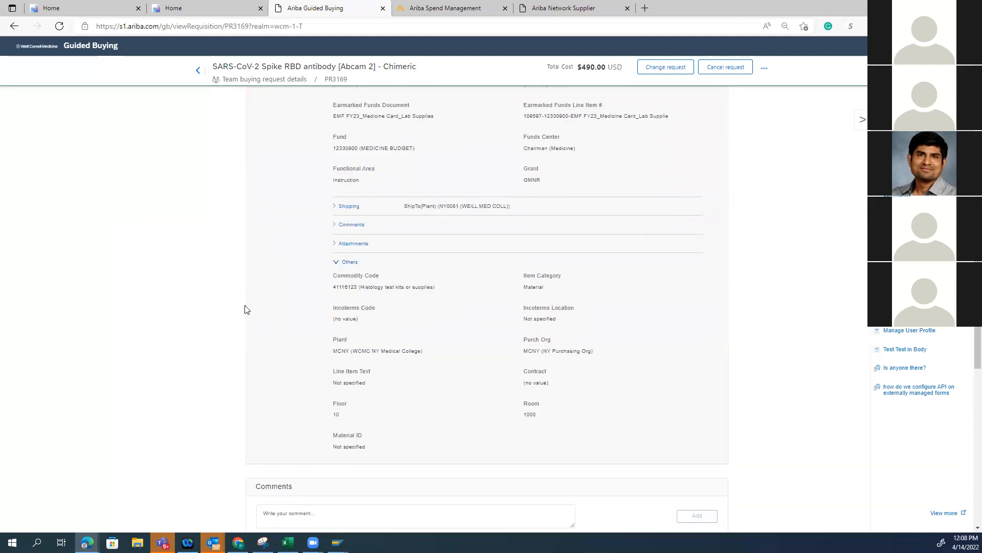
pyautogui.moveTo(331, 273); pyautogui.dragTo(441, 298)
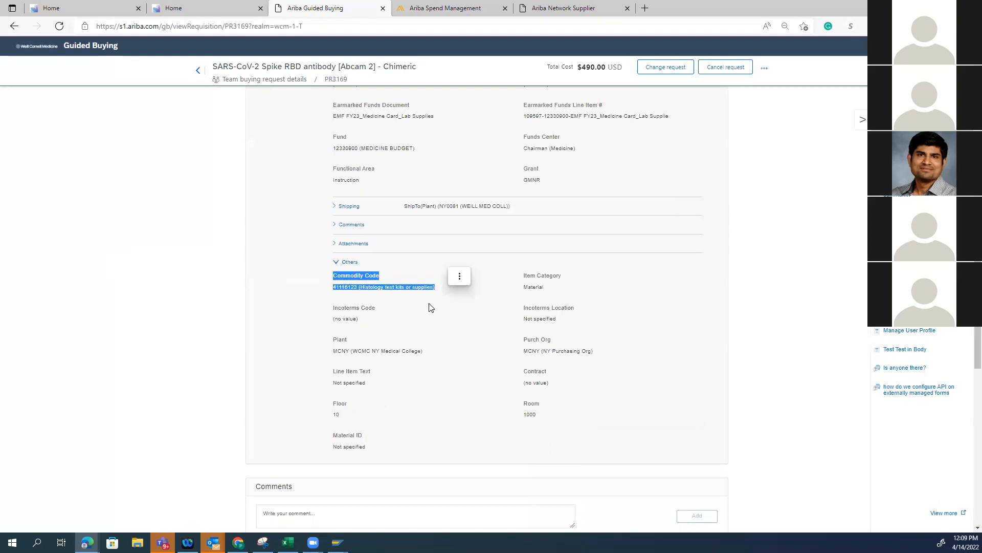
pyautogui.click(106, 296)
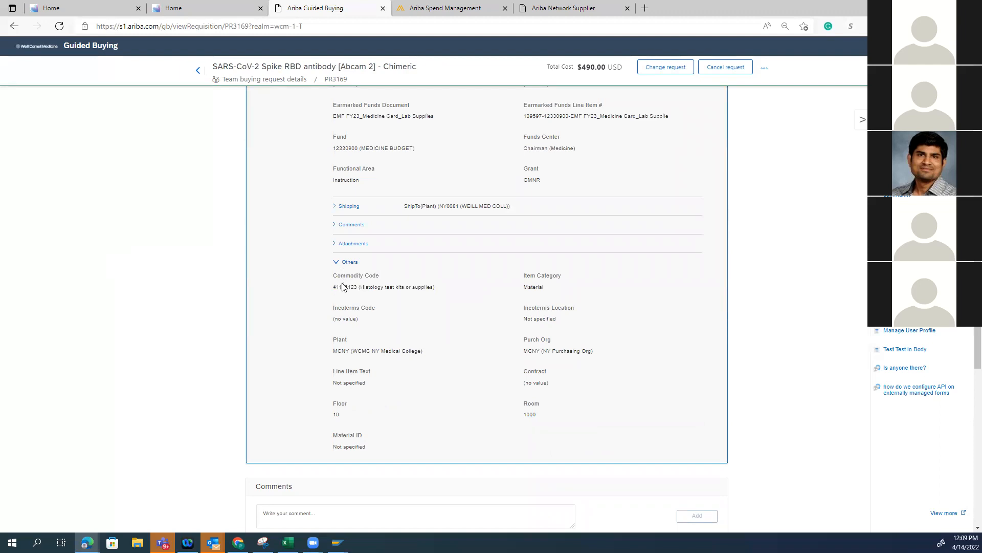
pyautogui.scroll(5, 173, 278)
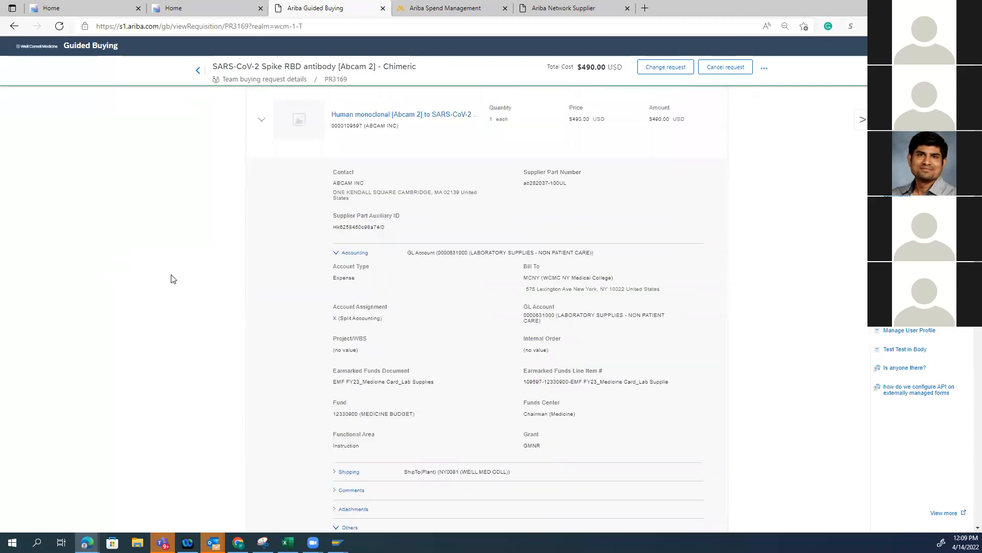
pyautogui.scroll(-5, 361, 417)
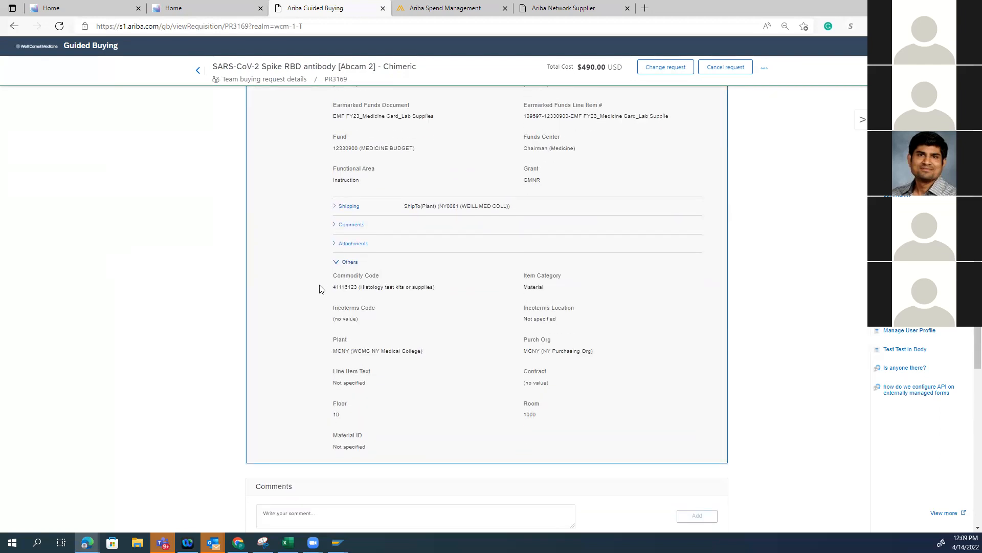
pyautogui.tripleClick(451, 289)
pyautogui.click(298, 313)
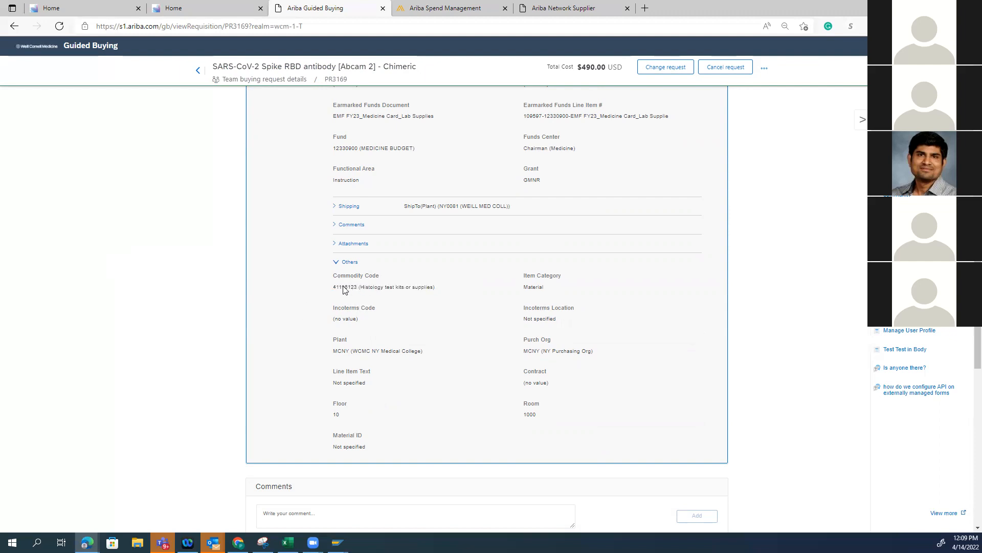